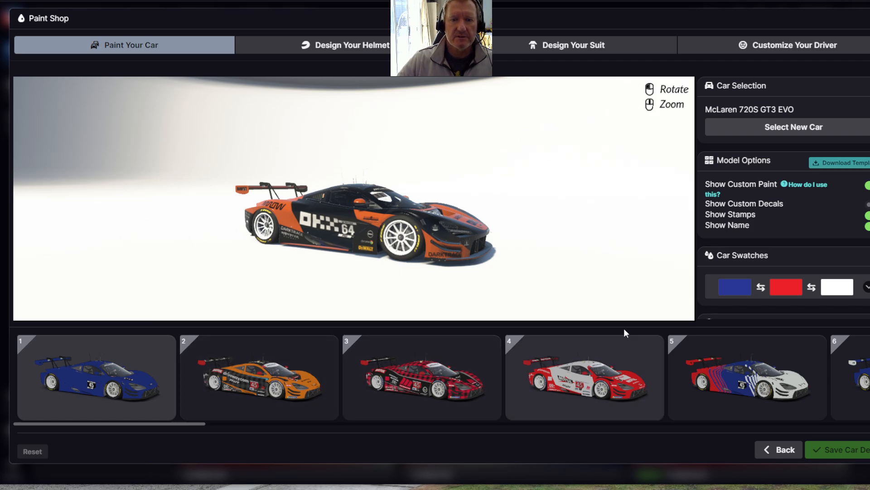
Rotate the custom-painted McLaren 720S GT3 EVO preview to see its other side, and switch to GIMP
drag(481, 239, 340, 227)
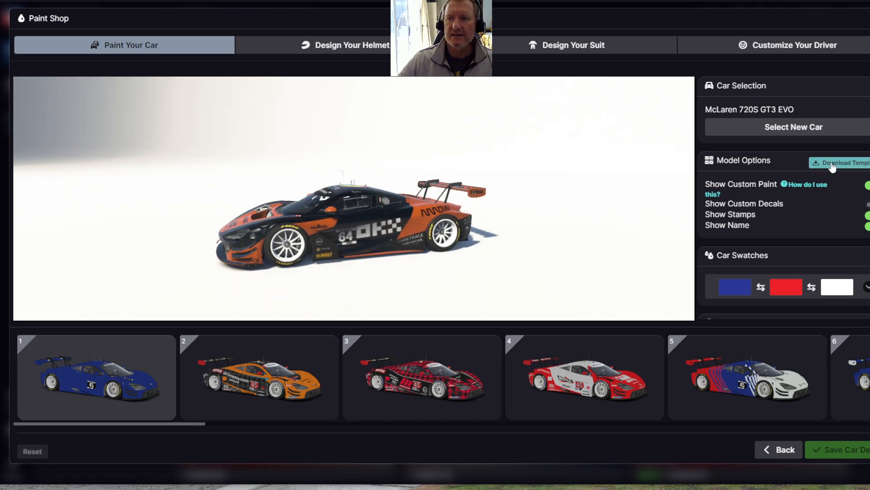
click(862, 2)
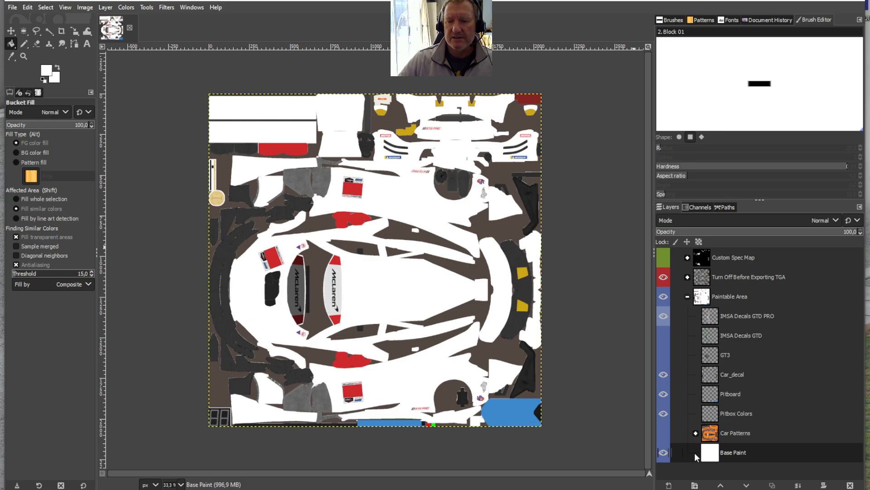
Set the foreground colour to white (ffffff) and bucket-fill the template's Base Paint layer with it
click(47, 71)
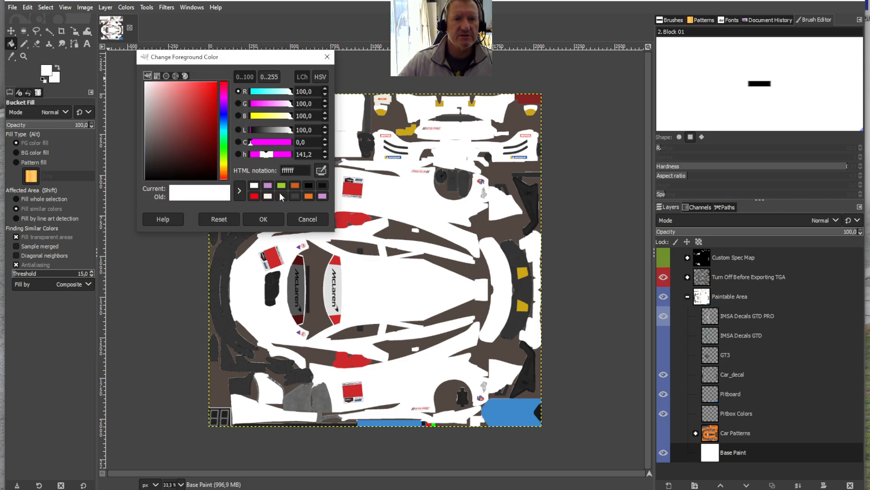
click(263, 219)
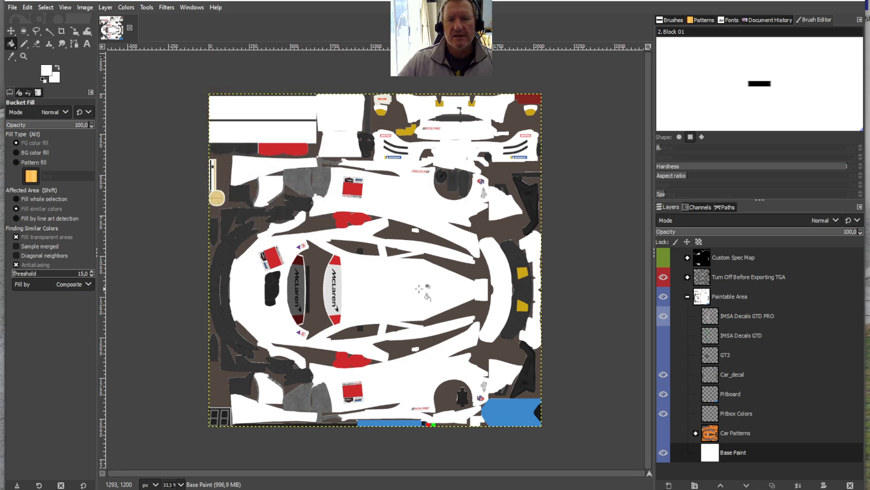
click(383, 287)
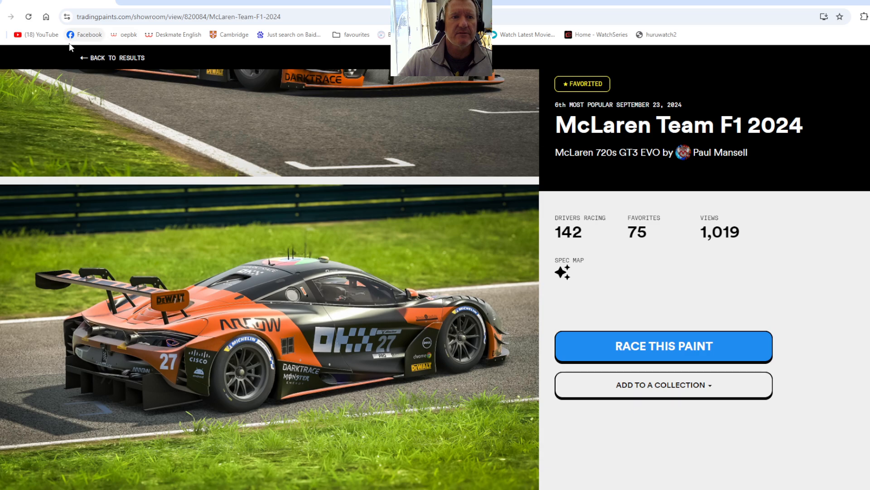
In the Trading Paints showroom, return to the McLaren 720s GT3 EVO results and look over the list of selectable vehicles
click(116, 60)
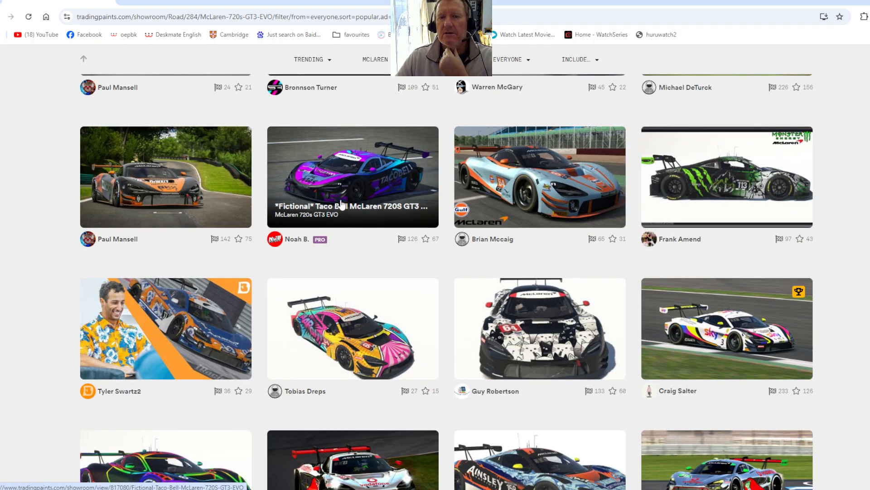
scroll(577, 220, up, 13)
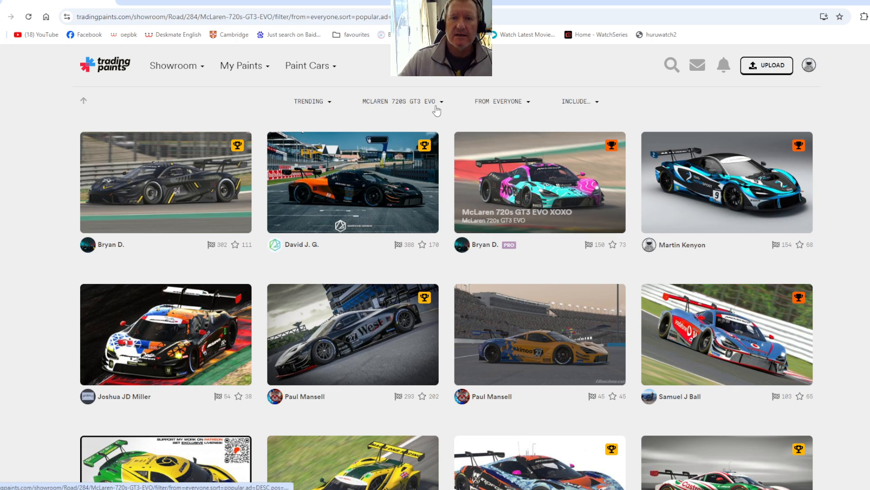
click(420, 104)
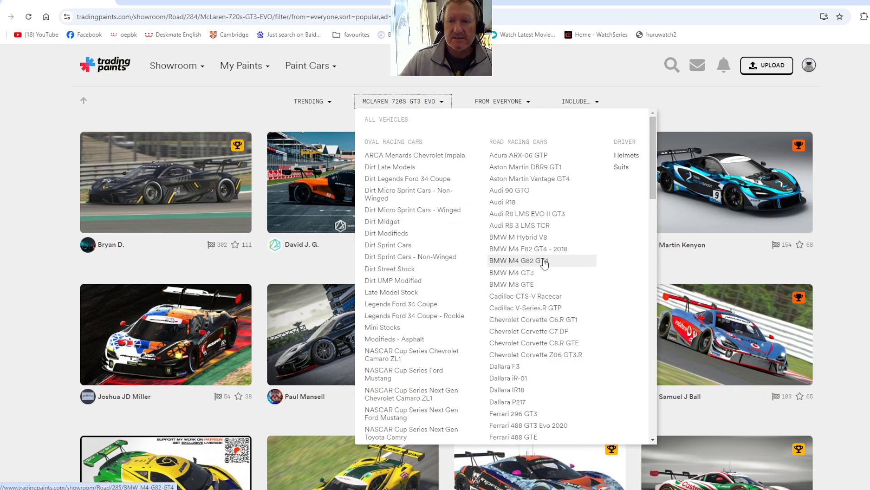
click(855, 203)
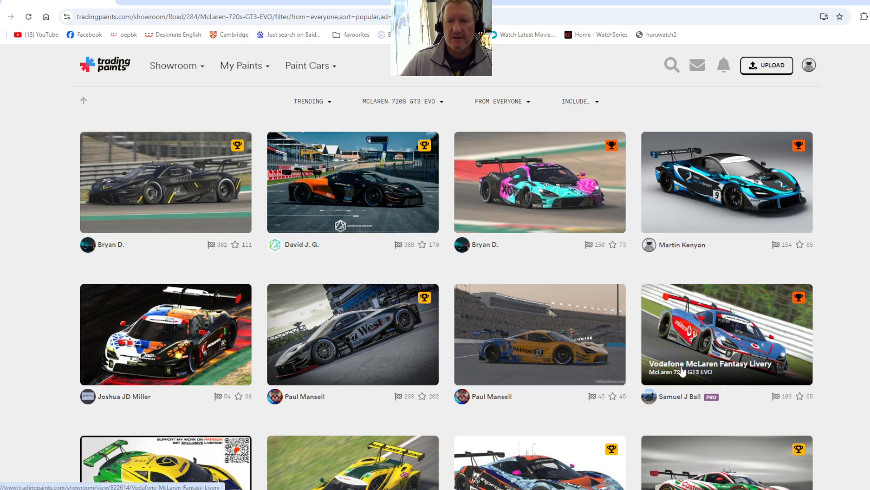
Browse the trending McLaren 720s GT3 EVO paints in the showroom results
scroll(683, 371, down, 10)
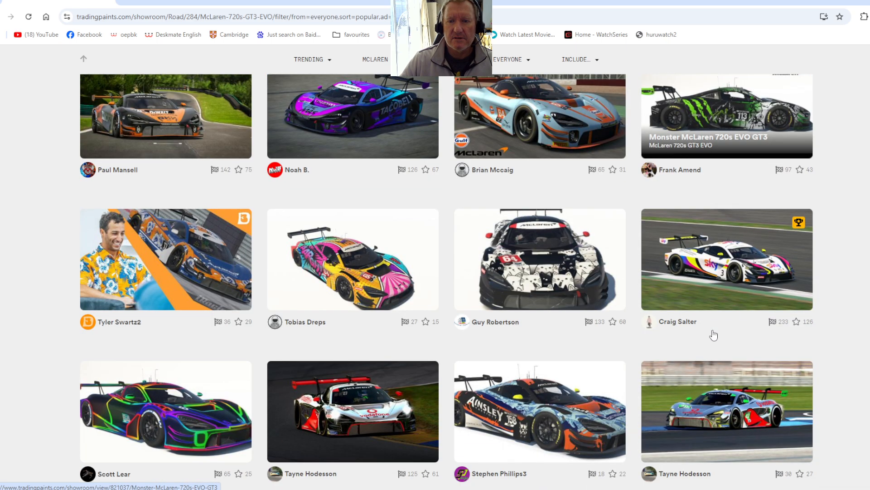
scroll(714, 335, down, 4)
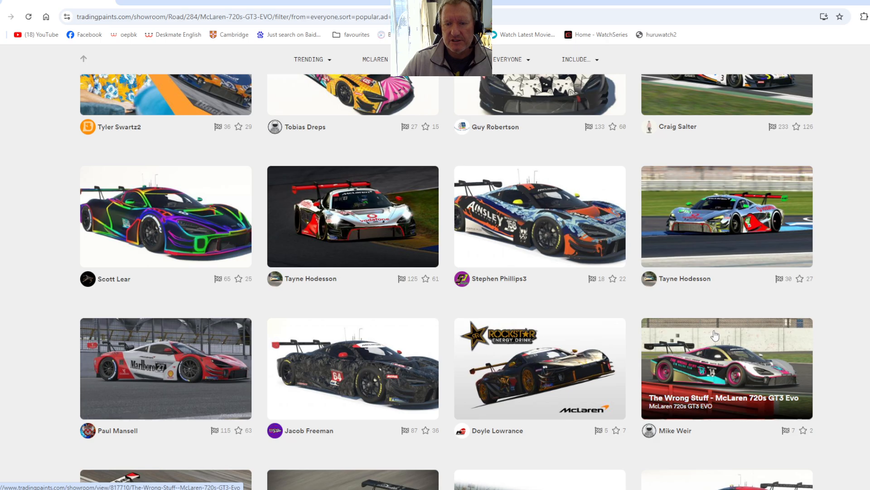
scroll(714, 336, down, 1)
scroll(715, 336, up, 1)
scroll(716, 336, up, 12)
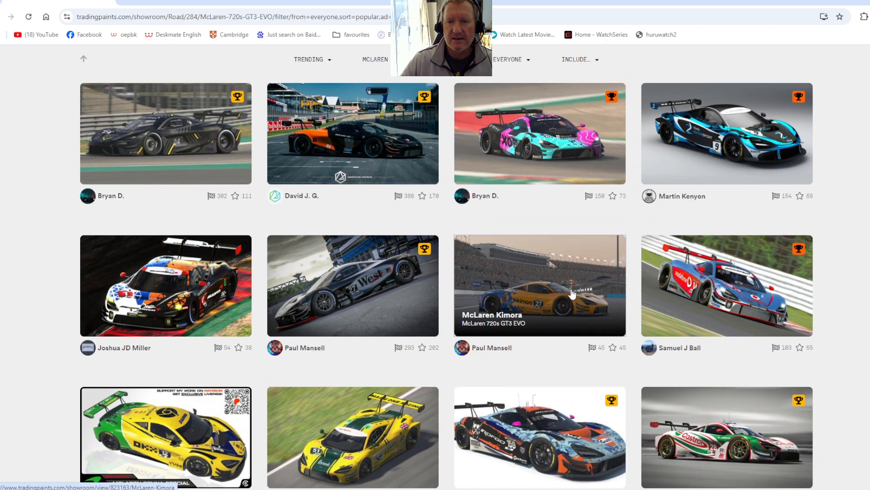
View the McLaren Kimora paint's page and examine its preview images
click(573, 294)
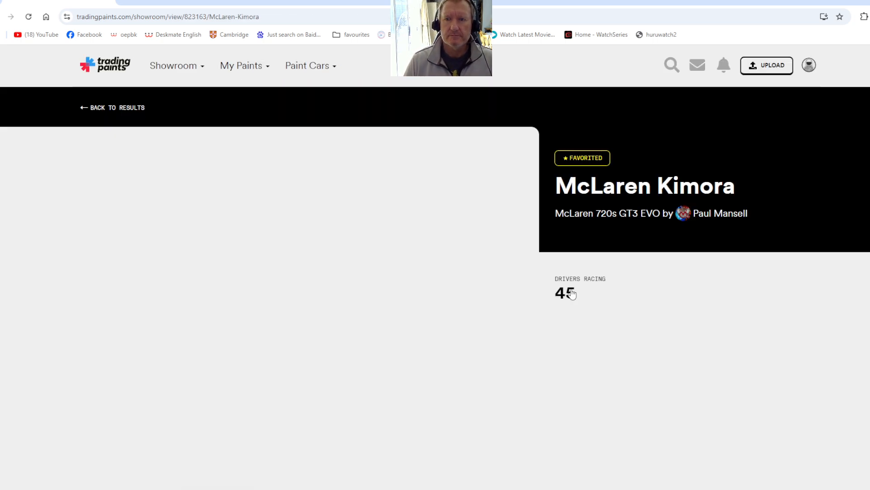
scroll(254, 290, down, 6)
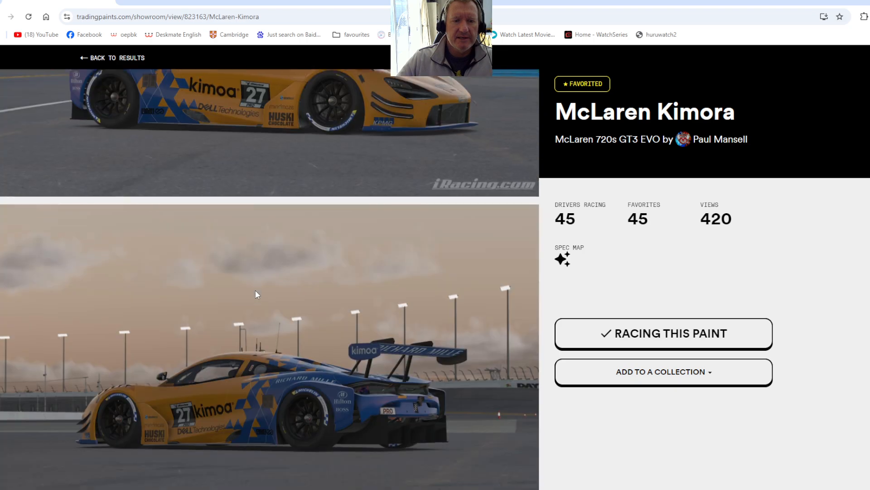
scroll(257, 357, down, 5)
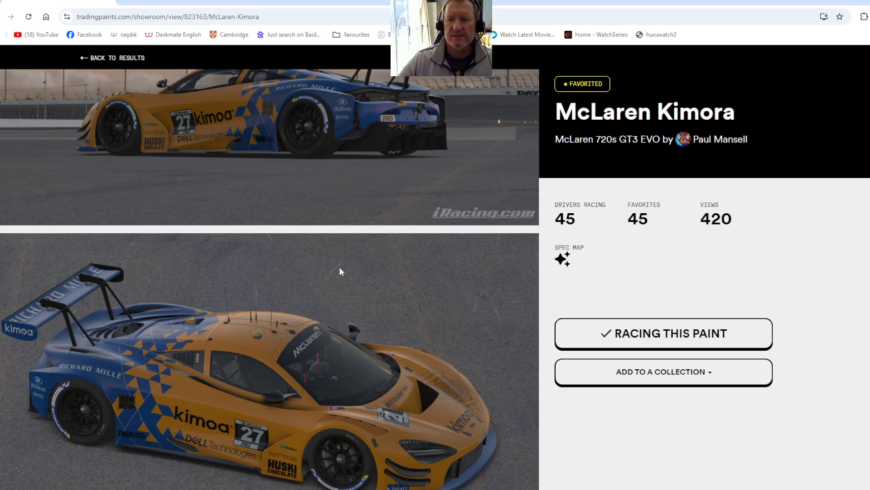
scroll(558, 281, up, 2)
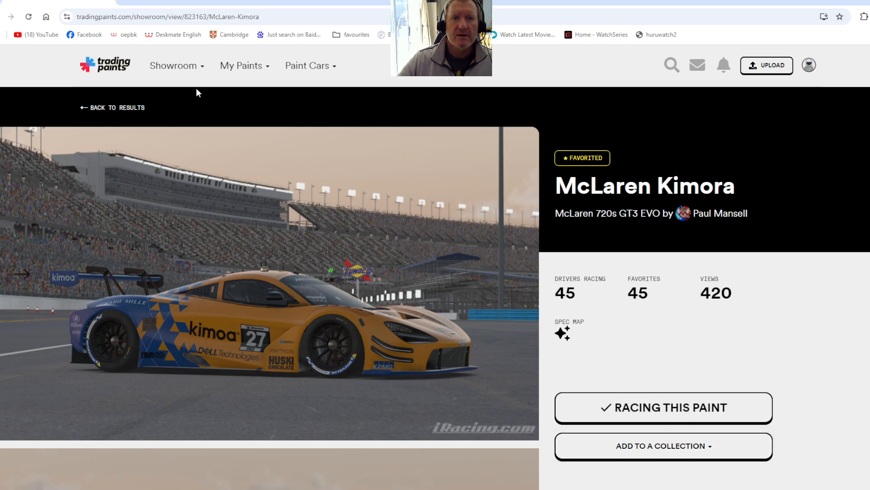
Go to My Paints, choose the McLaren 720s GT3 EVO, and examine its sim-stamped paint preview
click(252, 68)
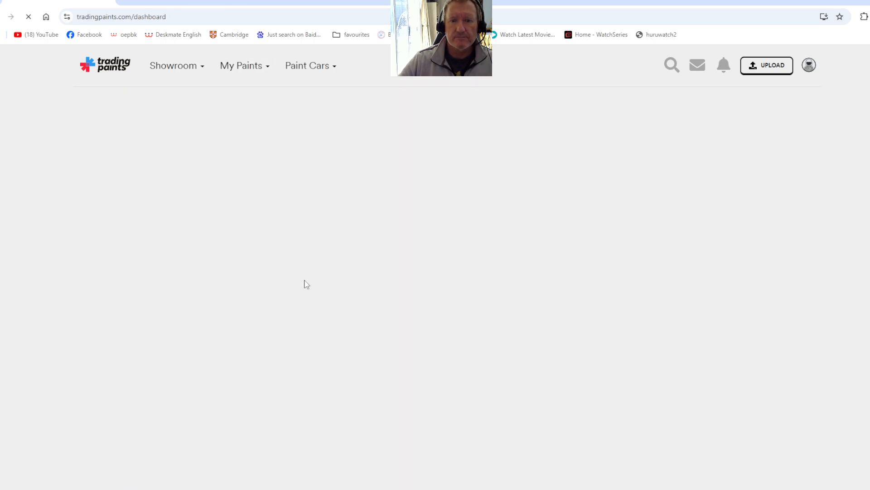
scroll(292, 288, down, 15)
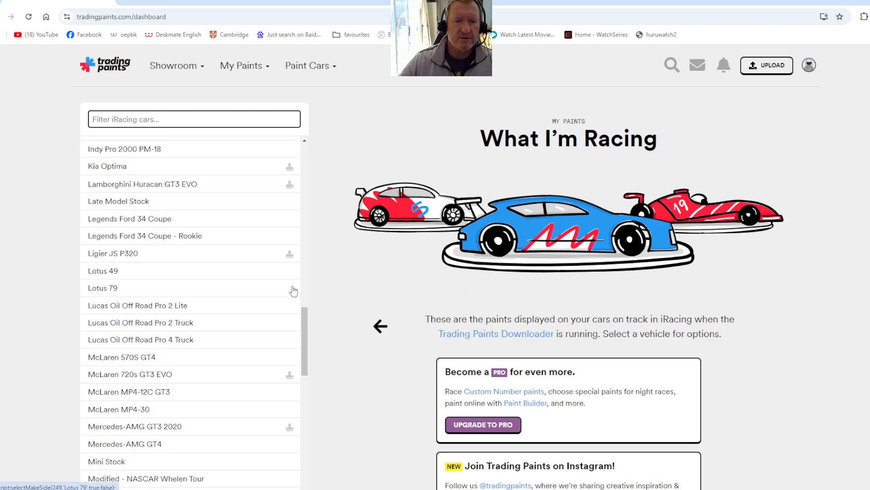
click(229, 375)
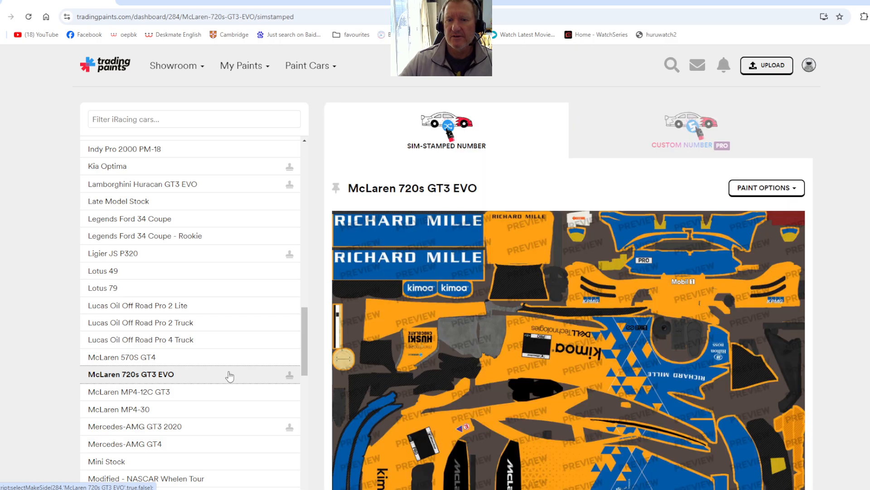
scroll(473, 364, down, 3)
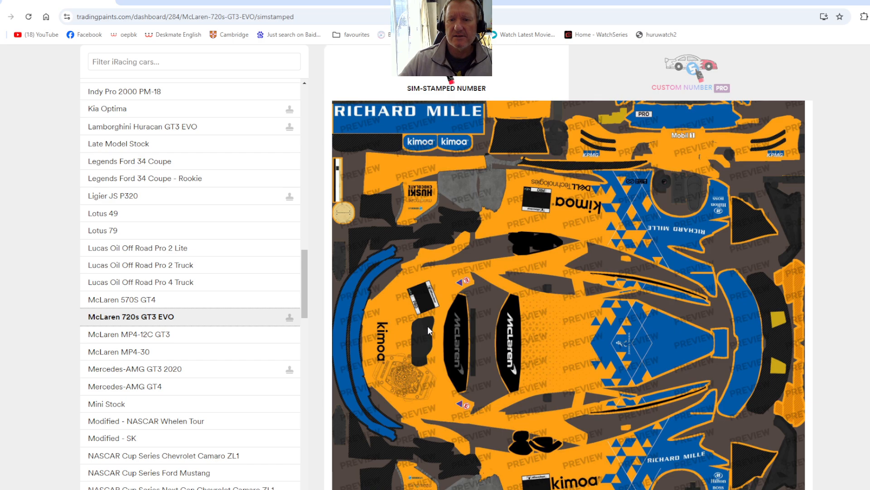
scroll(428, 326, up, 3)
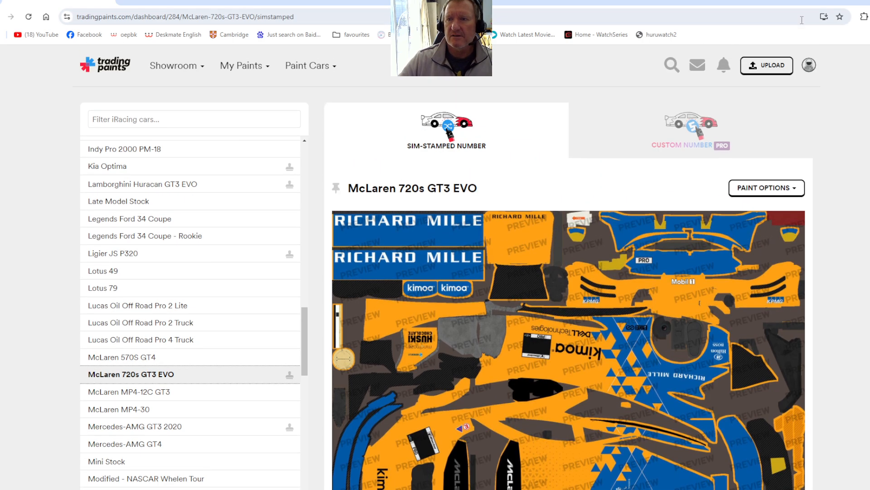
Switch to iRacing, launch a test drive of the McLaren 720S GT3 EVO at Lime Rock Park, and start the Trading Paints program
click(859, 3)
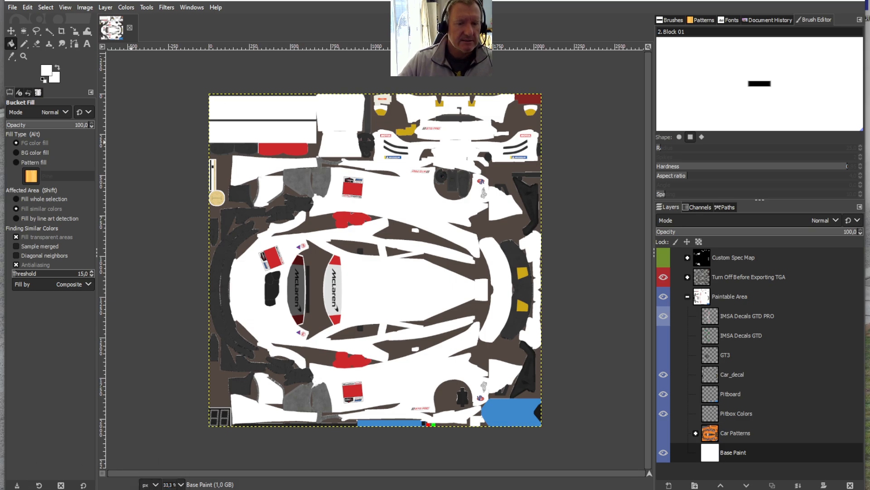
click(336, 479)
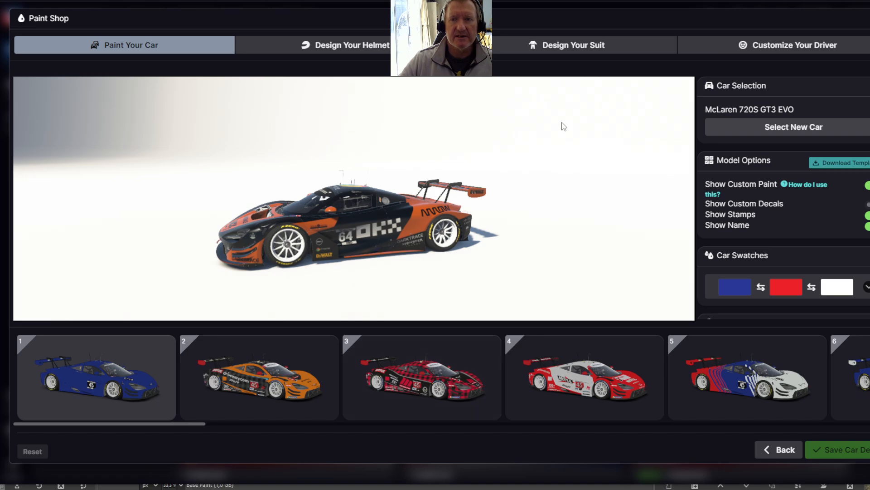
click(869, 18)
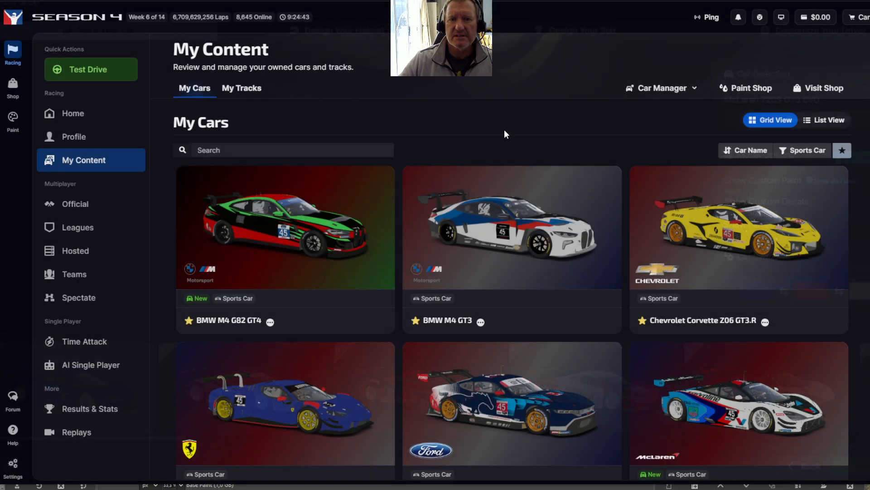
click(104, 68)
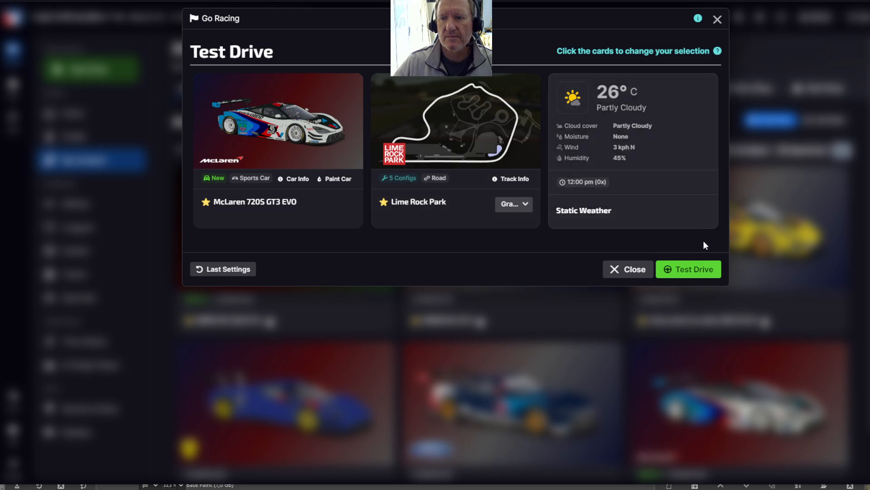
click(688, 269)
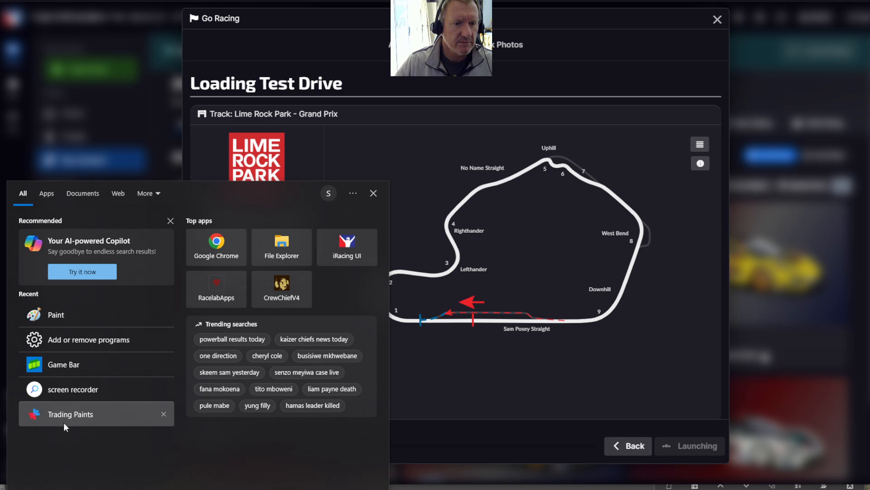
click(64, 416)
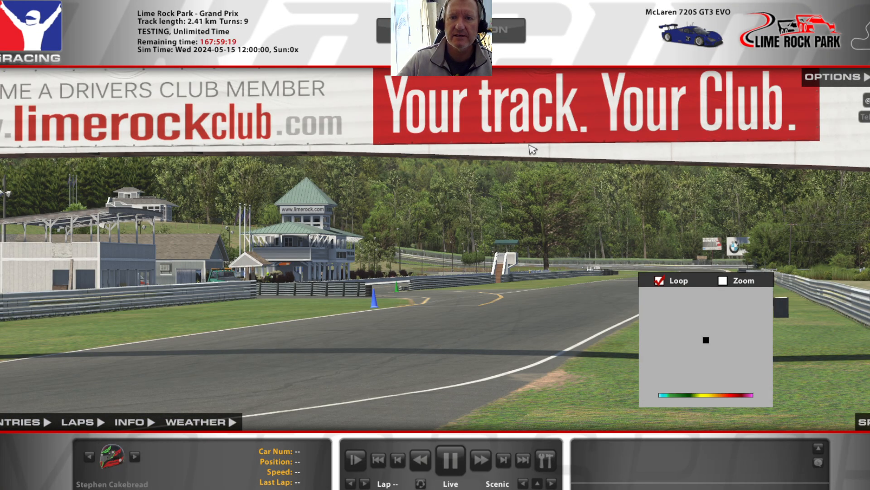
Enter the car, return to the session screen to inspect its paint with the Rear Chase camera, and quit the test drive
click(511, 28)
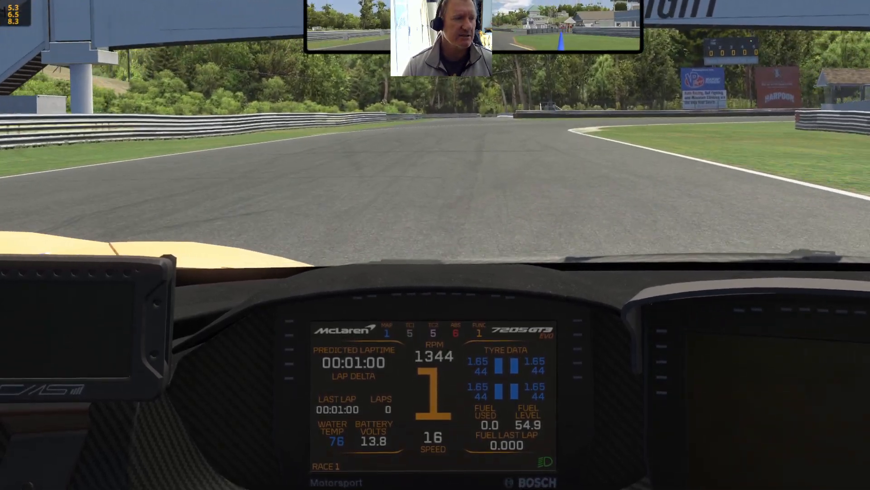
key(shift+r)
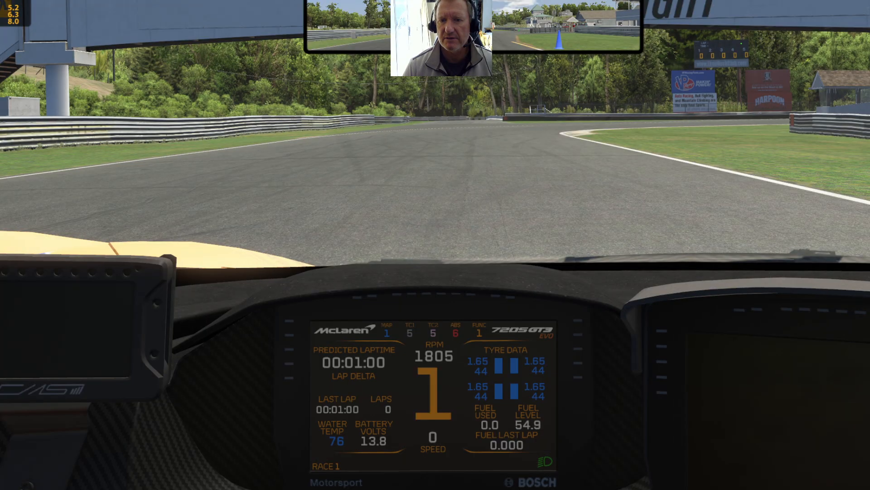
key(shift+r)
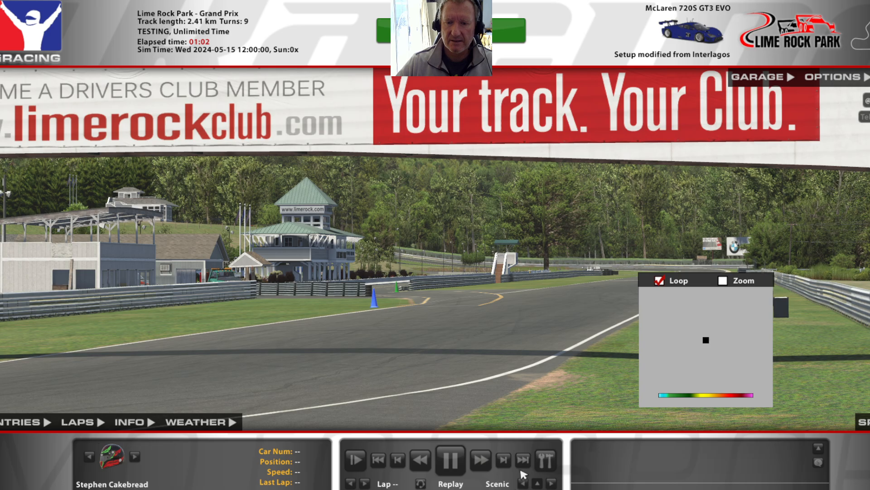
click(551, 484)
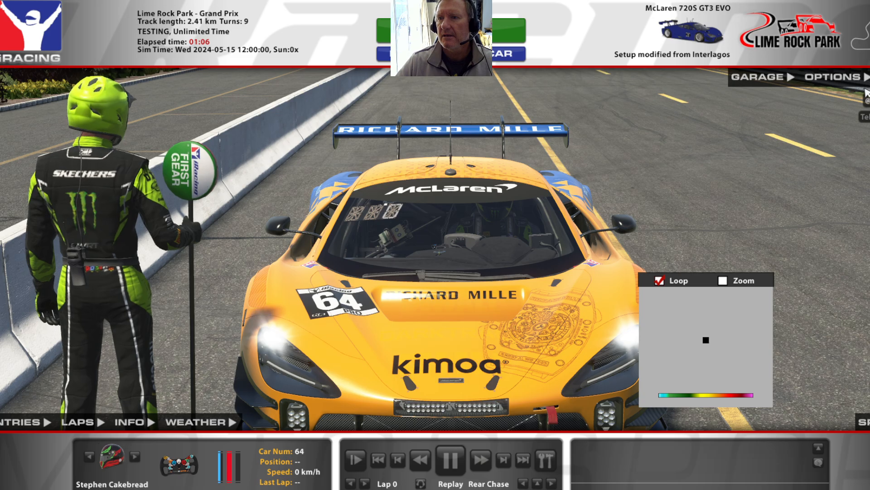
key(Escape)
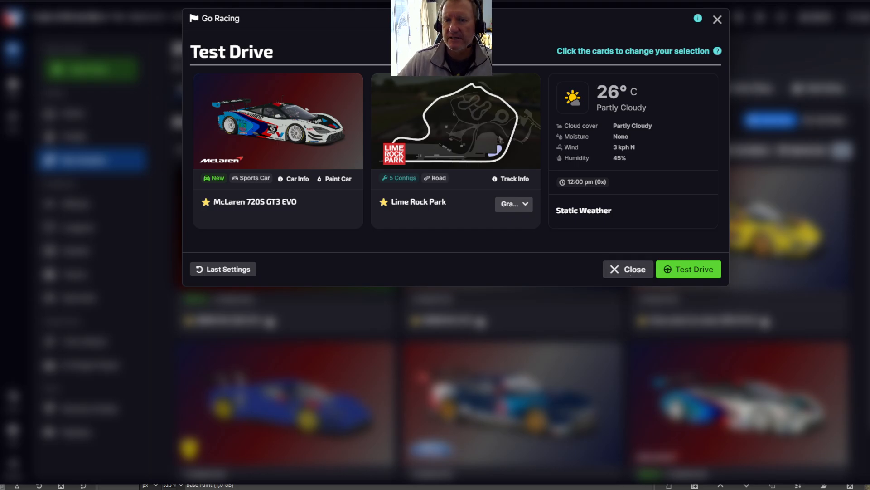
Switch to File Explorer, open the mclaren720sgt3 folder inside Documents\iRacing\paint, and move its window aside
drag(869, 145, 452, 67)
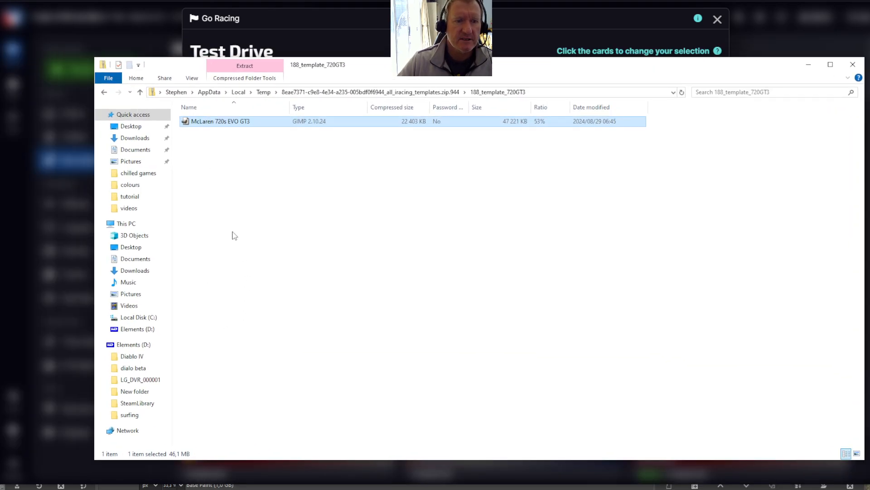
click(133, 271)
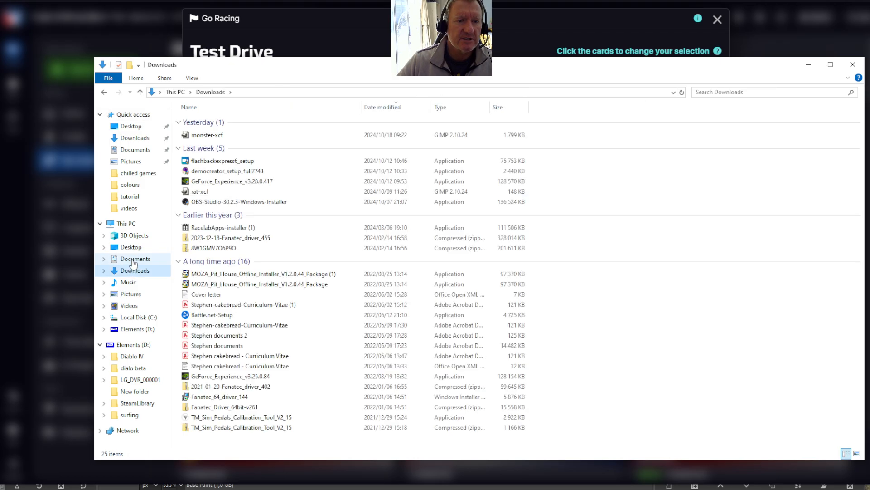
click(133, 259)
click(203, 164)
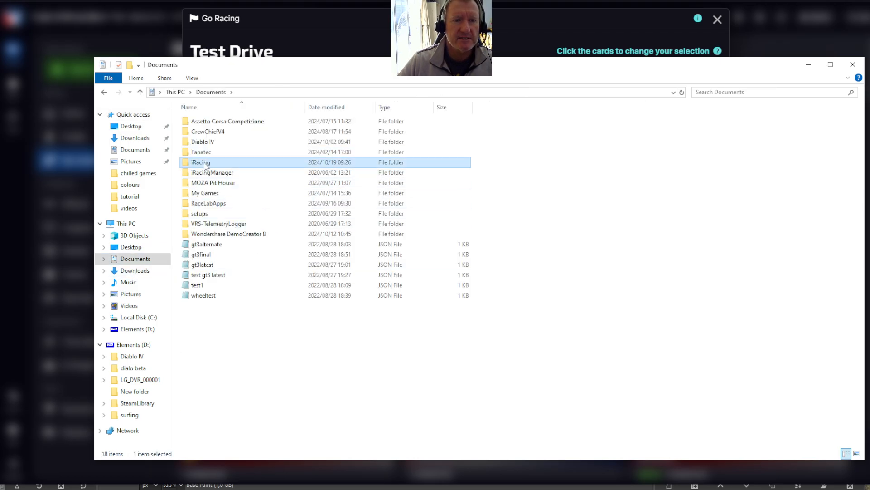
double_click(205, 164)
double_click(206, 183)
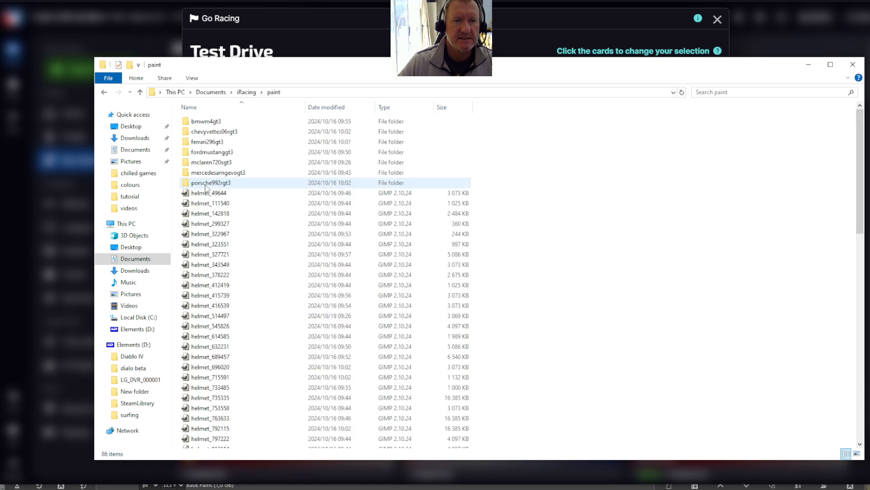
double_click(210, 164)
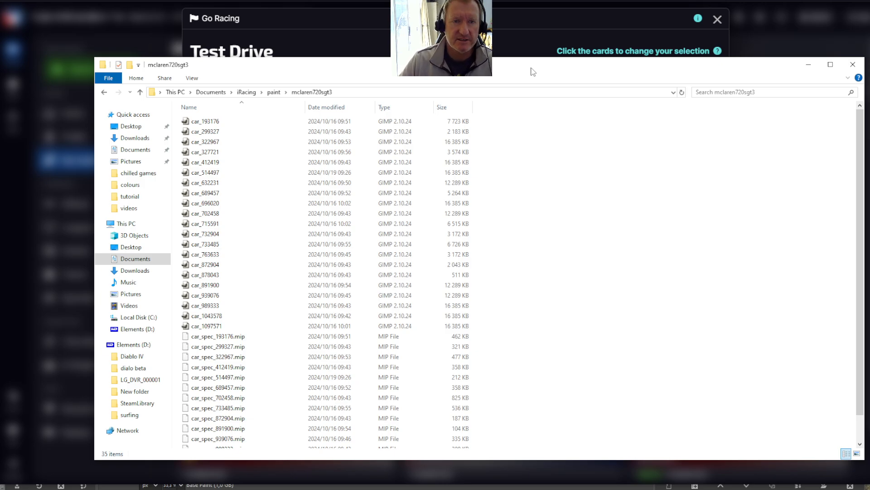
drag(531, 70, 212, 72)
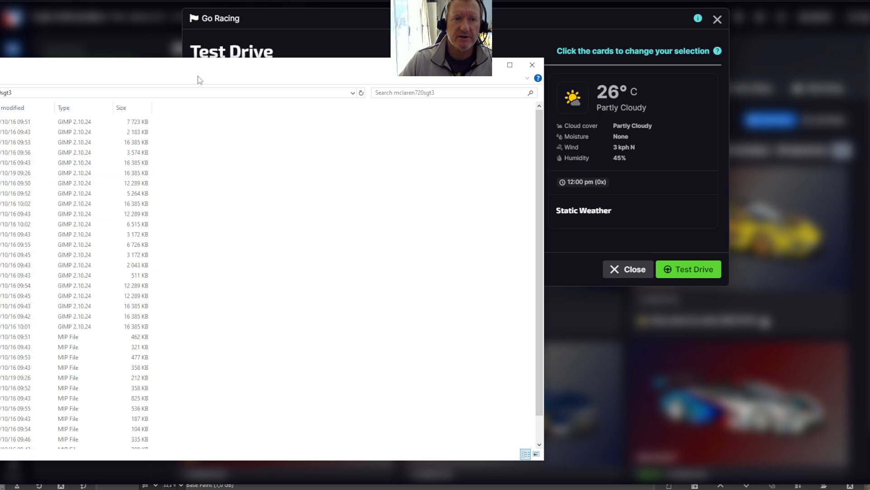
drag(197, 79, 0, 68)
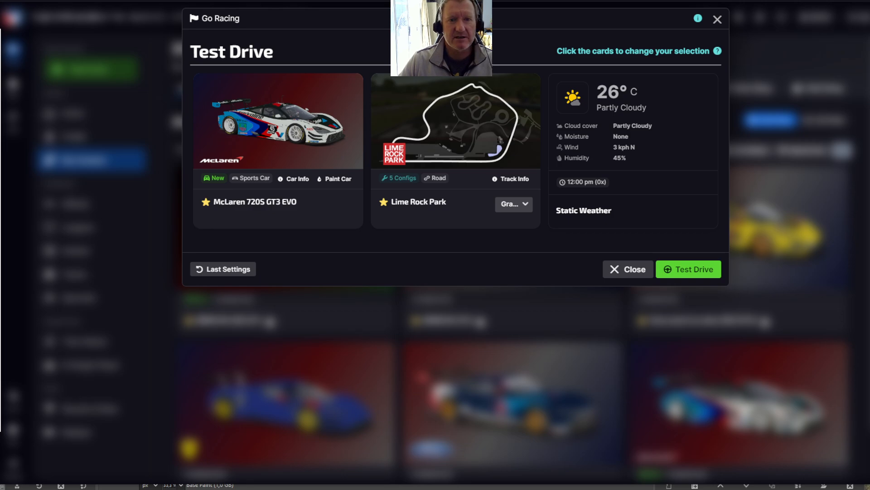
Switch to GIMP and compare the flattened car paint TGA with the layered McLaren template
click(337, 487)
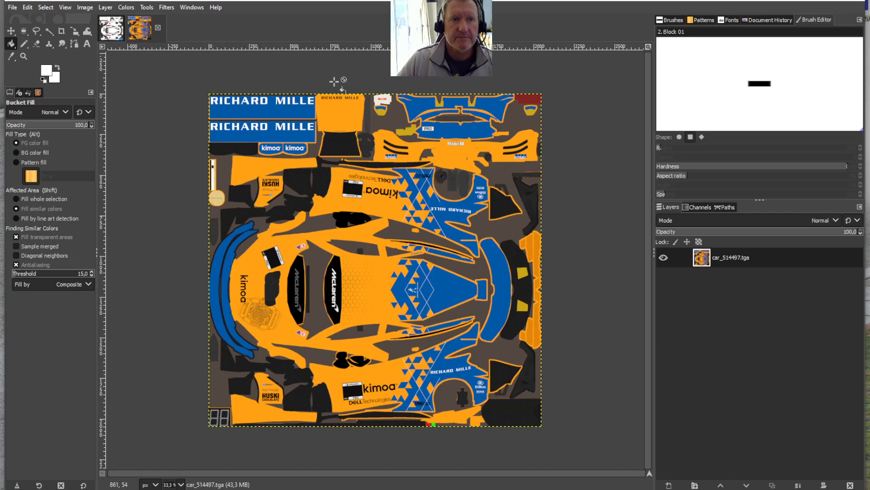
click(110, 29)
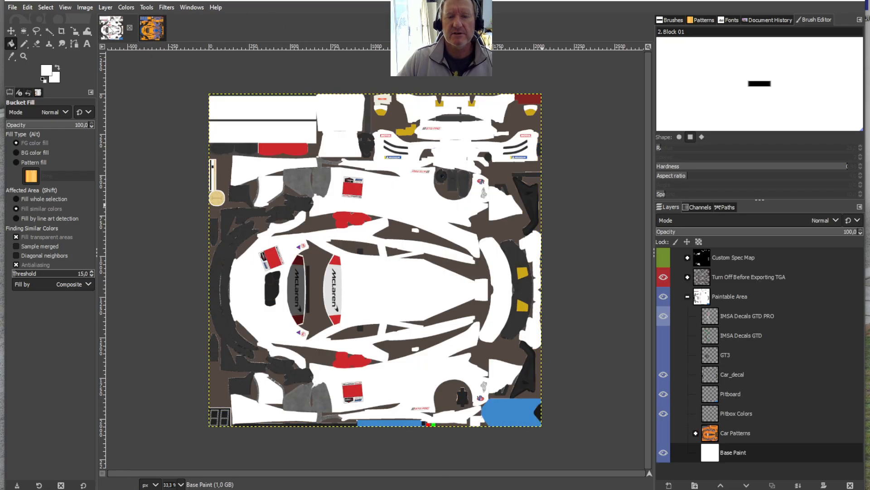
click(164, 28)
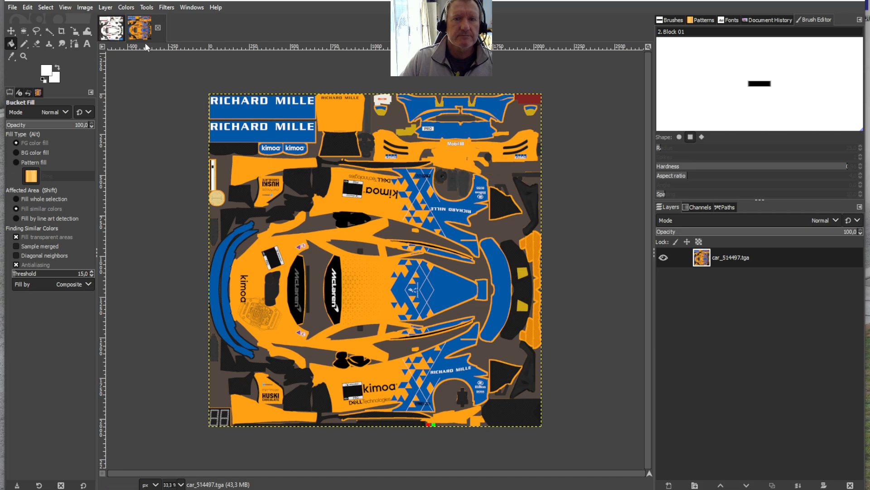
click(120, 28)
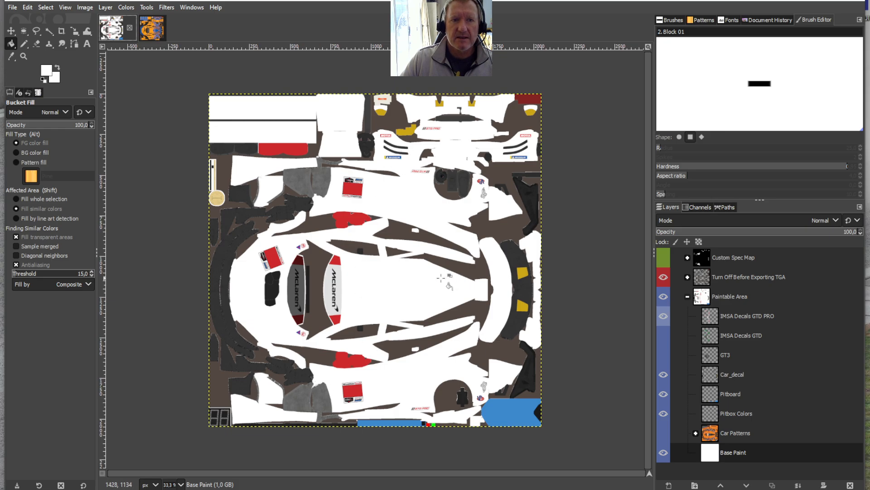
click(147, 30)
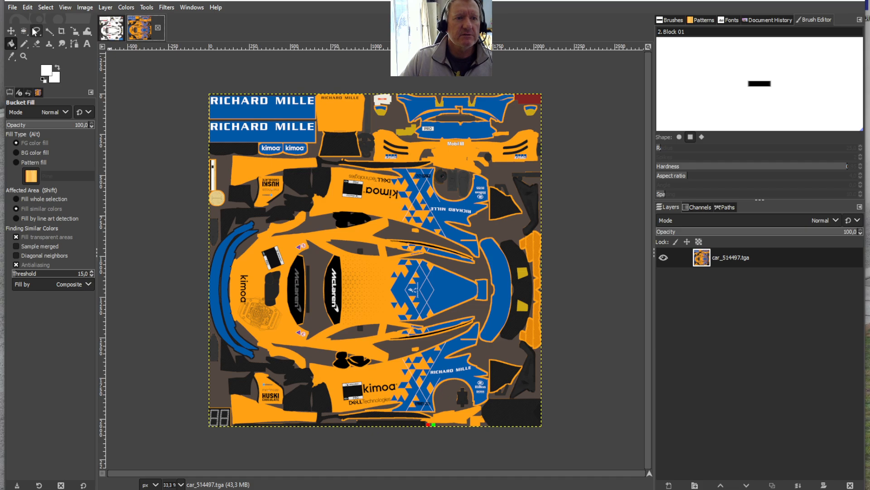
Outline the blue-and-orange triangle-patterned section of the car paint TGA with Free Select, extending to the image's lower-right corner, and close the selection
click(35, 31)
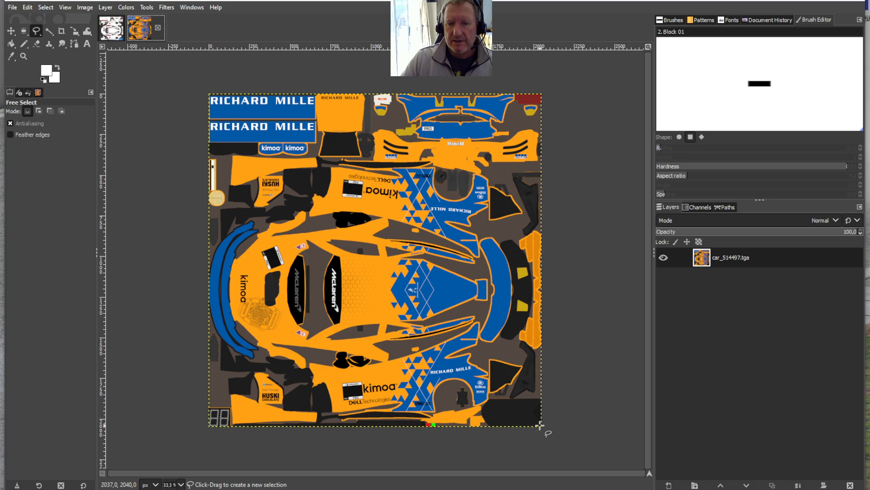
click(489, 425)
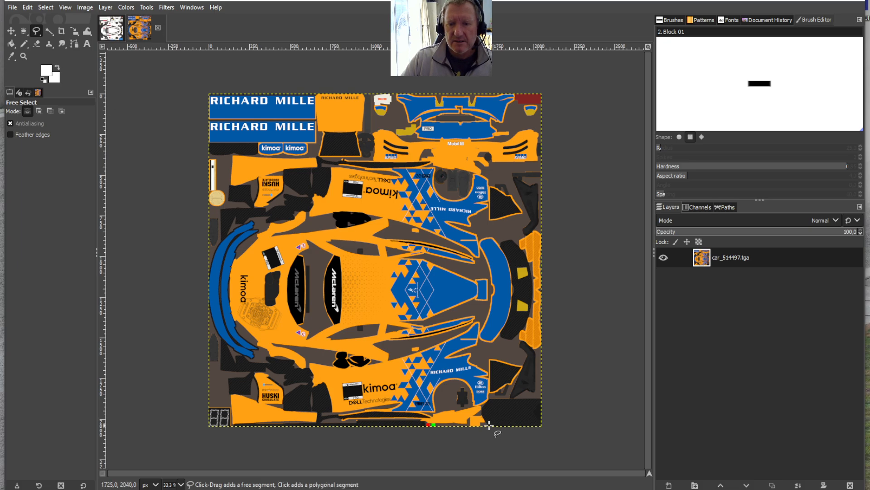
click(485, 406)
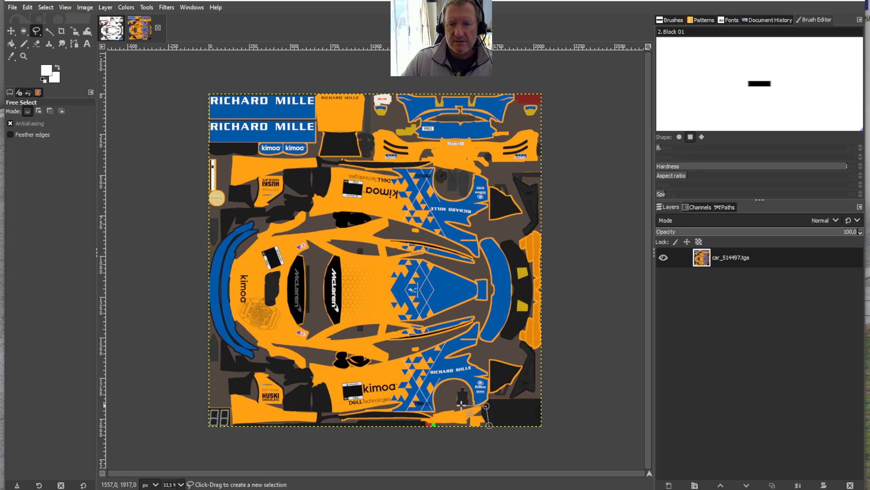
click(432, 413)
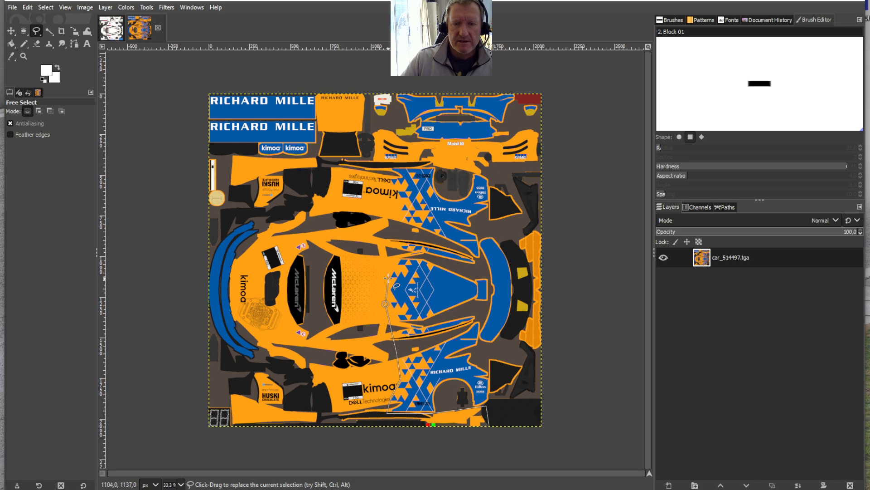
click(403, 255)
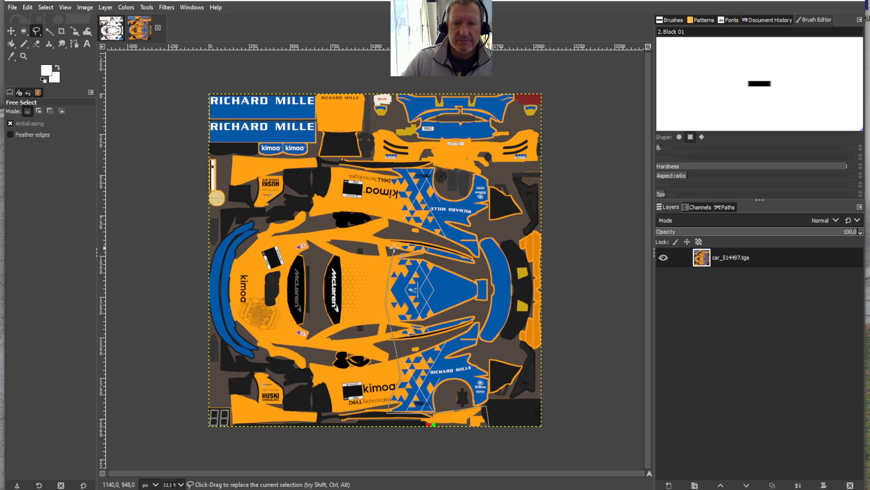
click(394, 220)
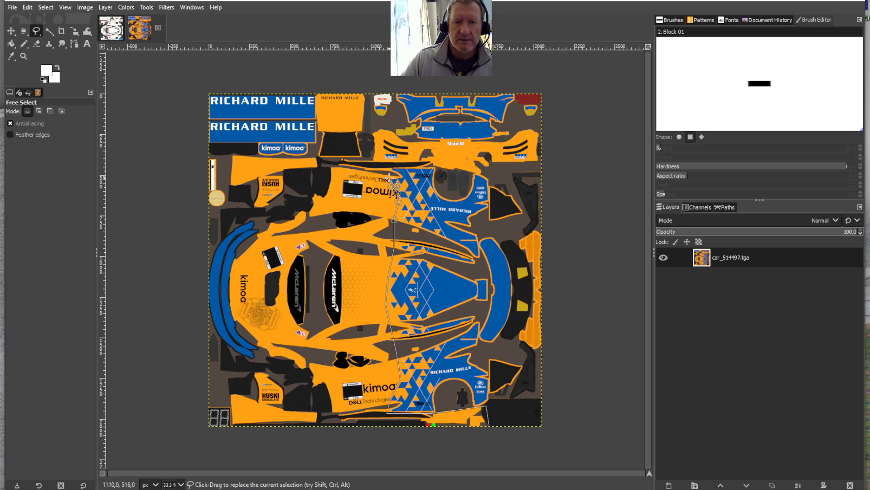
click(389, 177)
click(391, 166)
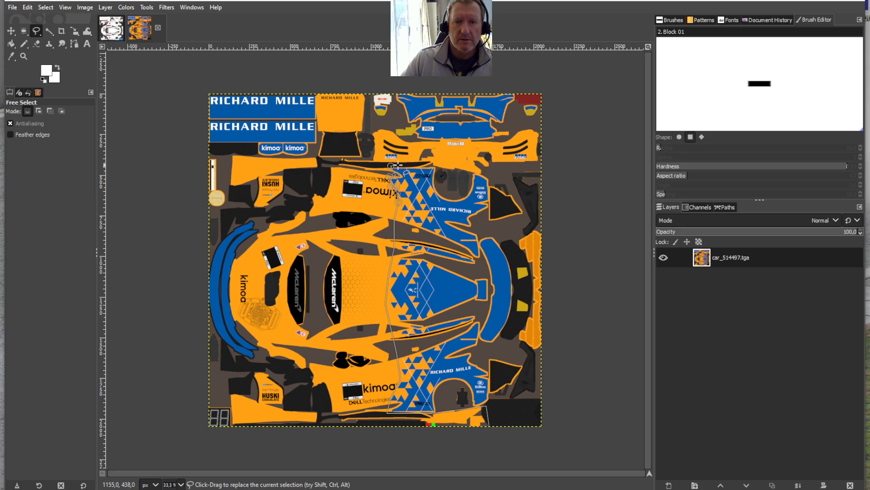
click(433, 165)
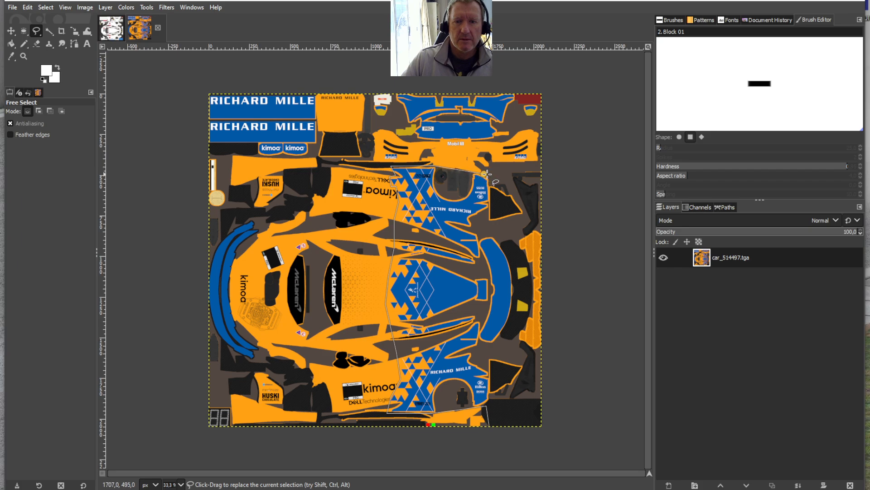
click(485, 173)
click(516, 195)
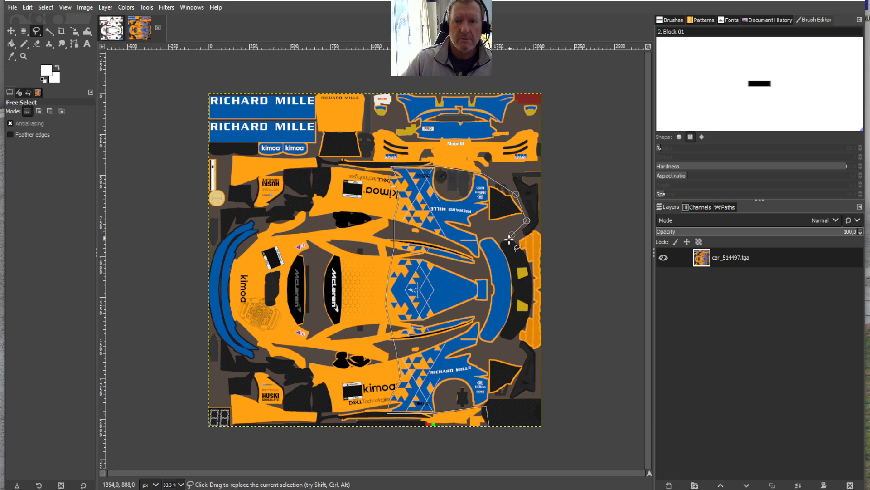
click(511, 256)
click(514, 270)
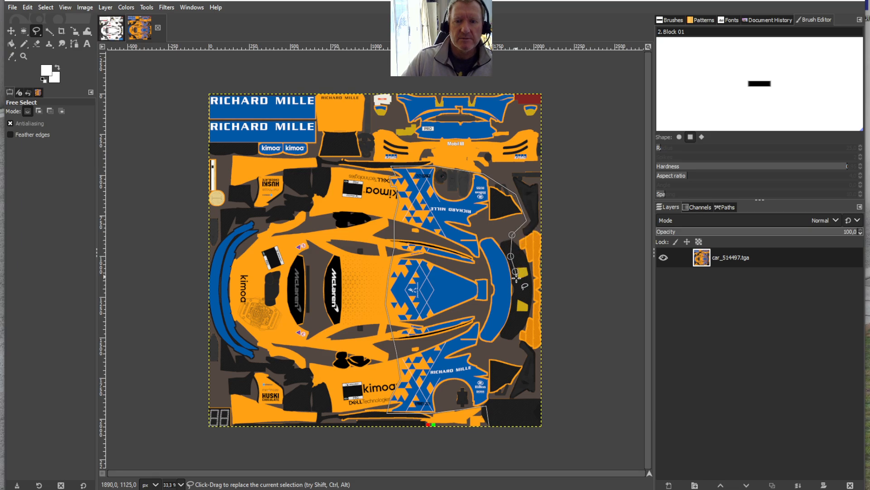
click(517, 324)
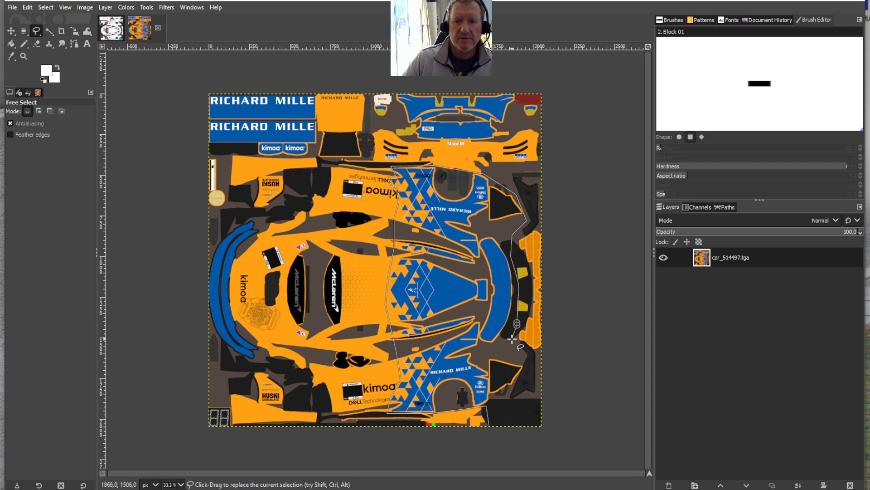
click(511, 348)
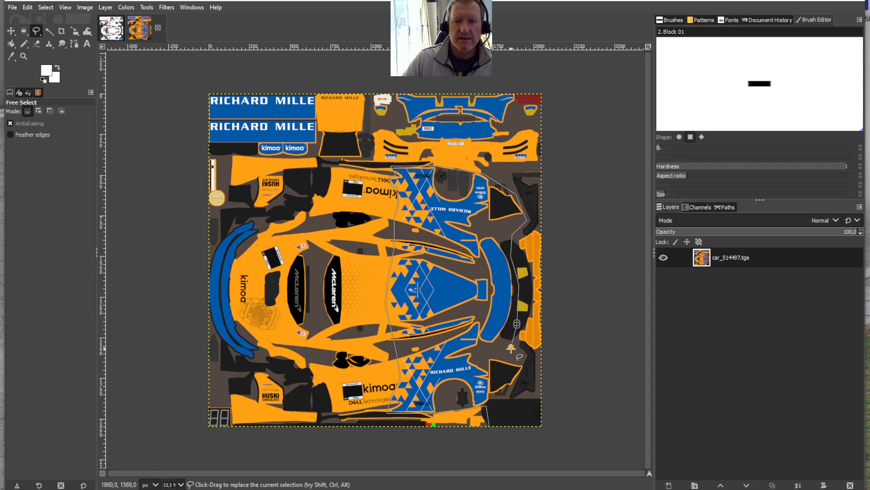
click(542, 351)
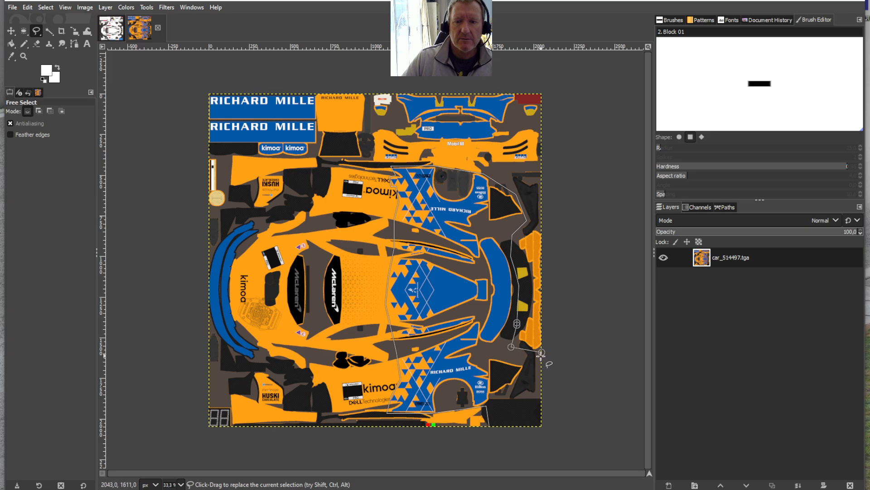
click(541, 427)
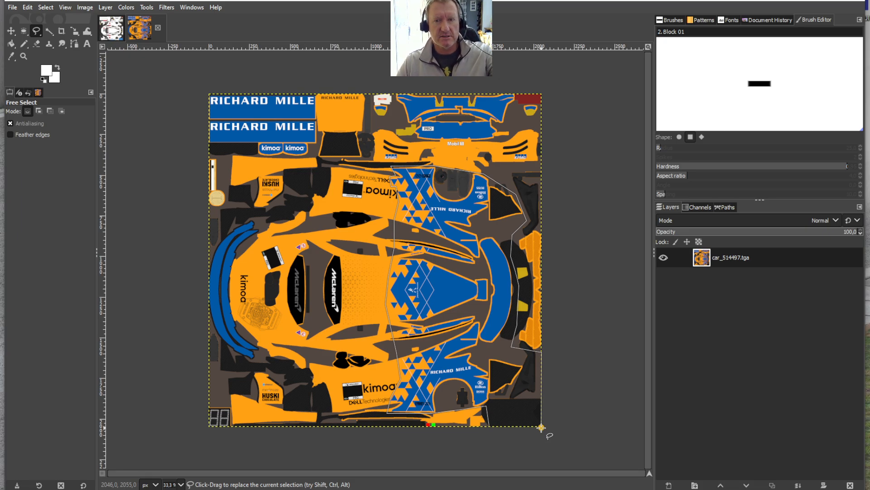
key(Return)
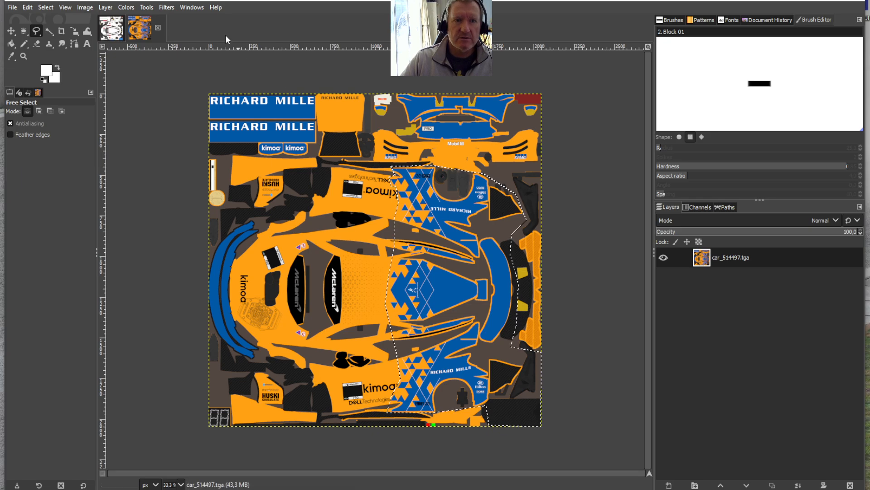
Copy the selected patterned section from the car paint TGA and paste it into the McLaren template above the Base Paint layer
click(105, 30)
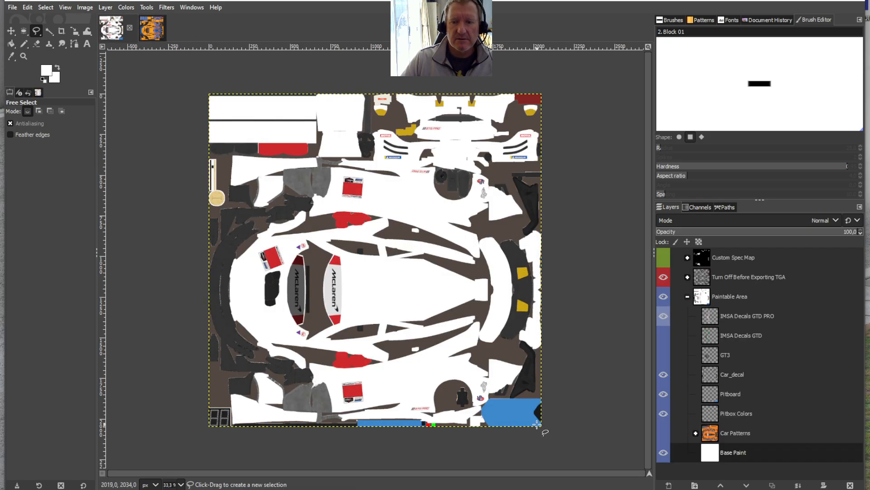
click(141, 28)
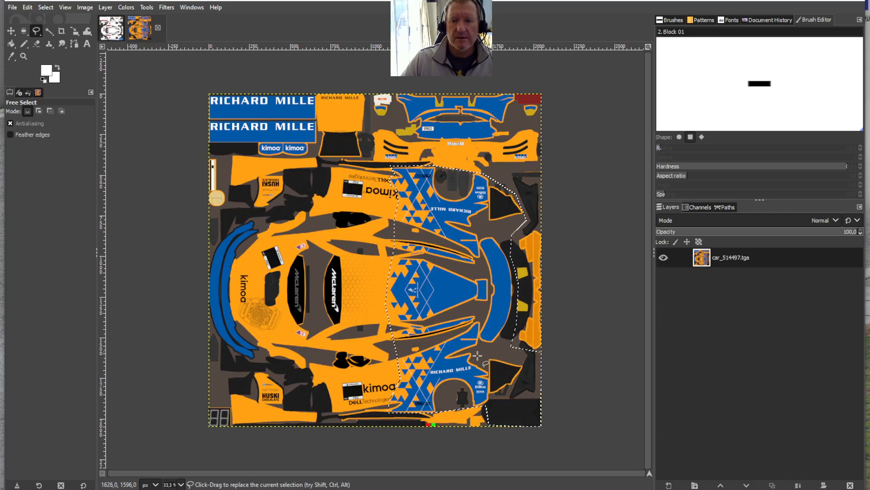
click(27, 8)
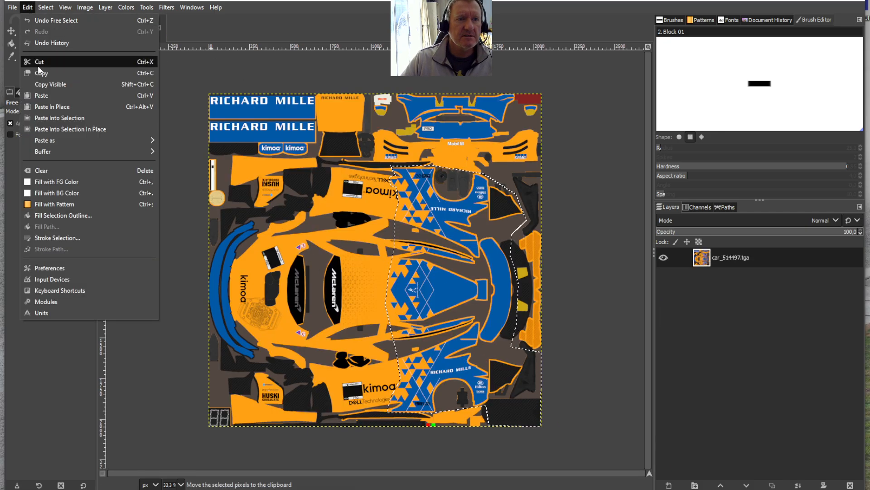
click(37, 73)
click(120, 35)
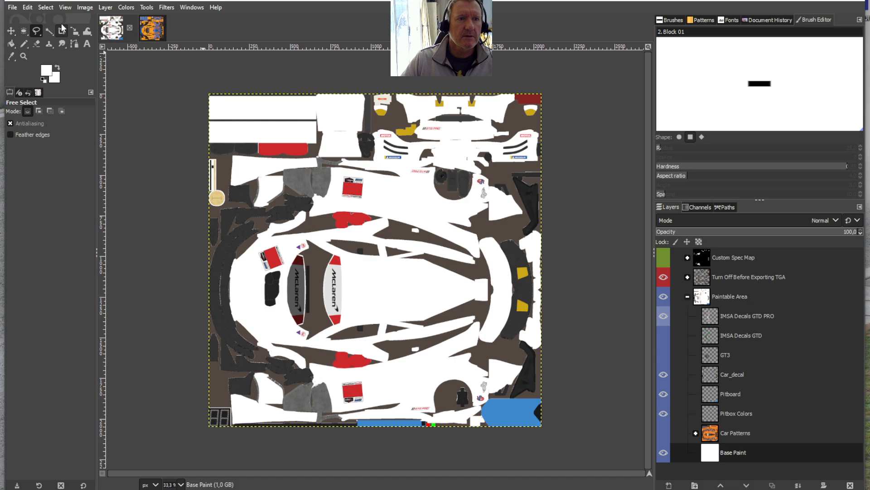
click(28, 7)
click(44, 95)
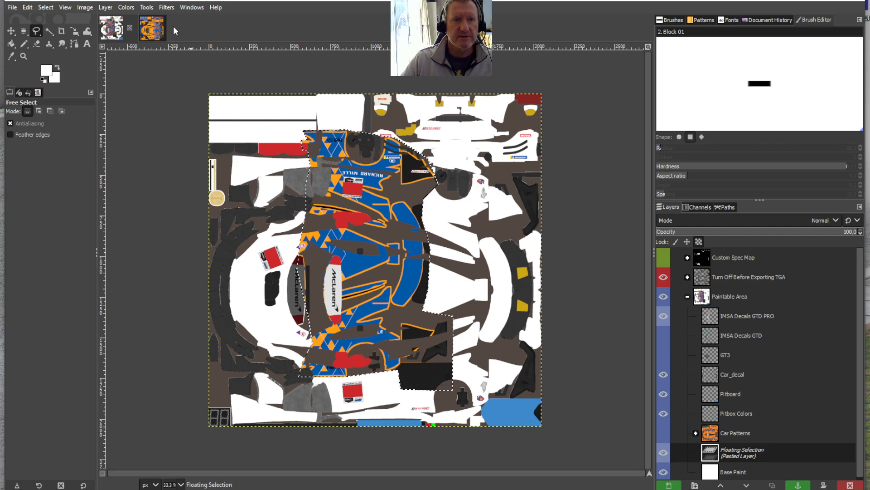
Move the pasted triangle-patterned section into alignment with the template's matching panels using Scale, and anchor it to the Base Paint layer
click(146, 7)
mouse_move(184, 42)
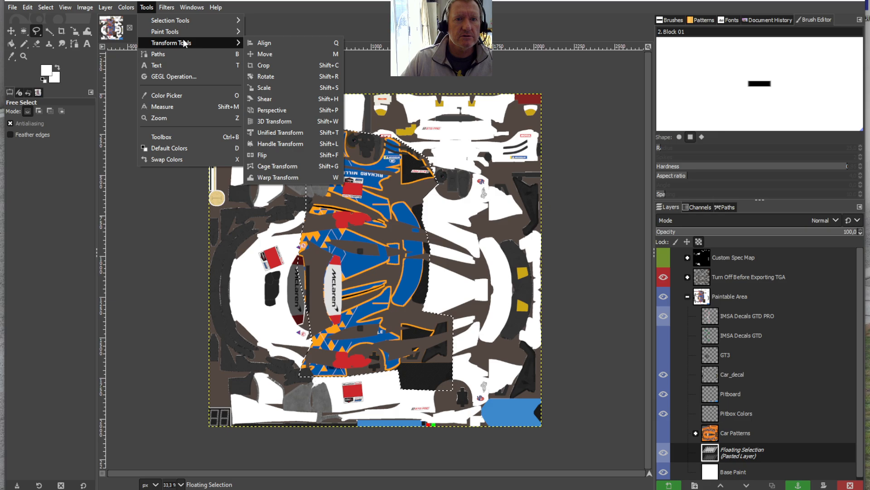
click(265, 88)
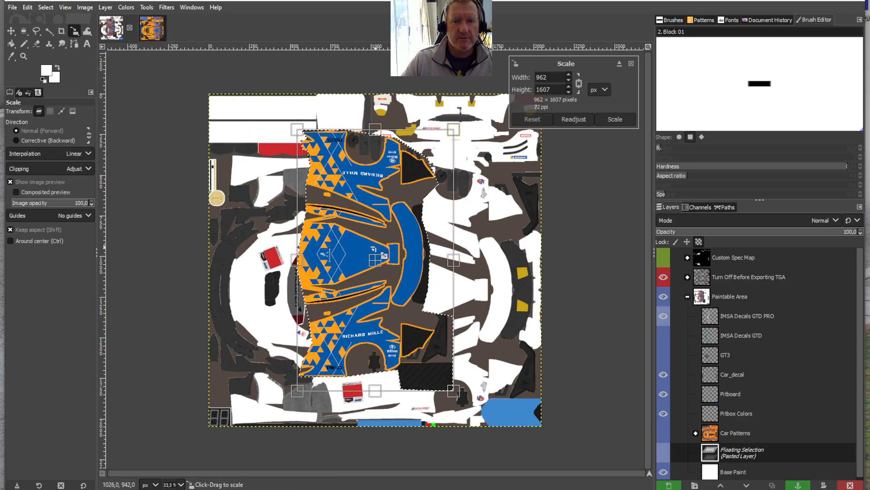
drag(384, 256, 471, 303)
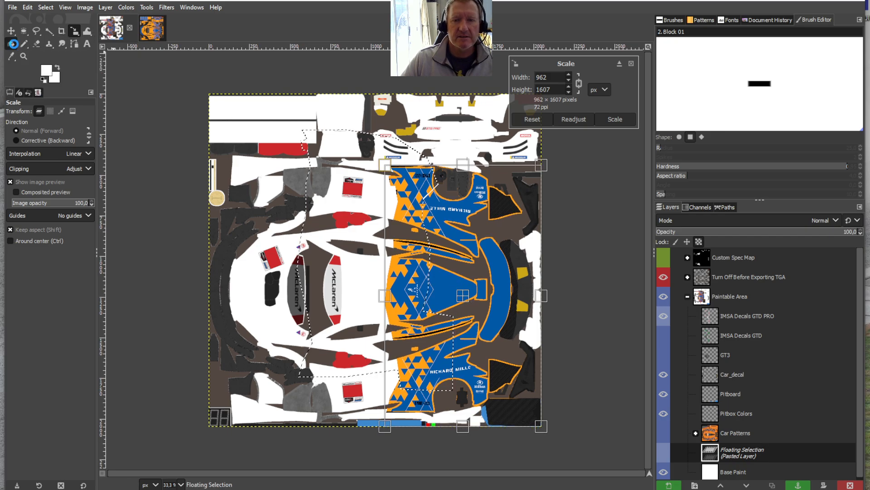
click(13, 44)
right_click(766, 456)
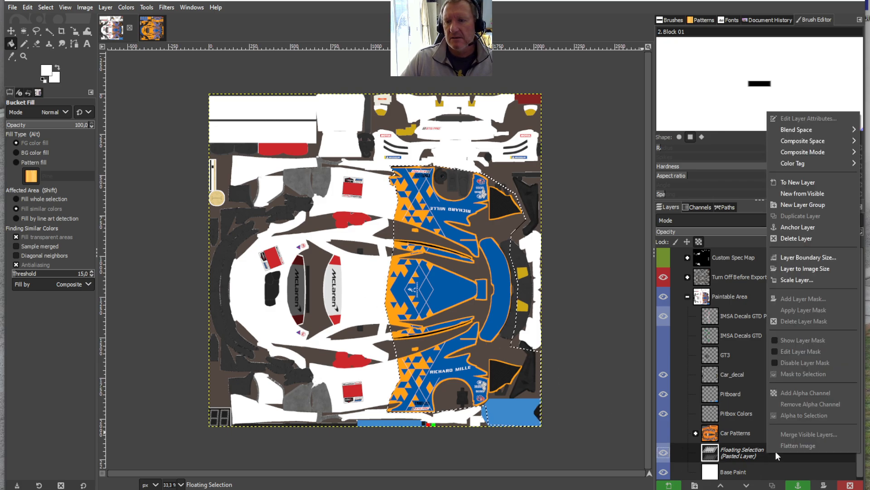
click(802, 225)
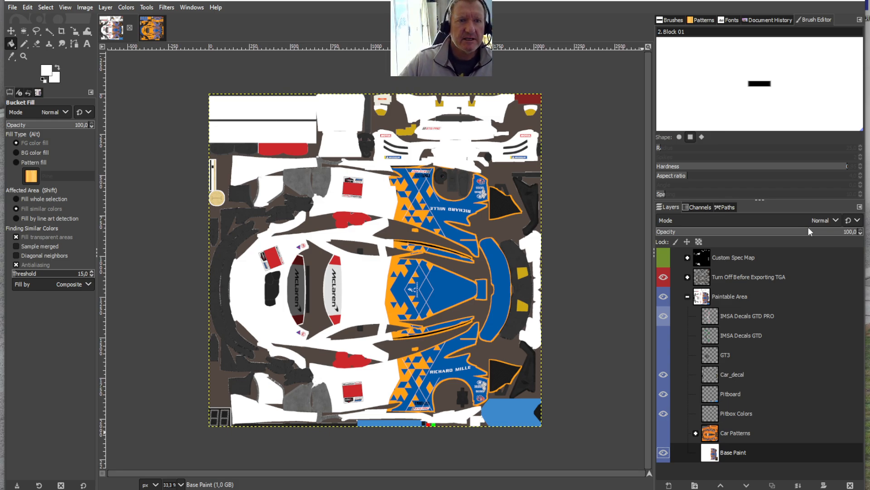
Outline the blue panels with orange edging along the upper edge of the car paint TGA with Free Select, and close the selection
click(157, 32)
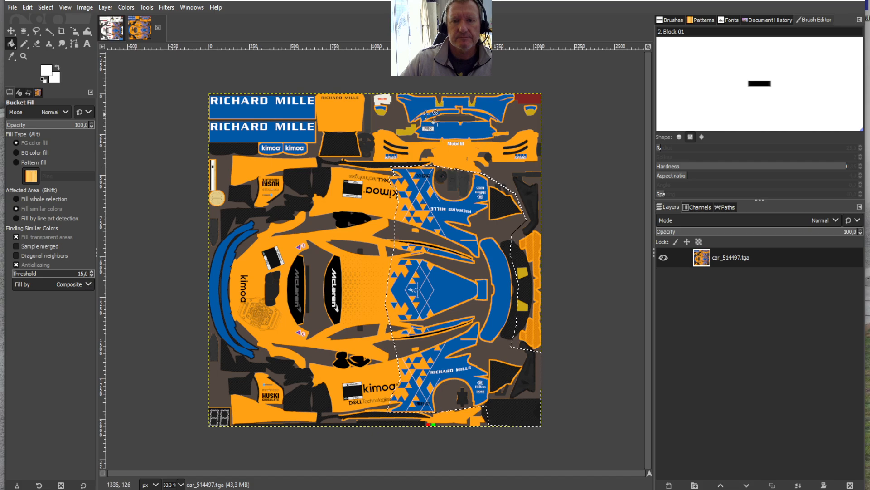
click(36, 31)
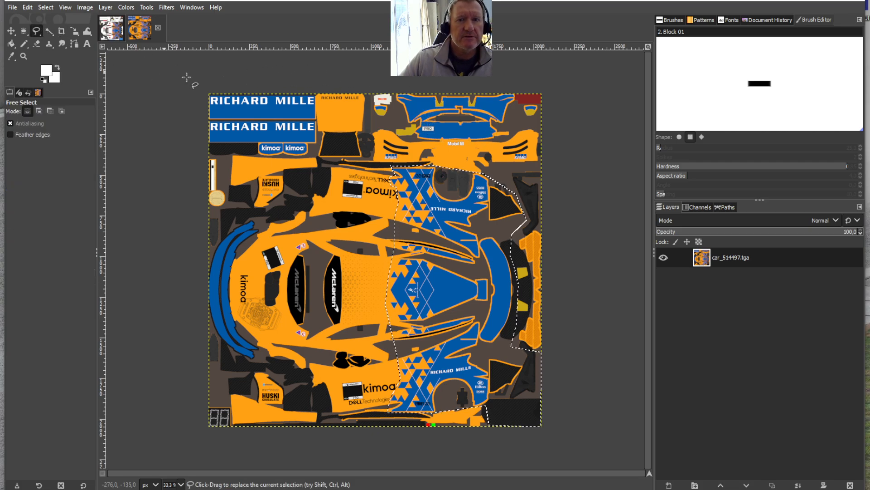
click(393, 92)
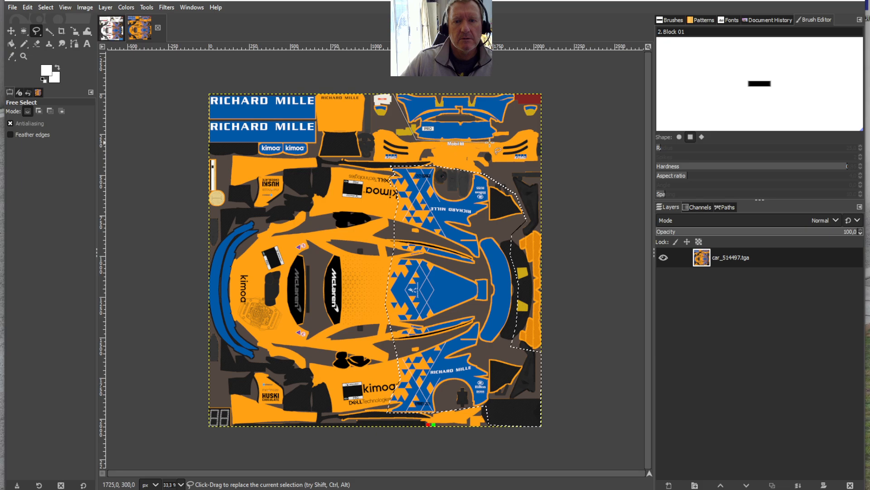
click(511, 136)
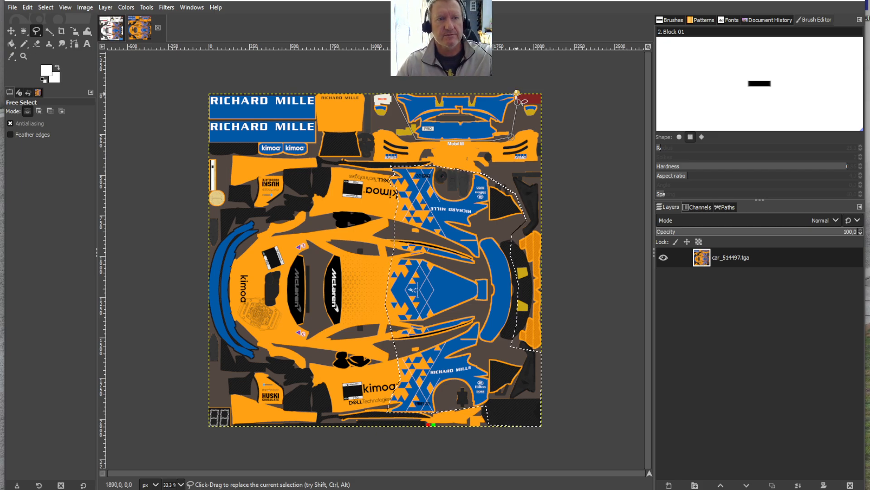
click(517, 94)
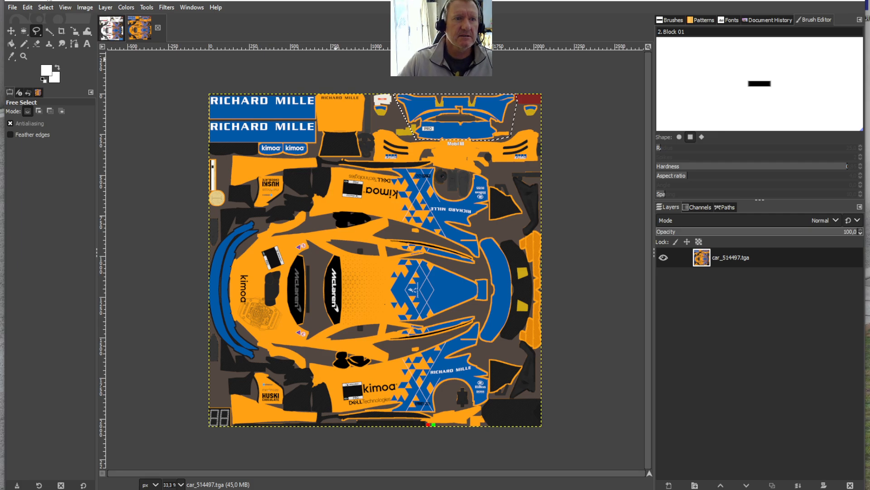
Copy the selected blue upper panels from the car paint TGA and paste them into the McLaren template
click(27, 7)
click(45, 73)
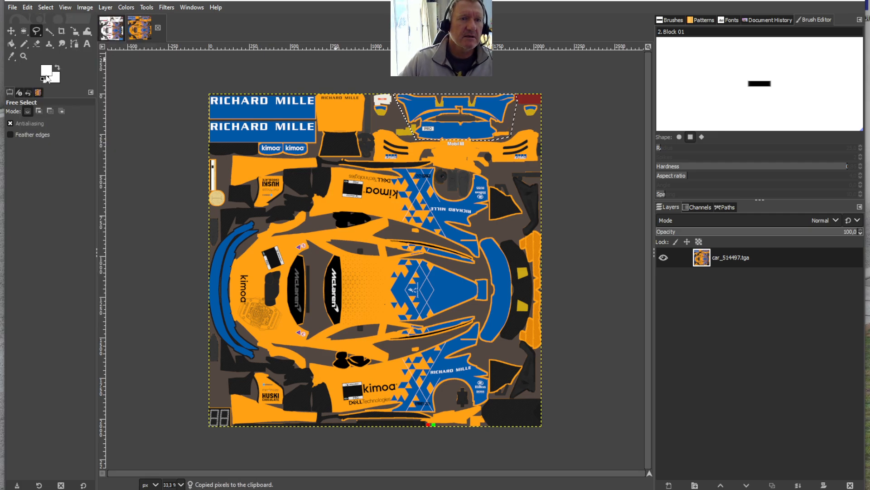
click(111, 28)
click(32, 9)
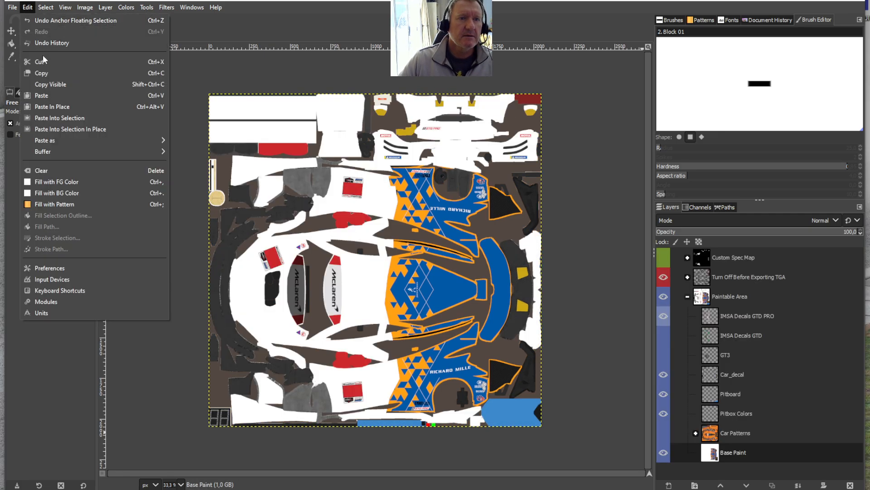
click(46, 92)
Move the pasted blue panels onto the matching parts at the template's upper edge using Scale, and anchor them to Base Paint
click(147, 7)
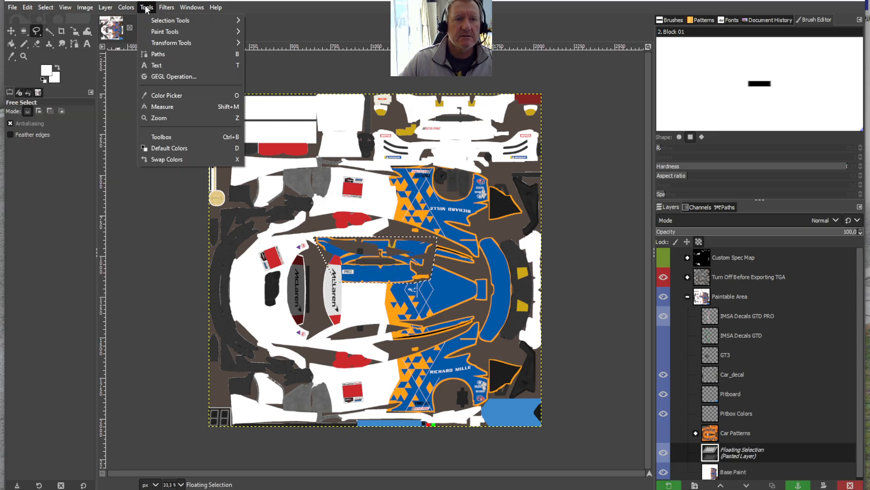
mouse_move(224, 43)
click(291, 84)
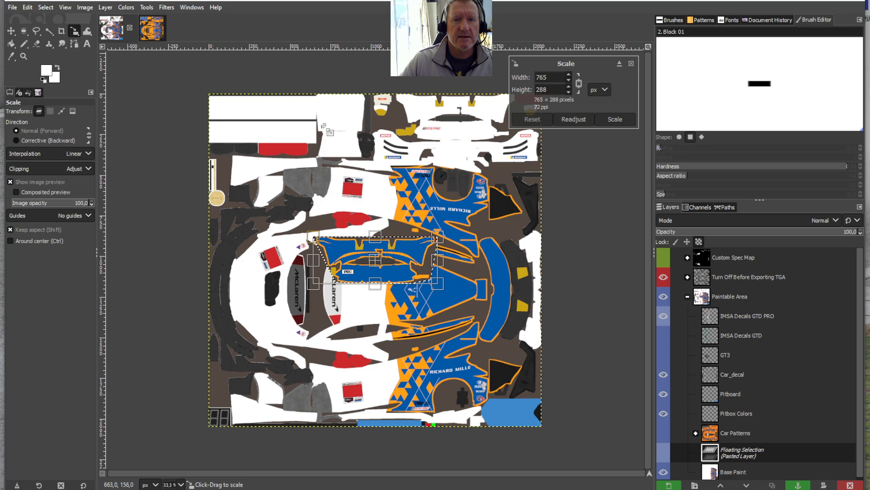
drag(386, 259, 465, 126)
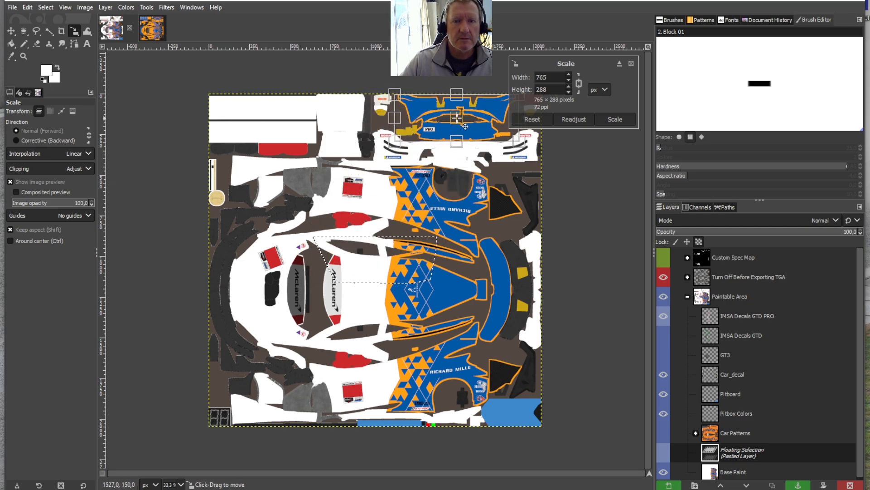
click(11, 44)
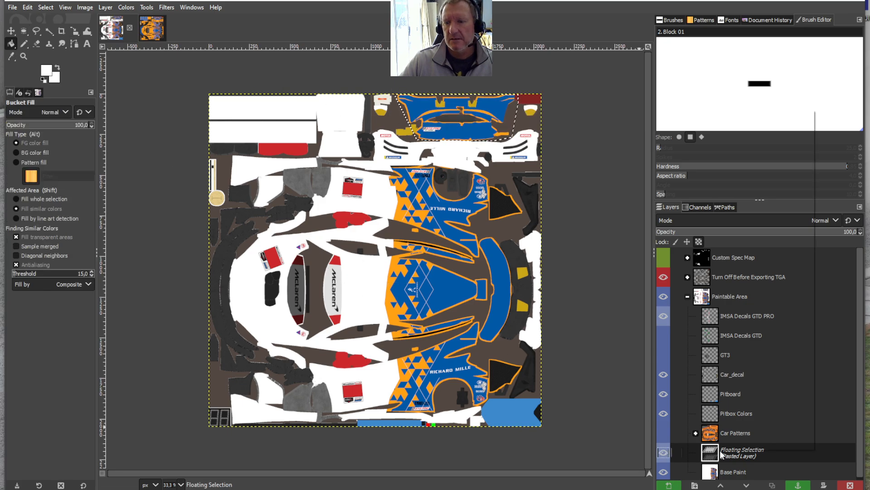
right_click(722, 450)
click(759, 224)
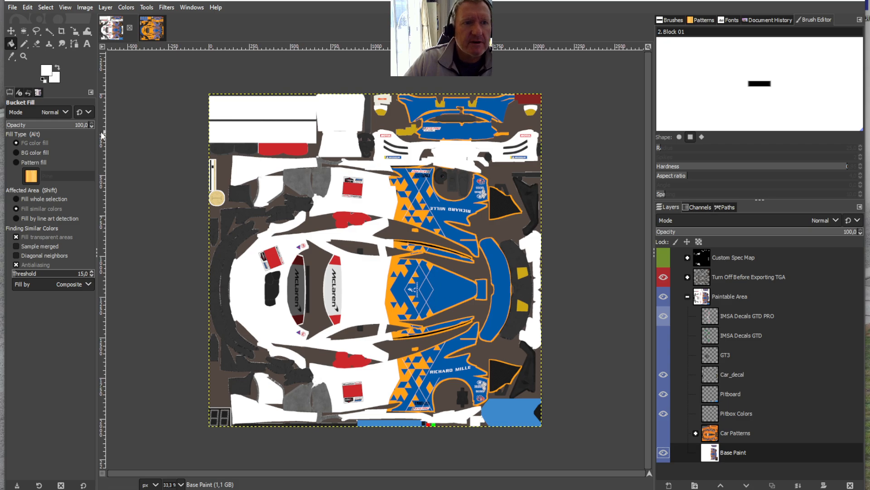
Try a black bucket fill on a patch of the pattern beside the lower RICHARD MILLE lettering, and undo it
click(50, 74)
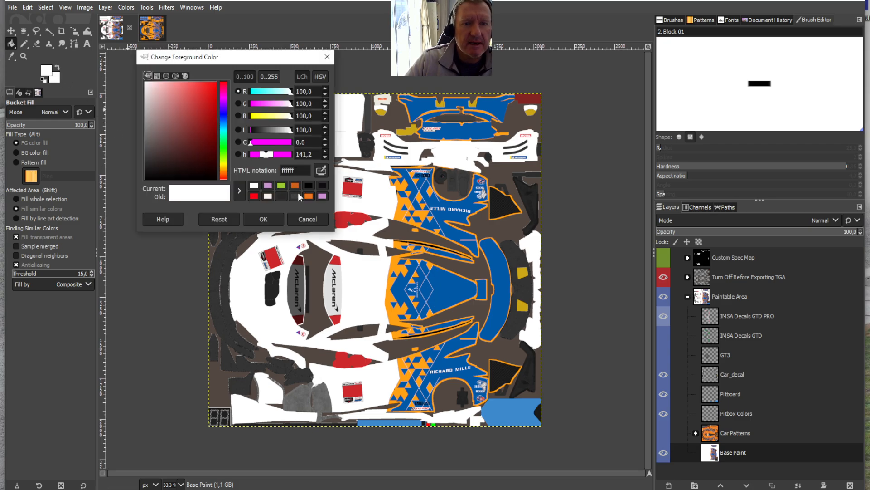
click(309, 186)
click(263, 219)
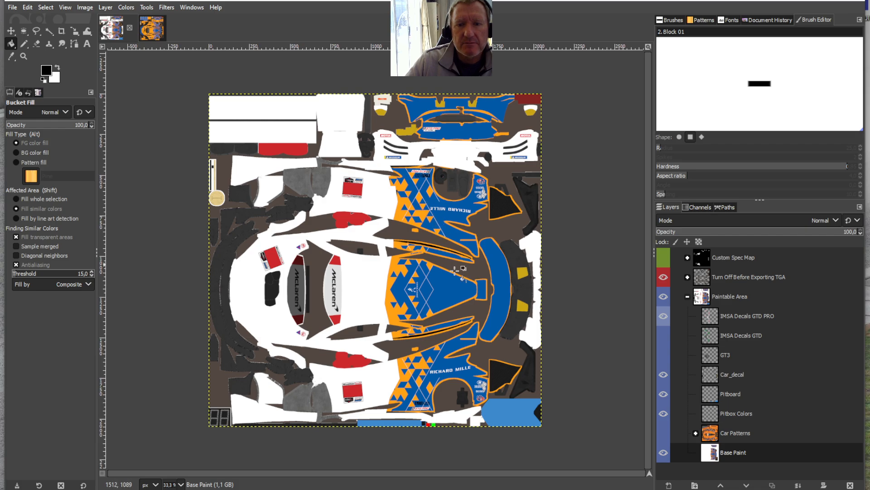
click(434, 356)
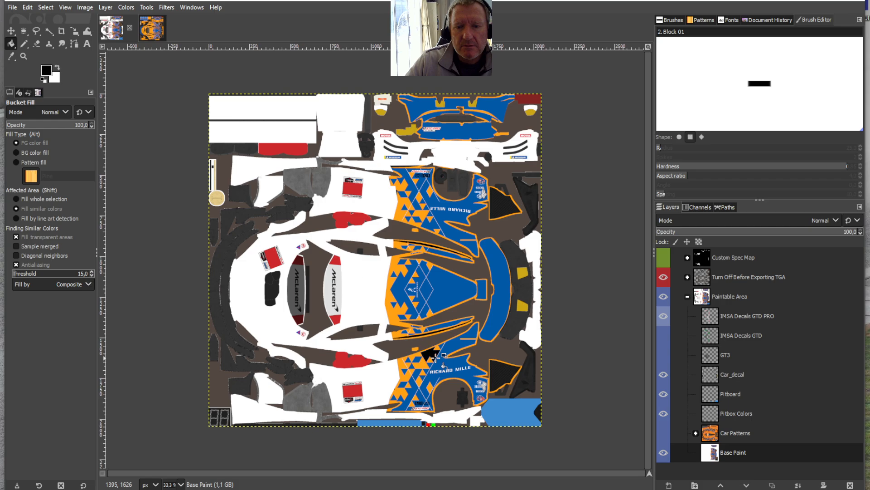
click(28, 7)
click(50, 21)
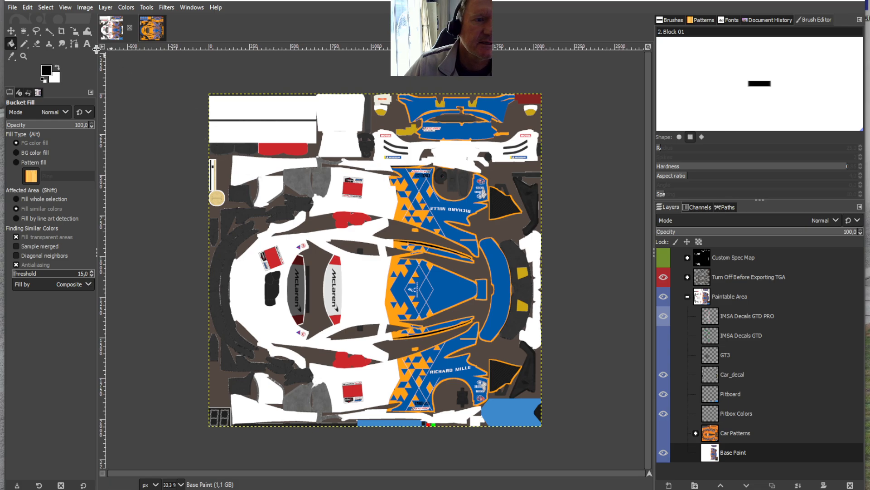
click(46, 72)
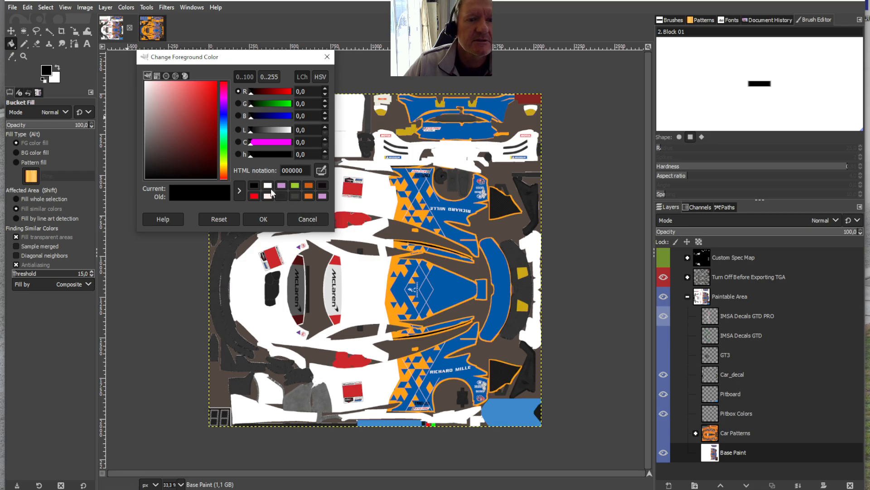
click(307, 219)
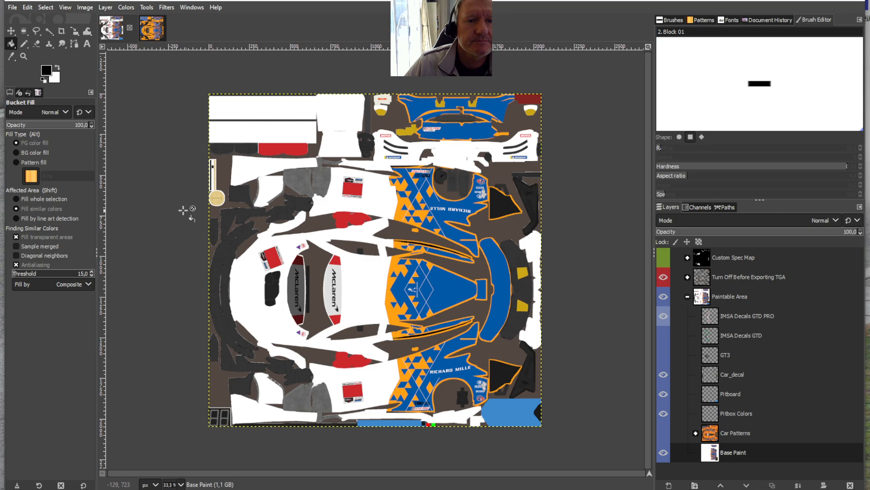
Pick white from the template and bucket-fill the orange edging and triangles of the upper RICHARD MILLE panel with it
click(10, 57)
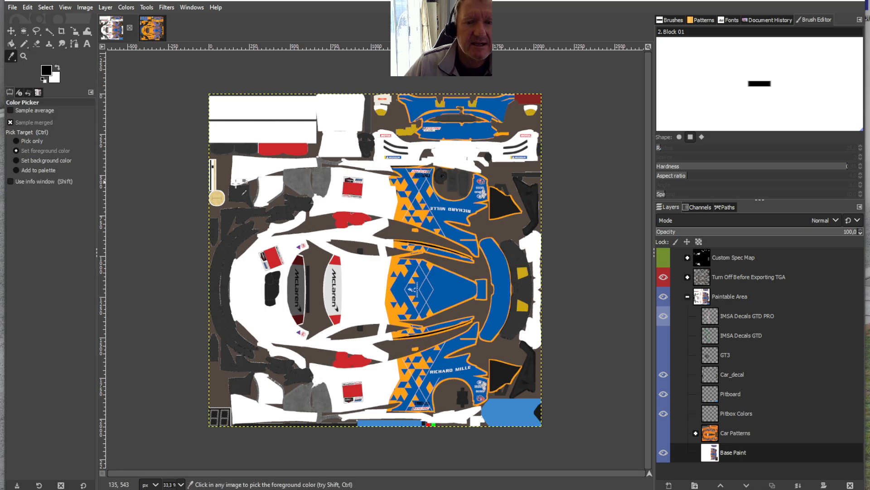
click(12, 43)
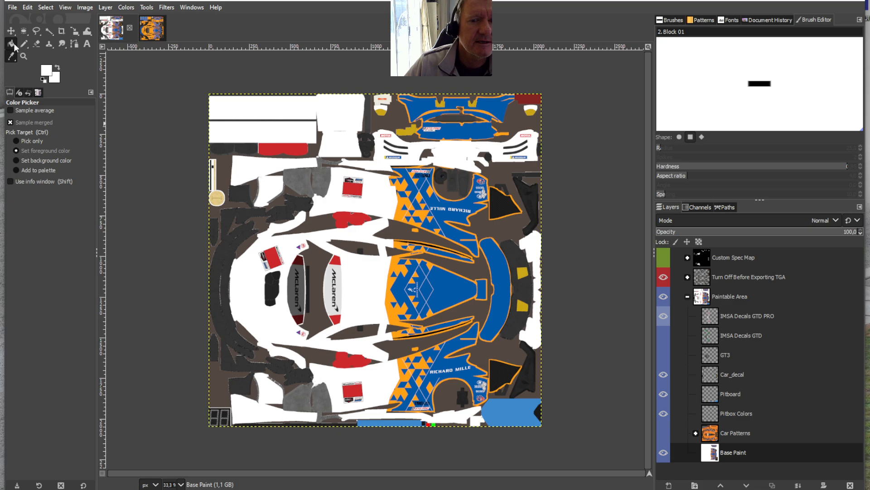
click(400, 213)
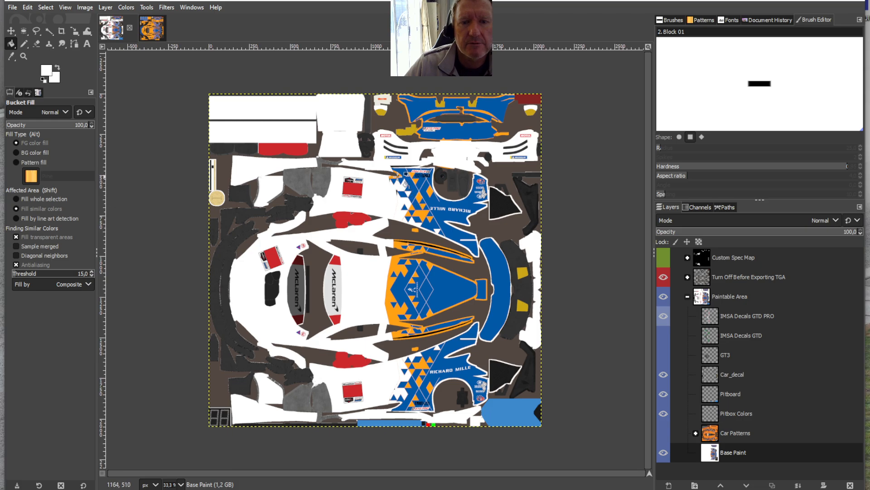
click(422, 206)
click(422, 216)
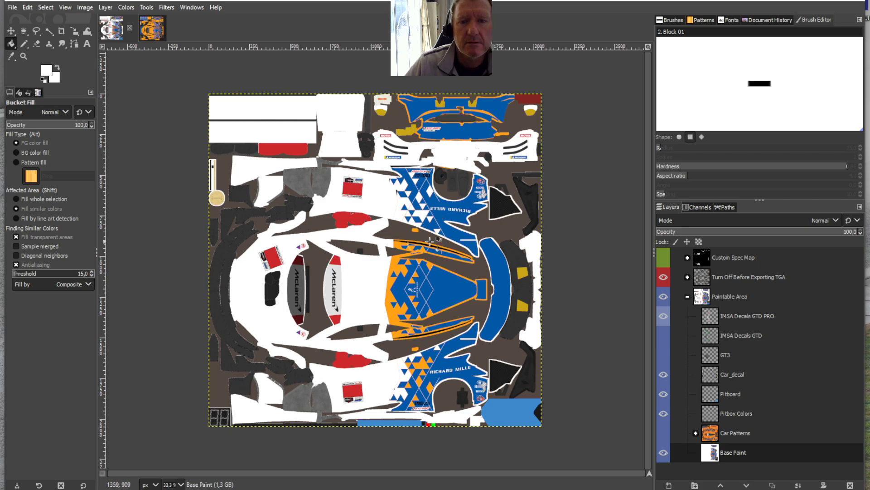
Fill the orange edging and triangles of the blue centre section with white
click(391, 313)
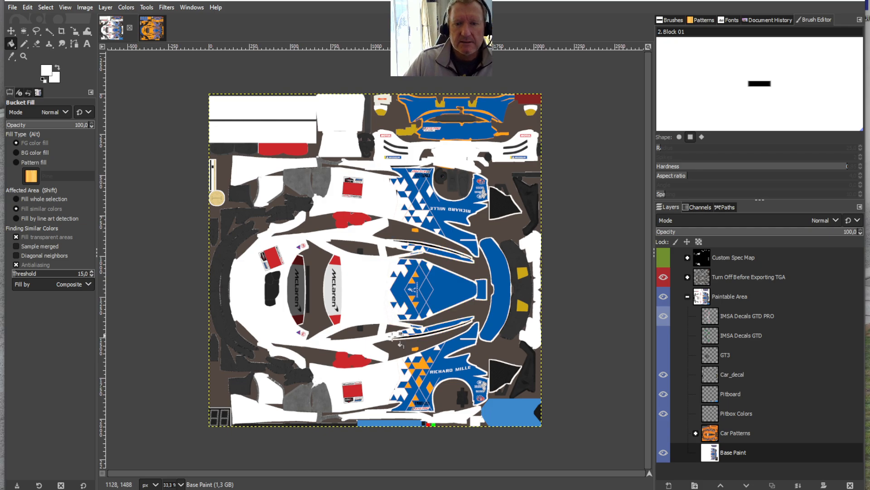
click(415, 303)
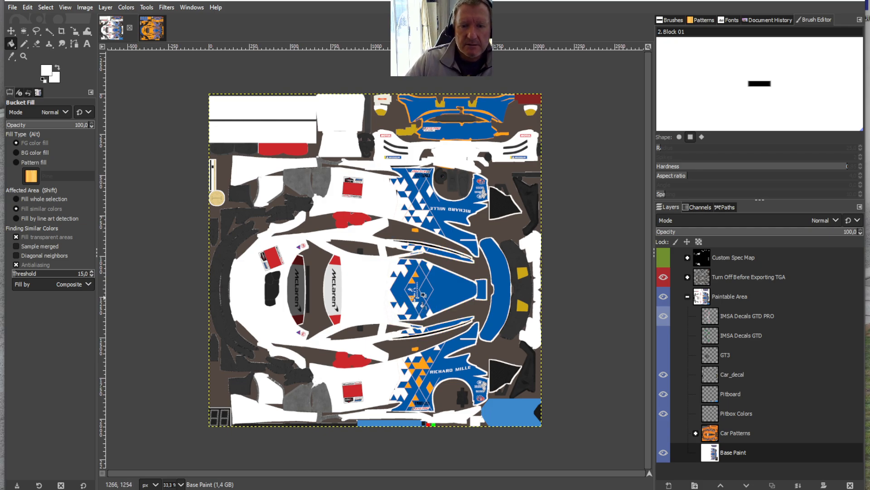
click(412, 298)
click(412, 281)
click(415, 275)
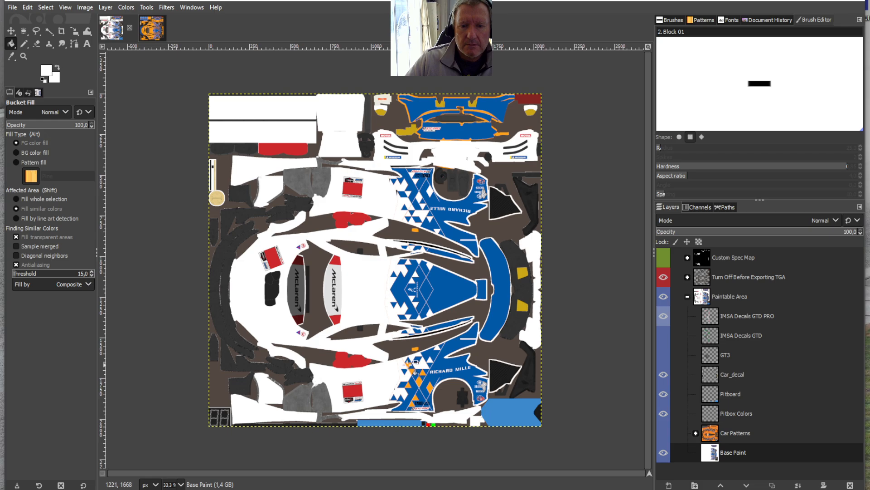
Fill the orange triangles on the lower RICHARD MILLE panel and the orange edging of the blue upper-edge panels with white
click(423, 373)
click(420, 382)
click(430, 387)
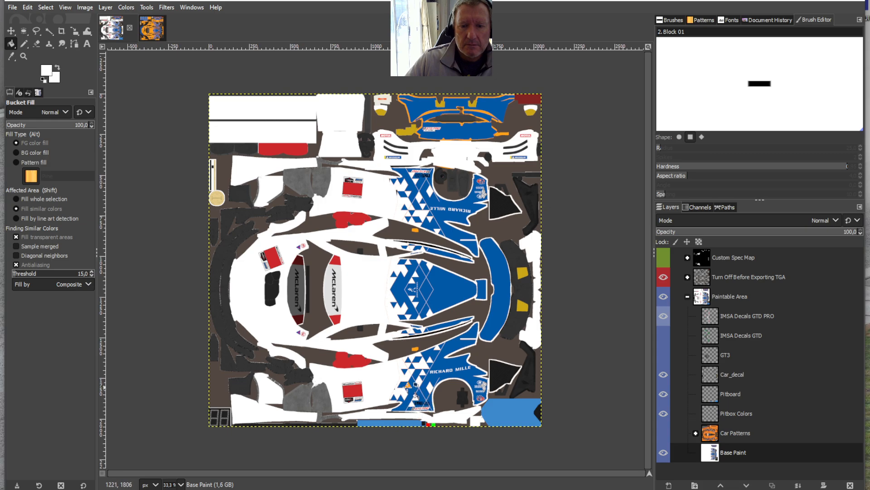
click(408, 385)
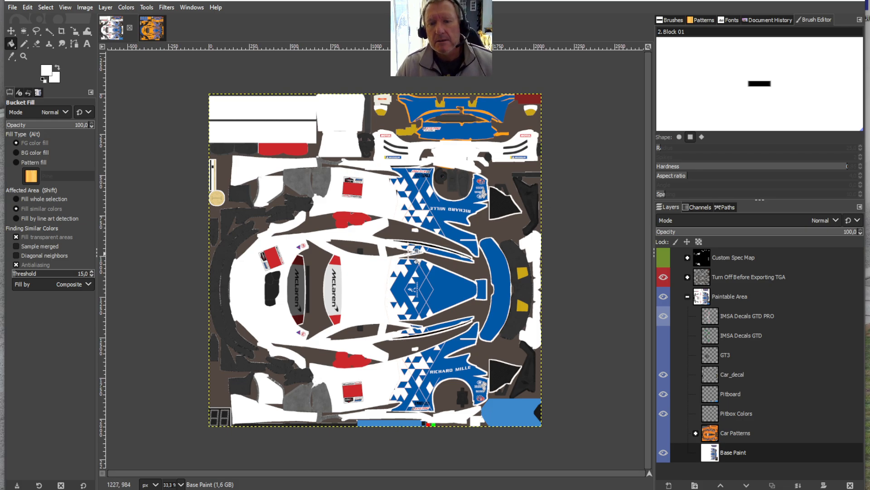
click(486, 120)
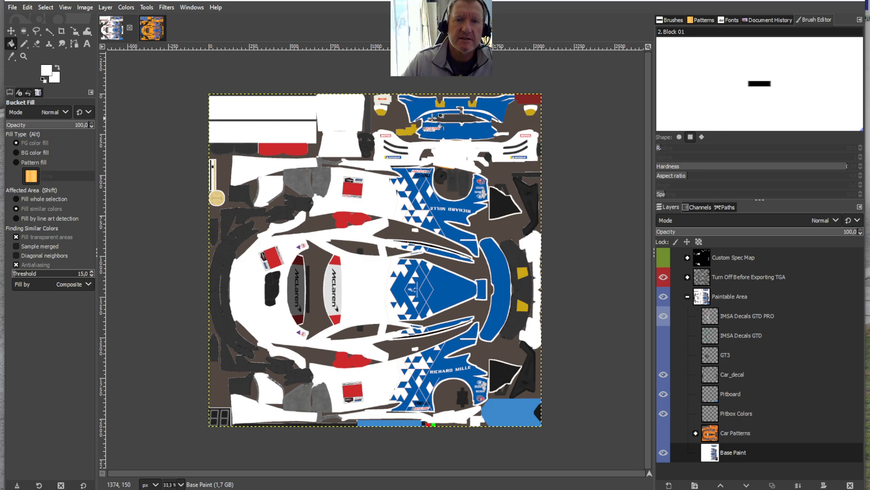
Save the livery template as tutorial2.xcf in the tutorial folder inside chilled games on the Desktop
click(12, 6)
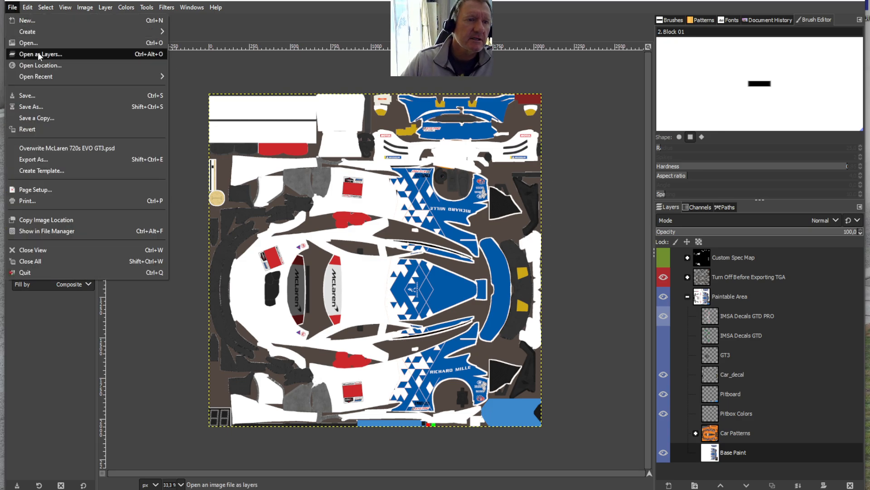
click(39, 102)
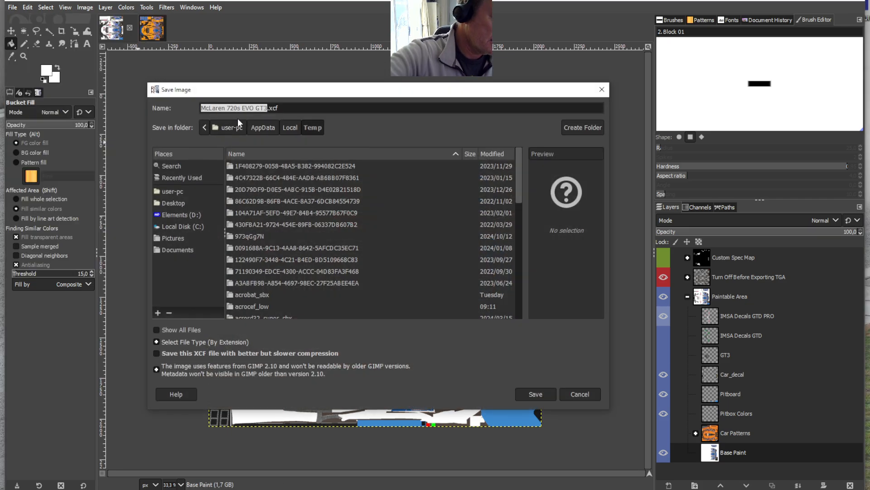
text(tutorial2)
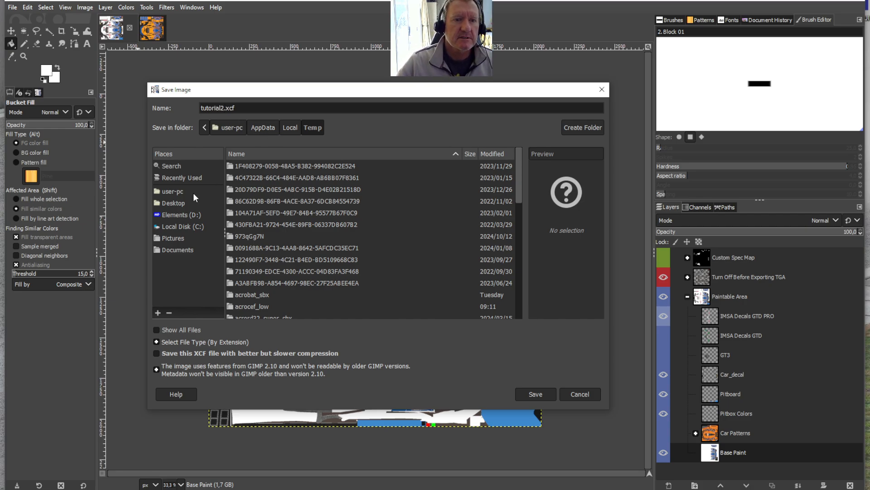
click(175, 203)
double_click(251, 167)
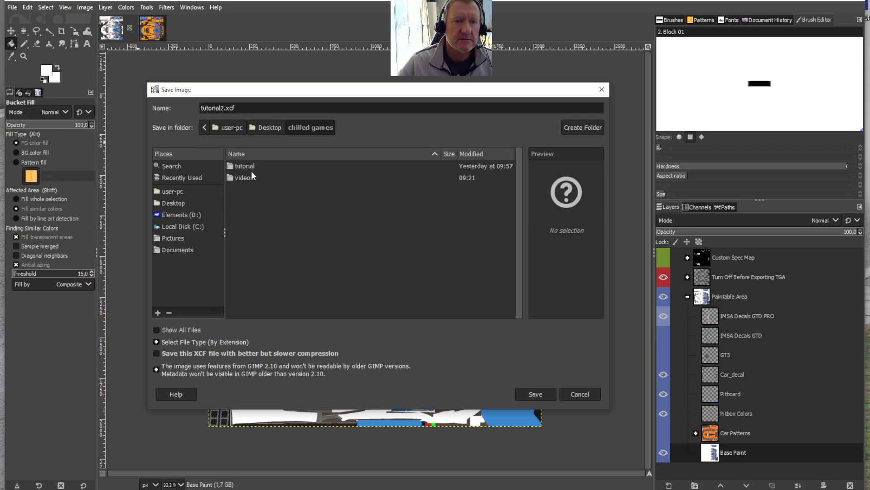
double_click(242, 165)
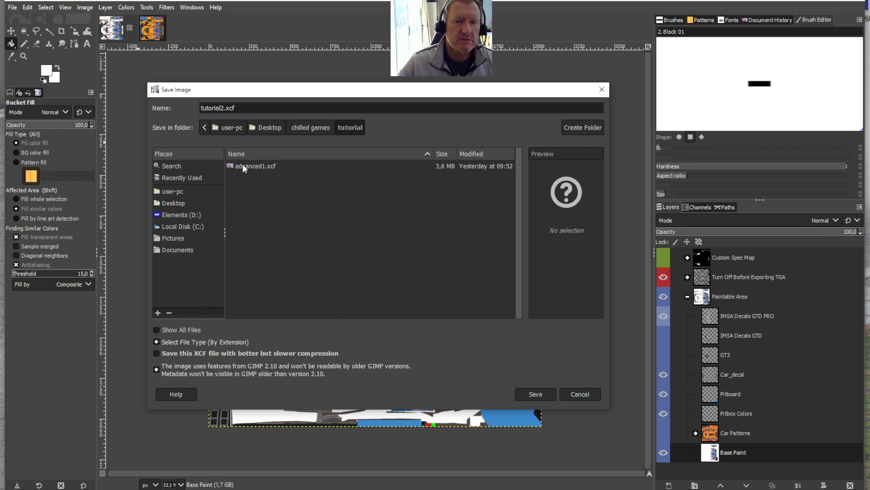
click(536, 395)
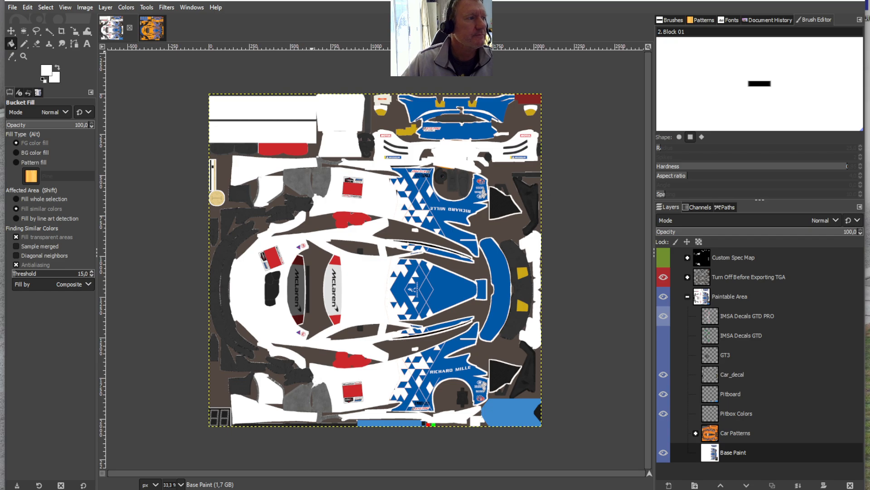
Open the Valvoline logo image 2132334 from the valovlene folder inside the logo.png folder
drag(0, 66, 262, 48)
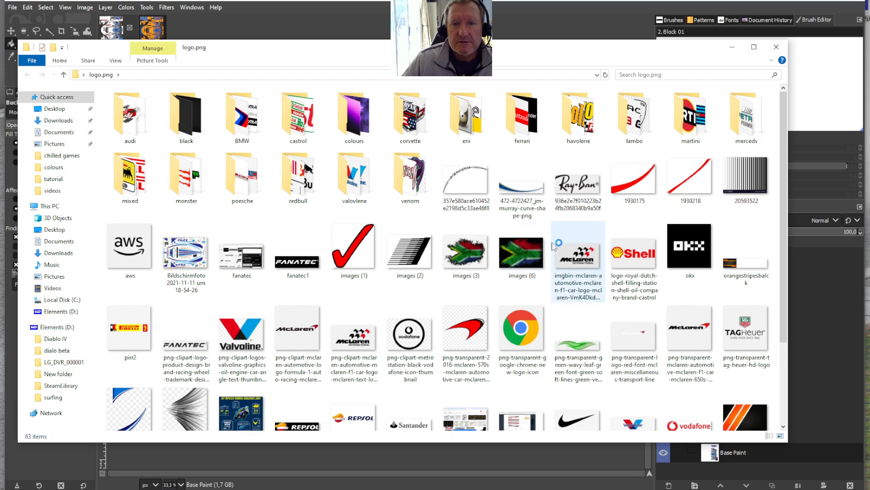
double_click(367, 201)
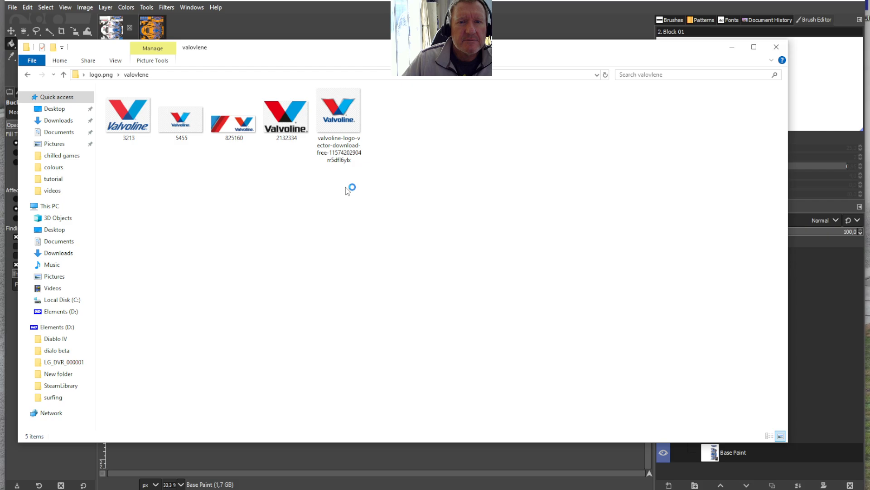
click(296, 116)
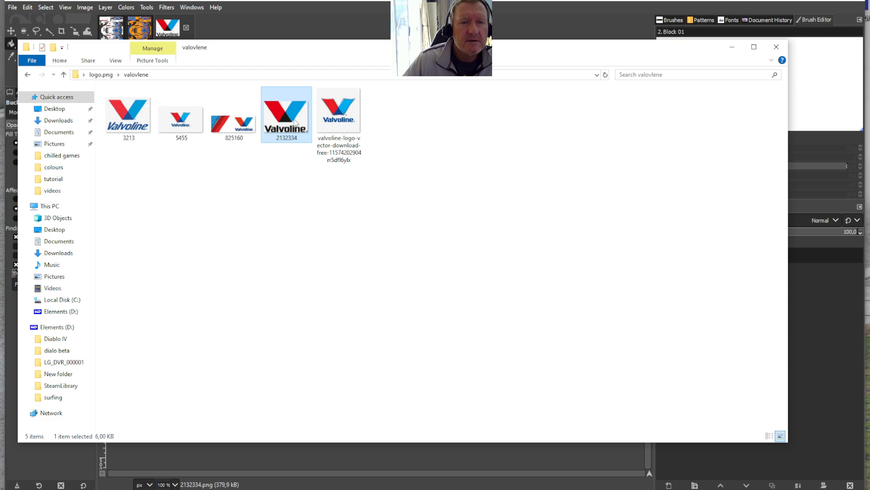
click(731, 47)
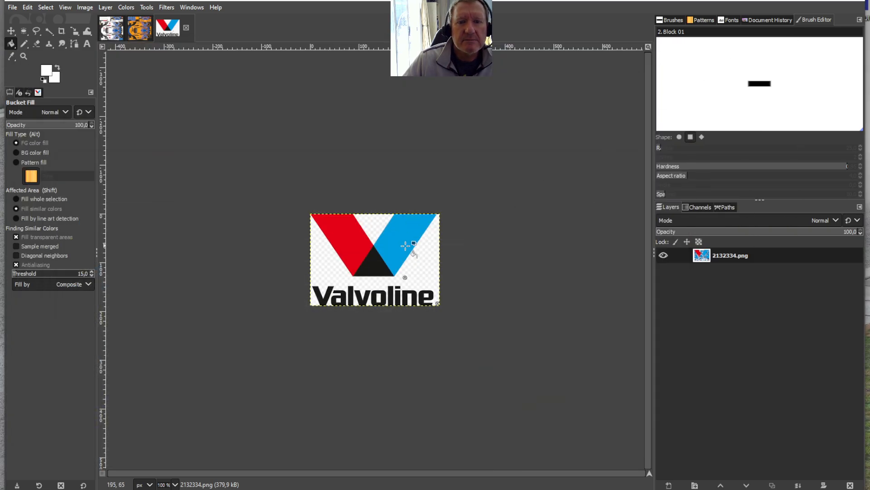
Try the light blue of the Valvoline logo as a bucket fill on the template's blue centre section, and undo it
click(12, 56)
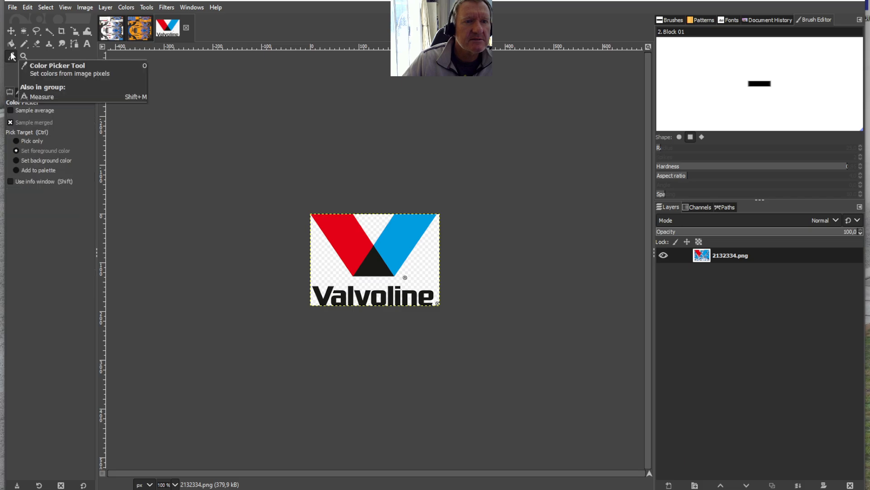
click(405, 231)
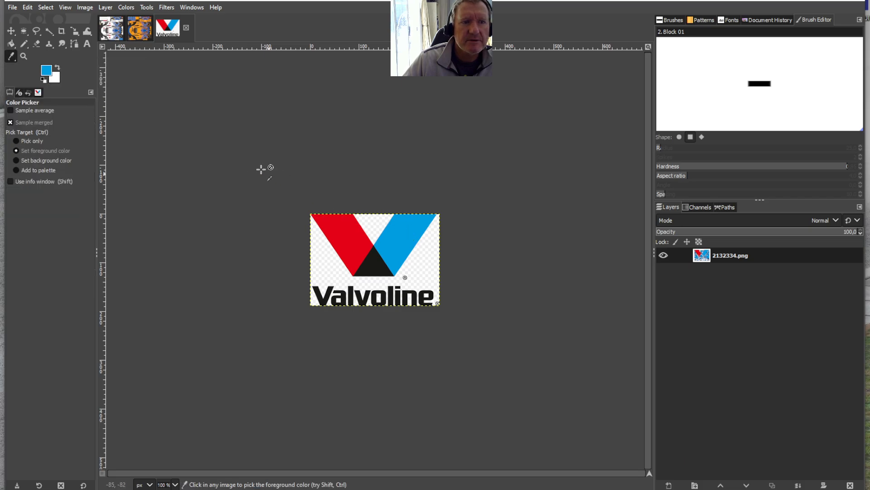
click(11, 44)
click(111, 28)
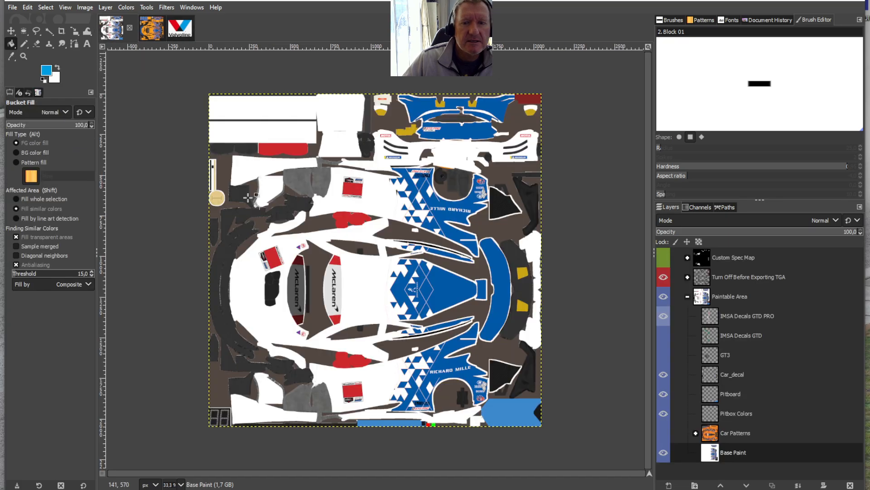
click(451, 293)
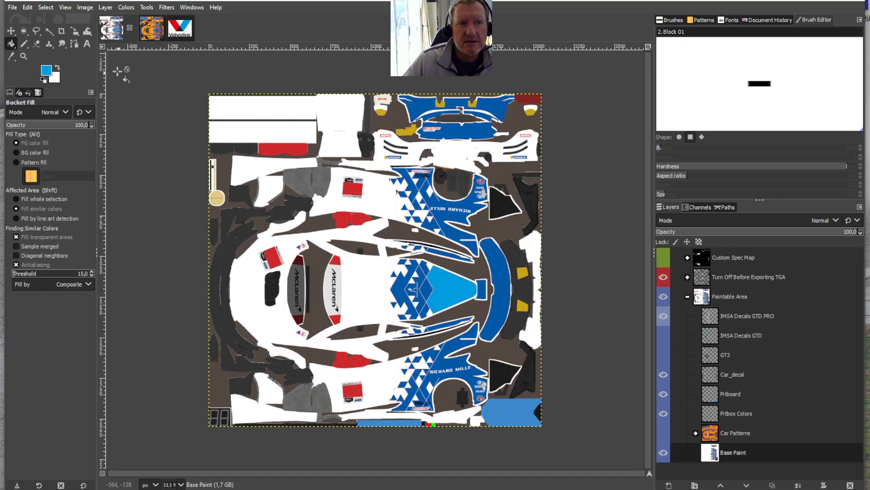
click(30, 7)
click(35, 22)
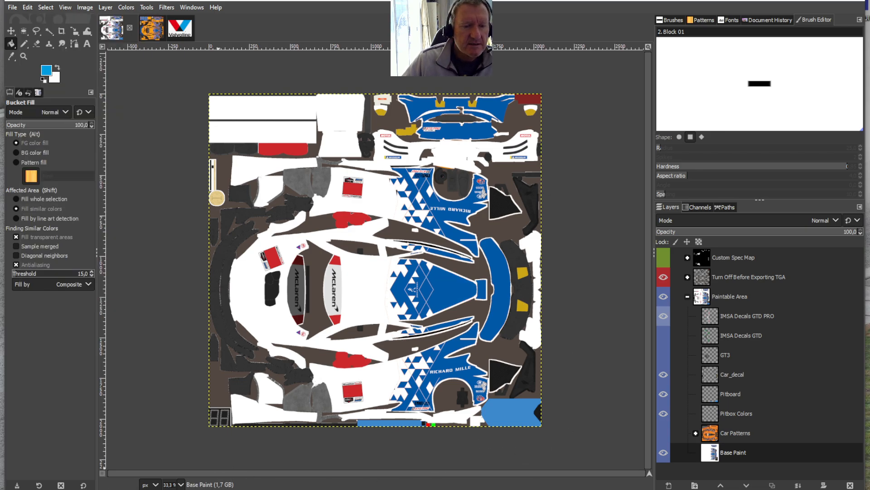
Open the blue.shades image from the colours folder inside the logo.png folder
mouse_move(184, 489)
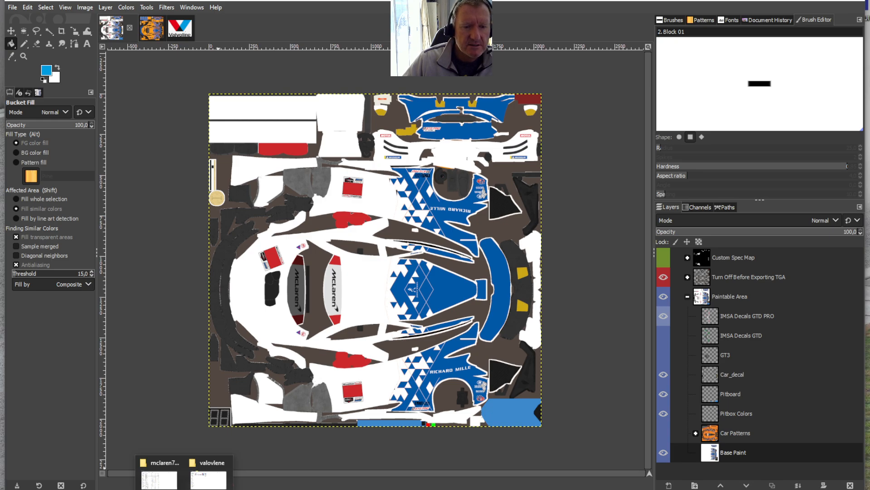
click(208, 479)
click(29, 76)
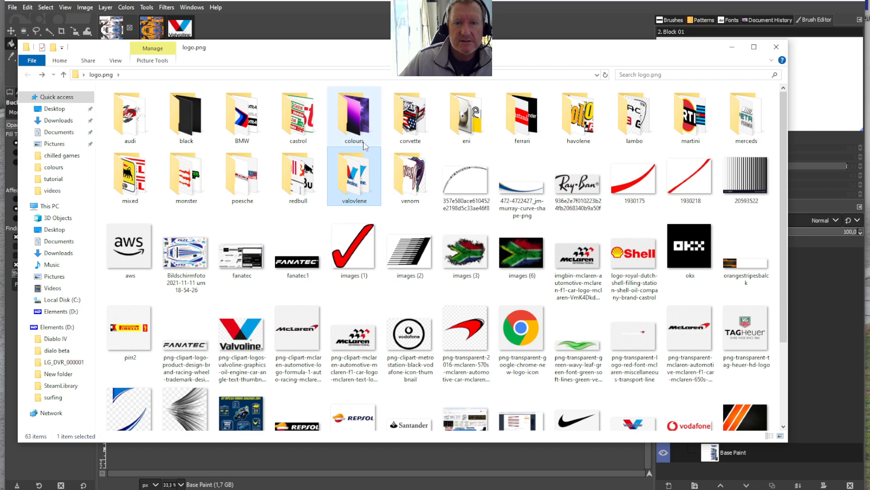
double_click(338, 118)
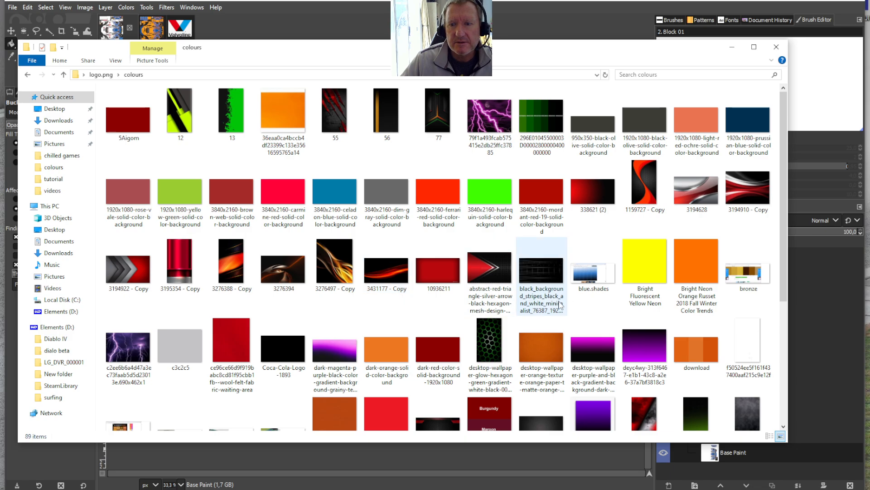
click(585, 278)
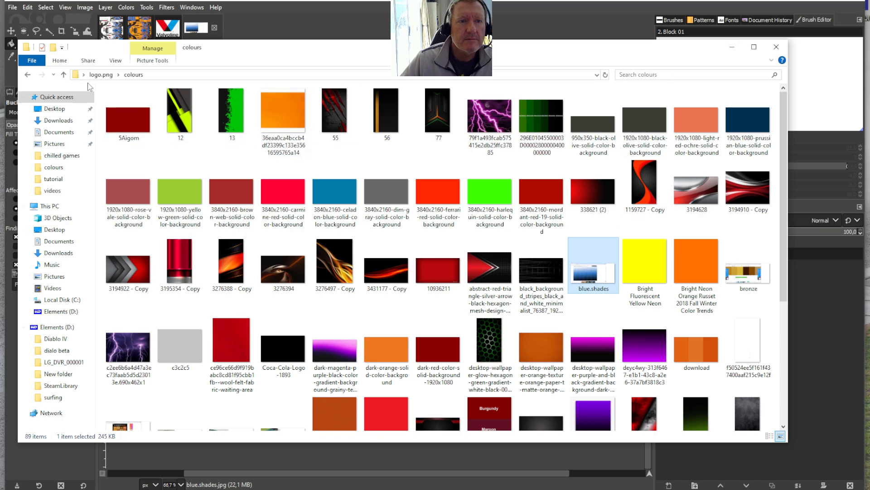
Open the Valvoline logo image 5455 from the valovlene folder
click(28, 75)
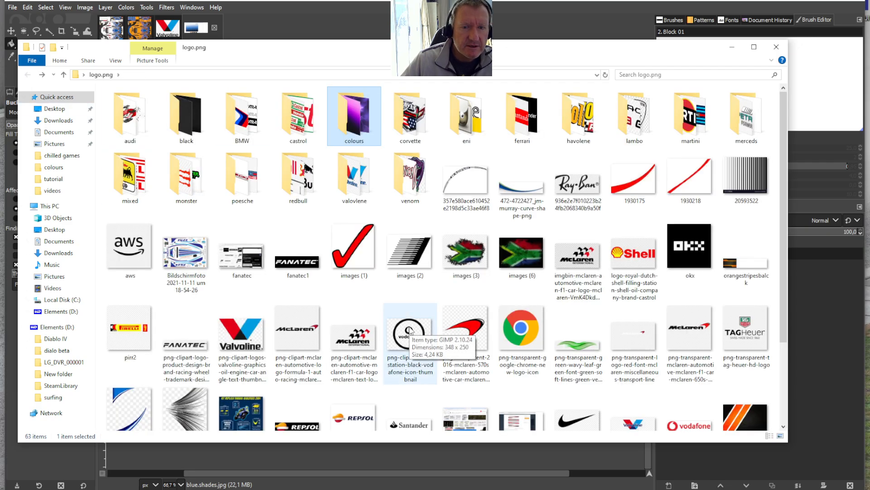
double_click(362, 188)
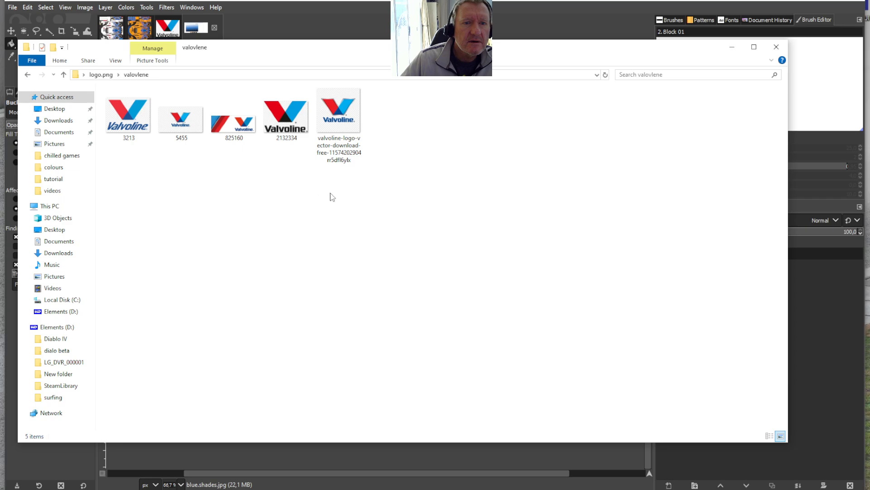
click(178, 120)
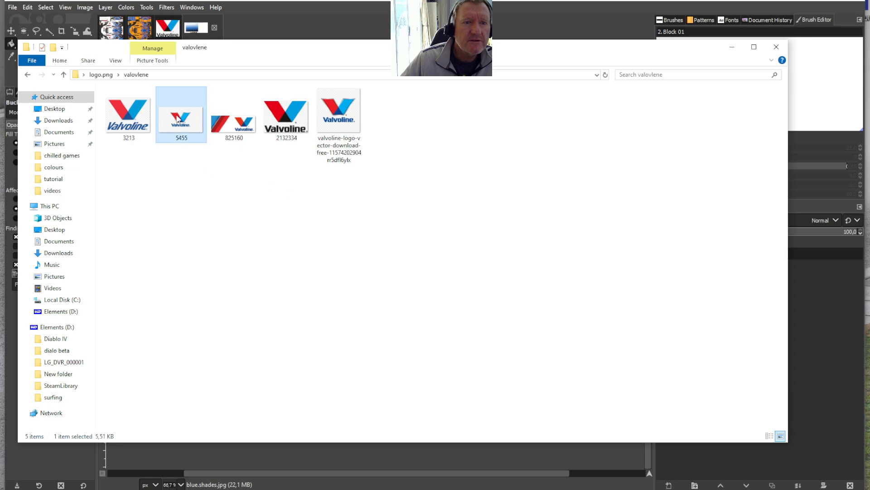
double_click(187, 116)
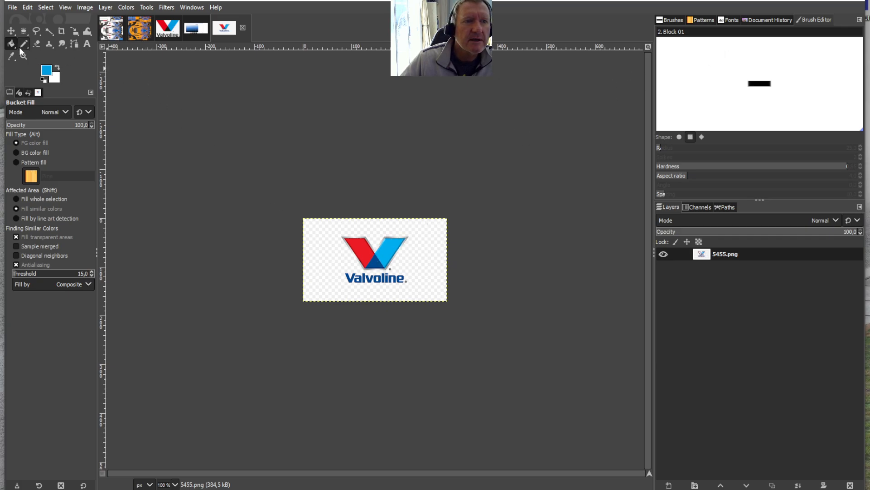
Pick the logo's dark blue and bucket-fill the template's centre section, curved front panel and lower RICHARD MILLE panel with it
click(11, 55)
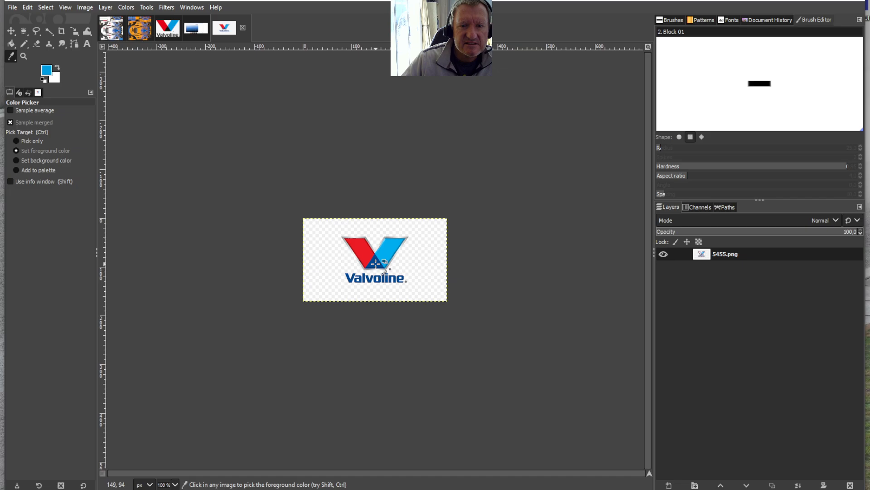
click(11, 44)
click(111, 28)
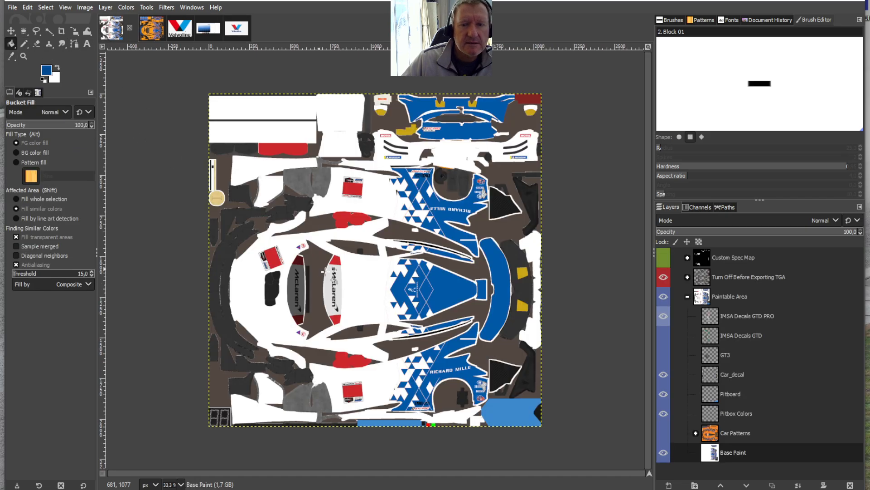
click(453, 284)
click(500, 286)
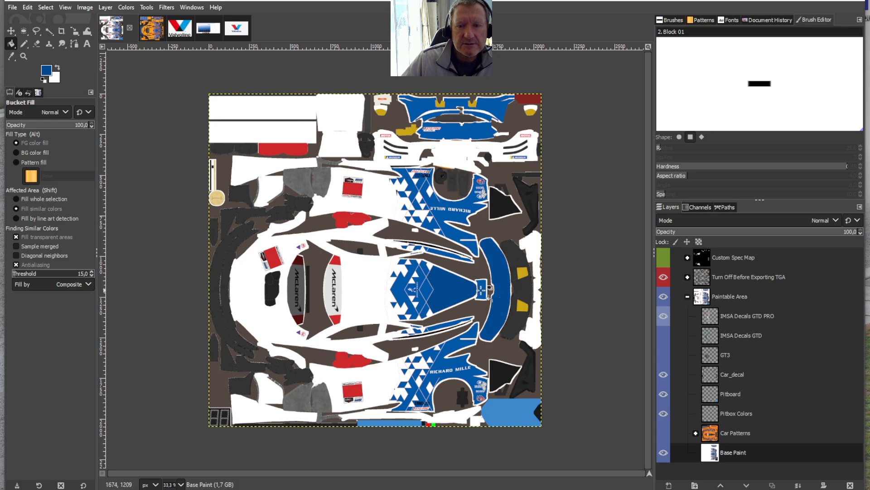
click(459, 347)
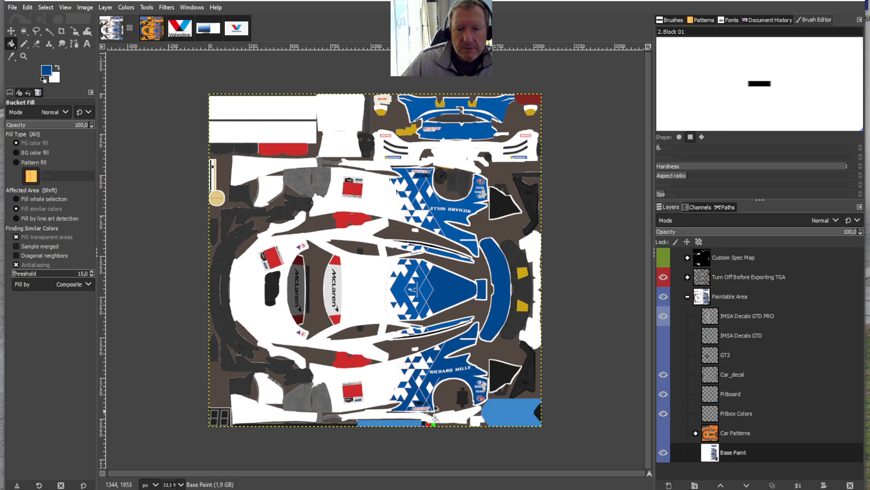
Fill the remaining blue triangles of the centre section and the upper RICHARD MILLE panel's pattern with the dark blue
click(421, 278)
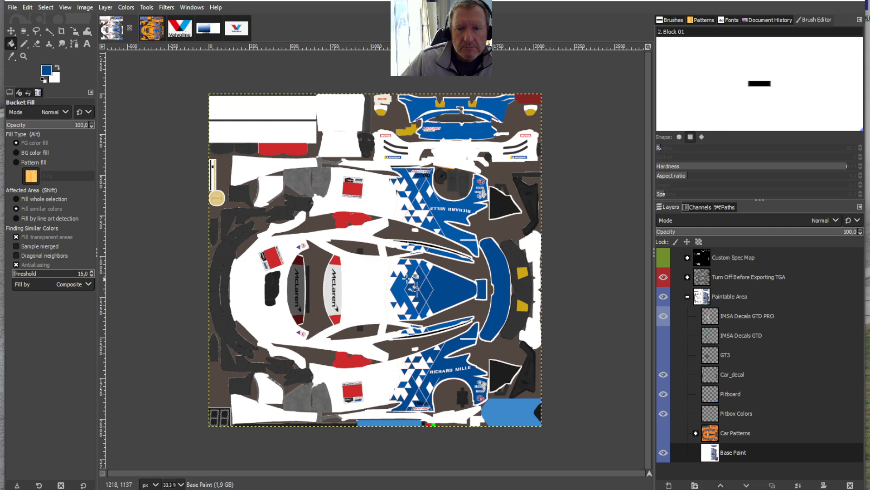
click(405, 279)
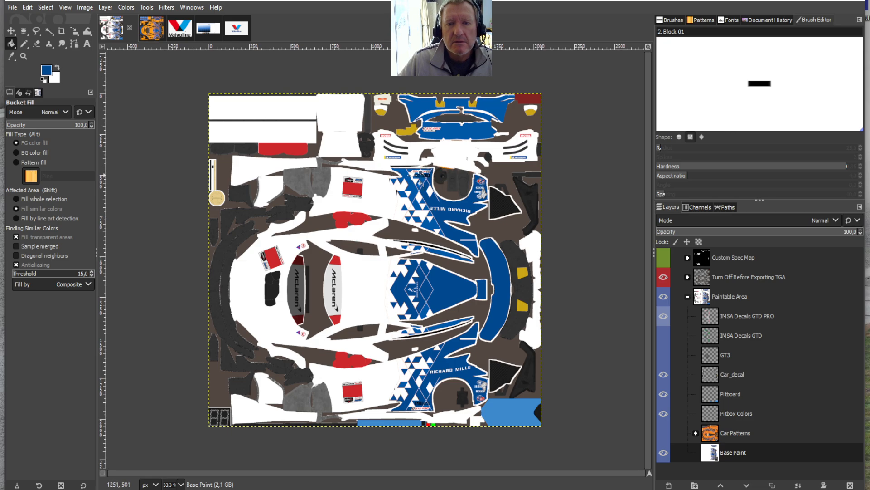
click(406, 173)
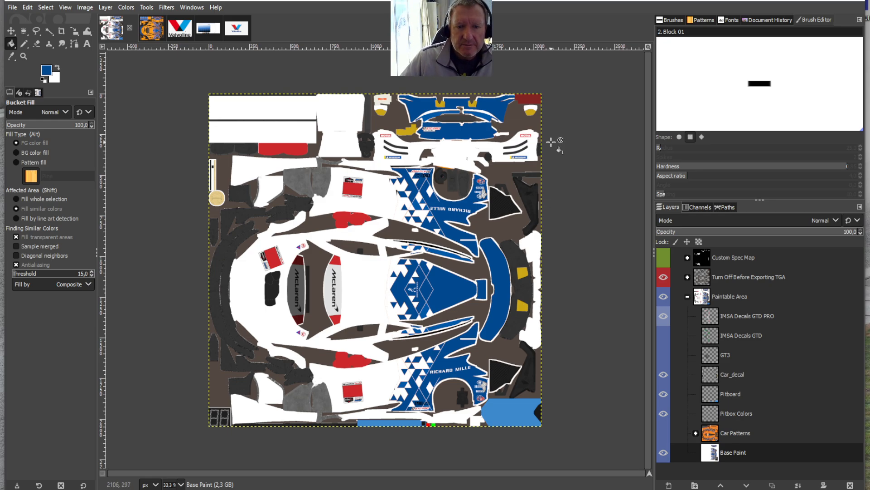
click(152, 8)
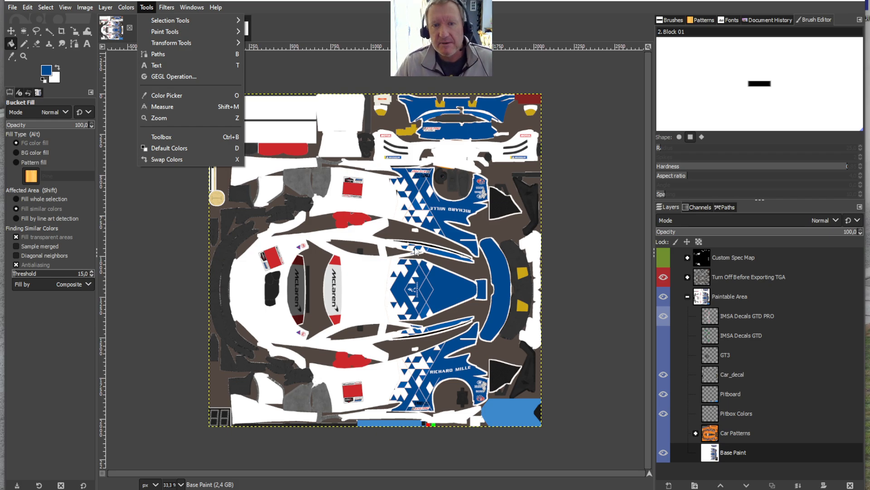
click(292, 32)
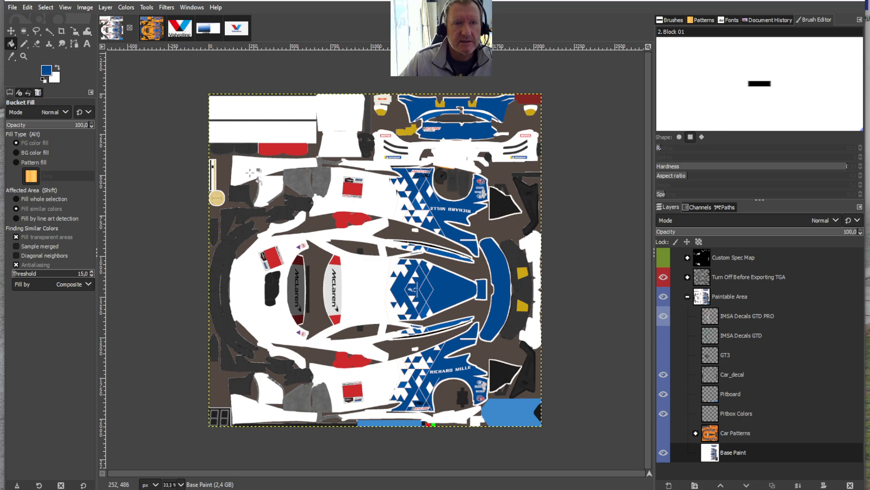
Pick a darker blue from the blue.shades chart and bucket-fill the template's centre section with it
click(205, 31)
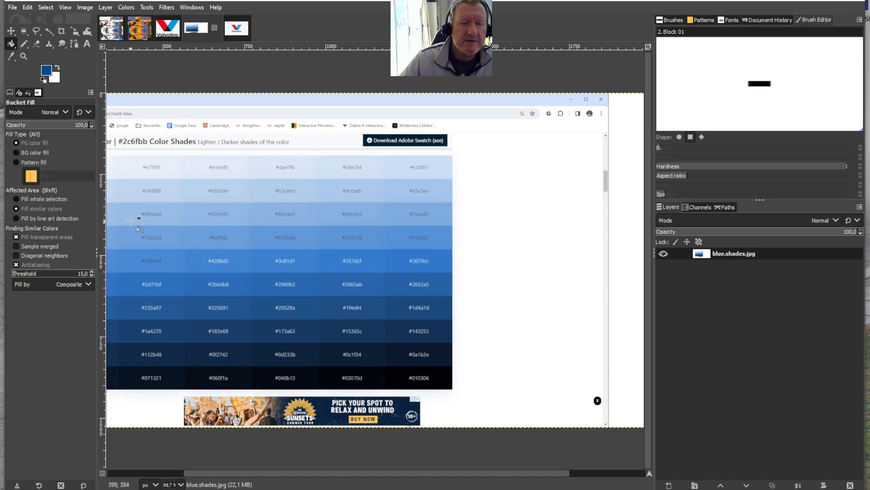
click(10, 56)
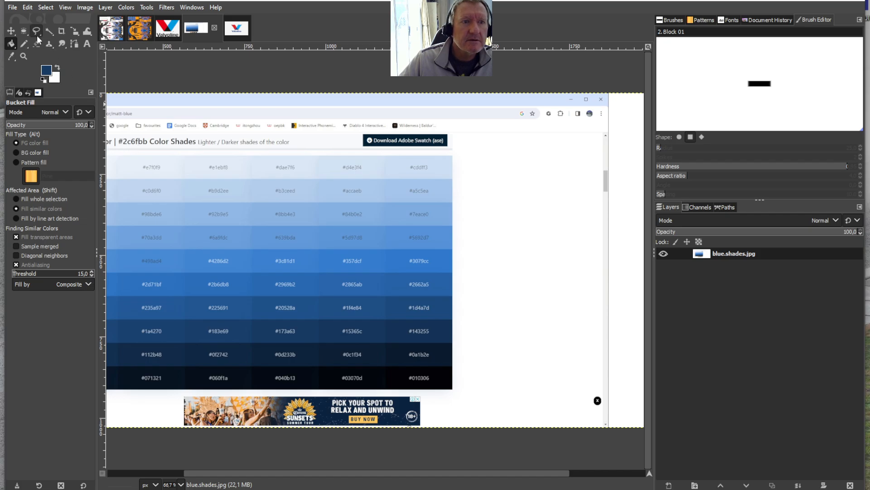
click(116, 30)
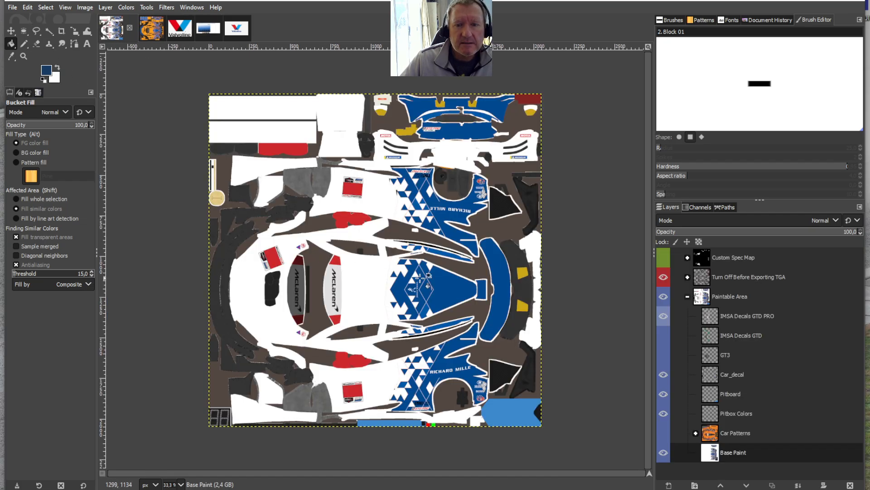
click(451, 288)
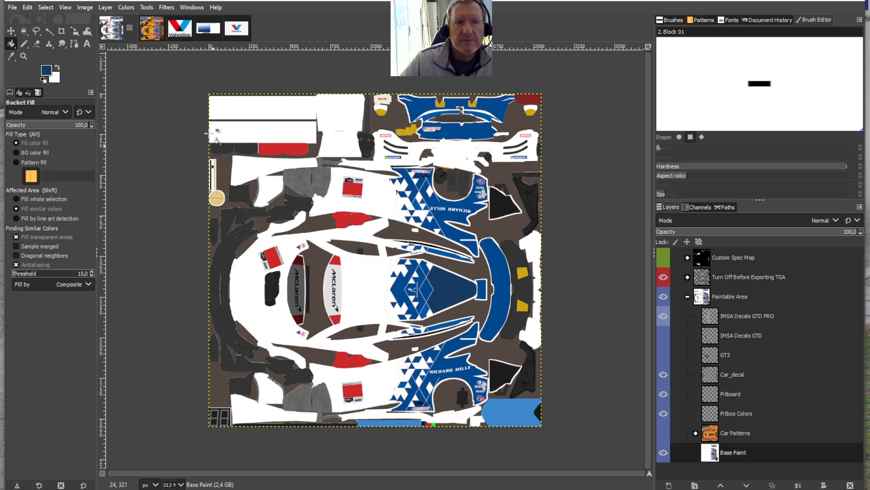
Pick the #183e69 blue from the shades chart and fill the template's centre section and curved front panel with it
click(207, 29)
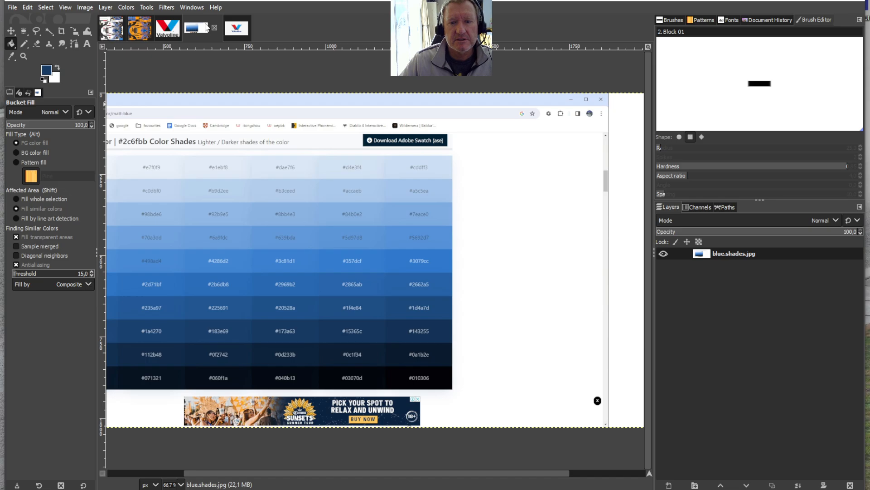
click(11, 56)
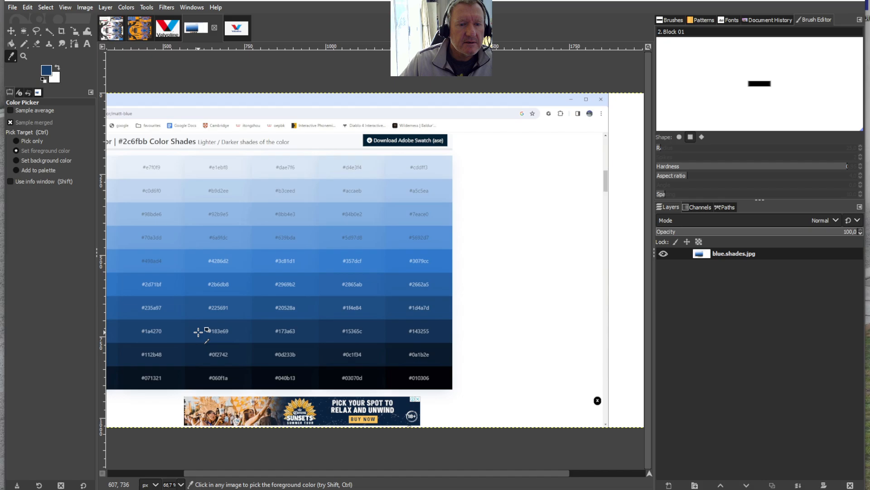
click(10, 43)
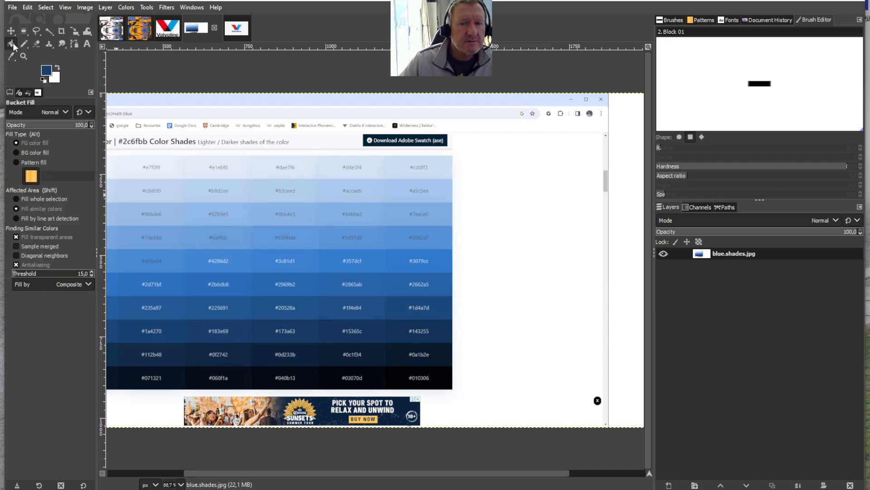
click(112, 27)
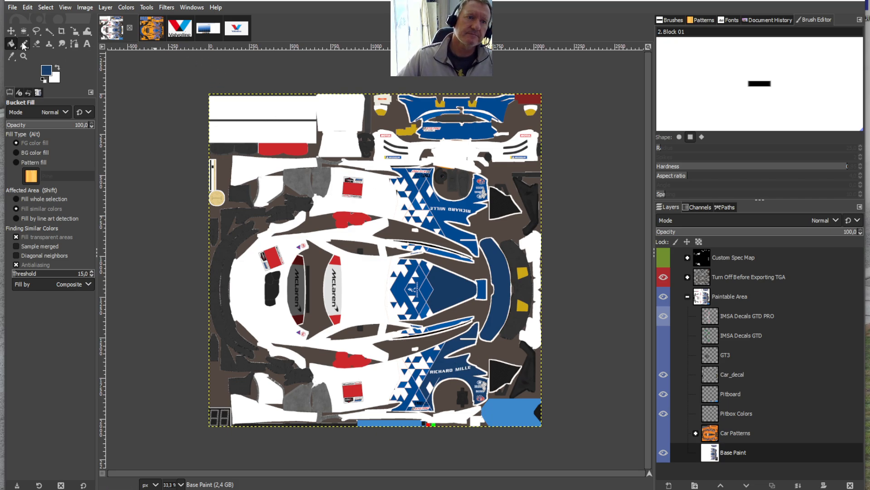
Pick the #143255 blue from the shades chart and fill the centre section, curved front panel and lower RICHARD MILLE panel with it
click(205, 28)
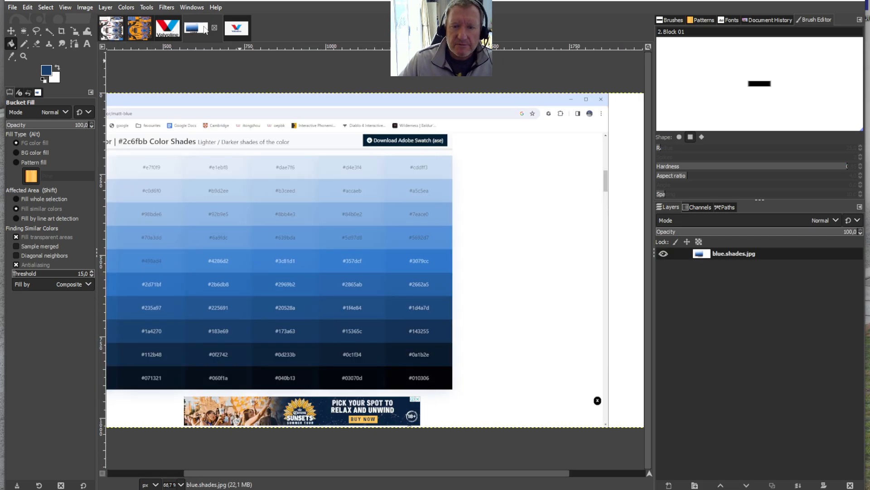
click(11, 56)
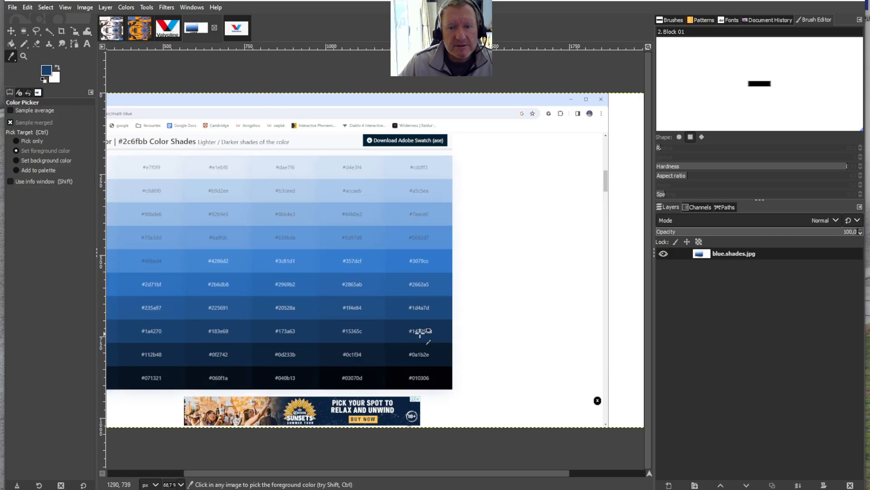
click(11, 43)
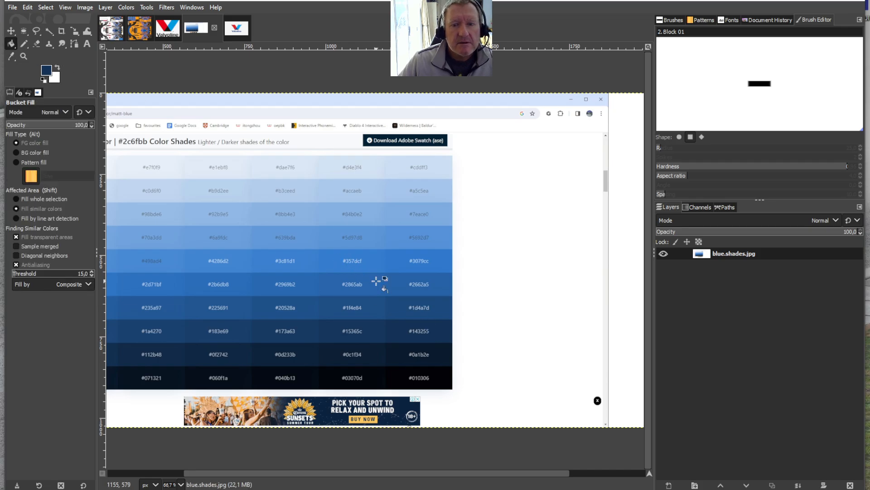
click(120, 26)
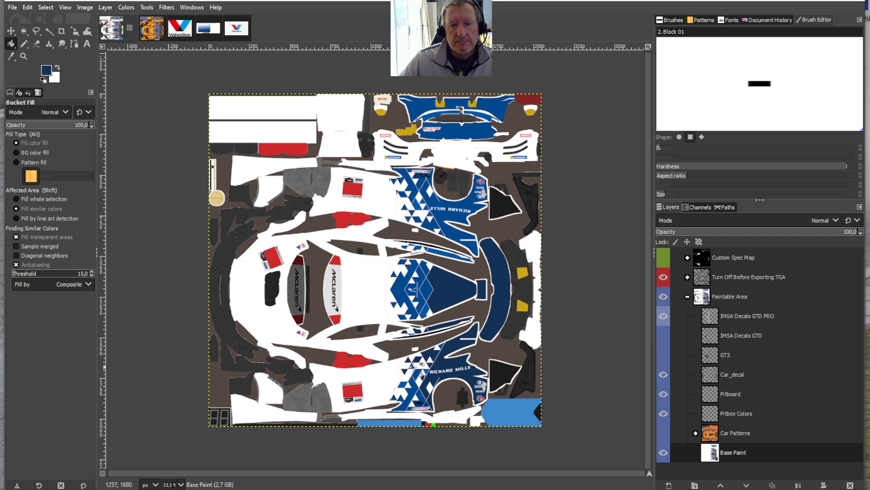
Undo the stray bucket fill that recoloured the white areas of the template
click(438, 408)
click(41, 8)
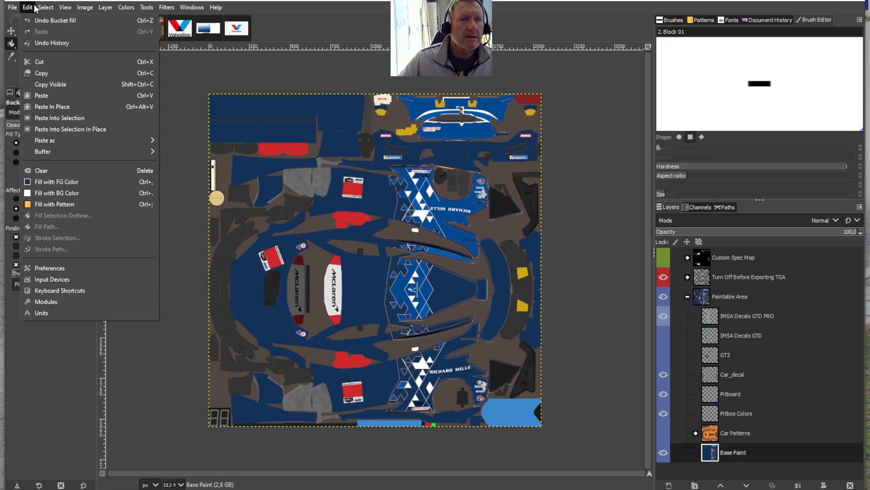
mouse_move(27, 7)
click(54, 19)
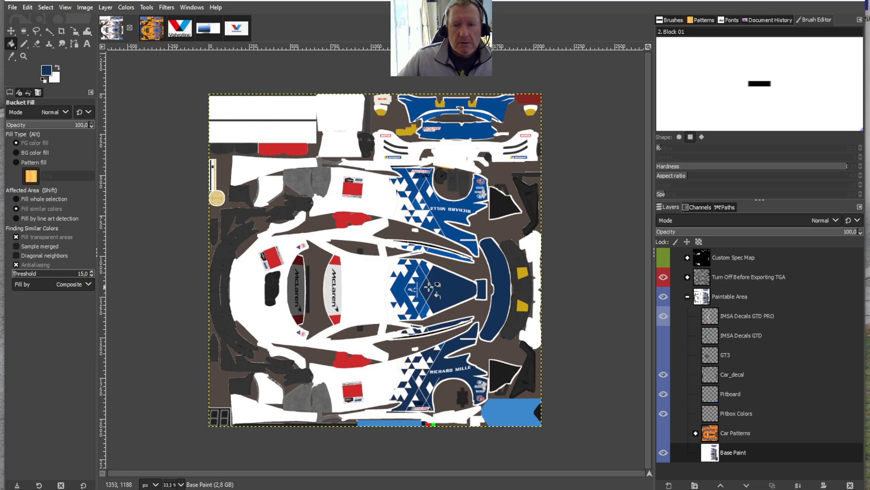
Fill the remaining bright blue triangles, upper RICHARD MILLE panel, bumper panels and side strips with the dark blue, and save the template
click(422, 277)
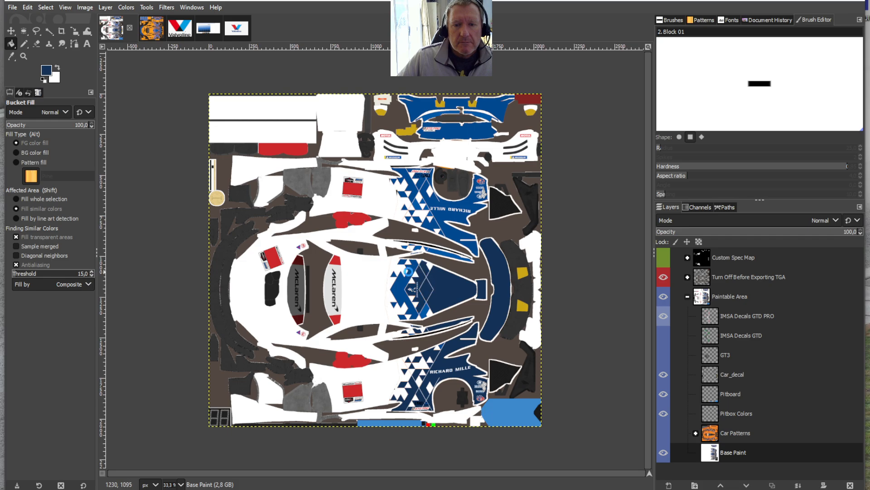
click(400, 274)
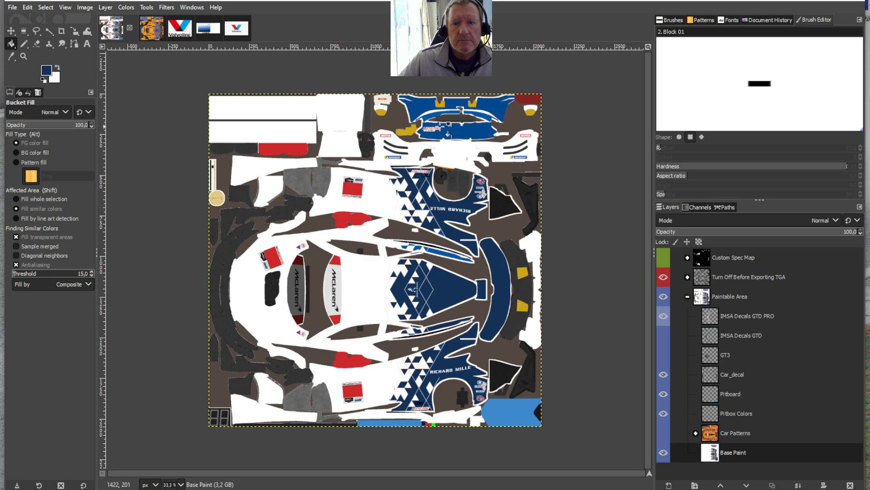
click(442, 131)
click(426, 107)
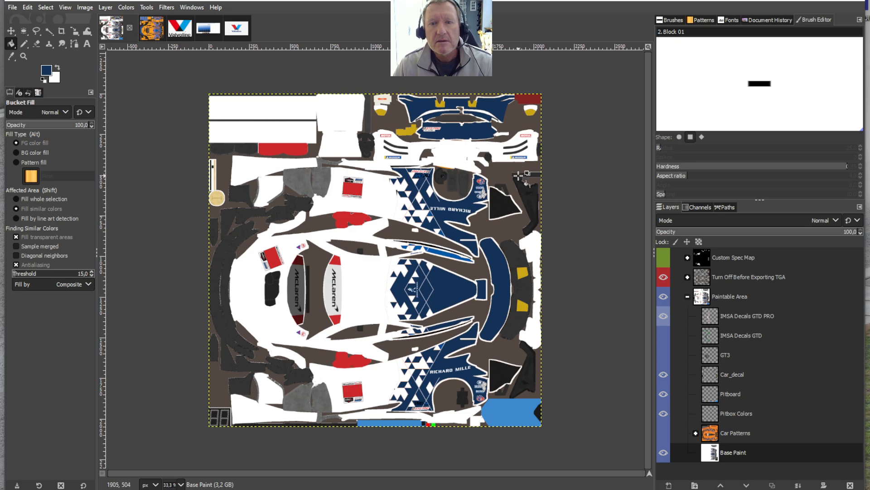
click(437, 252)
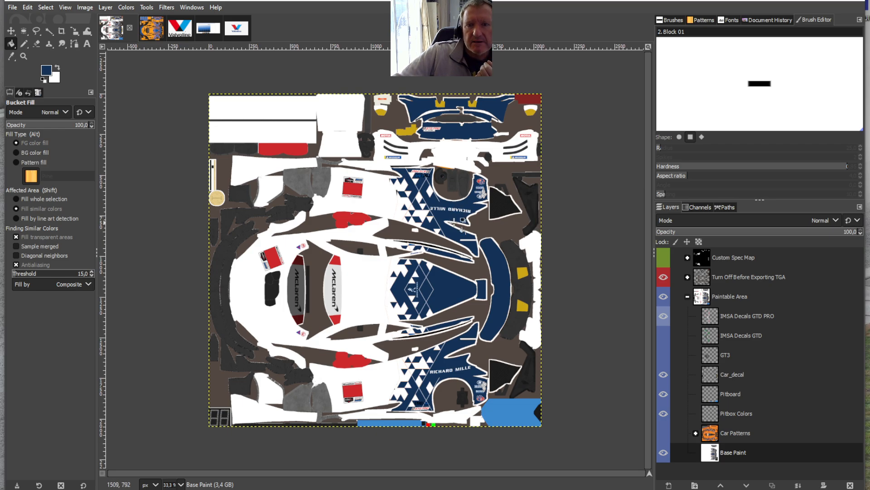
click(13, 7)
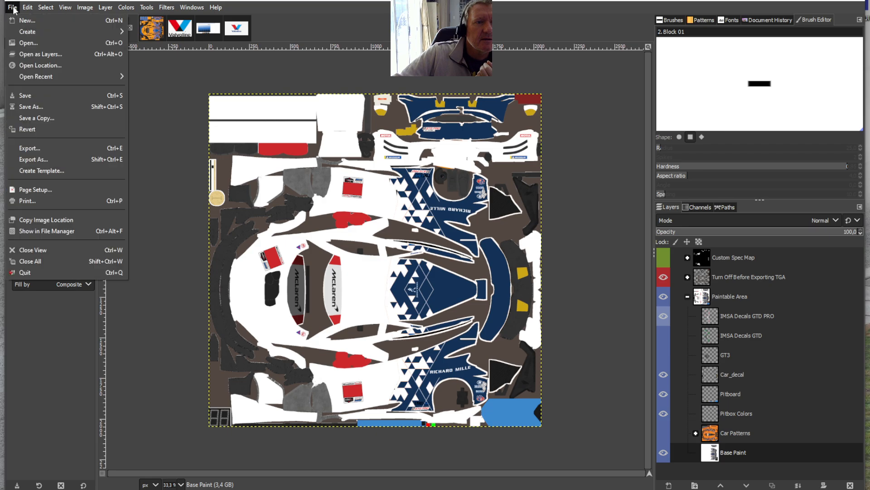
click(24, 96)
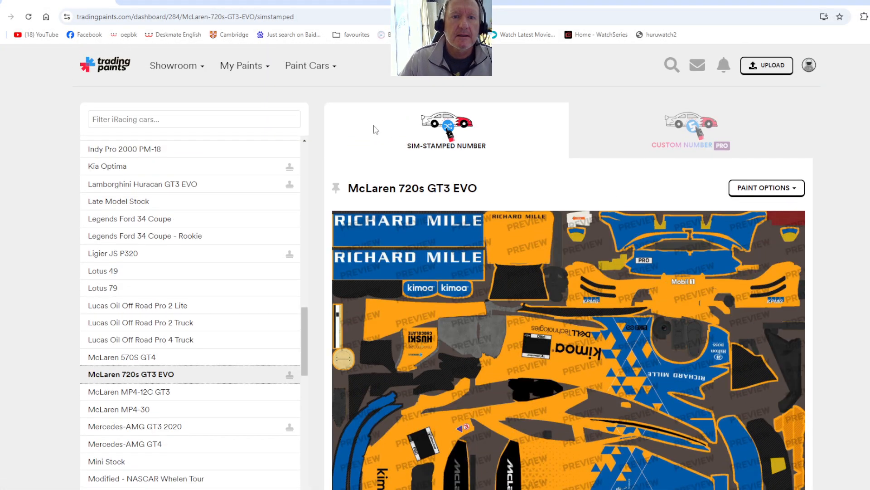
Switch to Trading Paints and filter the showroom to McLaren 720s GT3 EVO paints
click(194, 66)
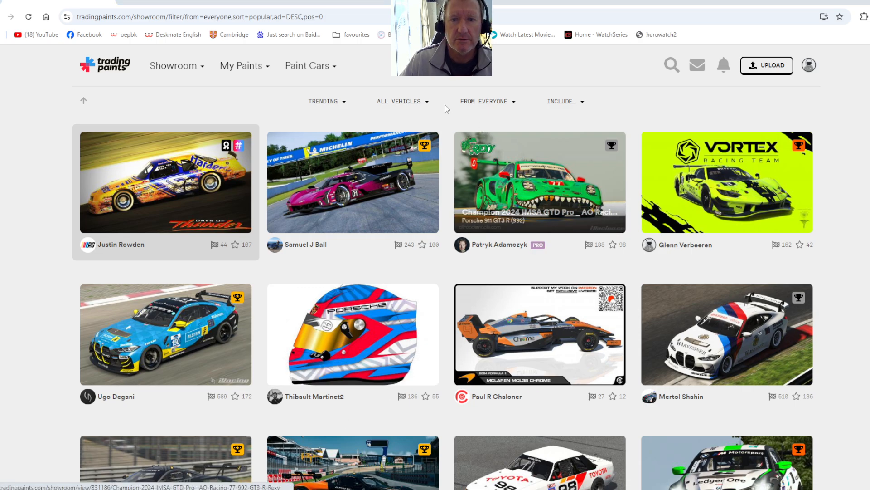
click(418, 105)
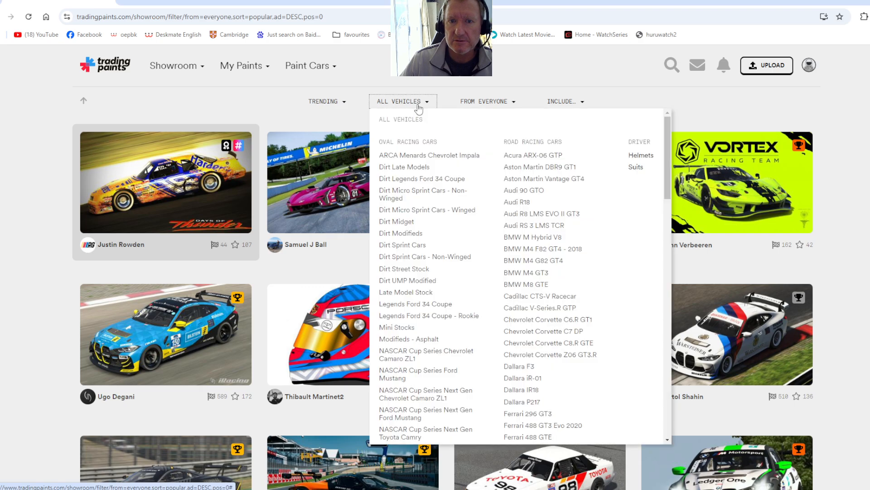
drag(671, 162, 667, 340)
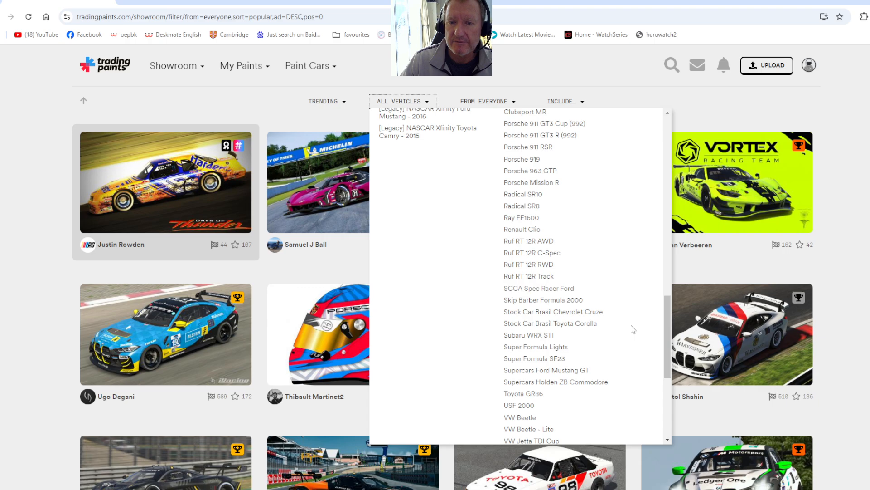
scroll(576, 338, up, 3)
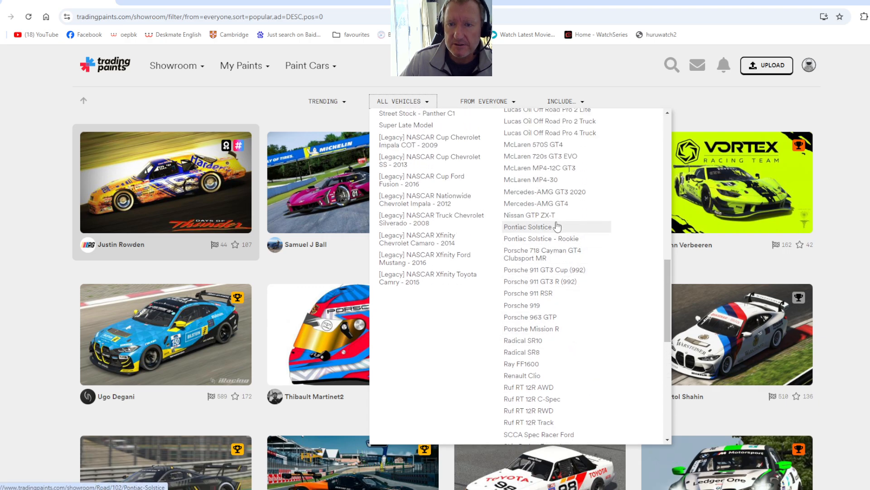
click(539, 156)
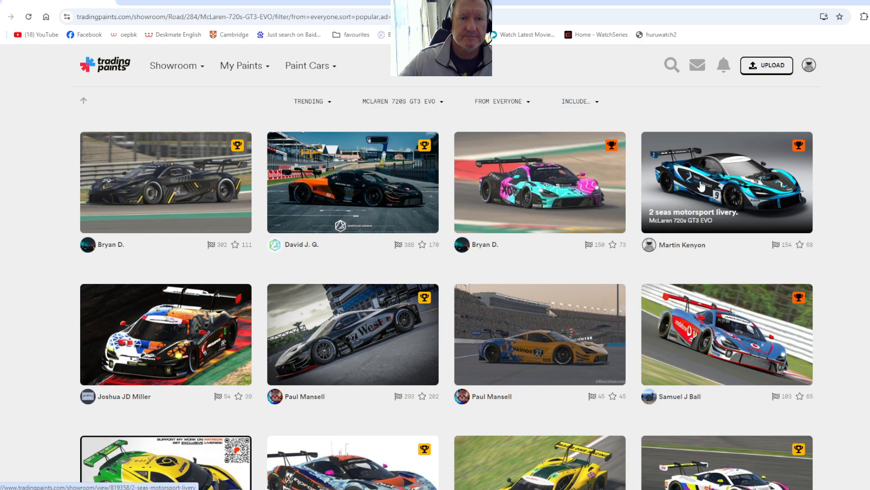
Open the SR Motorsports McLaren 720s - SR3 paint and examine its side and overhead pictures
scroll(556, 302, down, 5)
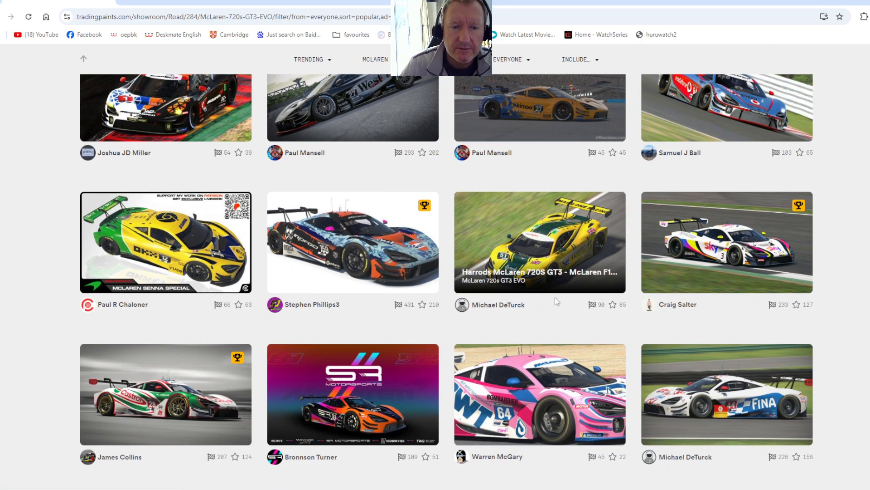
click(419, 402)
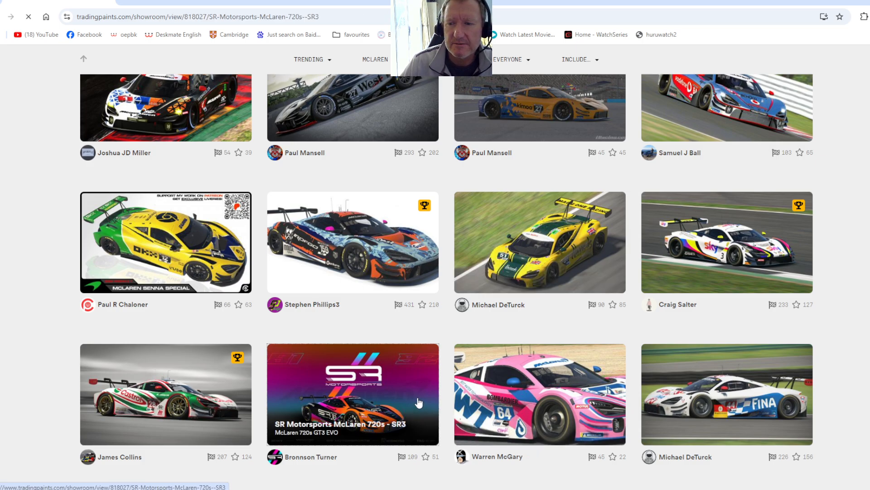
scroll(425, 371, down, 5)
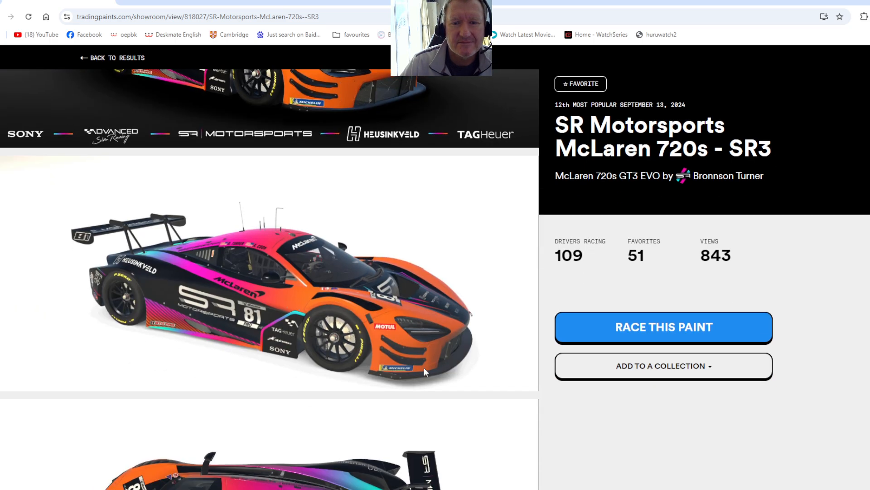
scroll(424, 369, down, 4)
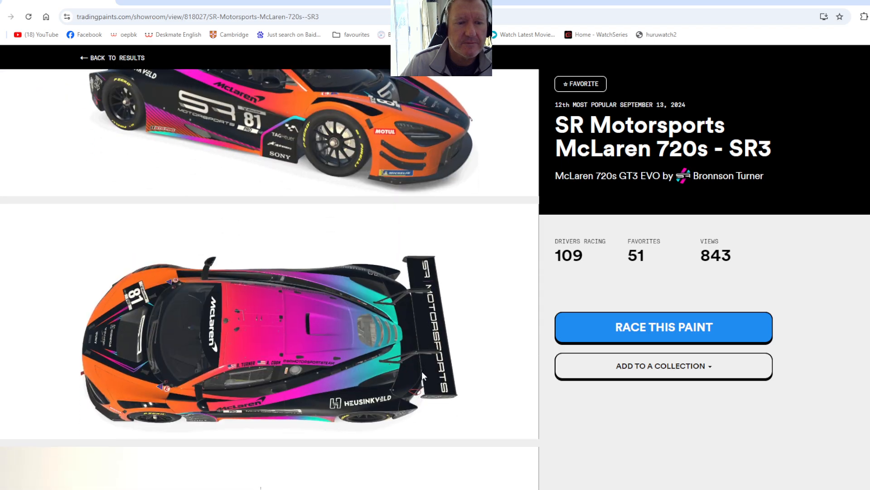
scroll(420, 374, up, 5)
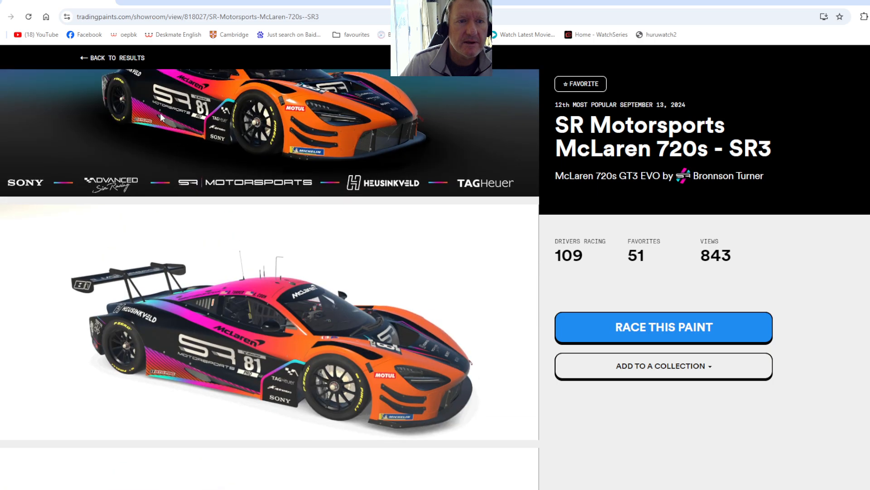
Return to the showroom results, open the McLaren Team 2025 paint and examine its pictures
click(129, 63)
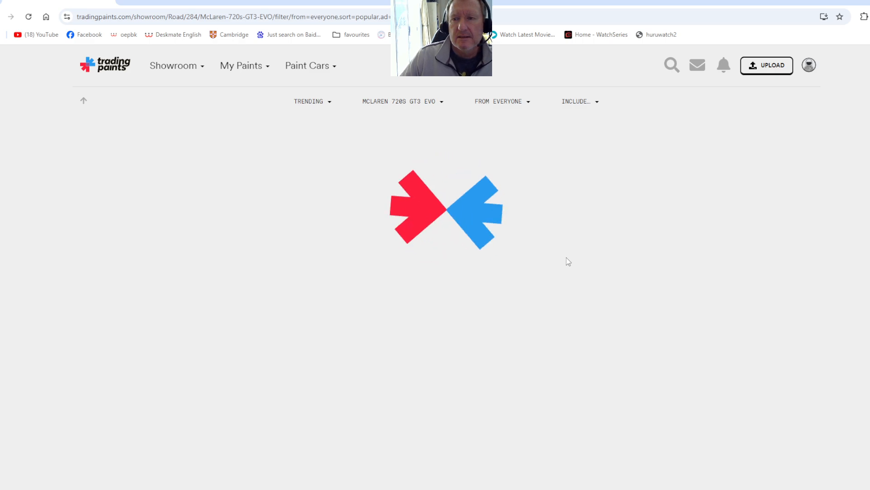
scroll(566, 257, down, 5)
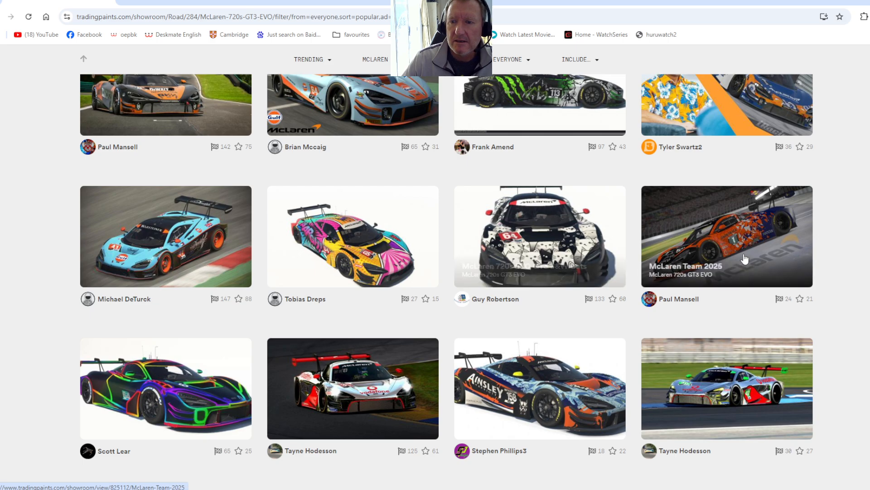
click(750, 236)
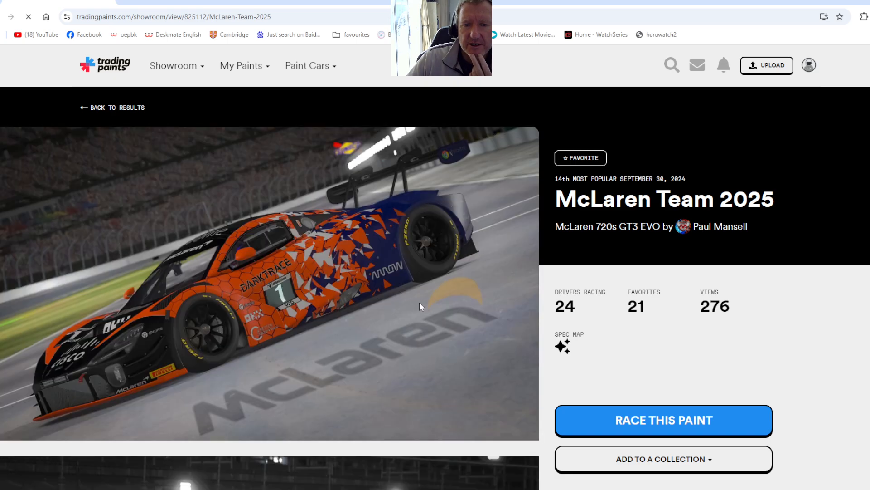
scroll(419, 307, down, 5)
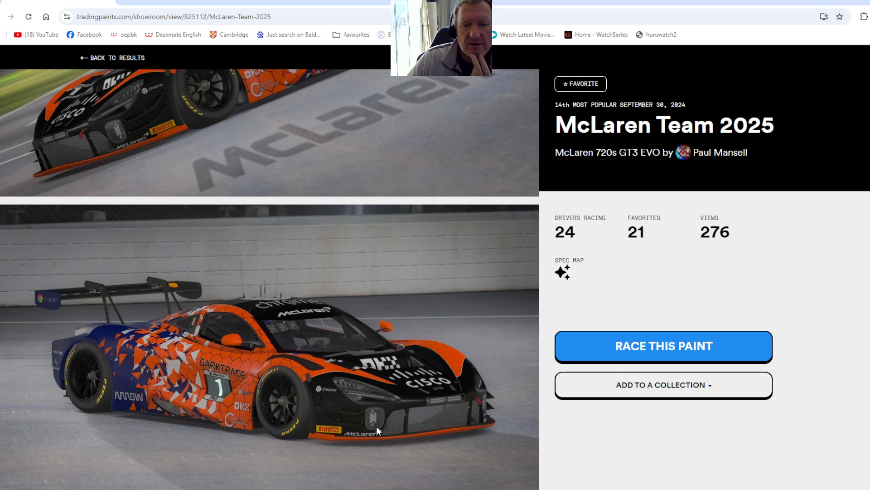
scroll(376, 426, up, 2)
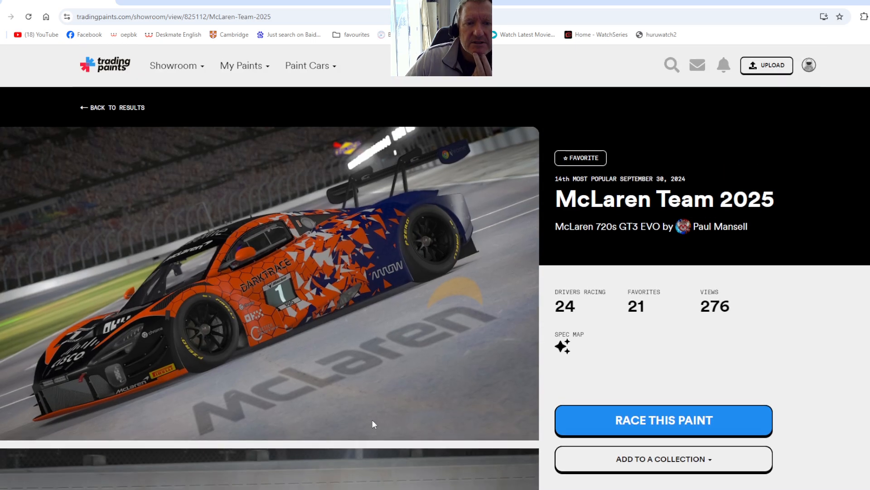
Examine the side and front pictures of the McLaren Team 2025 paint and go back to the showroom results
scroll(371, 421, down, 5)
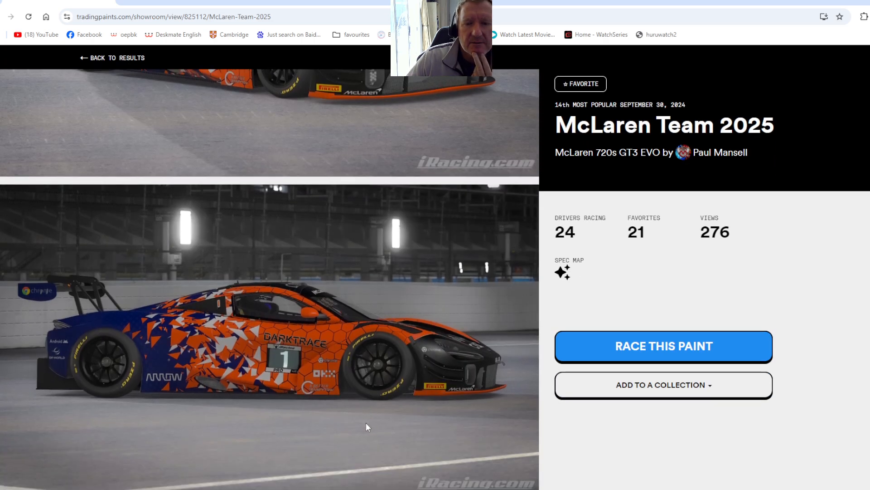
scroll(366, 427, up, 6)
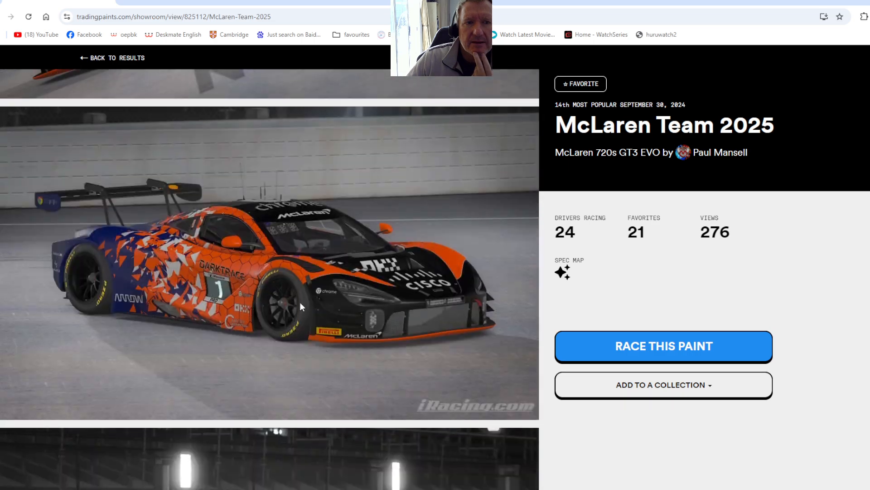
click(132, 58)
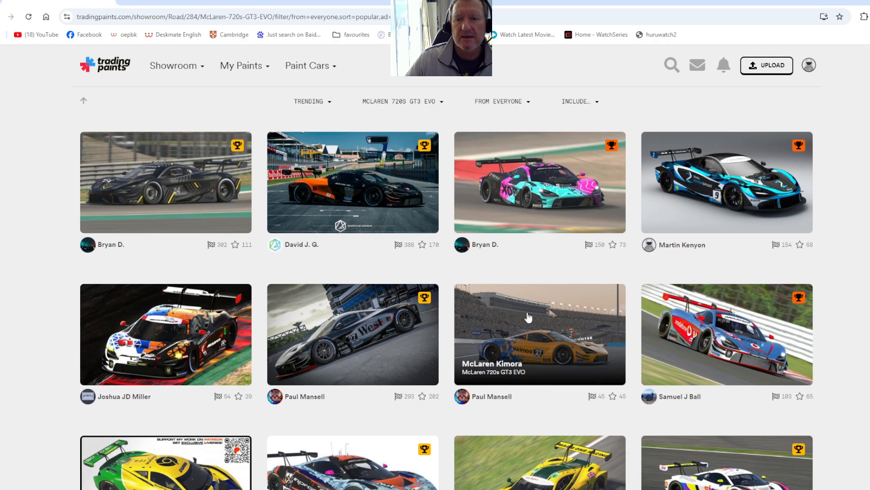
Find and open the Pato OWard Arrow McLaren IndyCar Team paint in the showroom results and examine its pictures
scroll(530, 316, down, 2)
scroll(528, 312, down, 10)
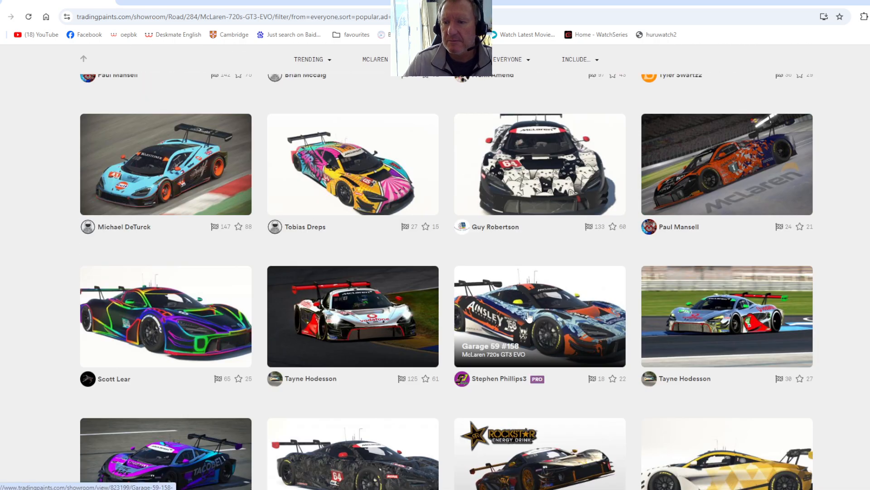
scroll(582, 301, down, 7)
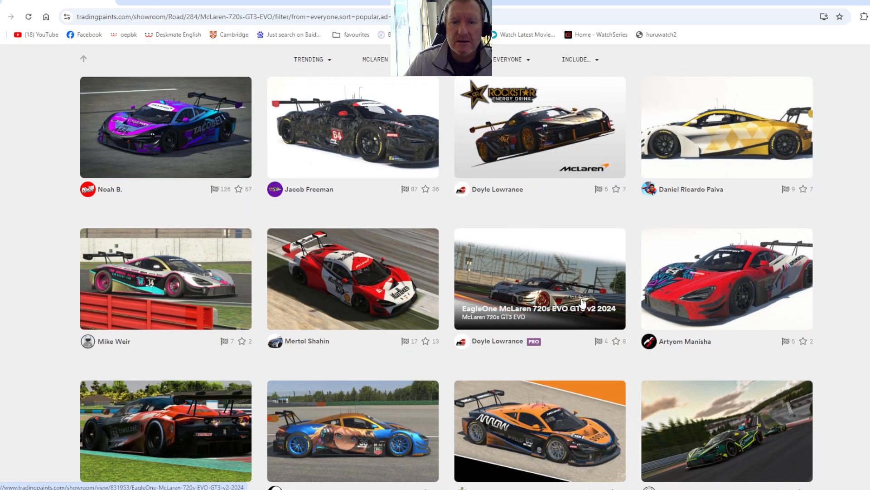
scroll(582, 302, down, 2)
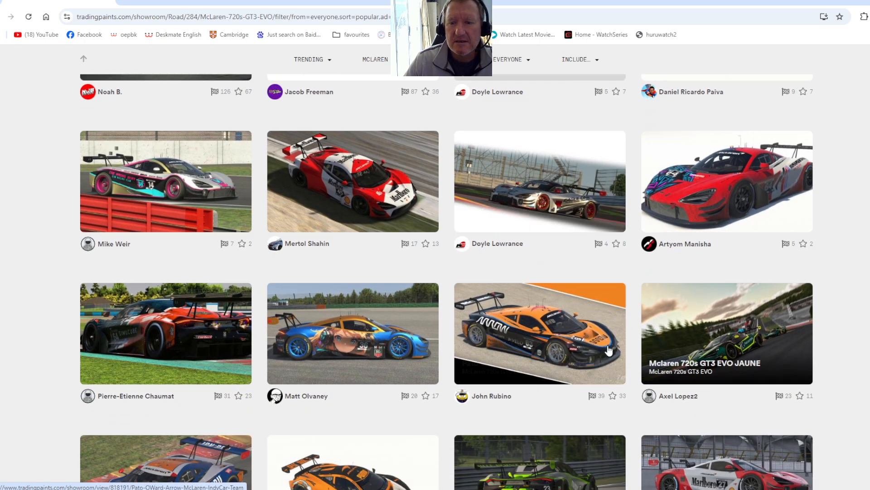
click(536, 335)
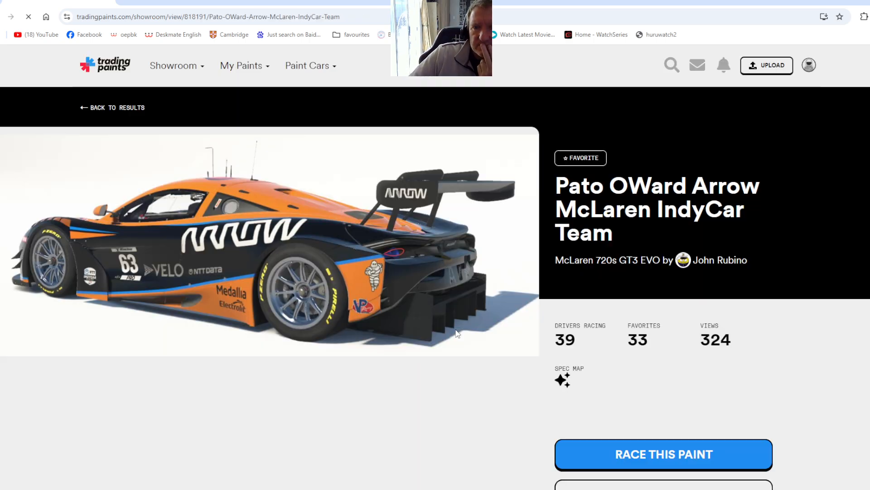
scroll(434, 329, down, 2)
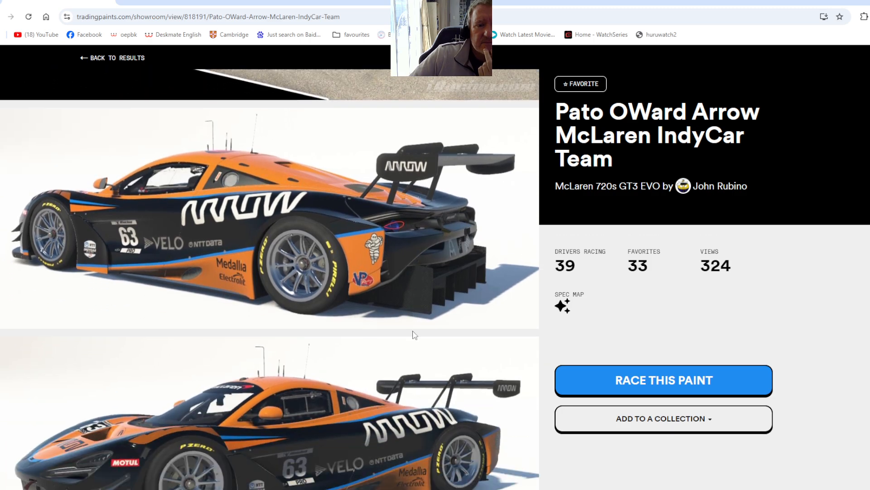
scroll(413, 335, down, 3)
scroll(412, 334, up, 7)
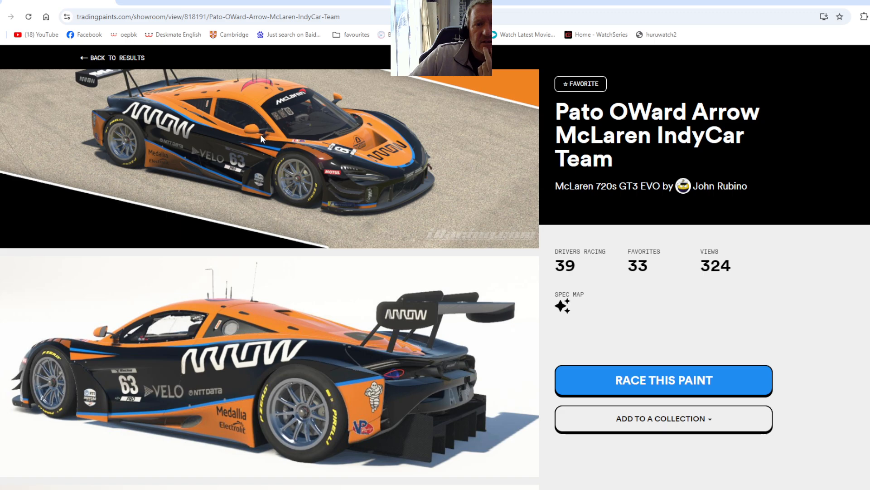
Return to the showroom results, open the TSSR BCA 720 evo paint and examine its page
click(118, 58)
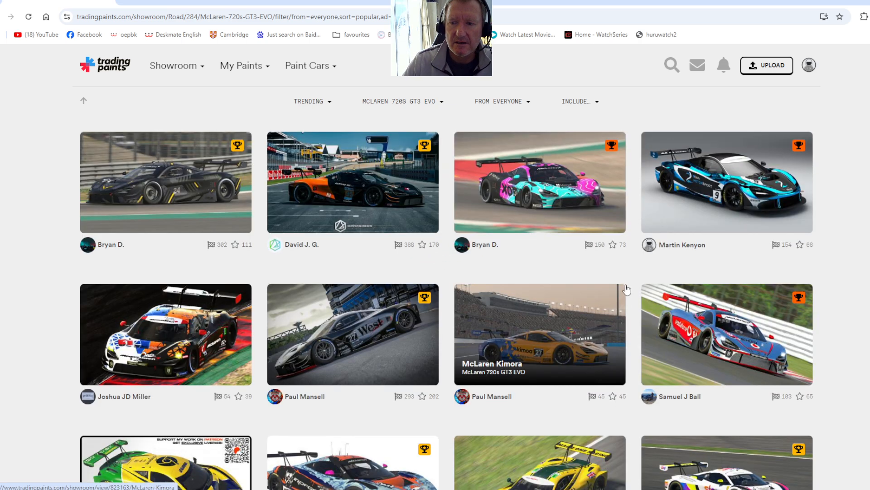
scroll(626, 289, down, 12)
scroll(627, 288, down, 10)
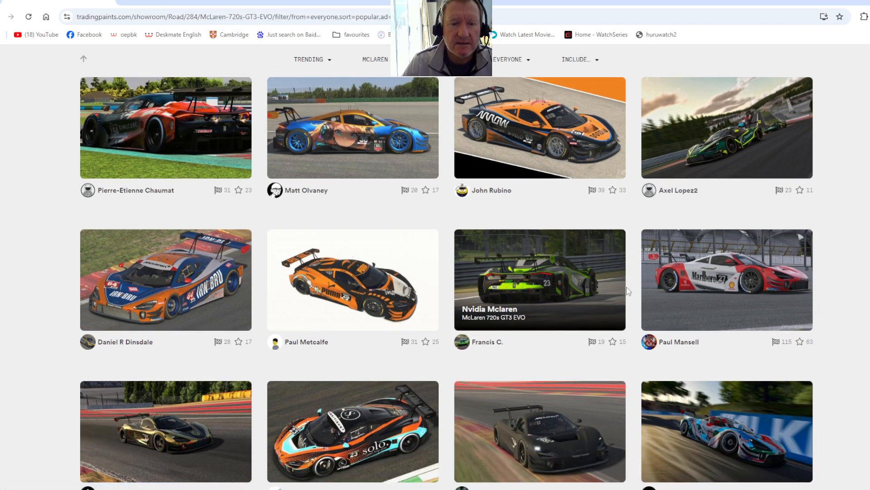
scroll(627, 293, down, 5)
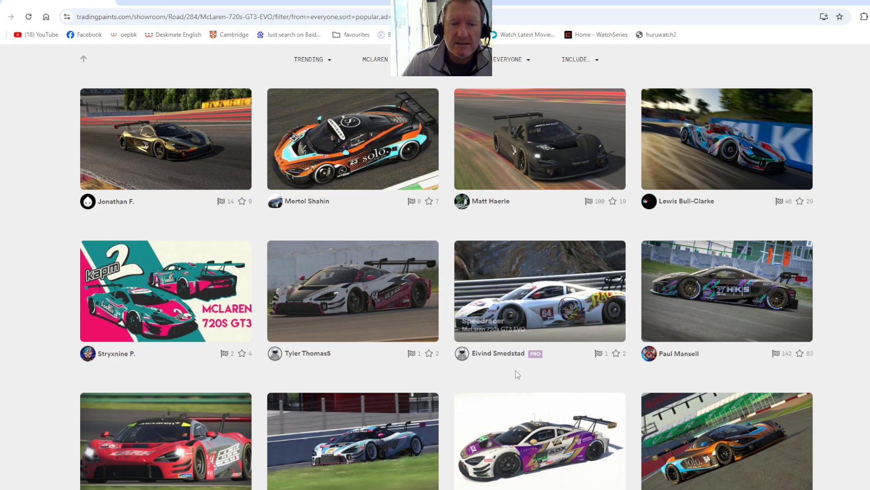
click(368, 289)
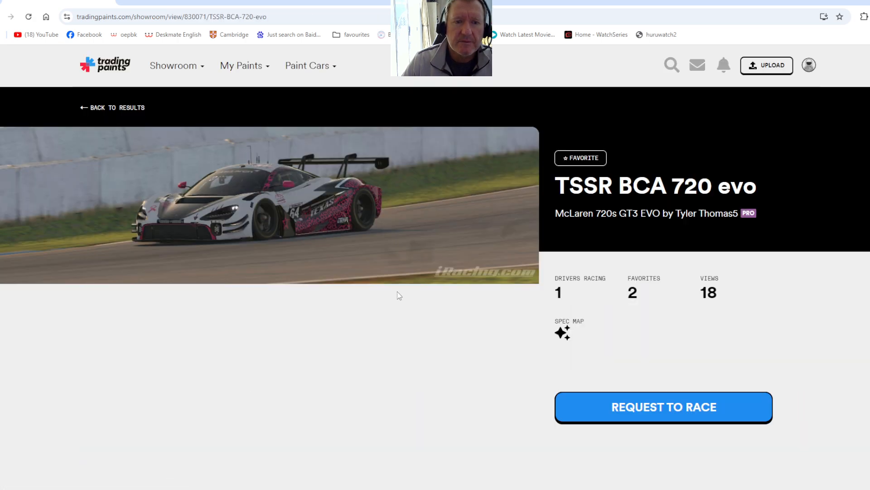
scroll(399, 295, down, 5)
scroll(399, 296, up, 5)
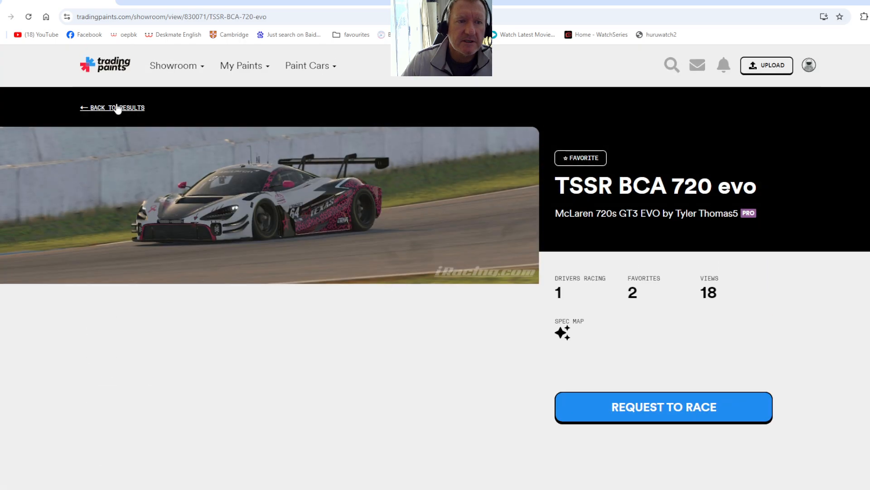
Return to the showroom results, browse further liveries, open the McLaren 720s GT3 EVO Black Gold Moza paint and examine its front and rear pictures
click(108, 109)
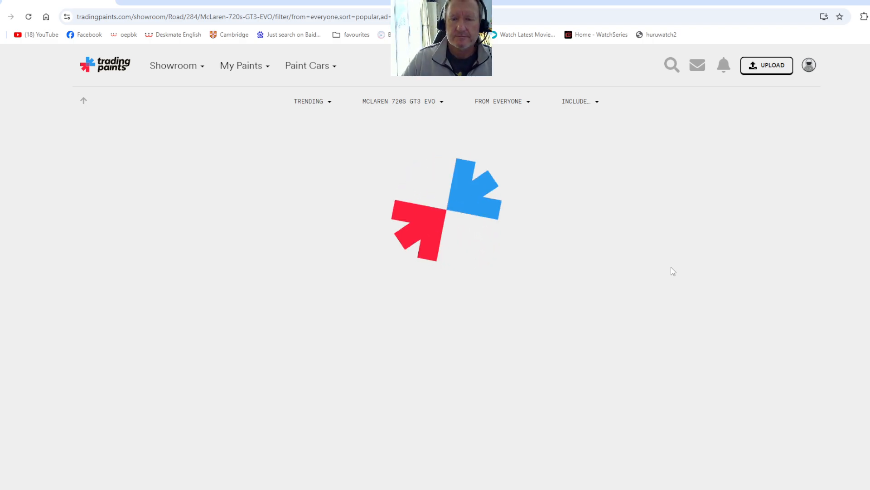
scroll(671, 267, down, 8)
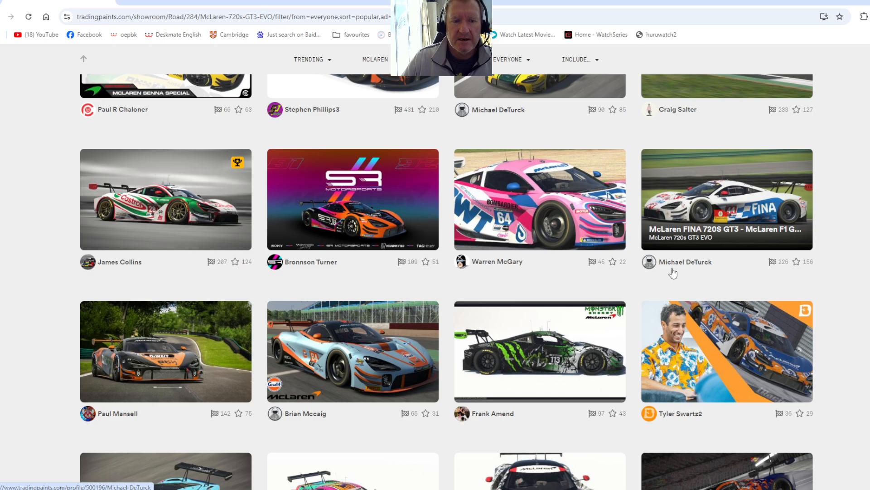
scroll(673, 272, down, 15)
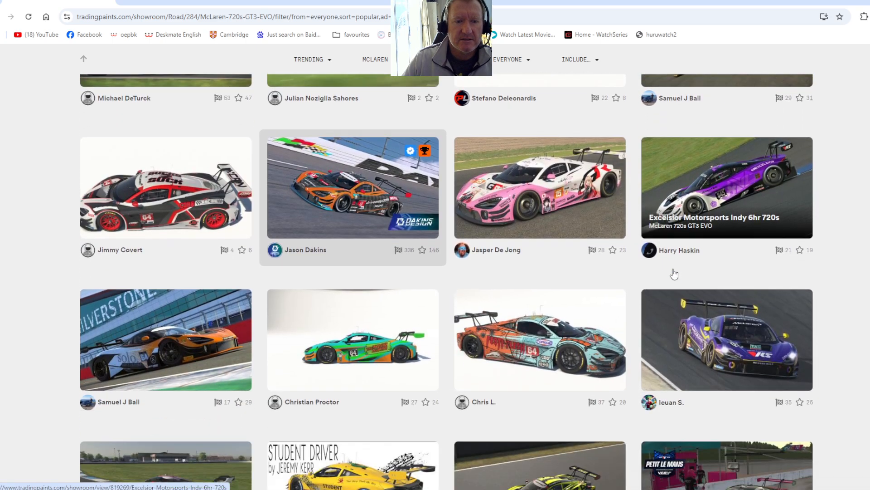
scroll(548, 278, up, 10)
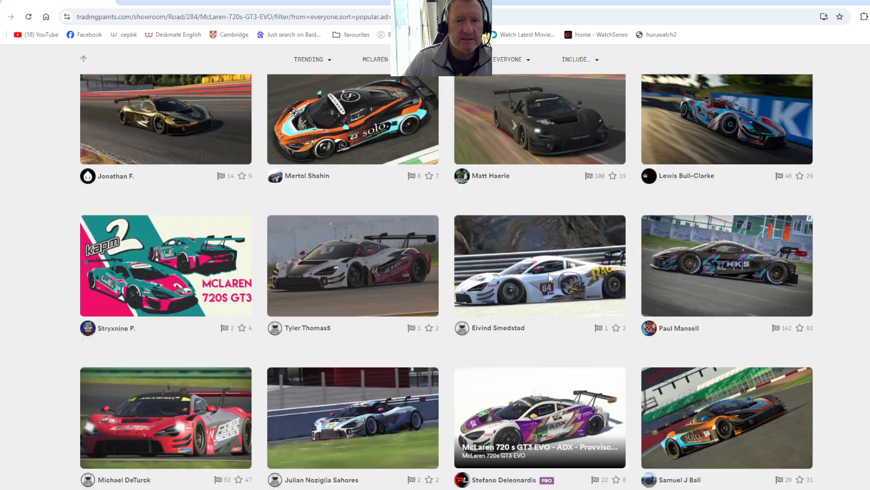
scroll(550, 277, up, 3)
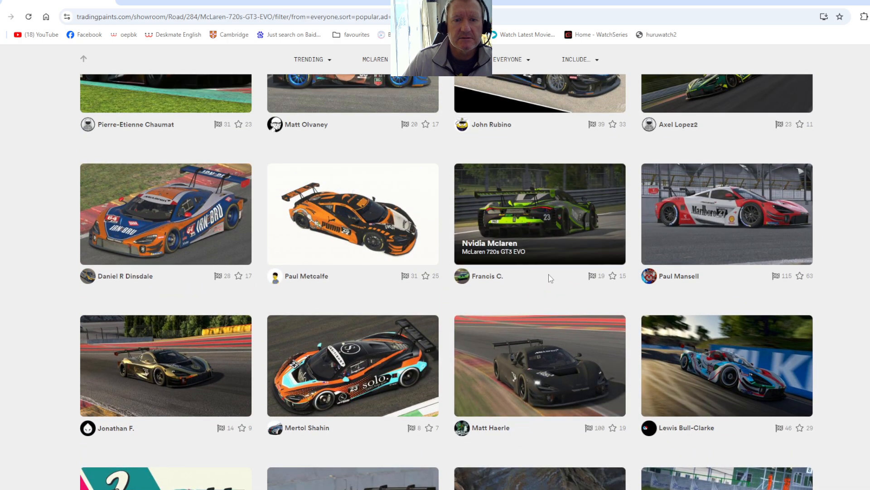
scroll(550, 278, down, 6)
scroll(550, 278, down, 9)
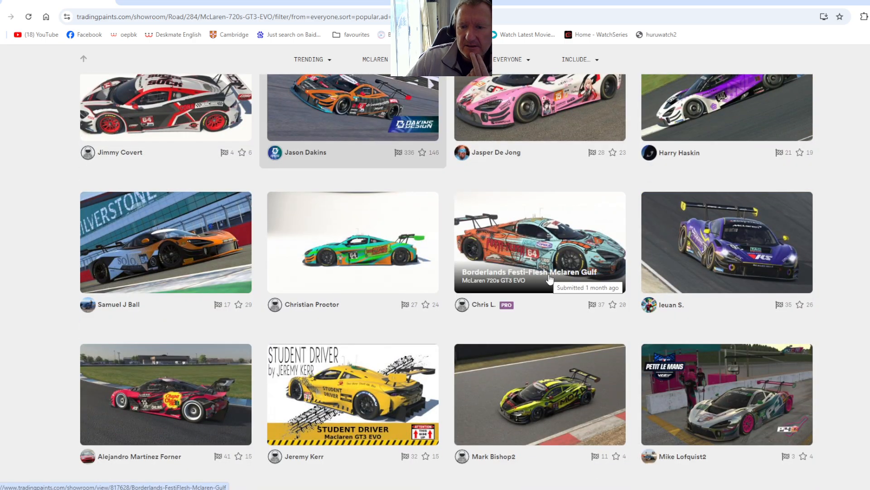
click(565, 378)
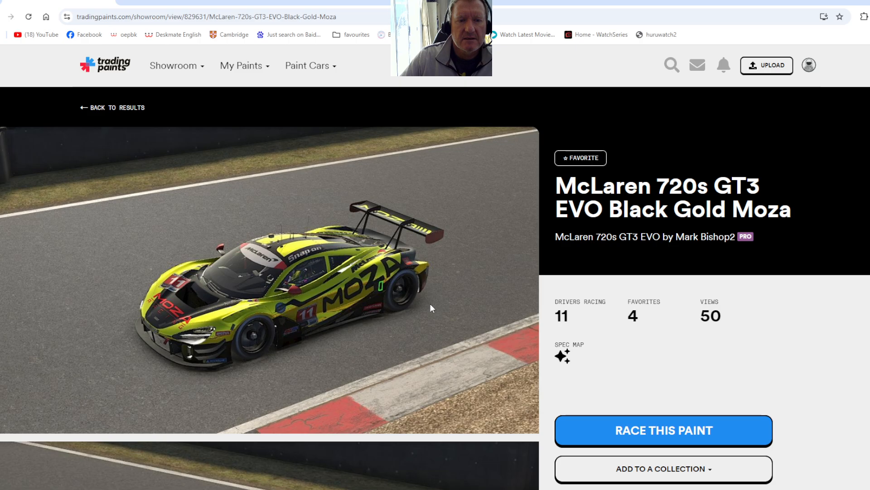
scroll(430, 304, down, 6)
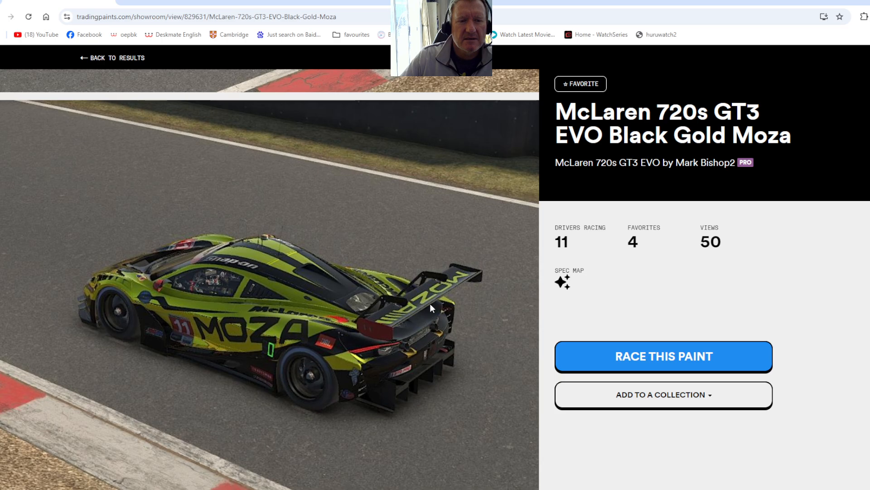
scroll(430, 304, up, 5)
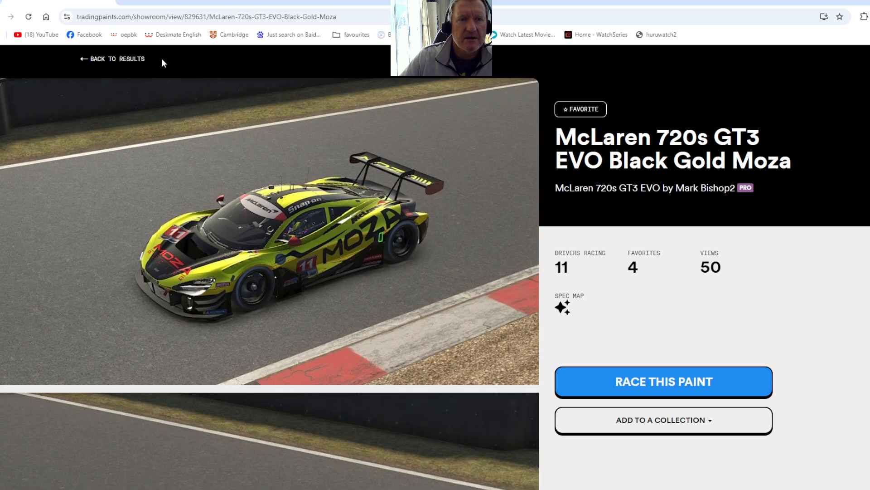
Go back to the showroom results, browse the liveries, open the McLaren Team F1 2024 paint and examine its pictures
click(130, 58)
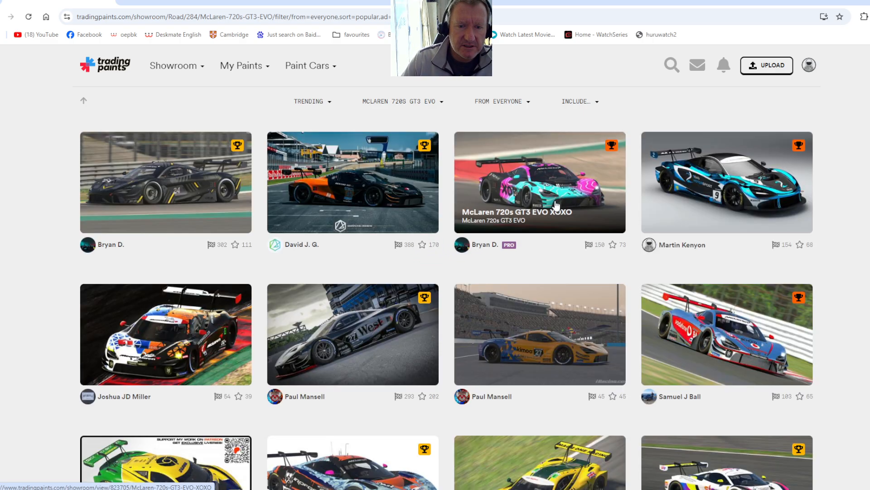
scroll(556, 206, down, 5)
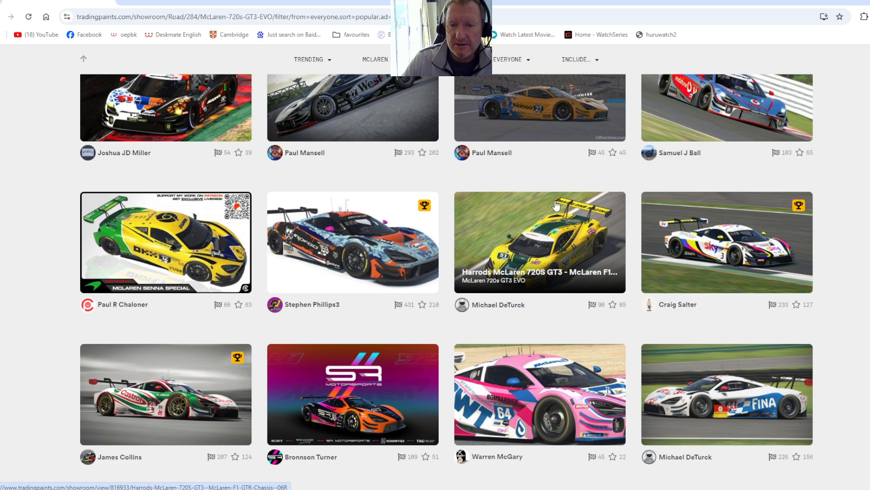
scroll(556, 205, up, 5)
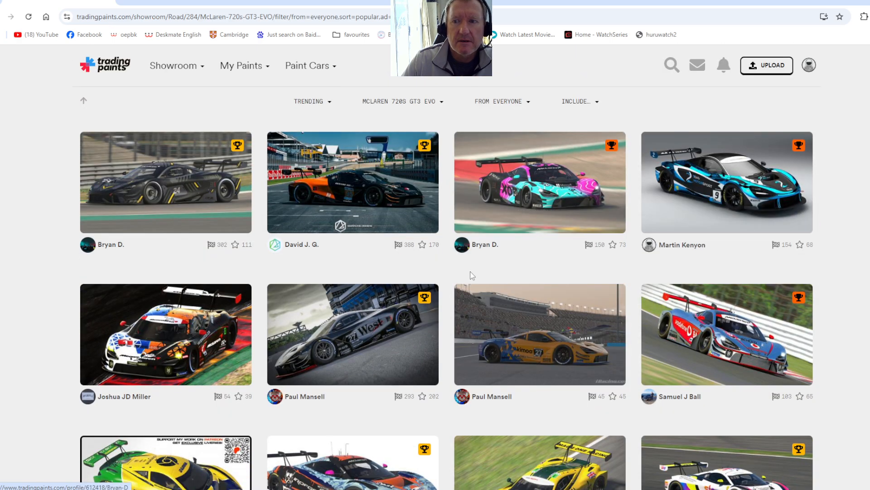
scroll(470, 272, down, 10)
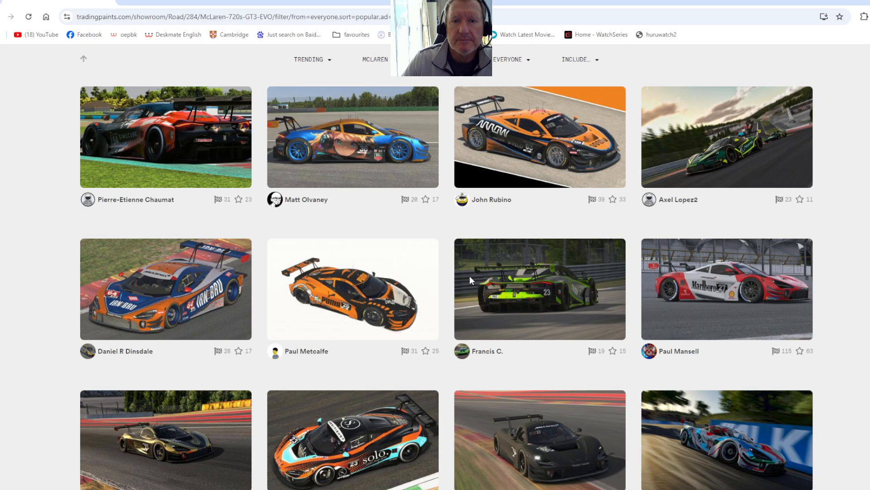
scroll(469, 276, up, 10)
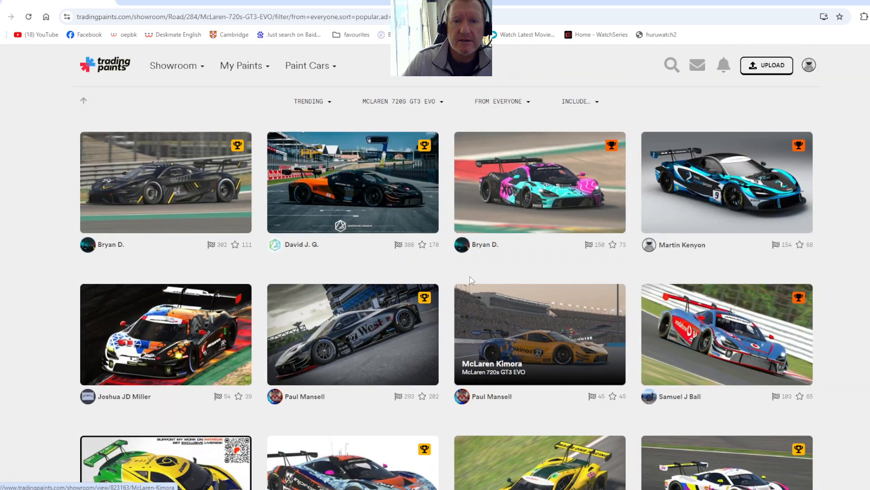
scroll(456, 275, down, 2)
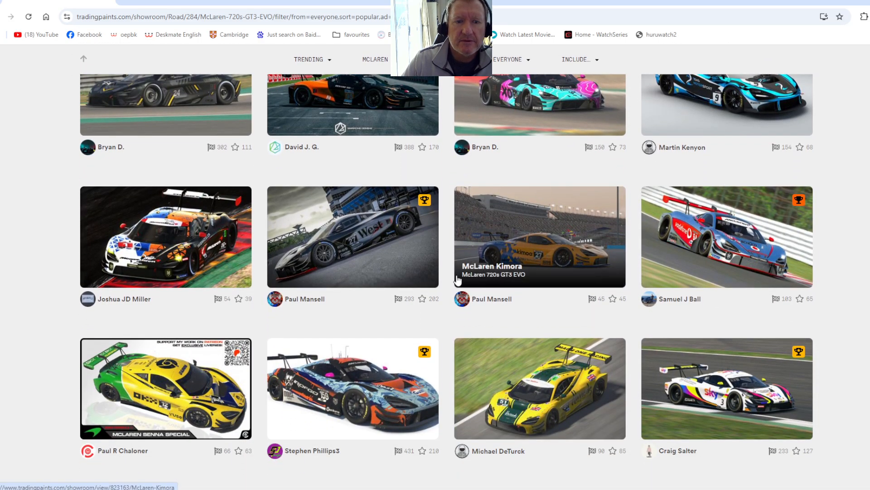
scroll(457, 280, up, 1)
scroll(457, 279, down, 6)
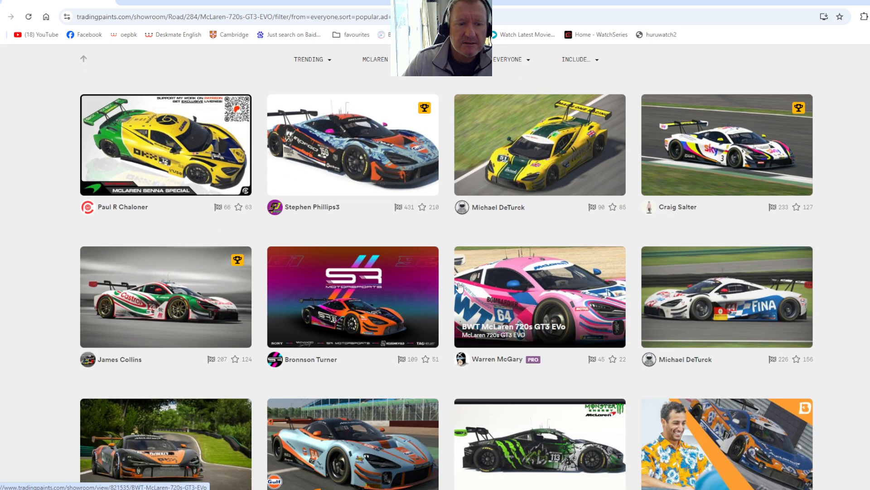
click(172, 438)
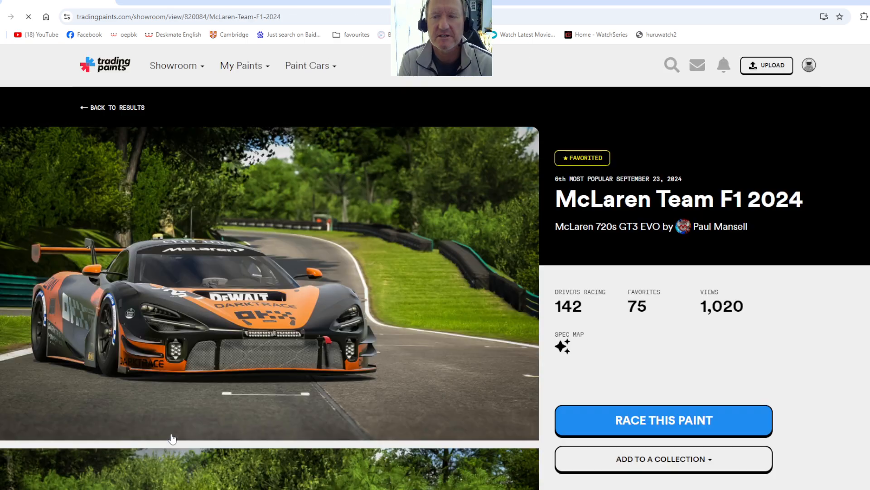
scroll(297, 369, down, 5)
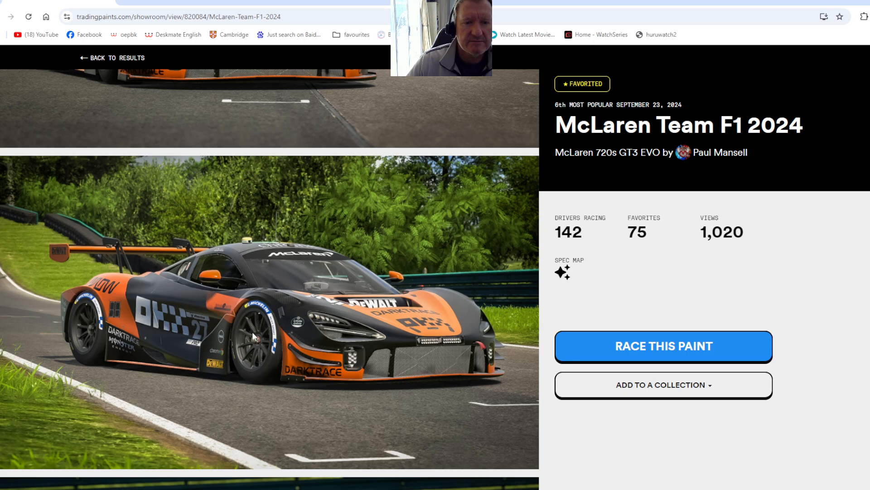
Switch to the Photopea page in the browser, check the recoloured template in GIMP, and return to Photopea
click(188, 3)
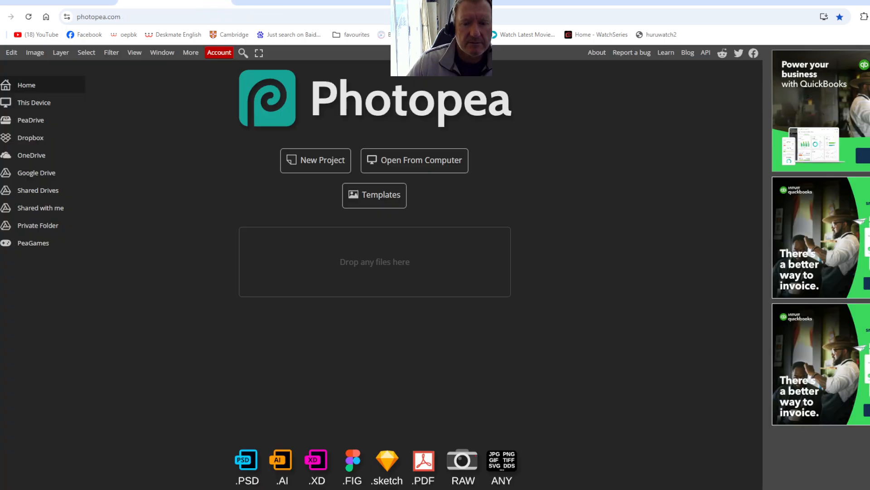
key(alt+Tab)
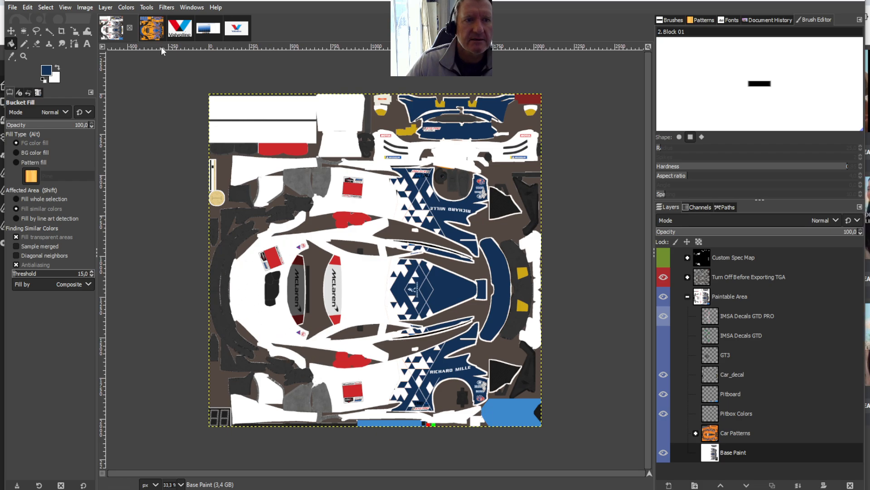
click(810, 1)
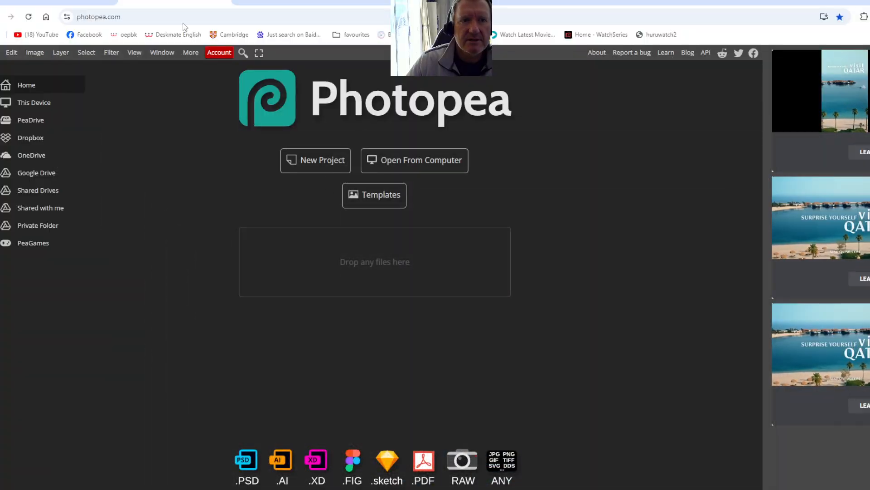
Return to the McLaren Team F1 2024 page on Trading Paints and choose that paint for racing in iRacing
click(69, 2)
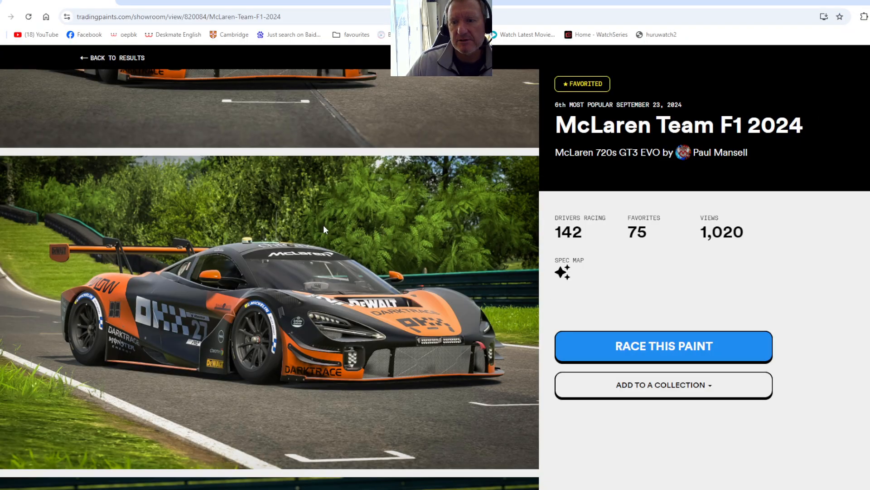
click(604, 347)
click(556, 187)
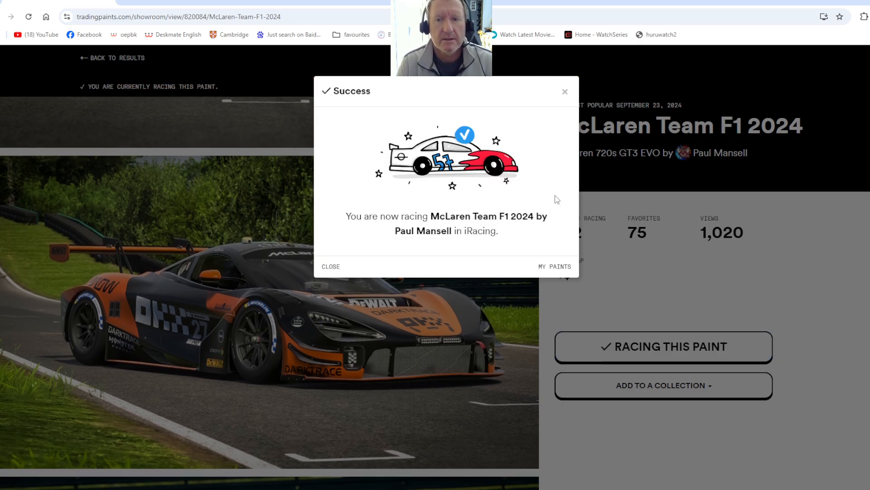
click(331, 266)
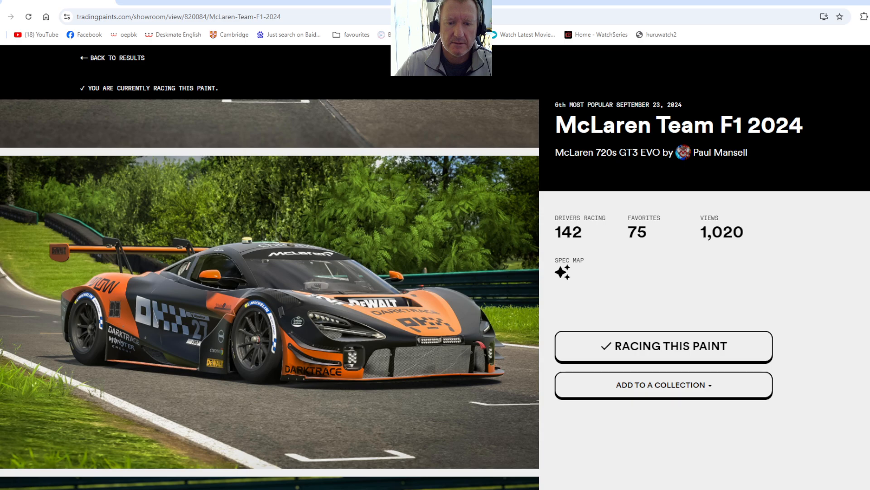
Switch to iRacing and start a test drive with the McLaren 720S GT3 EVO at Lime Rock Park
right_click(400, 489)
click(390, 484)
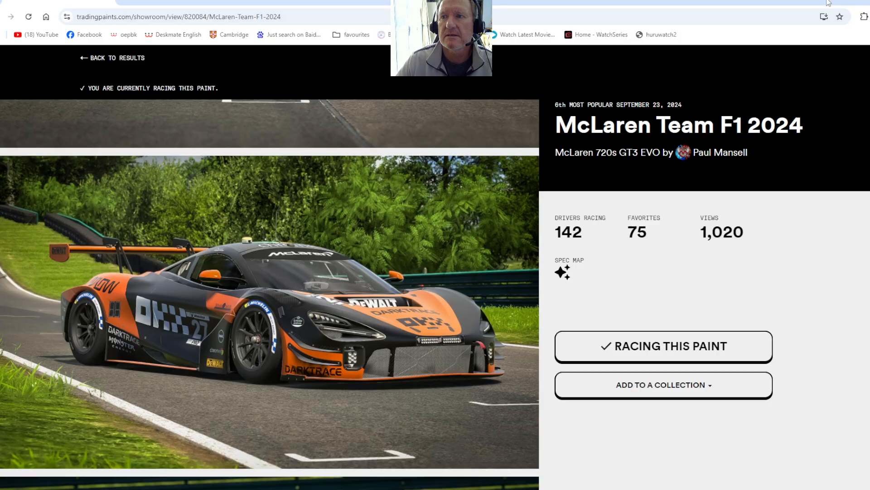
click(859, 3)
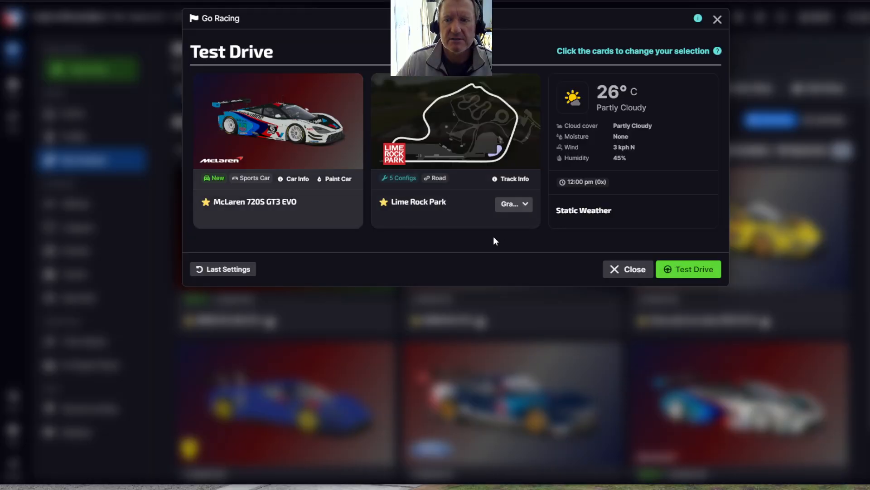
click(687, 269)
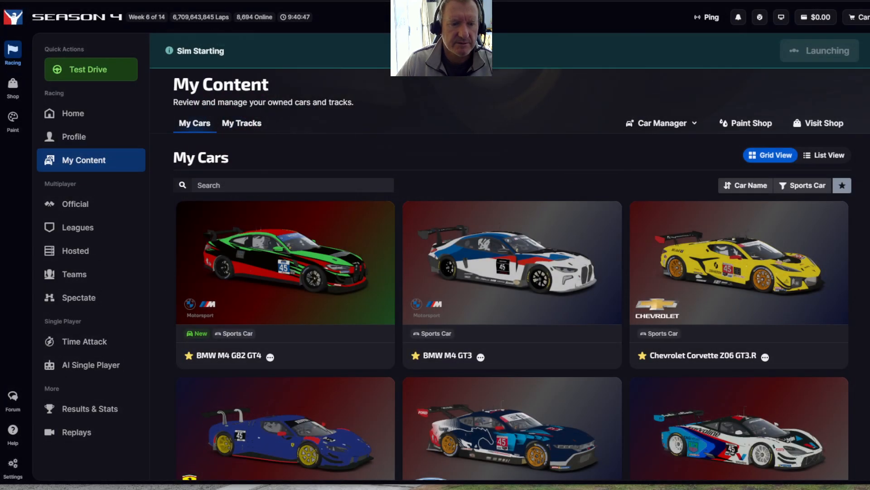
Launch the Trading Paints desktop app from the Windows search while the test drive loads
right_click(77, 488)
click(80, 488)
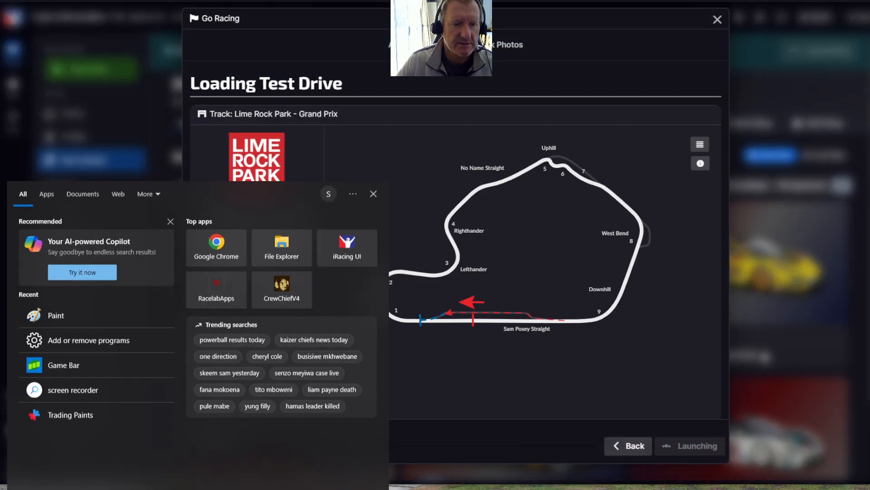
click(79, 414)
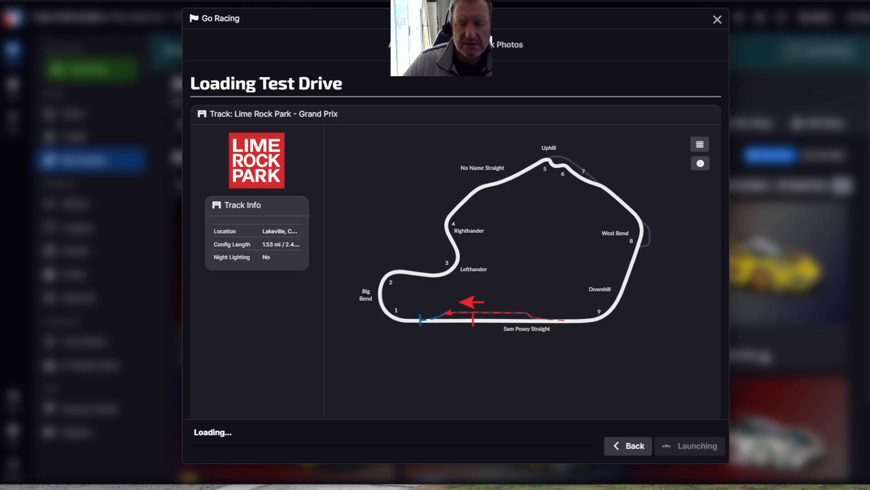
Switch to GIMP and compare the white and blue template with the orange and blue Richard Mille livery
mouse_move(399, 489)
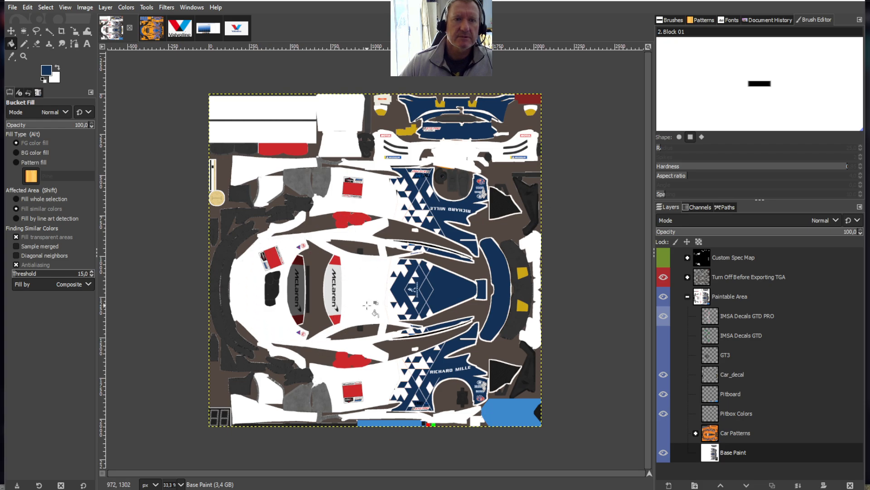
click(152, 36)
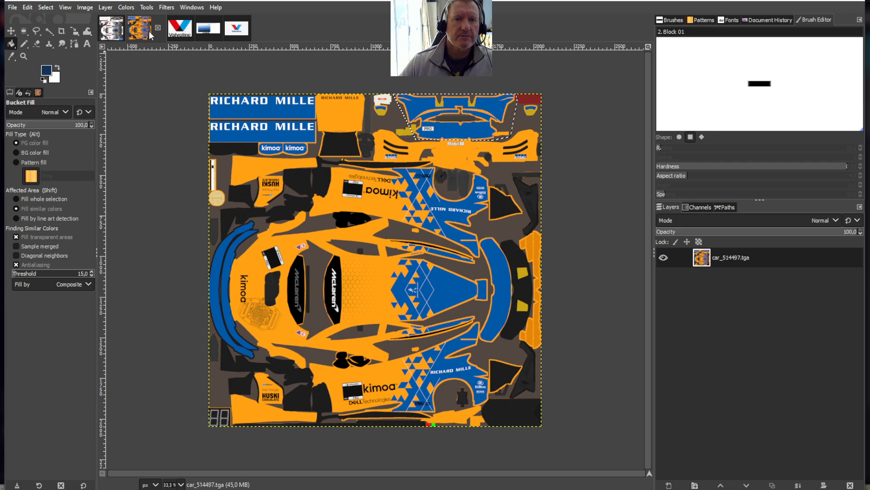
click(104, 31)
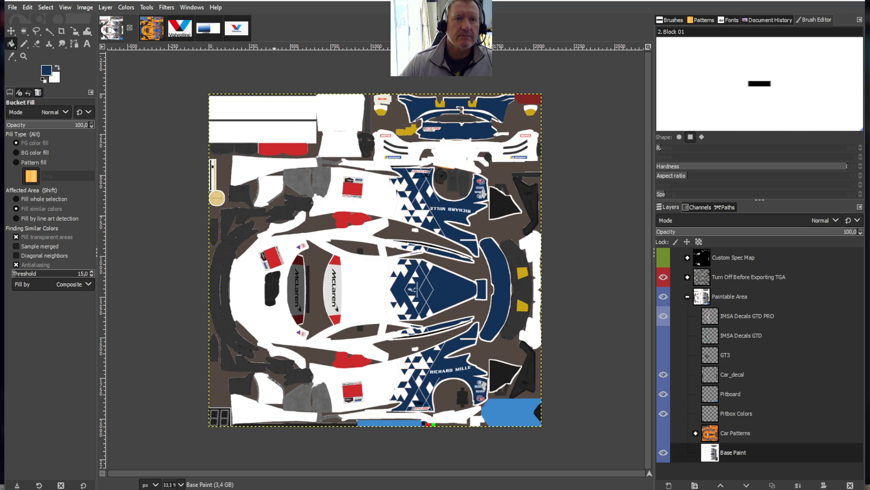
click(149, 31)
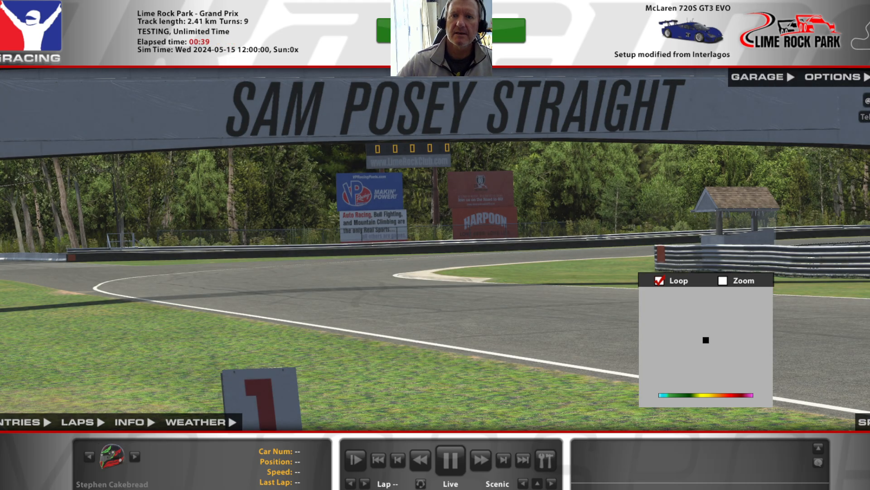
Enter the car in the test session, close the Trading Paints window, and leave the car and quit the session
click(451, 30)
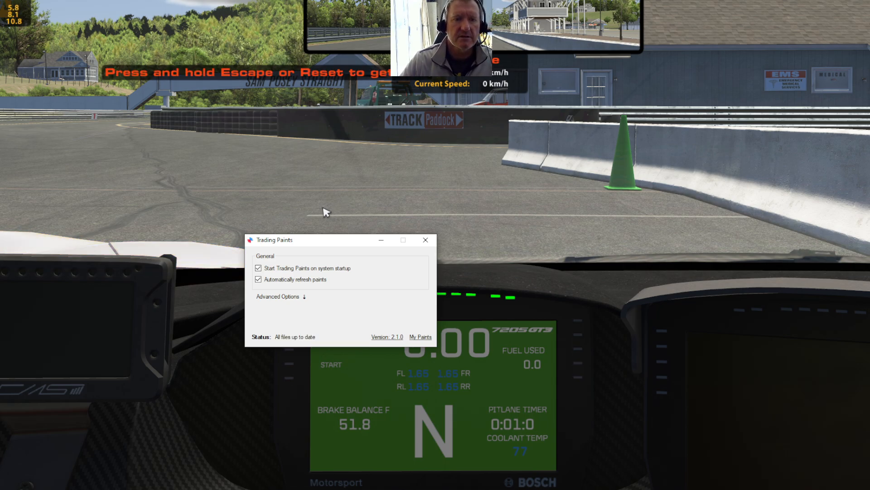
click(425, 240)
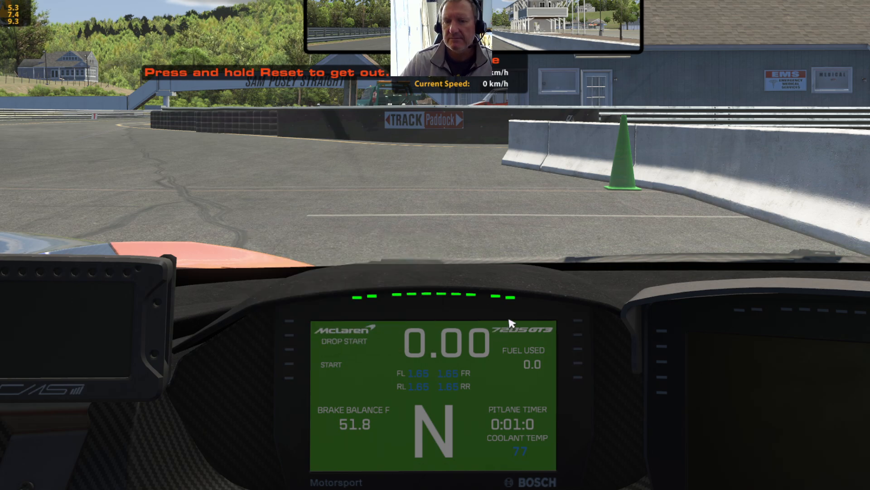
key(Escape)
key(Escape)
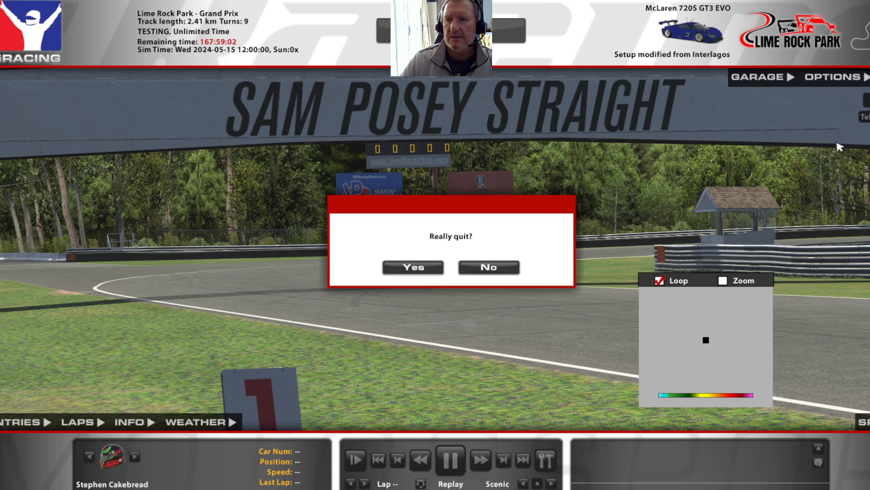
click(426, 267)
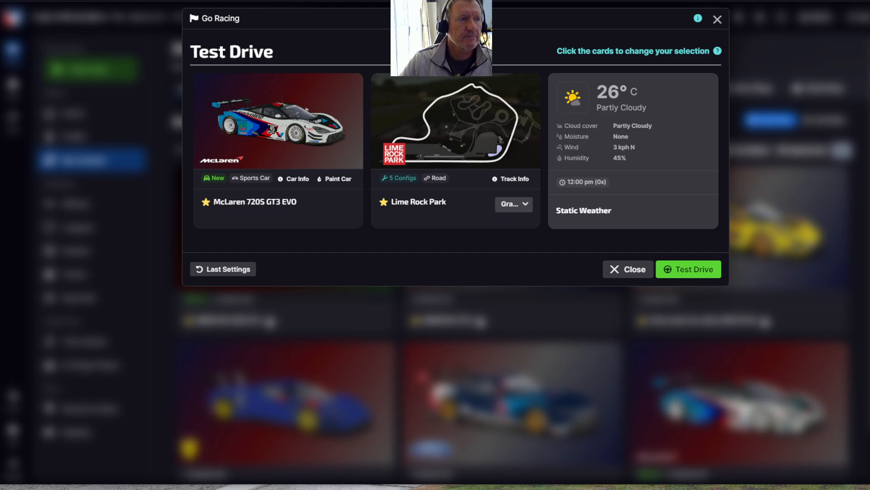
In File Explorer, go to Documents > iRacing > paint > mclaren720sgt3 and open the freshly downloaded car paint file in GIMP
drag(0, 89, 546, 50)
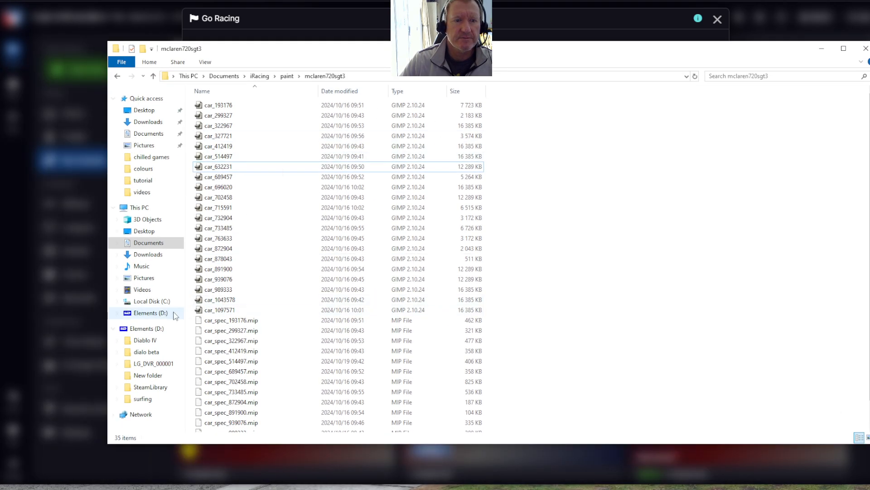
click(143, 245)
double_click(213, 146)
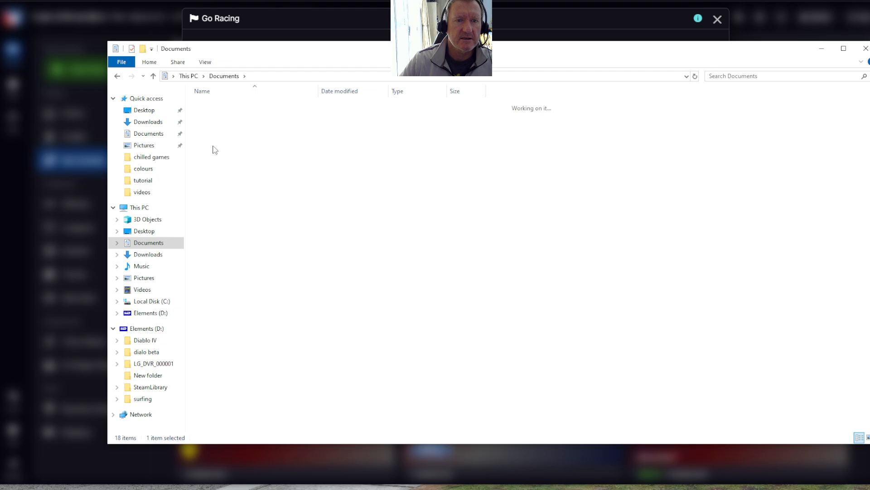
double_click(211, 166)
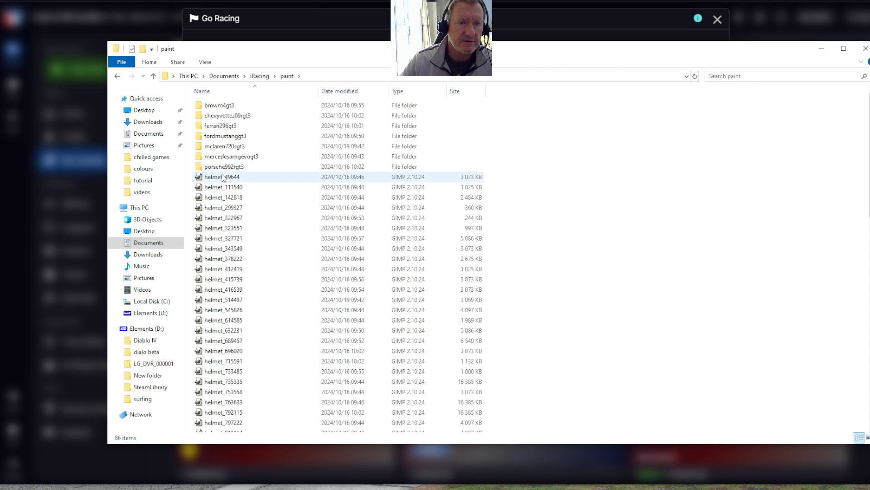
double_click(220, 149)
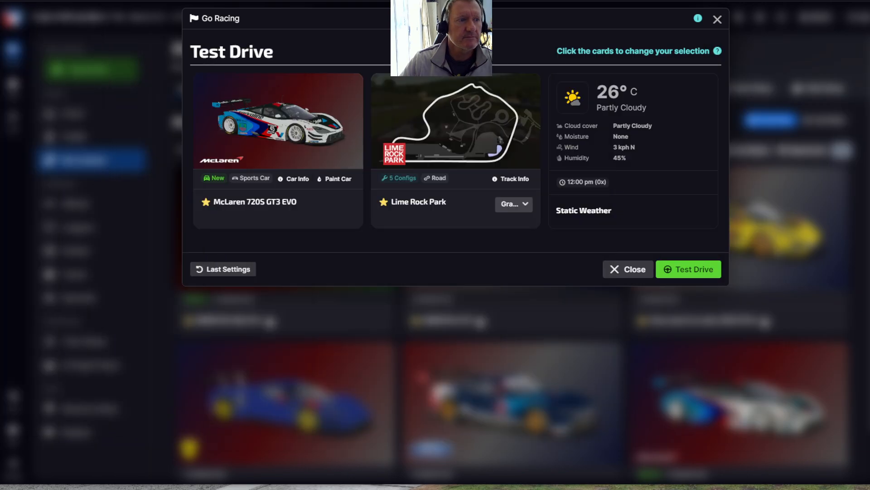
drag(0, 34, 27, 70)
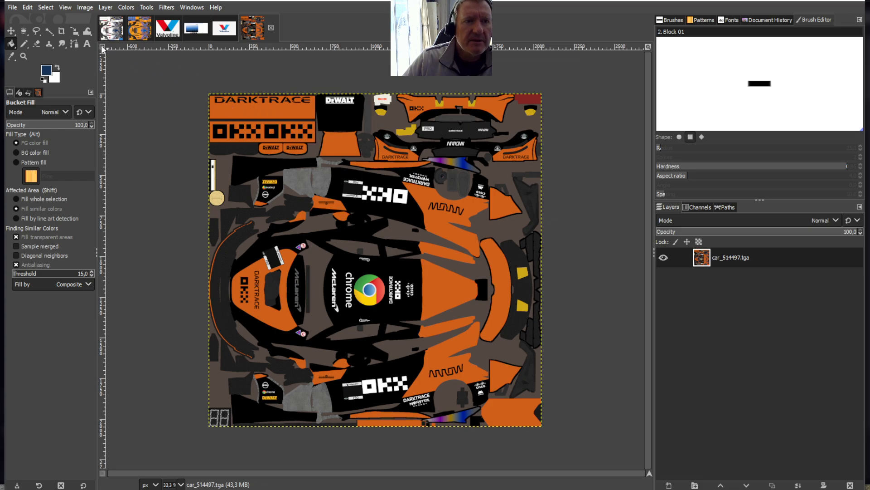
Outline the front section of the orange and black car with Free Select, cutting through the windscreen and side panels below the sponsor banners
click(36, 31)
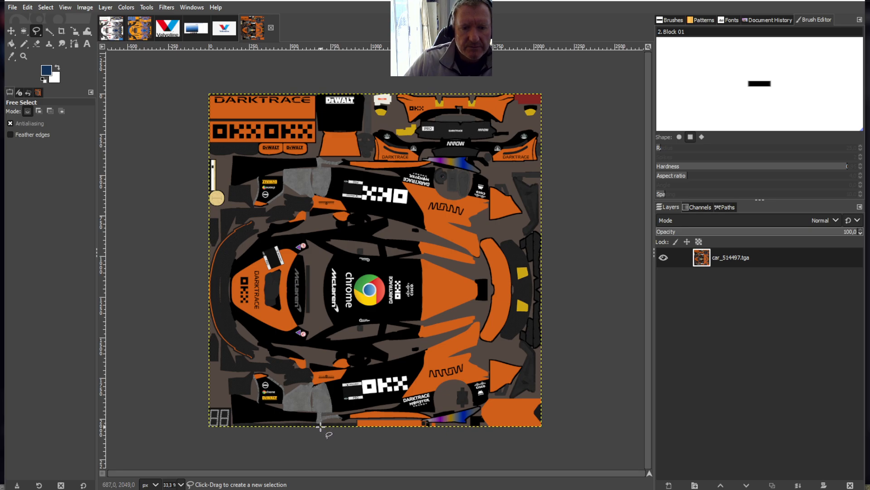
click(320, 387)
click(351, 377)
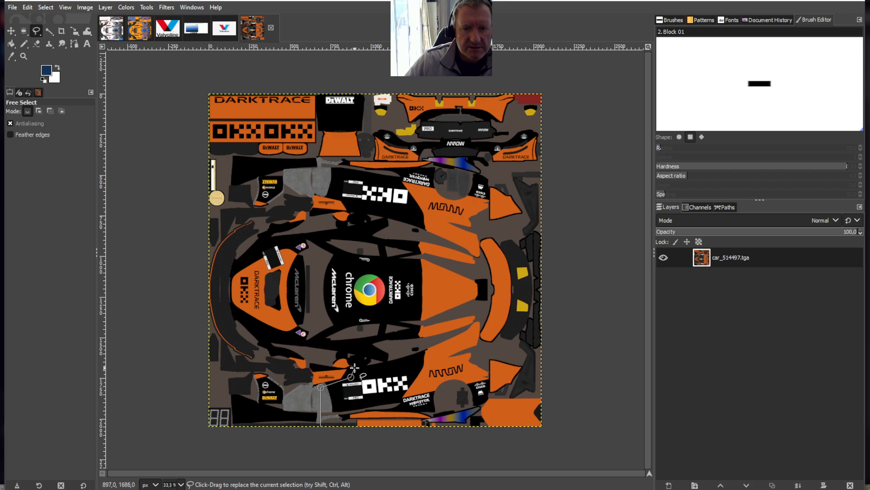
click(353, 350)
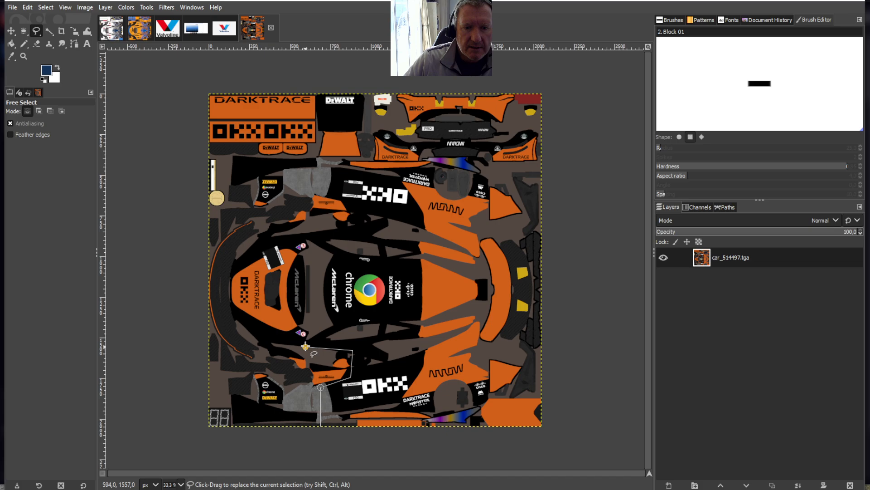
click(305, 347)
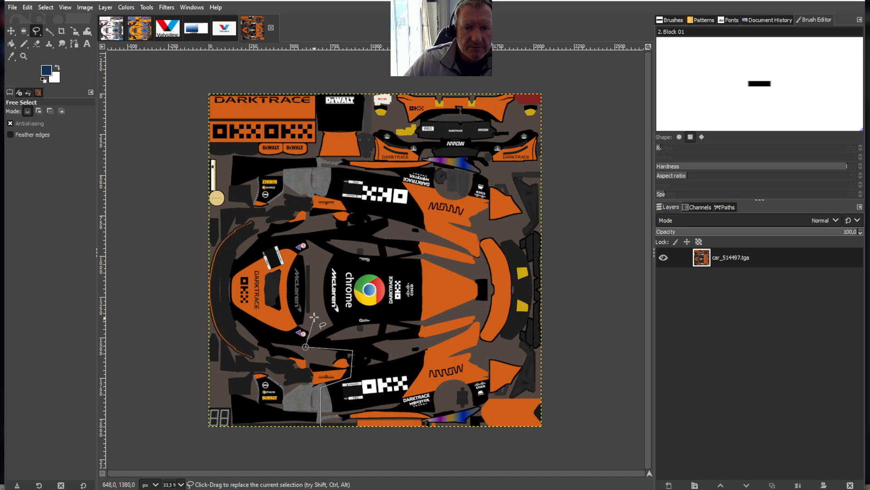
click(321, 265)
click(317, 248)
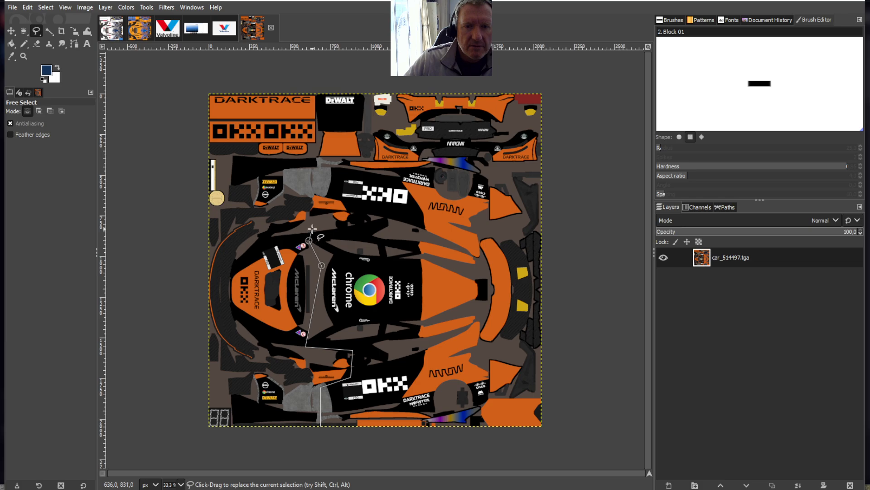
click(311, 228)
click(354, 221)
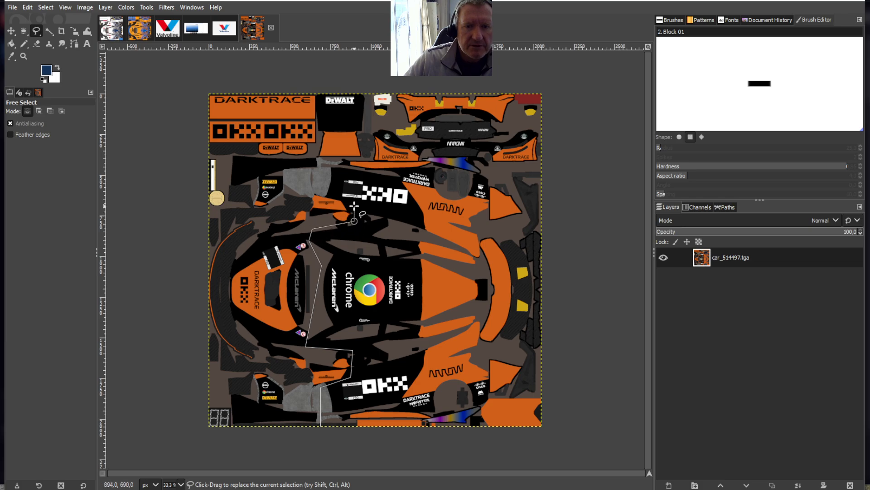
click(354, 205)
click(334, 195)
click(329, 165)
click(311, 154)
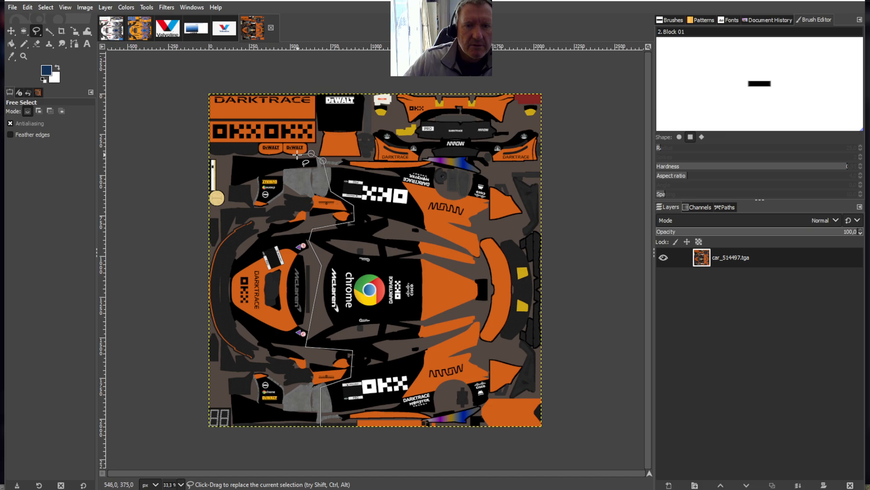
click(283, 155)
click(208, 155)
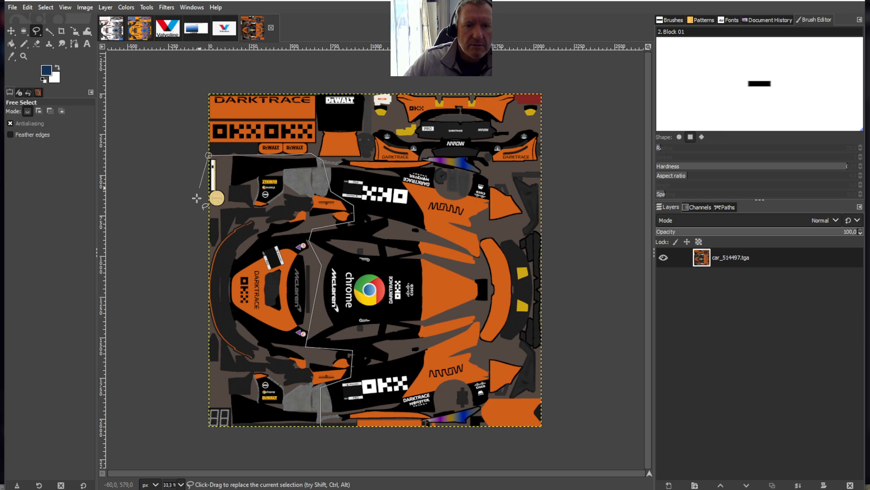
double_click(209, 427)
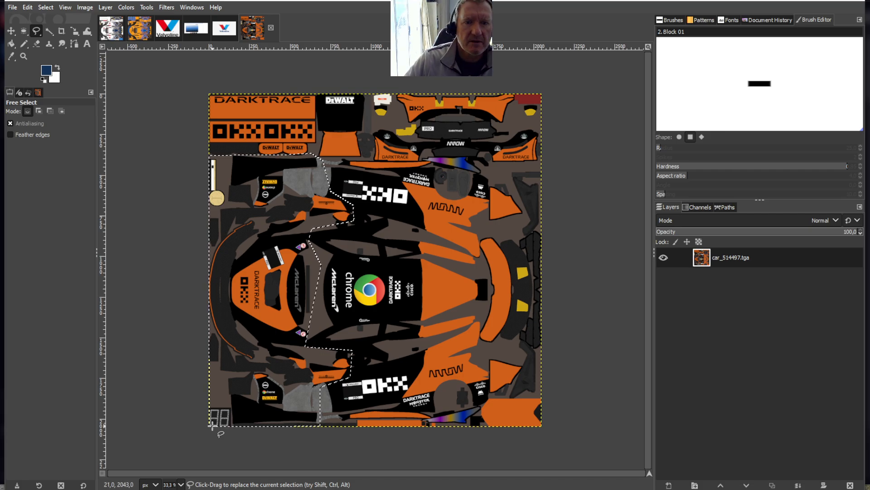
Copy the selected front section and paste it into the white and blue template image
click(27, 7)
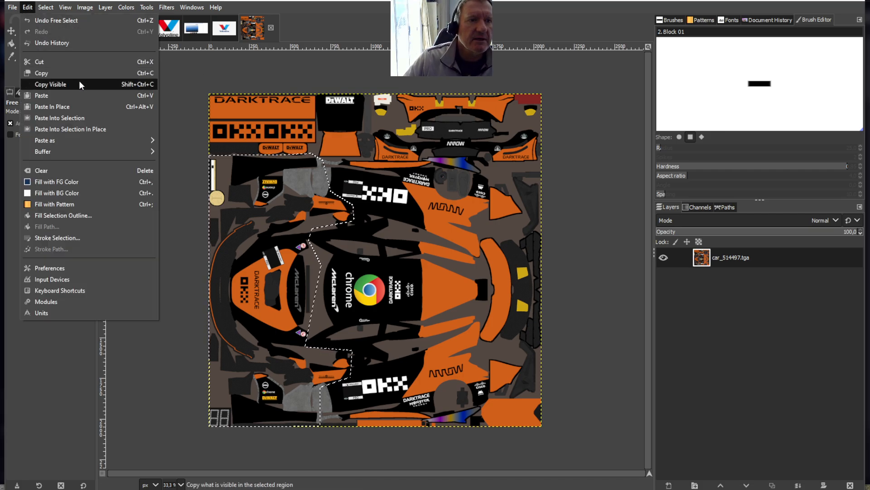
click(63, 74)
click(113, 30)
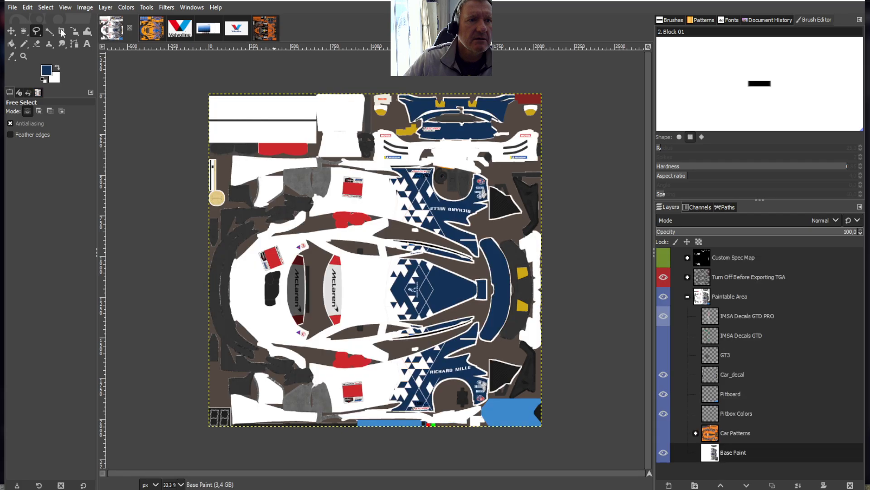
click(28, 8)
click(58, 94)
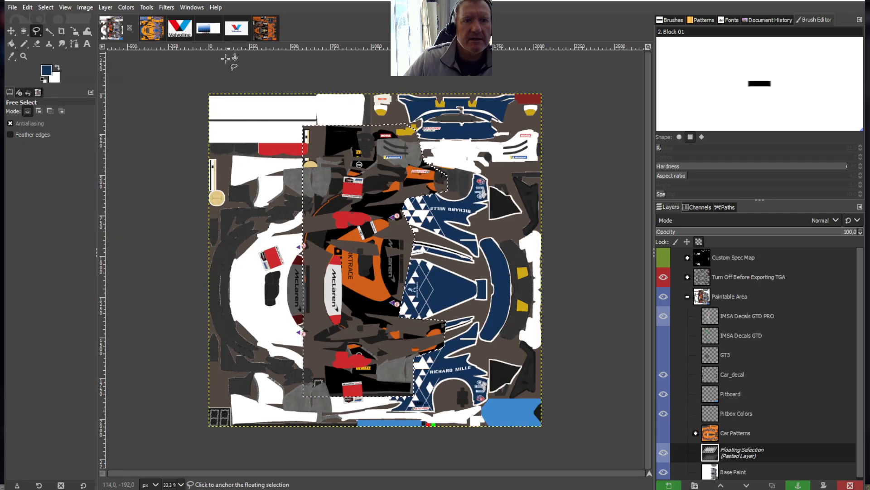
Reposition the pasted front section over the car's front using the Scale tool, and anchor it to the Base Paint layer
click(146, 7)
mouse_move(187, 43)
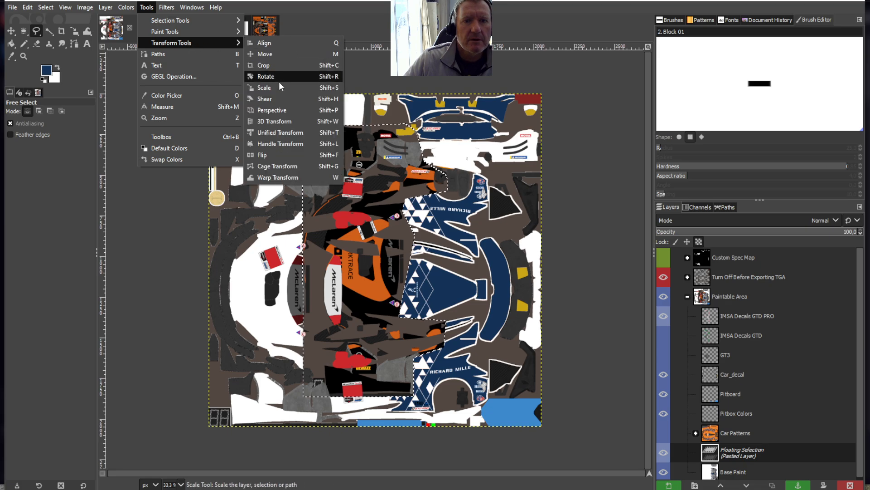
click(265, 88)
drag(379, 280, 290, 295)
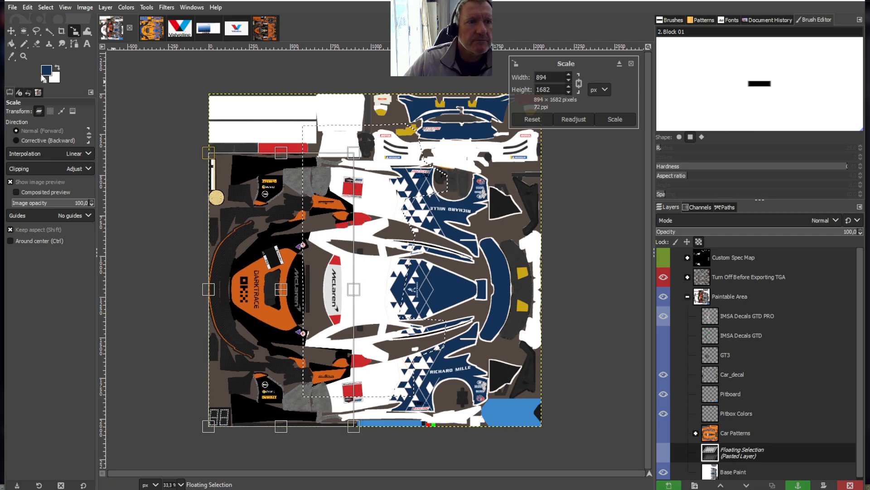
click(11, 44)
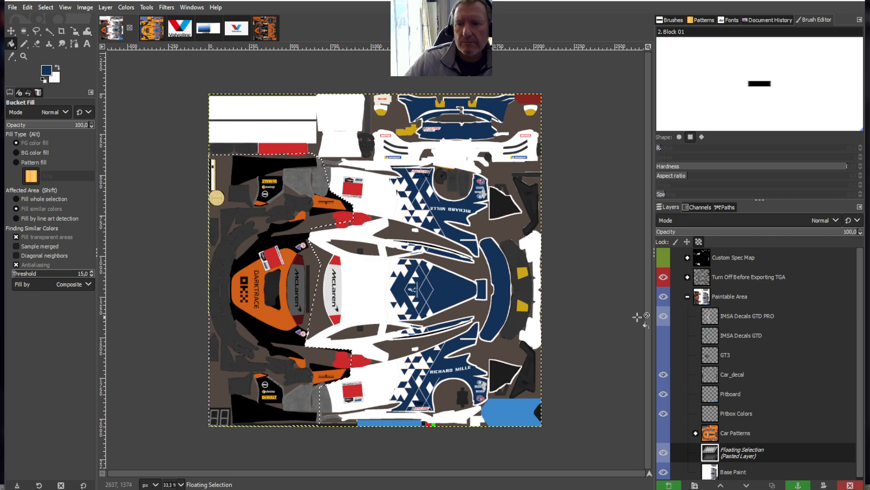
right_click(734, 451)
click(771, 221)
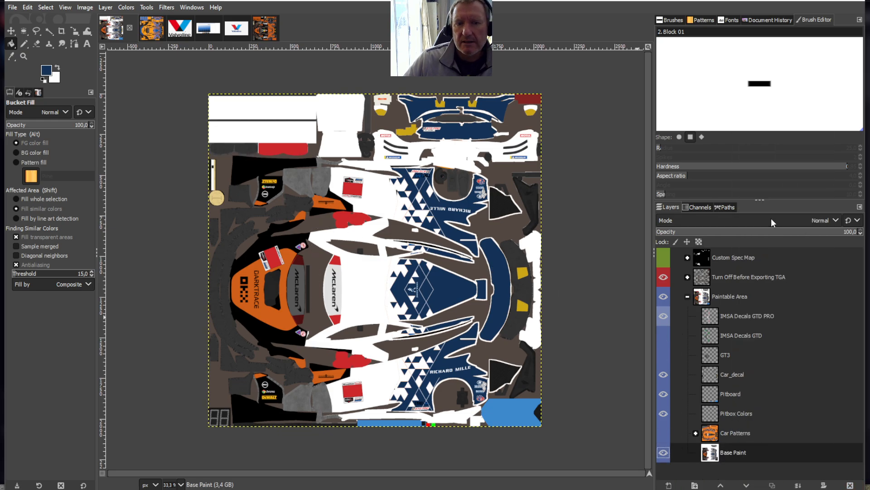
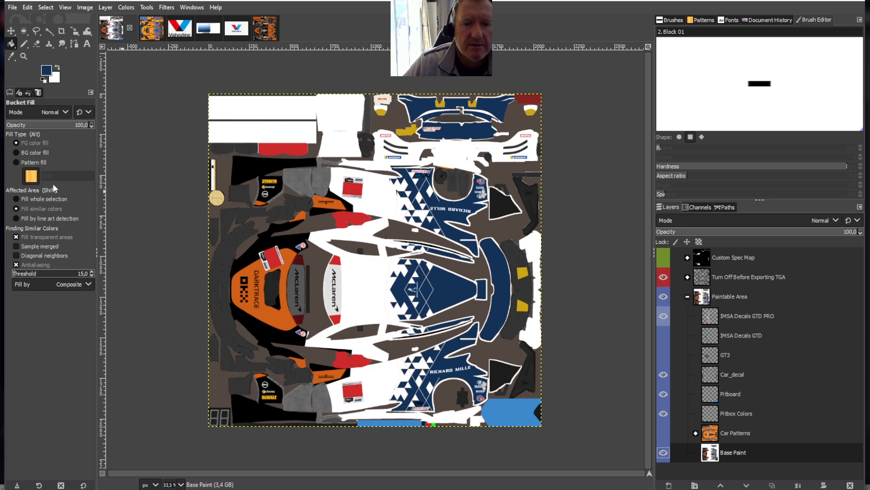
Sample white from the car body and bucket-fill the black areas of the pasted front section, including side panels and bonnet surround
click(11, 57)
click(372, 193)
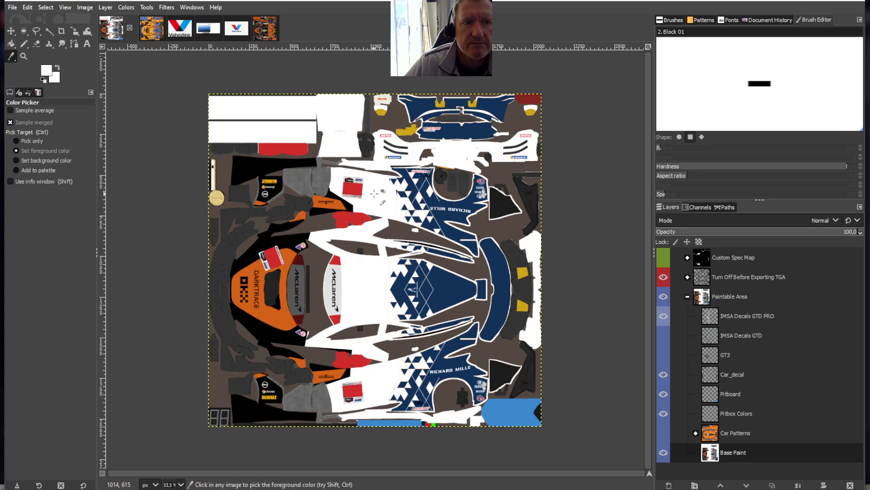
click(11, 44)
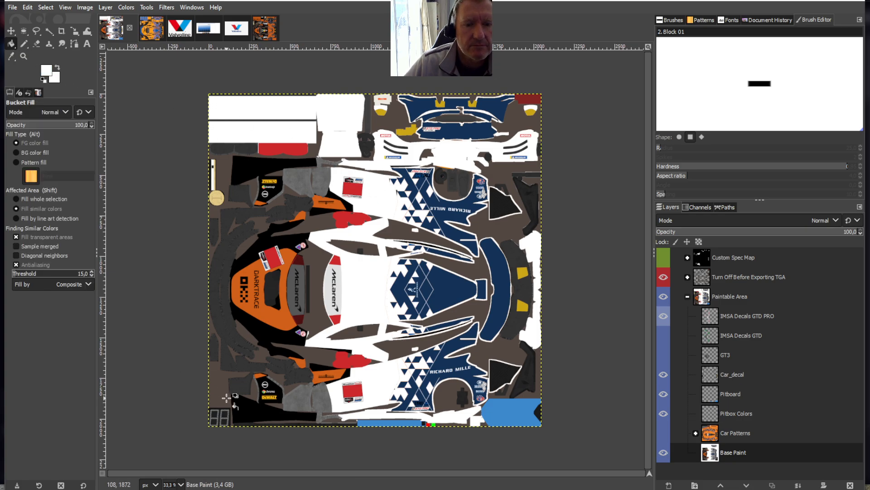
click(251, 416)
click(322, 368)
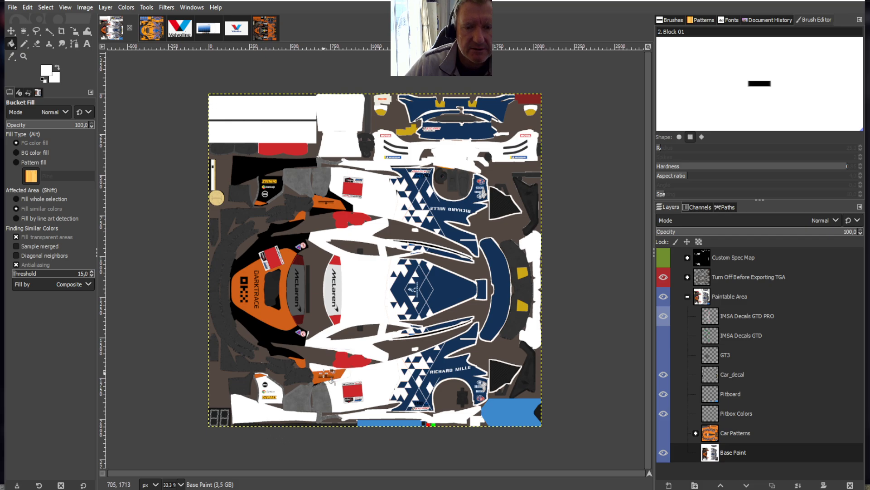
click(291, 354)
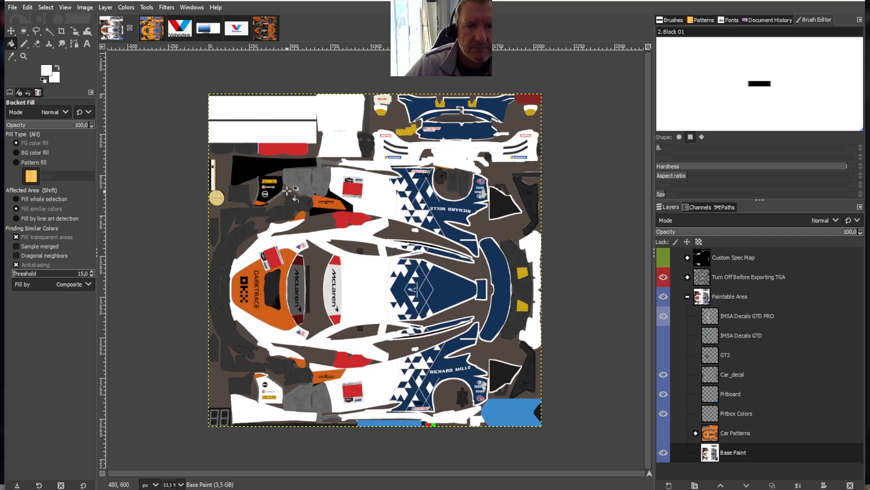
click(289, 178)
click(335, 203)
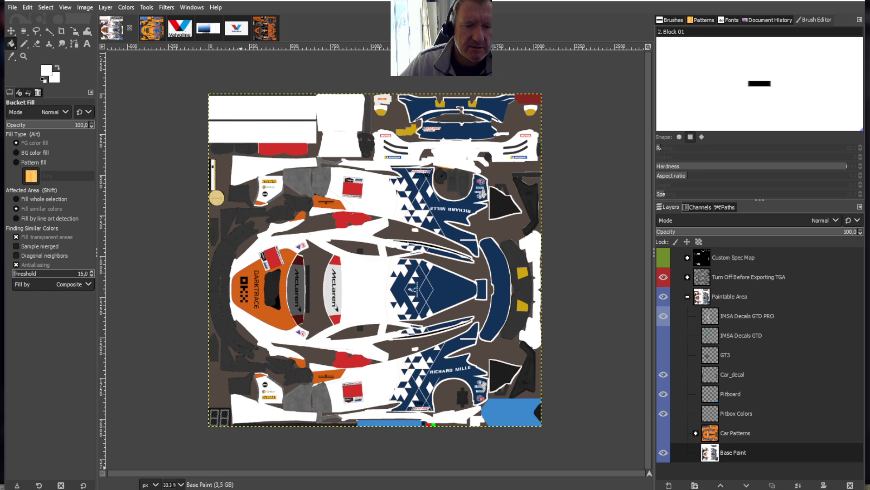
Open the Valvoline logo file 2132334 from the valovlene folder in GIMP
click(187, 488)
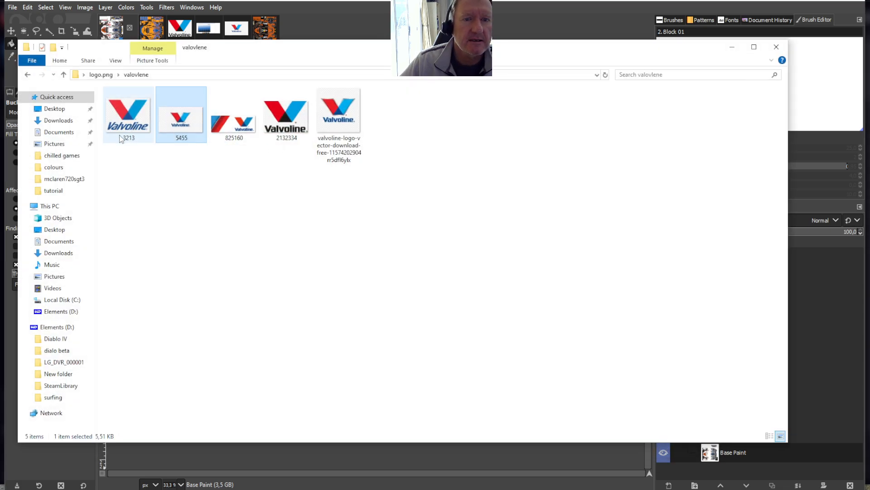
click(286, 119)
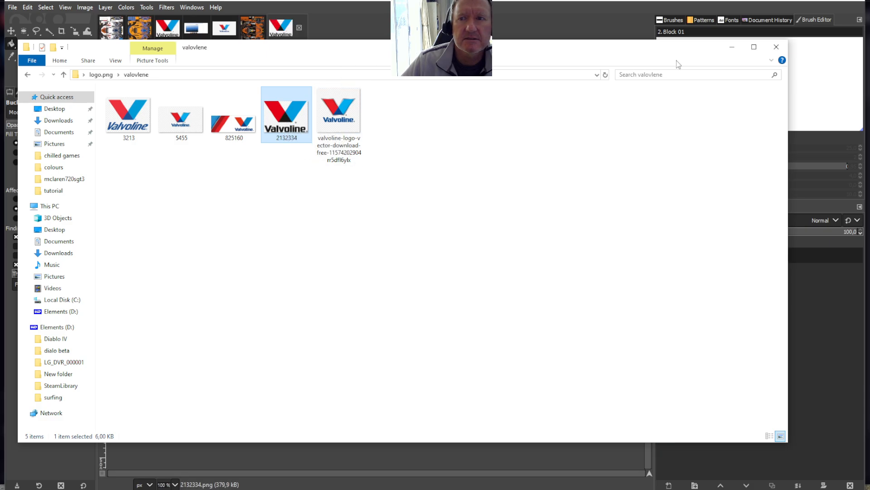
click(732, 47)
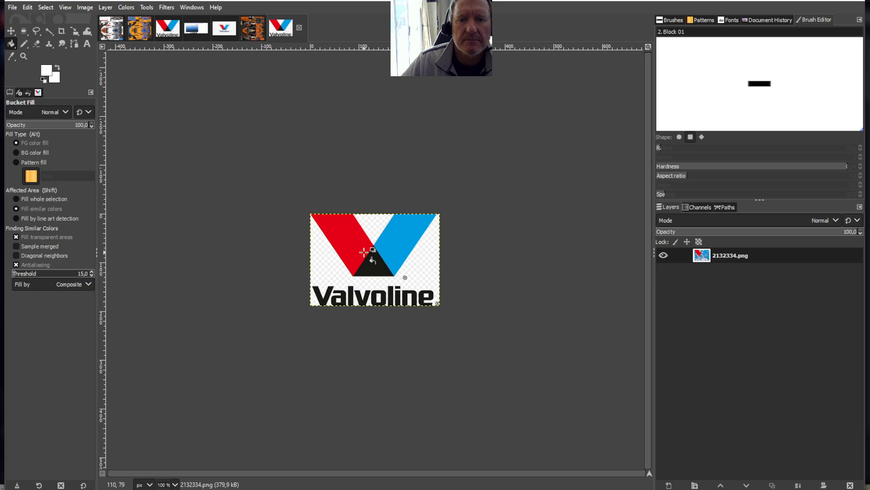
From Desktop > logo.png > black, open black-smooth-concrete-wall-background and black-smooth-textured-paper in GIMP
click(140, 489)
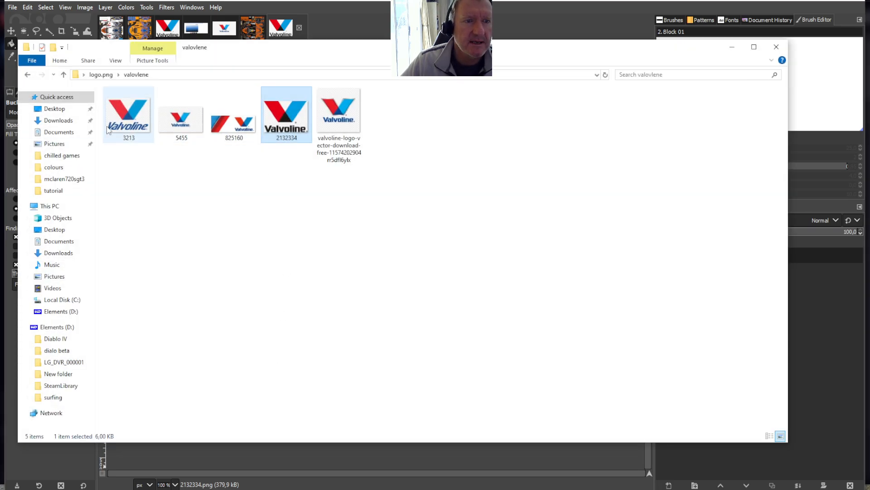
click(56, 230)
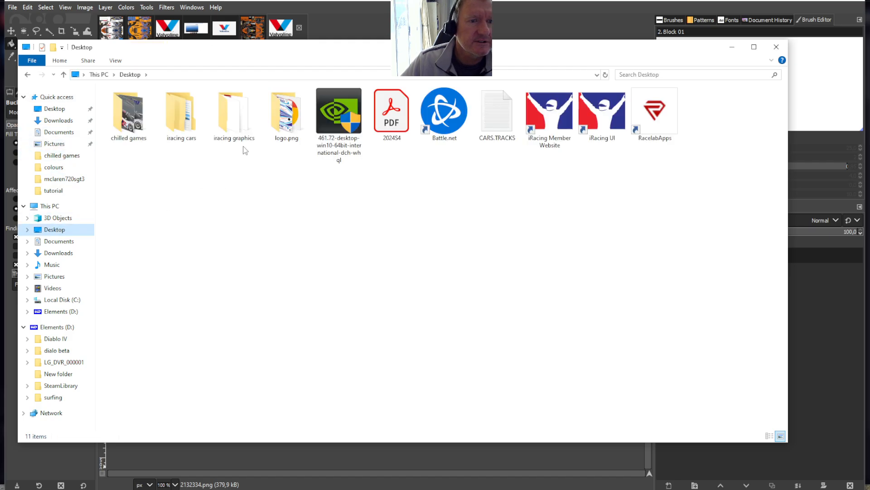
double_click(286, 113)
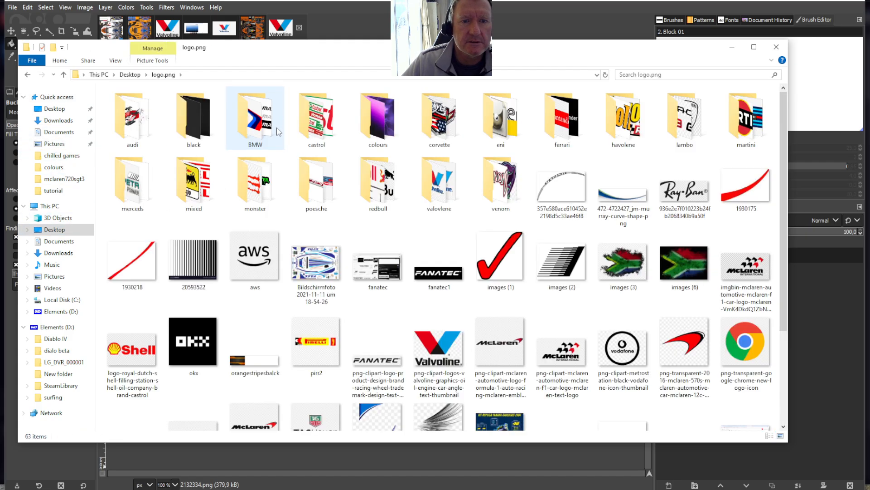
double_click(200, 115)
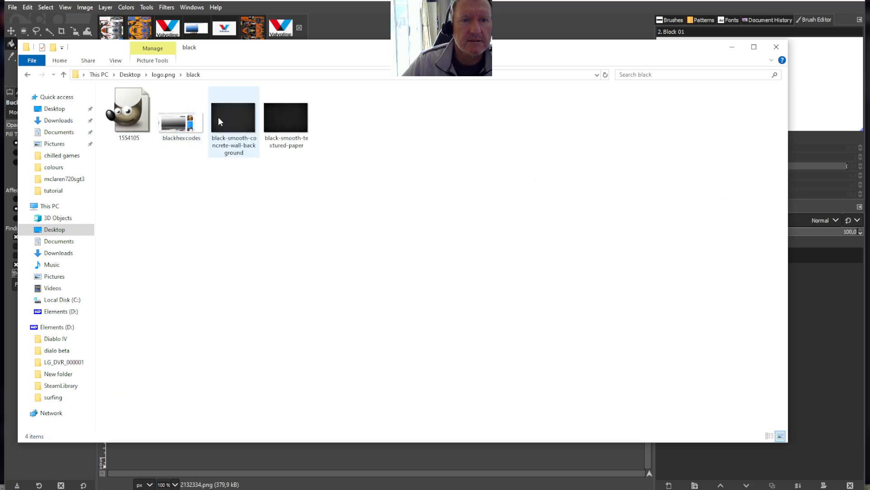
click(244, 114)
double_click(244, 114)
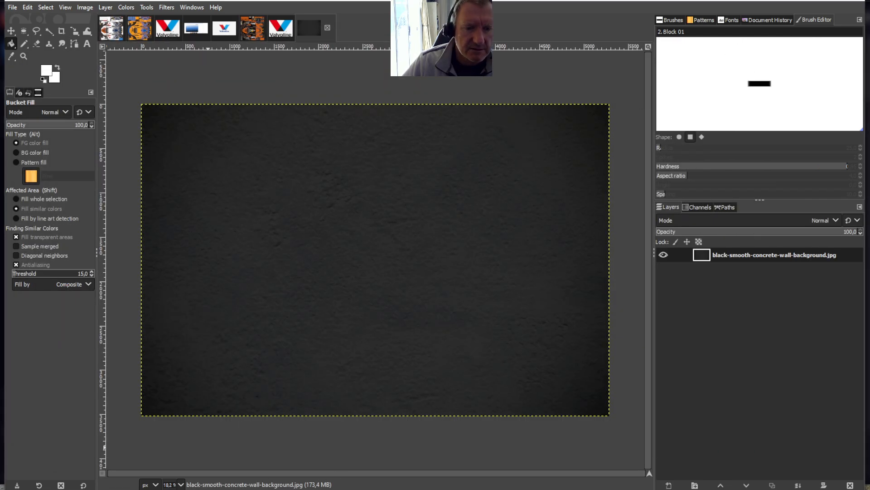
key(alt+Tab)
click(284, 115)
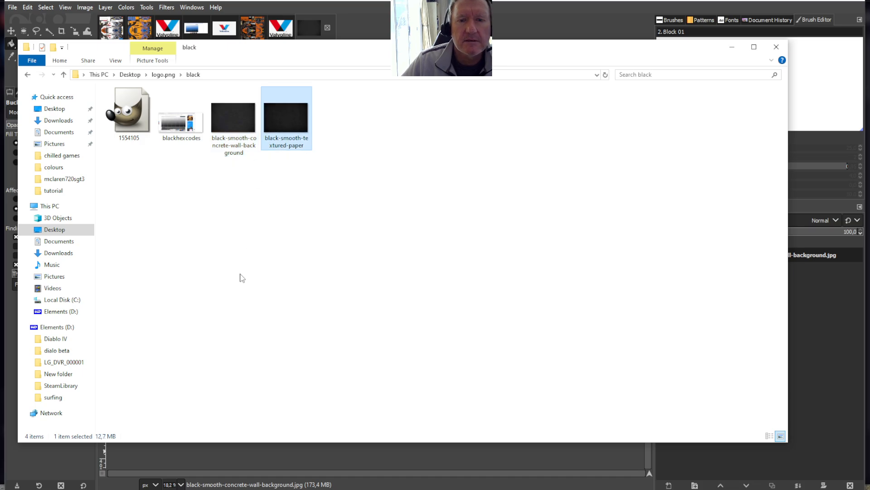
key(Return)
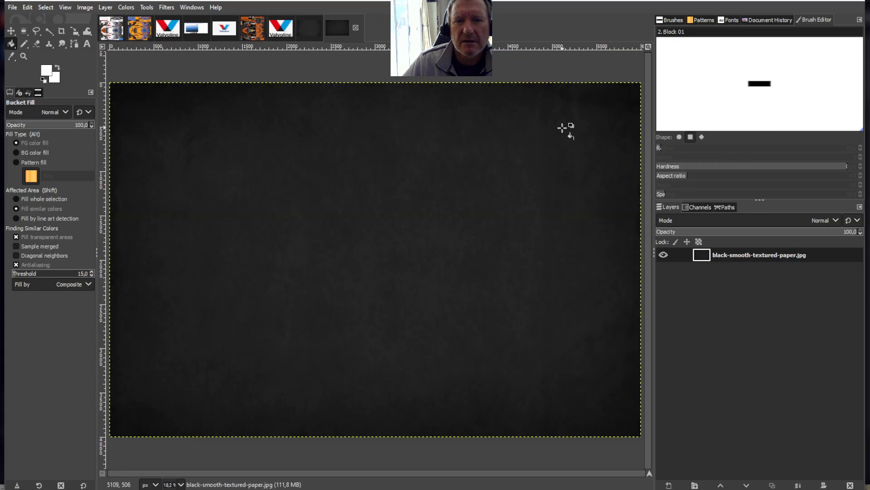
Sample the dark grey from the textured paper image and bucket-fill the orange bonnet and orange side accents in the car template
click(12, 56)
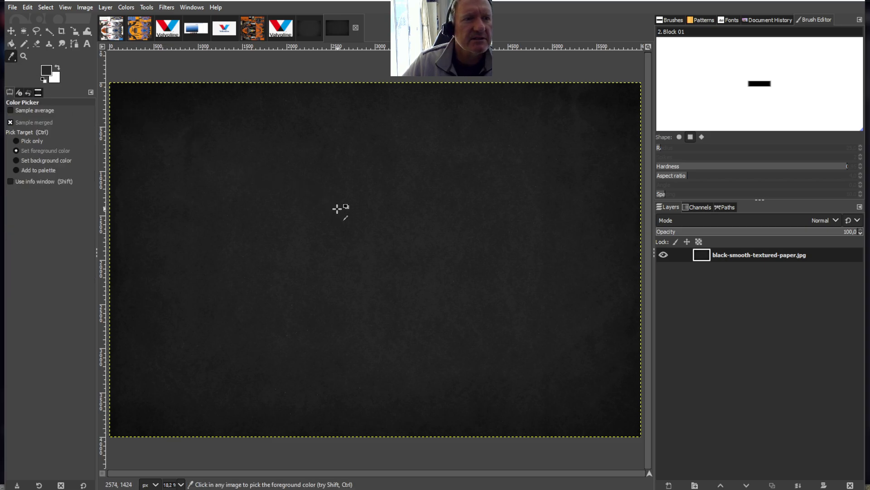
click(11, 44)
click(114, 28)
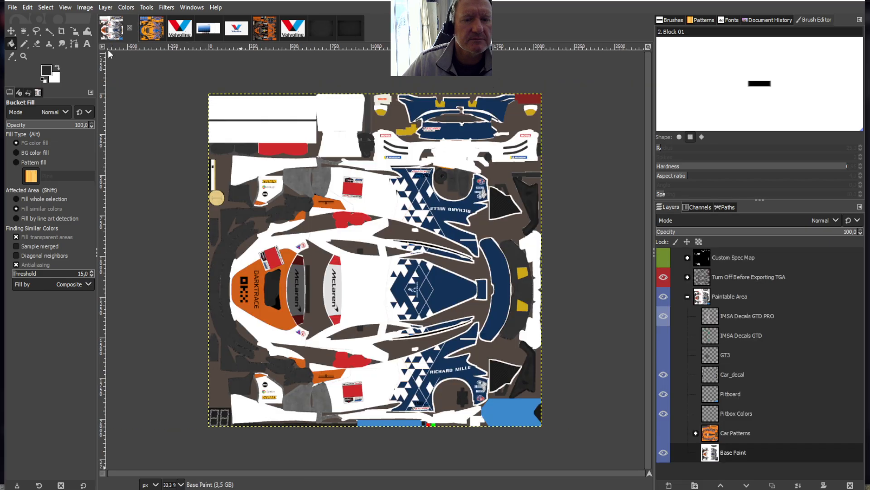
click(271, 310)
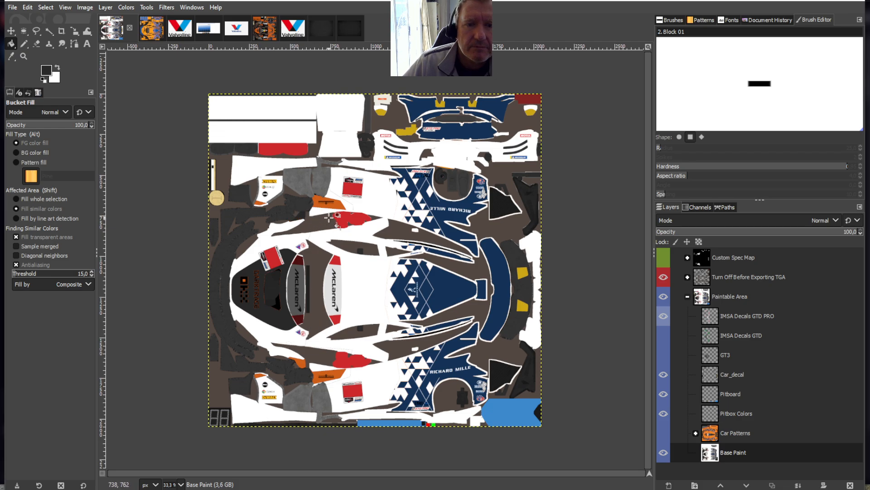
click(332, 205)
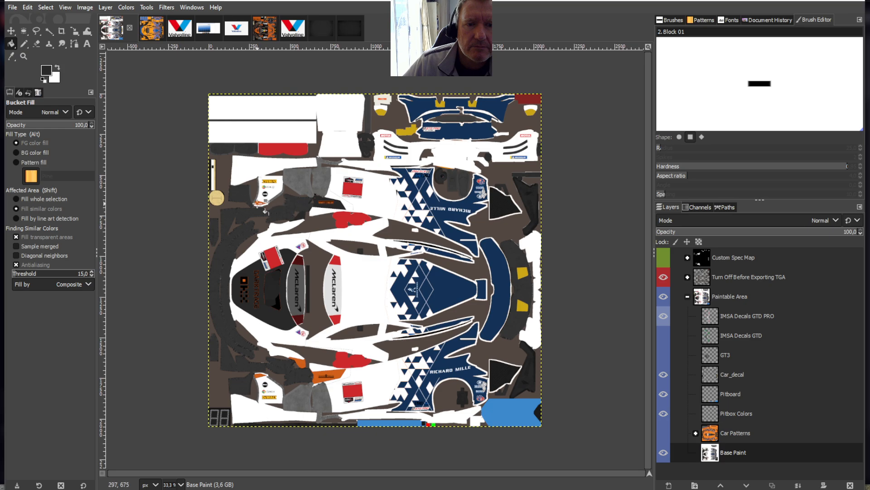
click(260, 204)
click(300, 362)
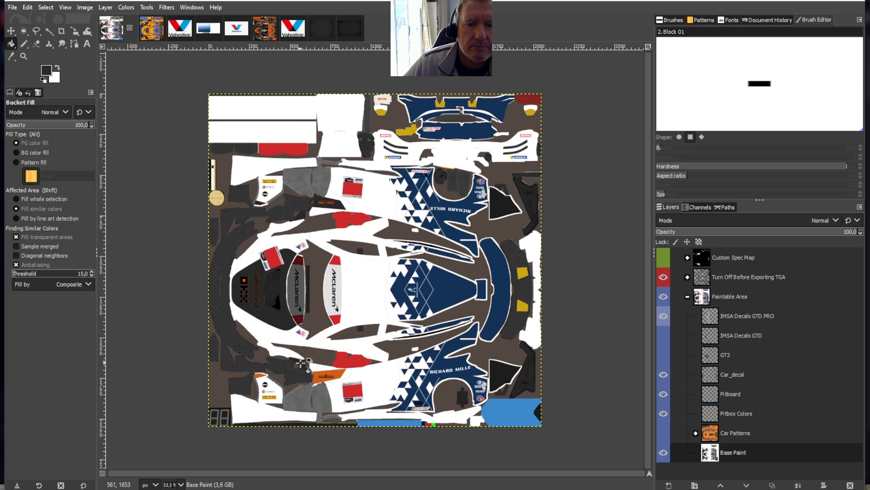
click(323, 374)
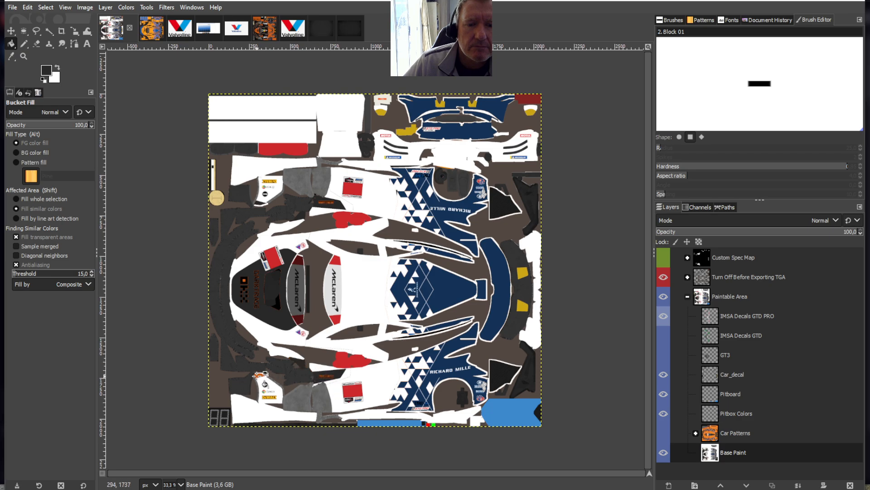
click(258, 374)
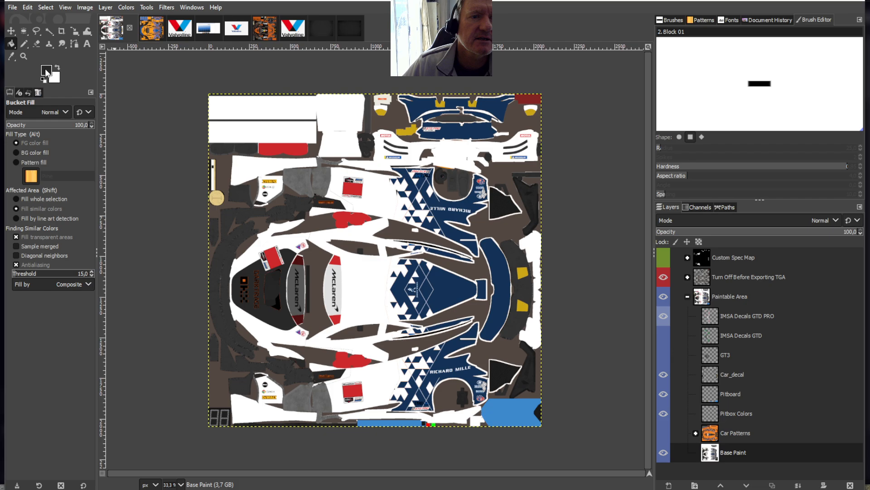
Sample the black from the Valvoline logo and bucket-fill the dark grey bonnet and side accents in the car template with it
key(alt+3)
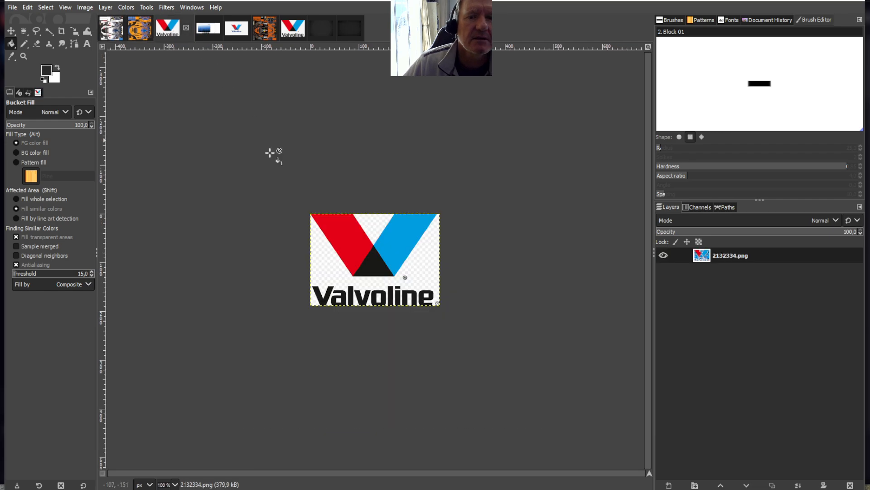
click(12, 56)
click(375, 249)
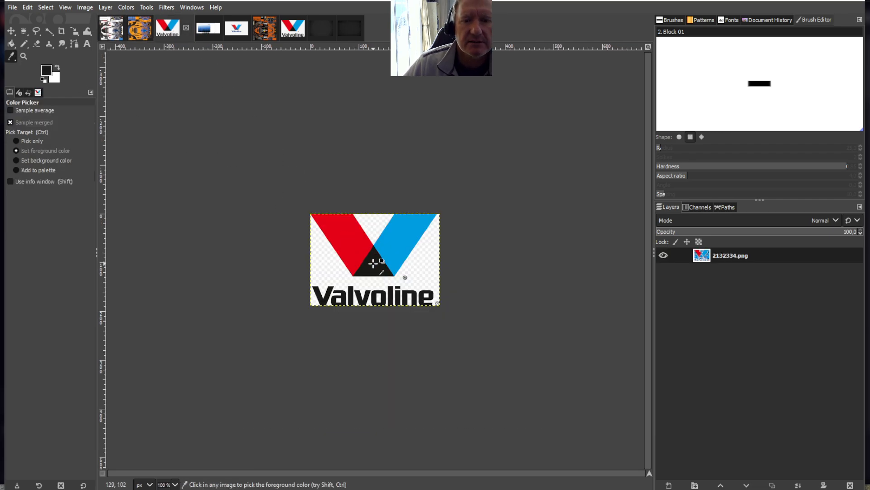
click(11, 44)
key(alt+1)
click(259, 273)
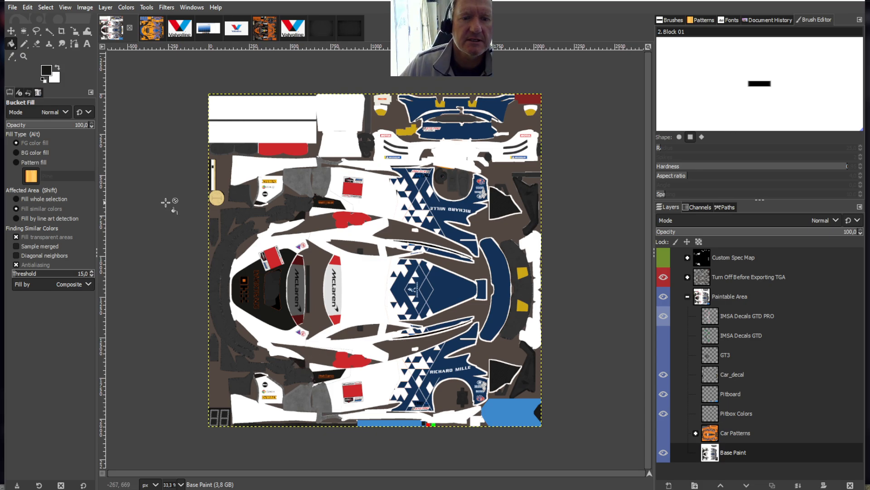
Paint over the leftover orange lettering and logos on the black bonnet and side accents with the Pencil
click(24, 44)
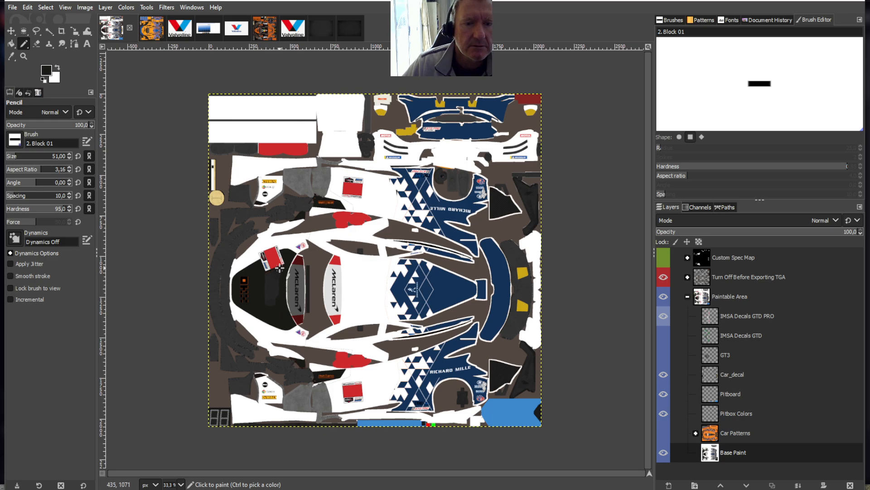
drag(247, 276, 247, 299)
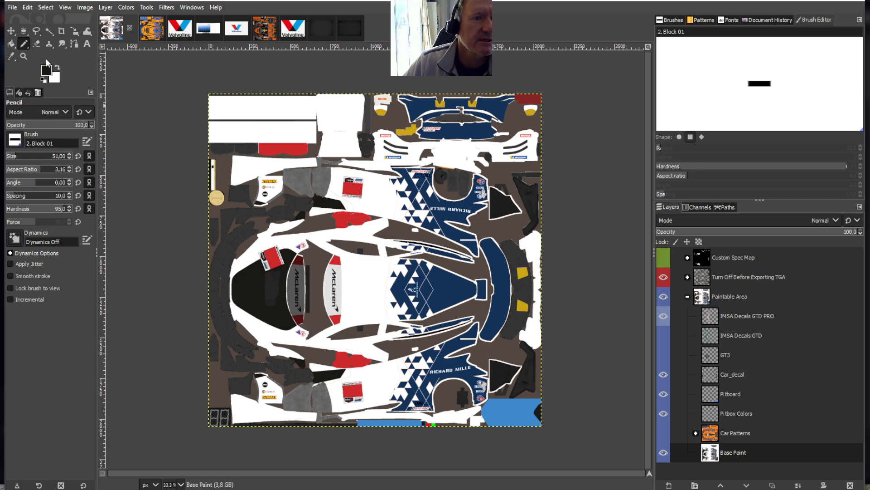
Sample the white from the car body and paint over the small sponsor logos on the two white side panels near the bonnet with the Pencil
click(11, 56)
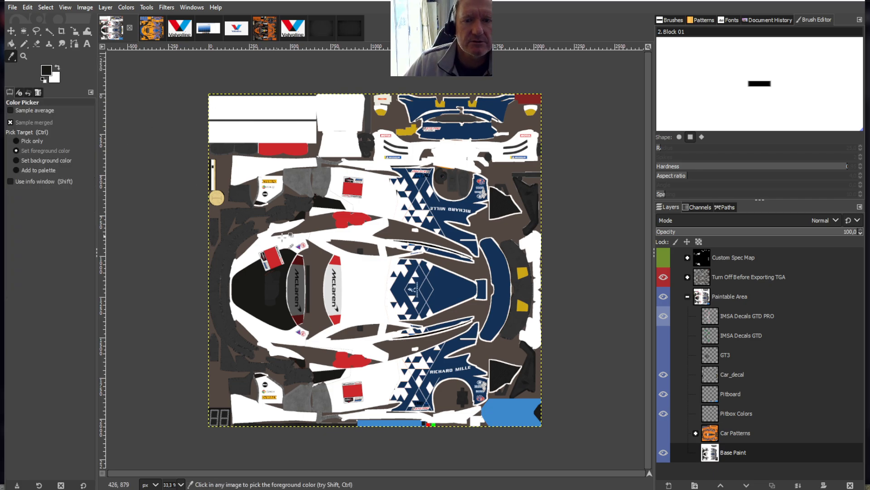
click(360, 277)
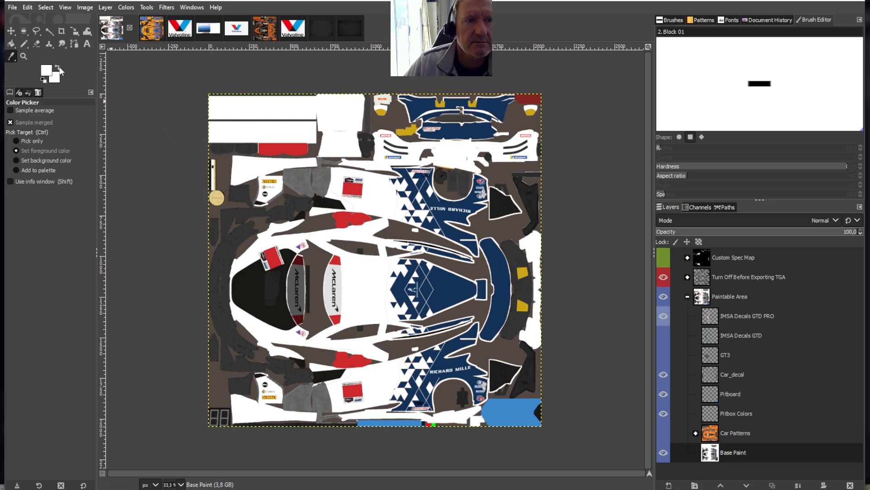
click(24, 46)
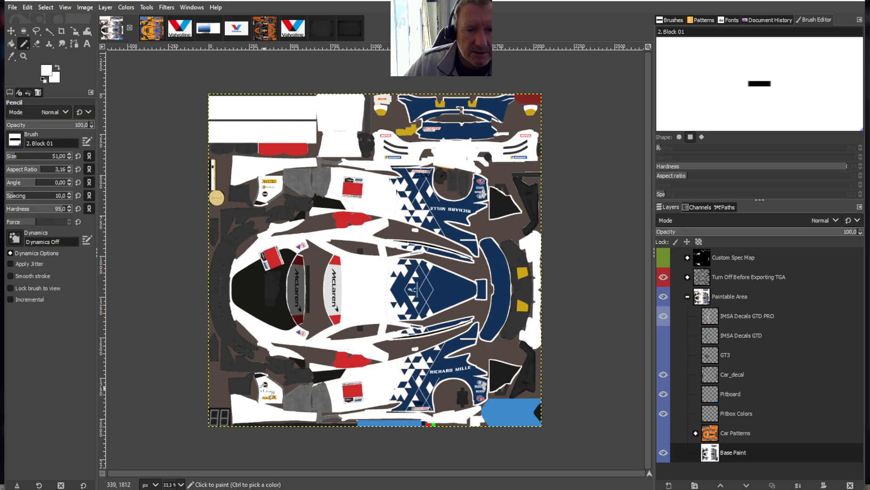
drag(266, 394, 272, 387)
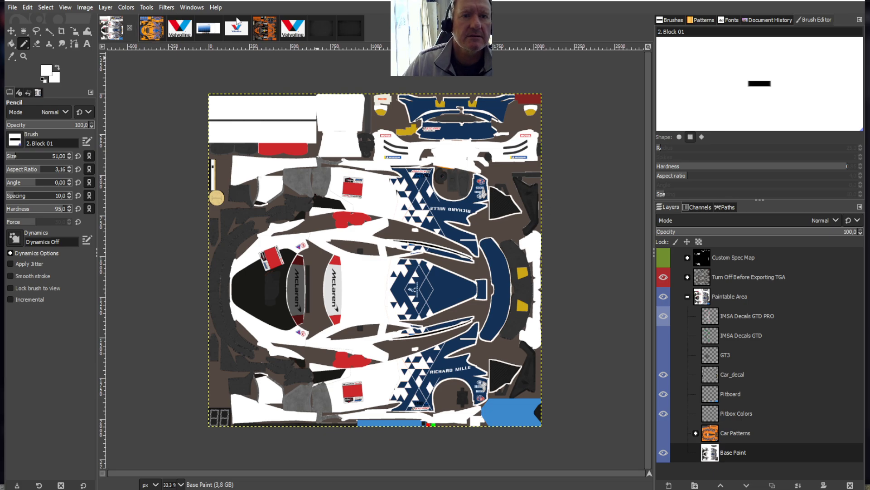
In car_514497.tga, outline the bumper piece with the ARROW and DARKTRACE lettering using Free Select and copy it
click(260, 25)
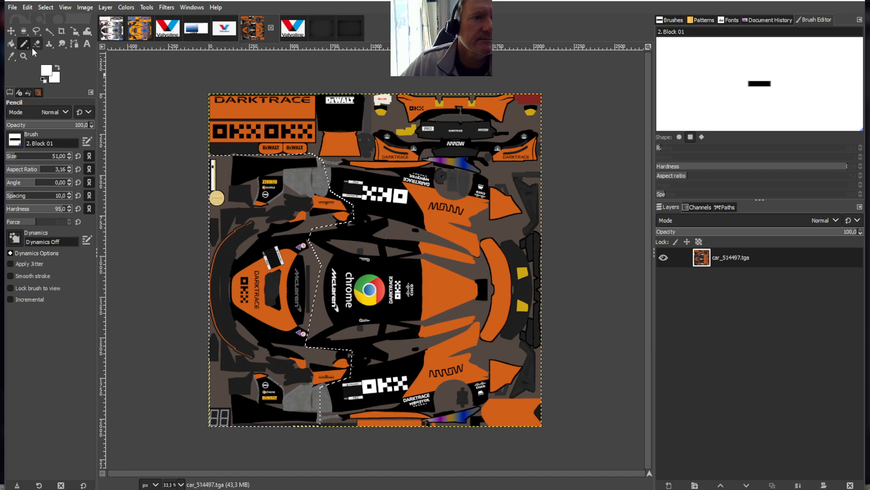
click(36, 30)
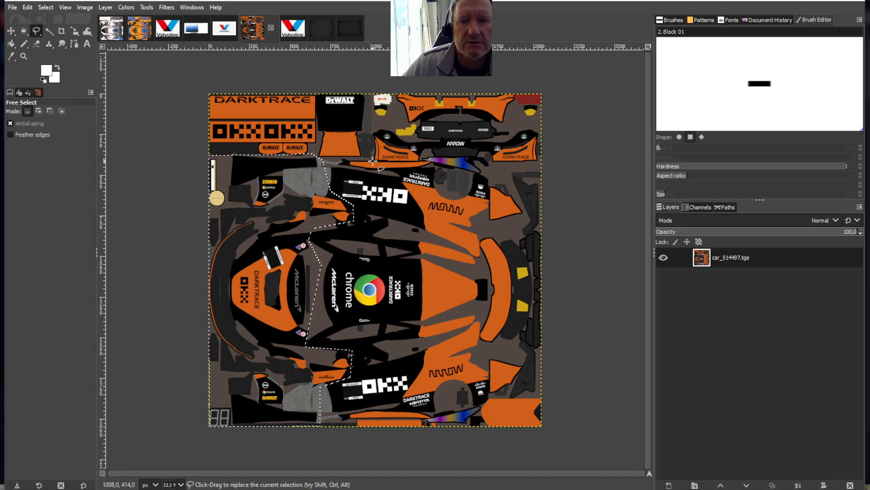
click(372, 161)
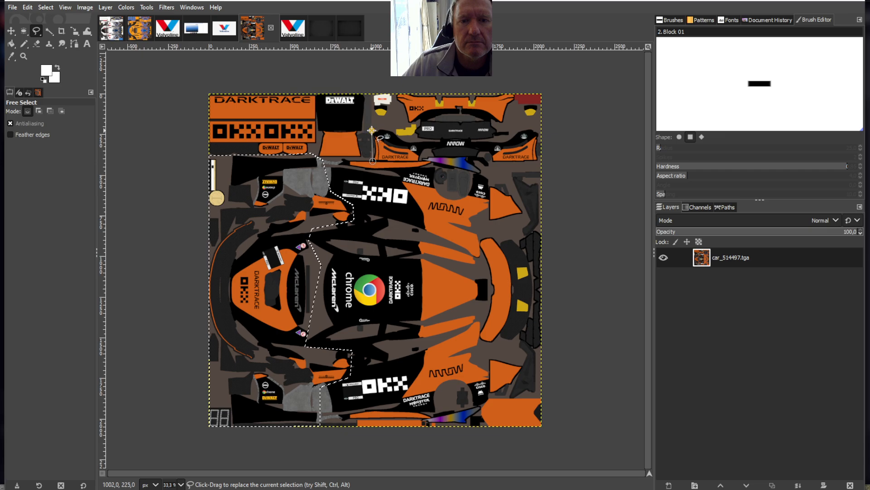
click(406, 140)
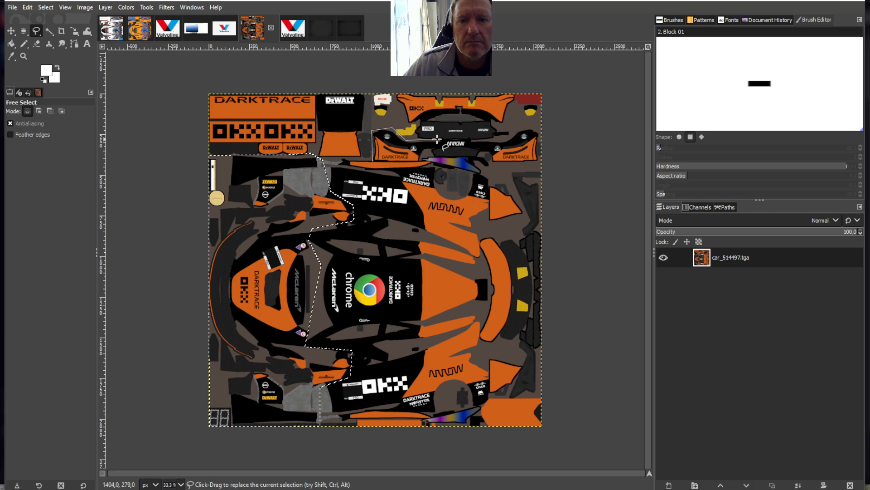
click(480, 140)
click(525, 125)
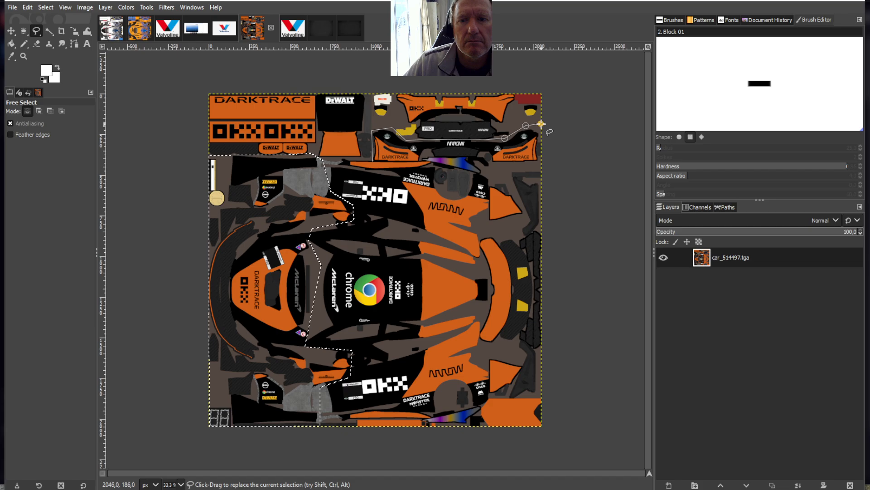
click(541, 123)
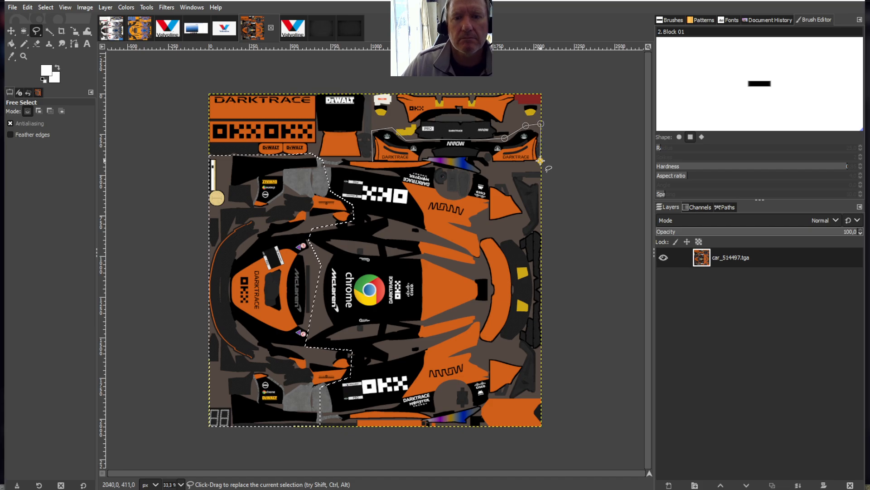
double_click(535, 161)
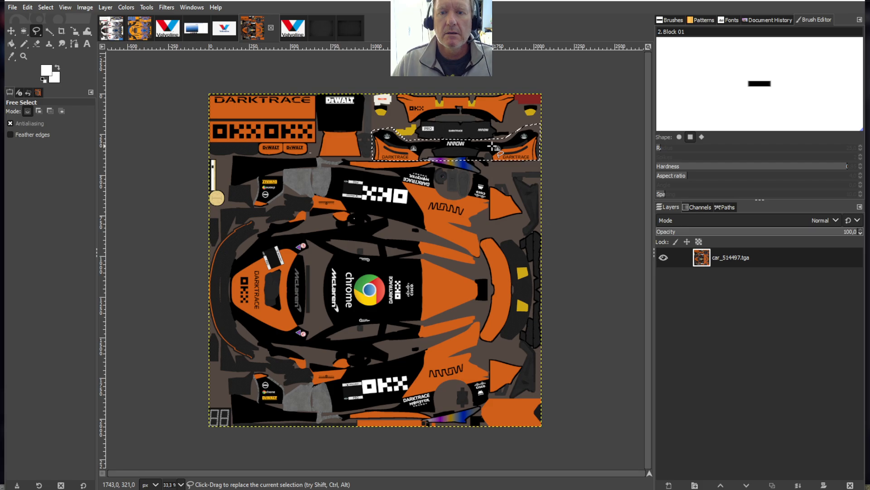
click(27, 7)
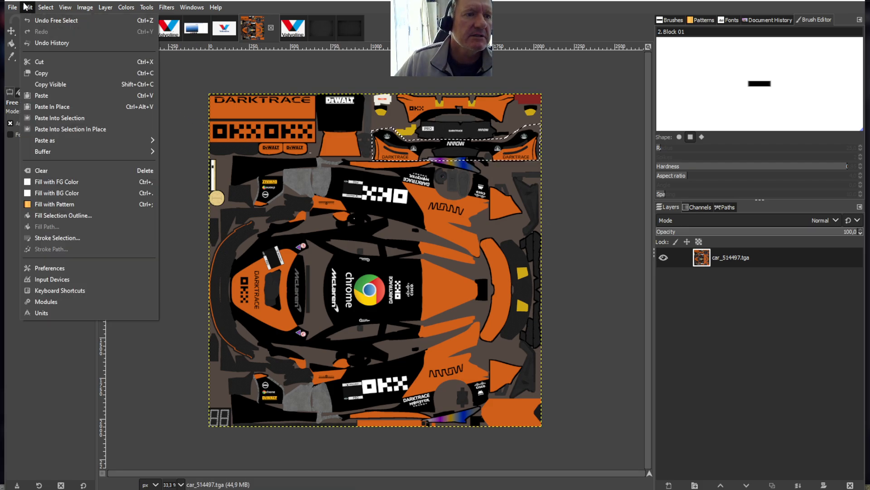
click(43, 73)
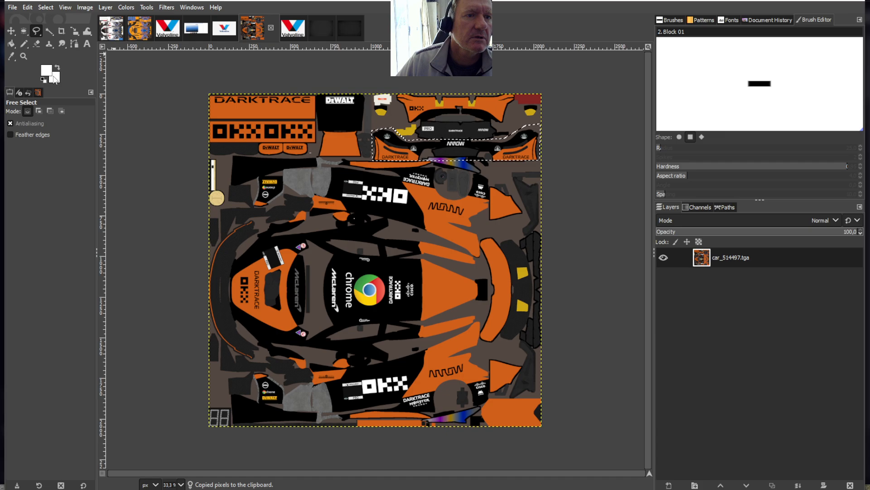
Paste the bumper piece into the car template, move it over the matching bumper without resizing it and anchor it to Base Paint
key(alt+1)
click(27, 7)
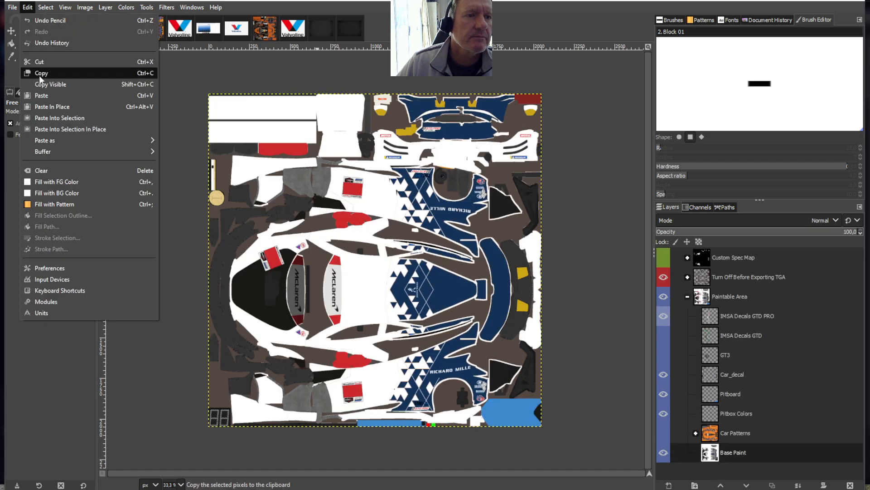
click(42, 98)
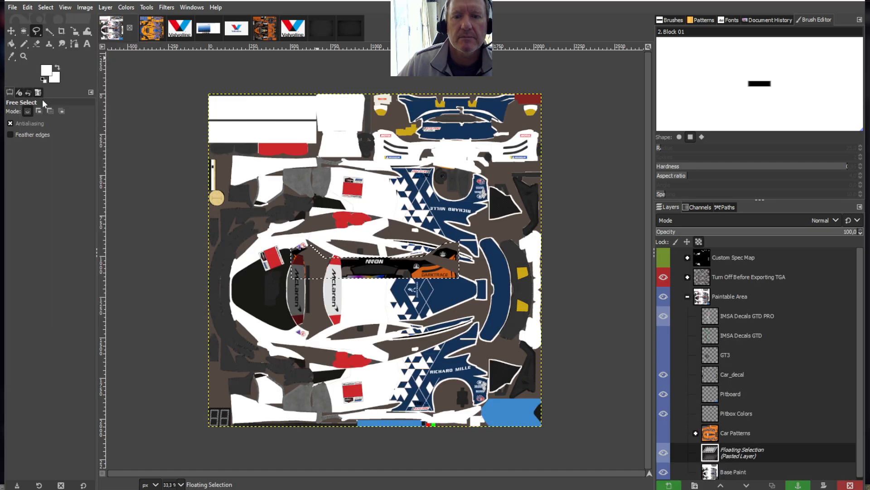
click(147, 8)
mouse_move(204, 43)
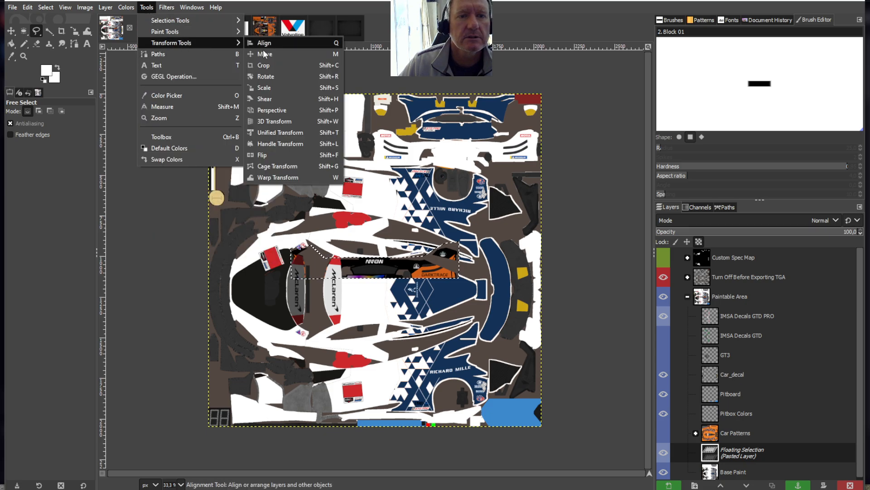
click(265, 88)
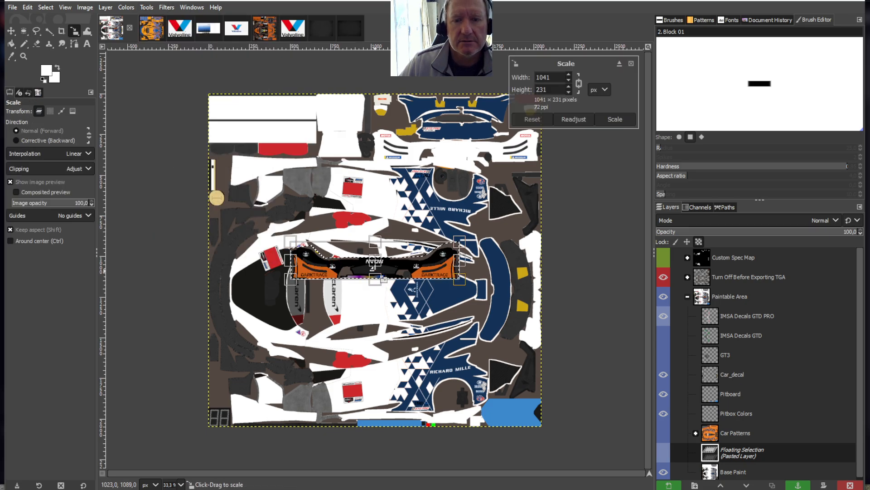
drag(387, 276, 465, 154)
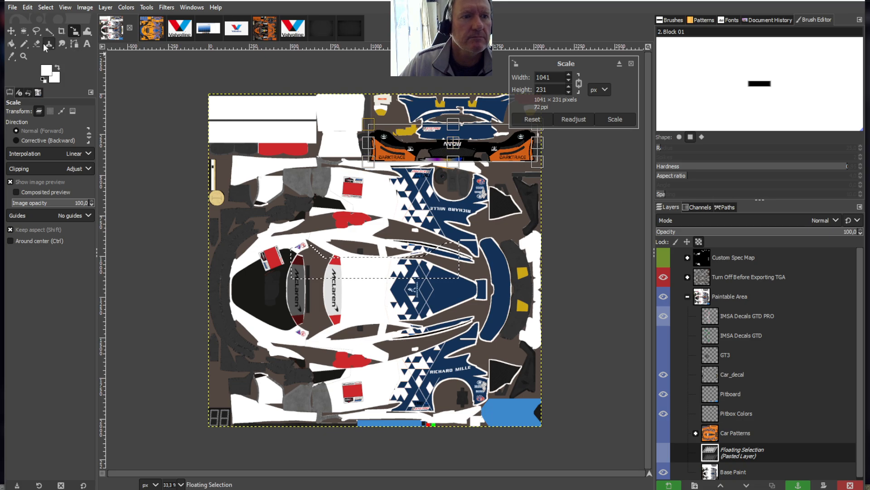
click(11, 44)
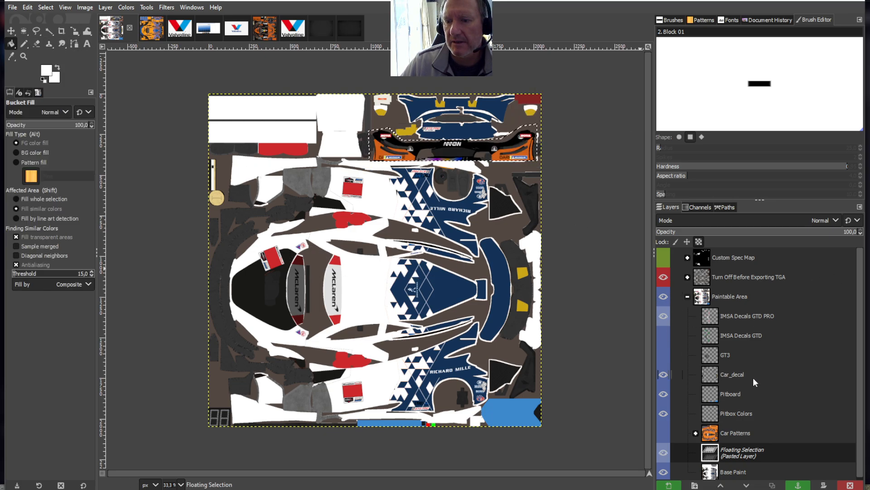
right_click(738, 448)
click(778, 232)
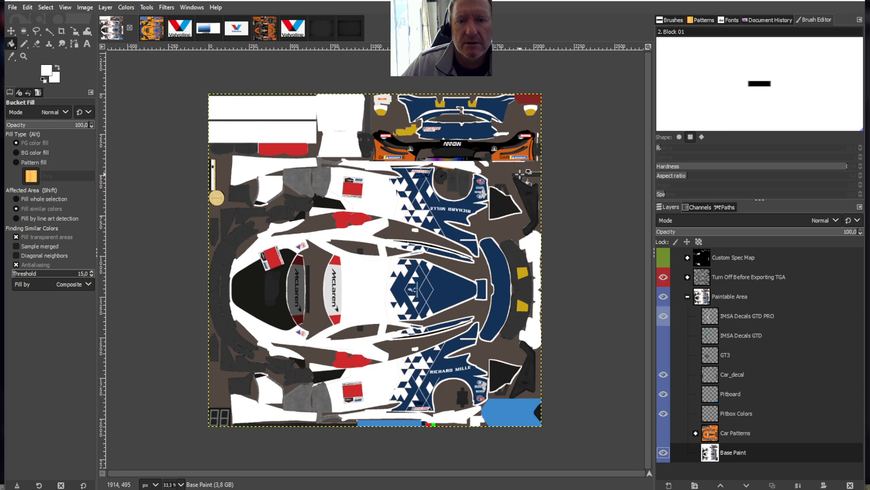
Bucket-fill the pasted bumper's black areas with white and its orange corners with the black sampled from the bonnet
click(267, 30)
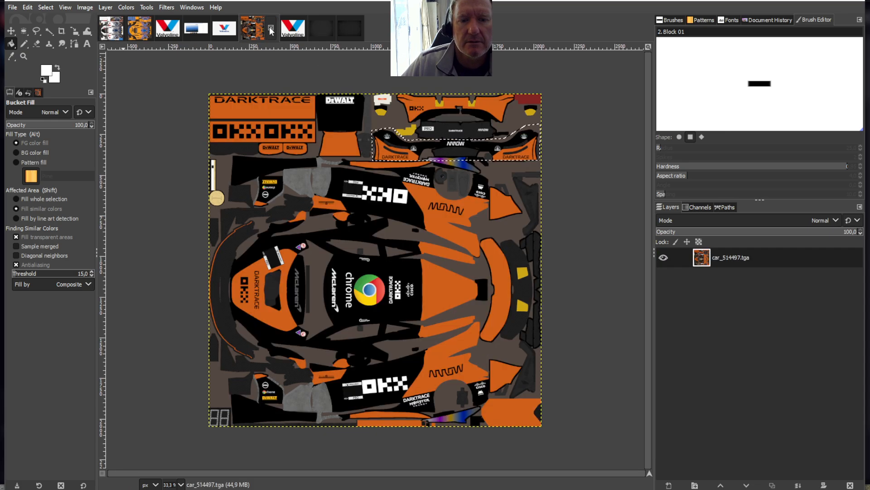
click(106, 26)
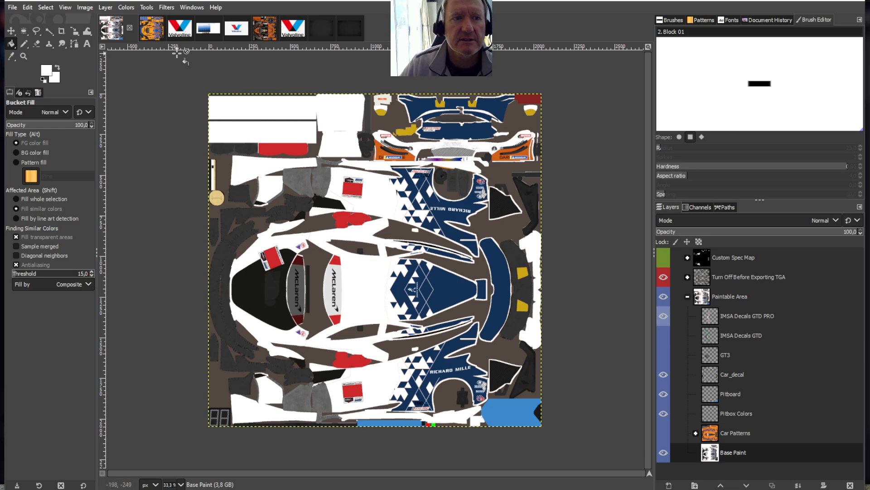
click(11, 56)
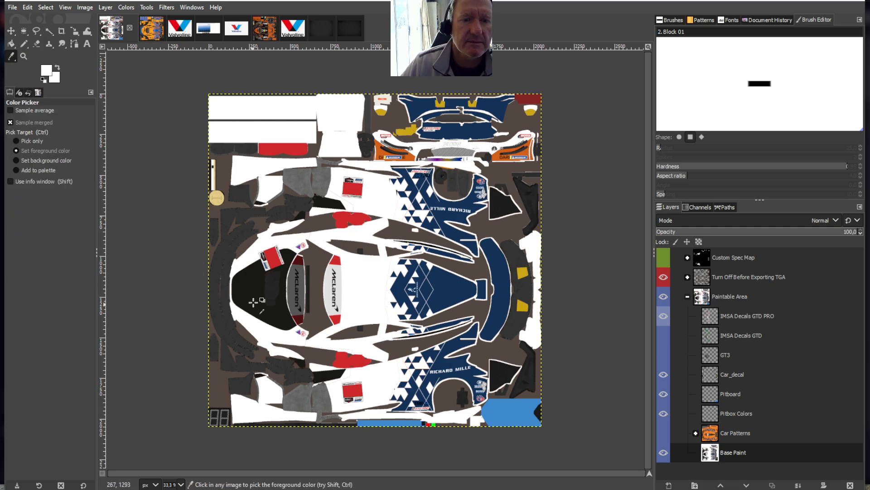
click(254, 293)
click(13, 45)
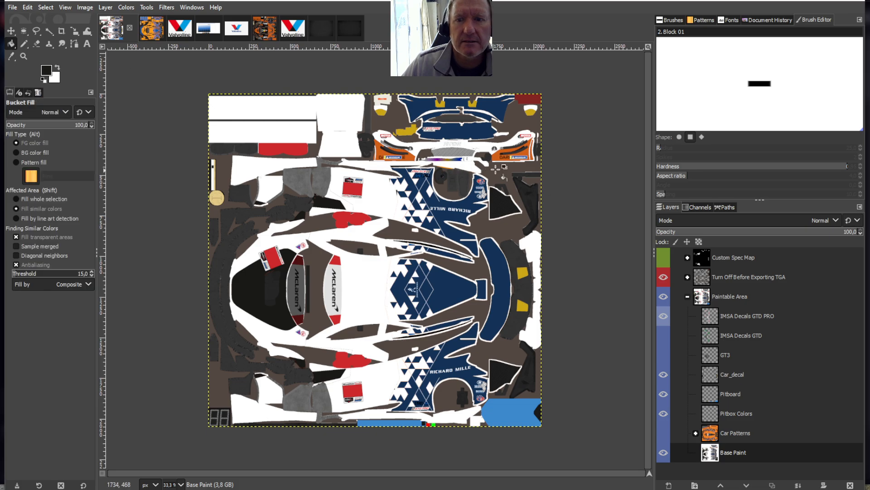
click(534, 151)
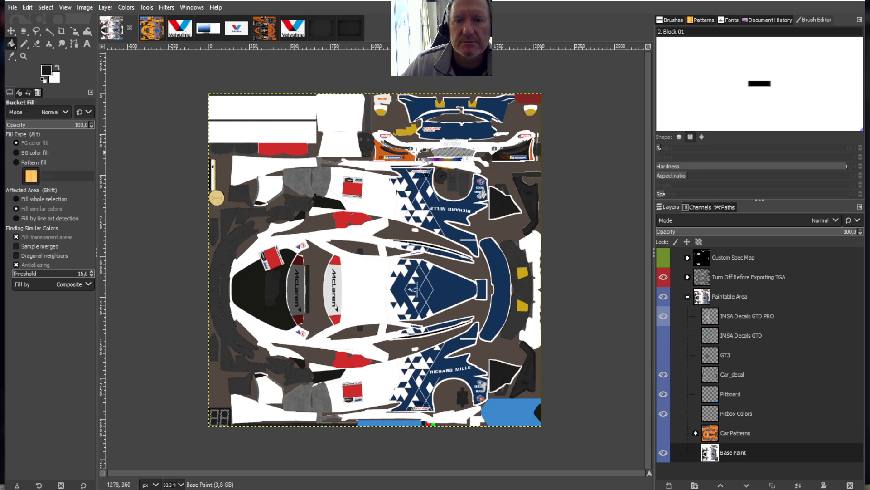
click(413, 157)
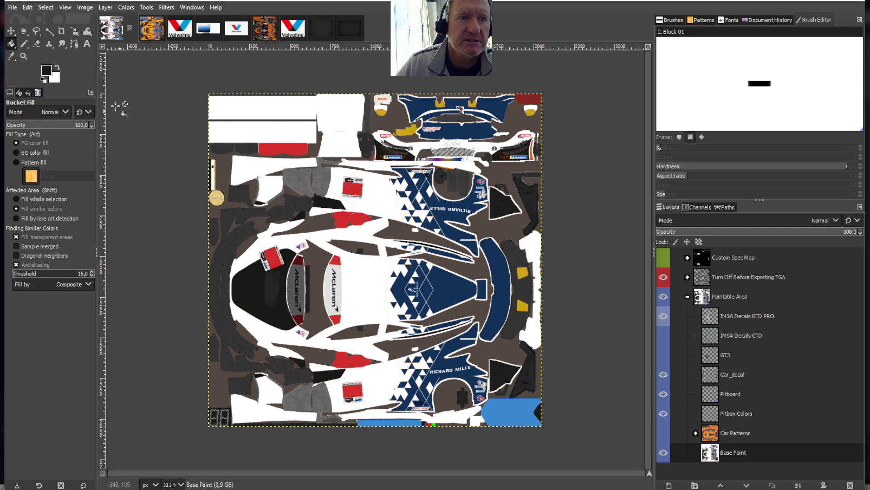
With the Pencil, cover the bumper's leftover orange edges in black and its ARROW lettering in white sampled from the body
click(24, 44)
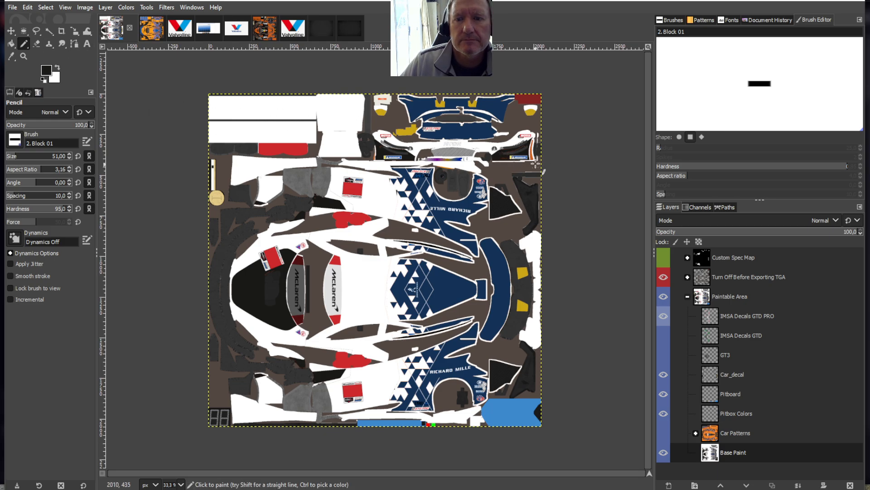
click(11, 43)
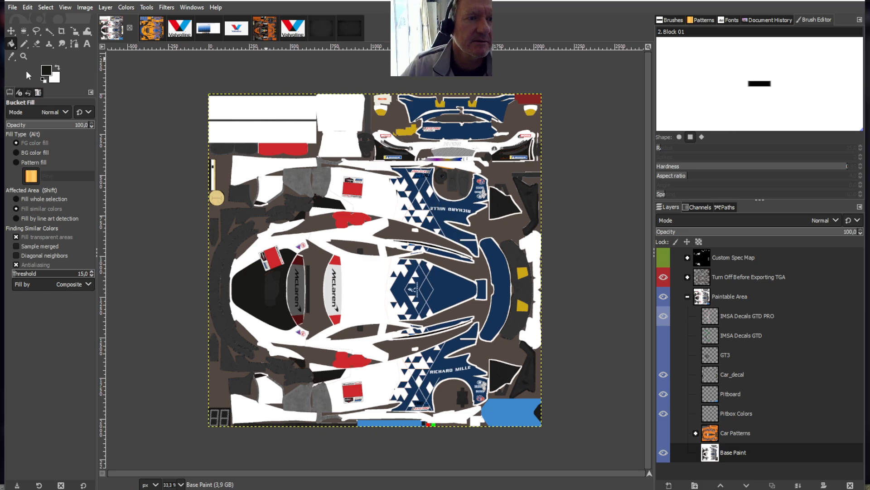
click(11, 58)
click(388, 204)
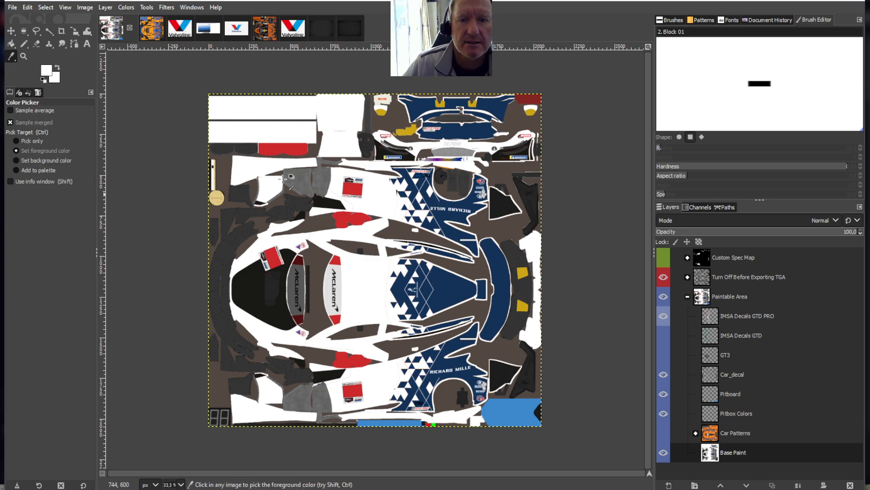
key(n)
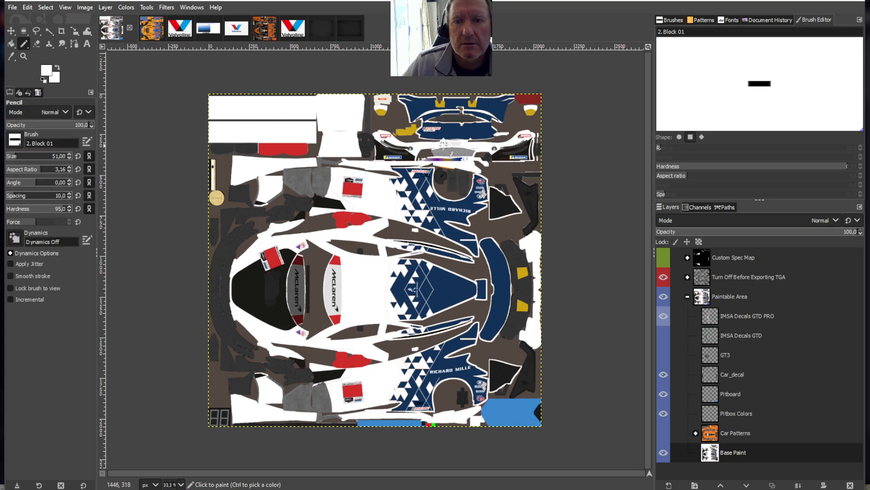
drag(447, 143, 467, 148)
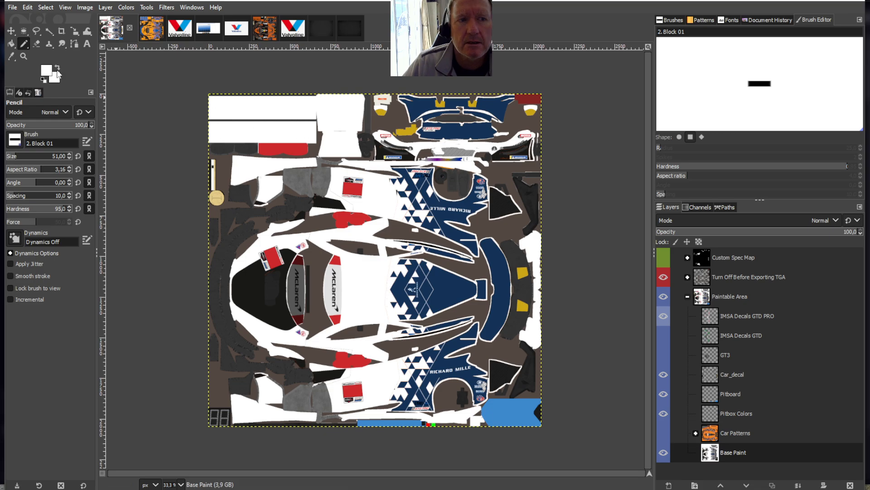
click(27, 7)
click(34, 20)
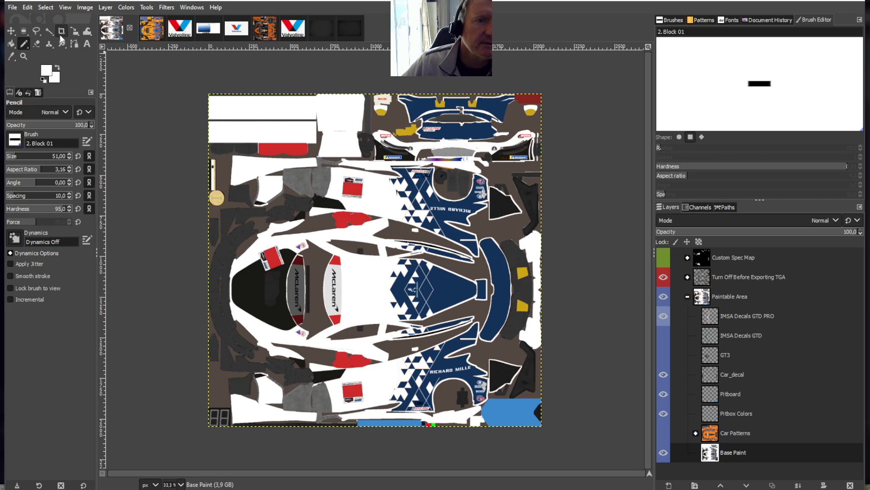
Outline the upper part of the white panel at the template's top edge, beside the wide white strips, using Free Select
click(36, 31)
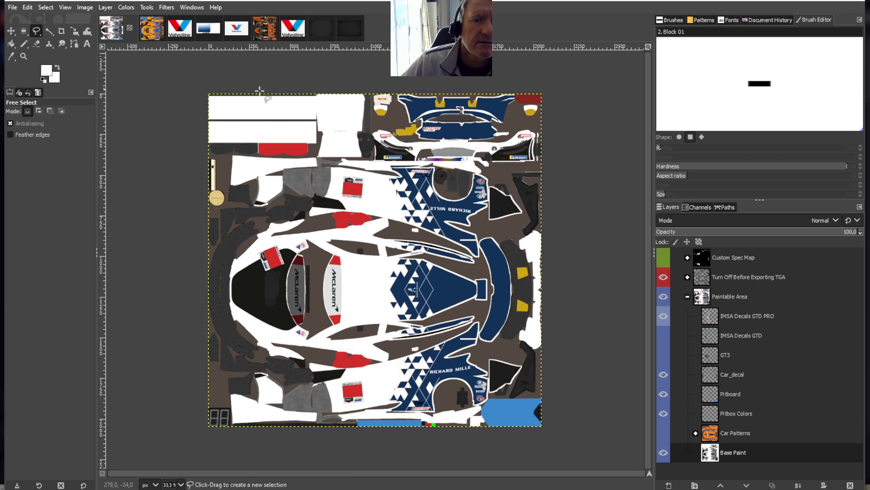
click(315, 93)
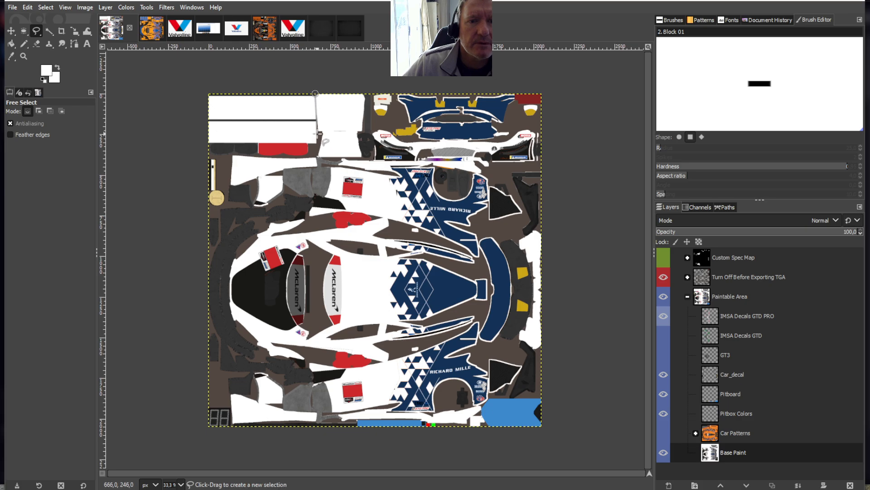
click(317, 133)
click(367, 132)
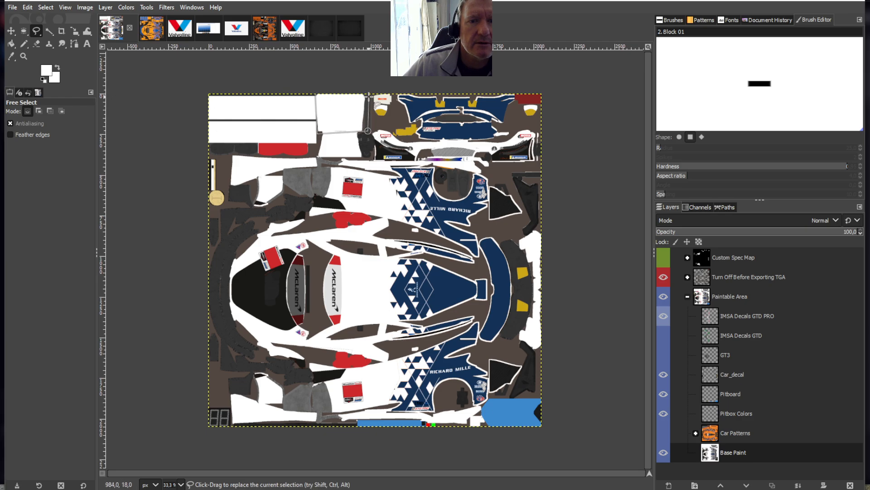
double_click(368, 94)
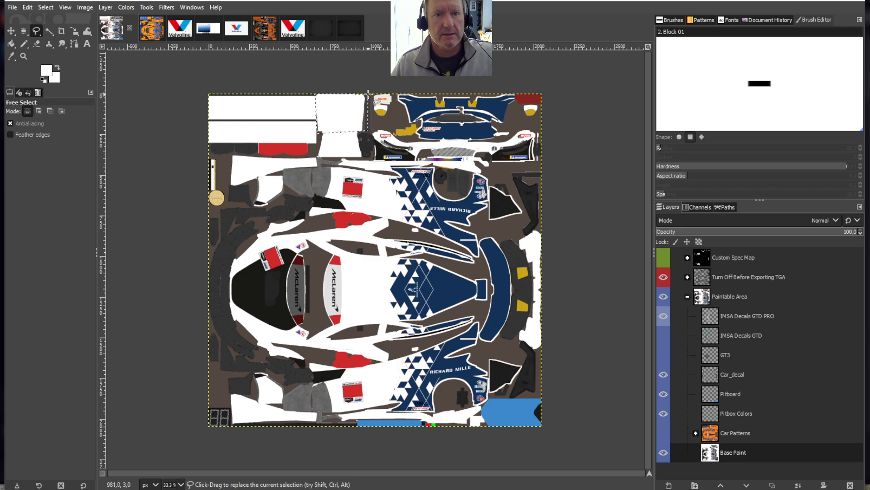
Bucket-fill the outlined white panel area with the recently used near-black and extend the selection to the whole image
click(45, 71)
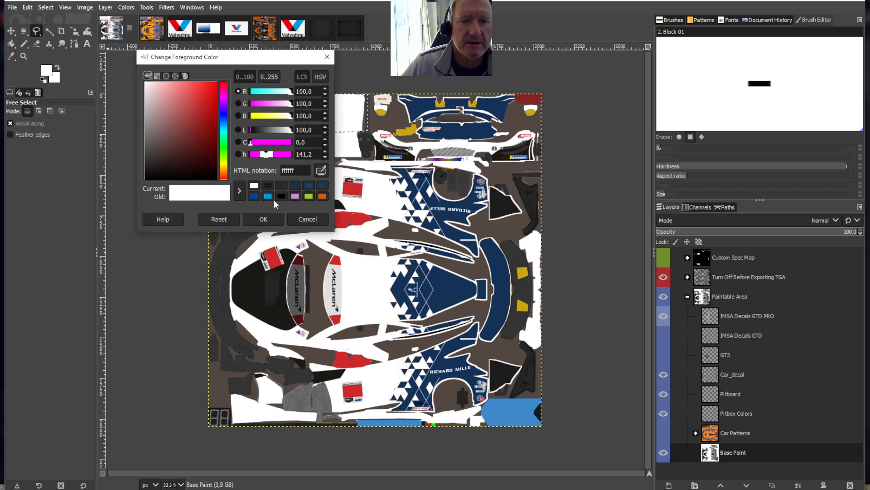
click(268, 185)
click(264, 219)
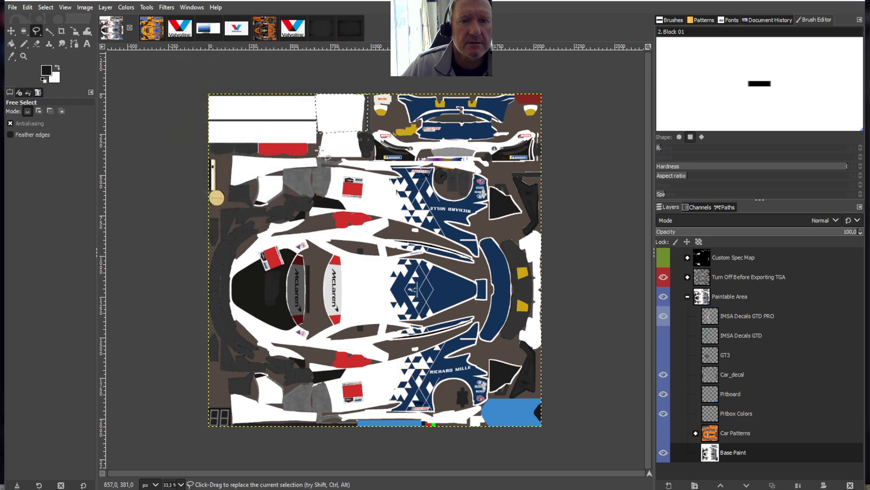
click(322, 113)
key(shift+b)
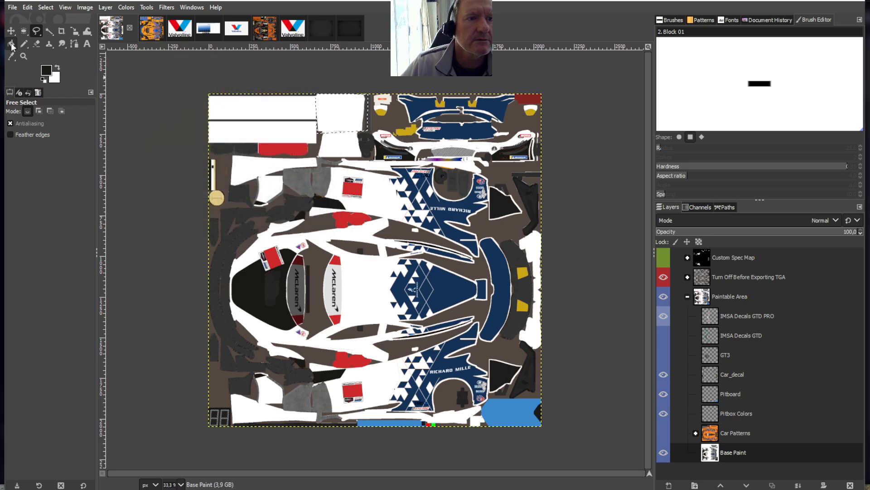
click(322, 117)
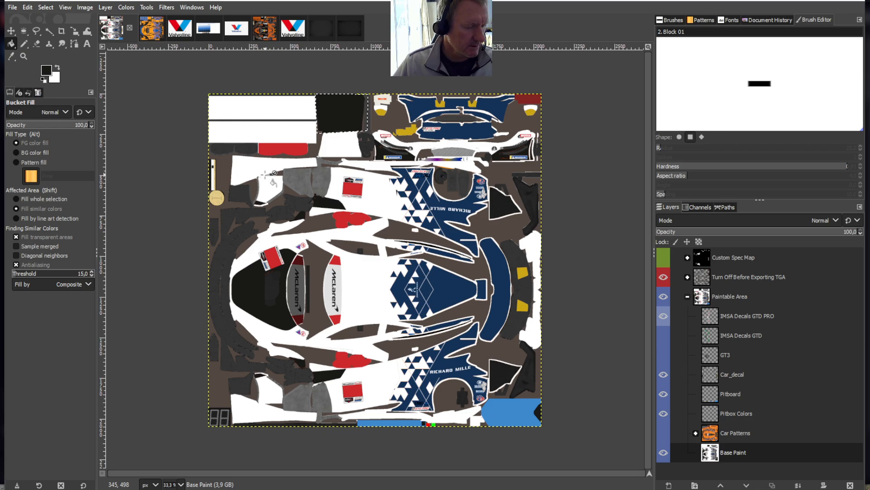
key(ctrl+a)
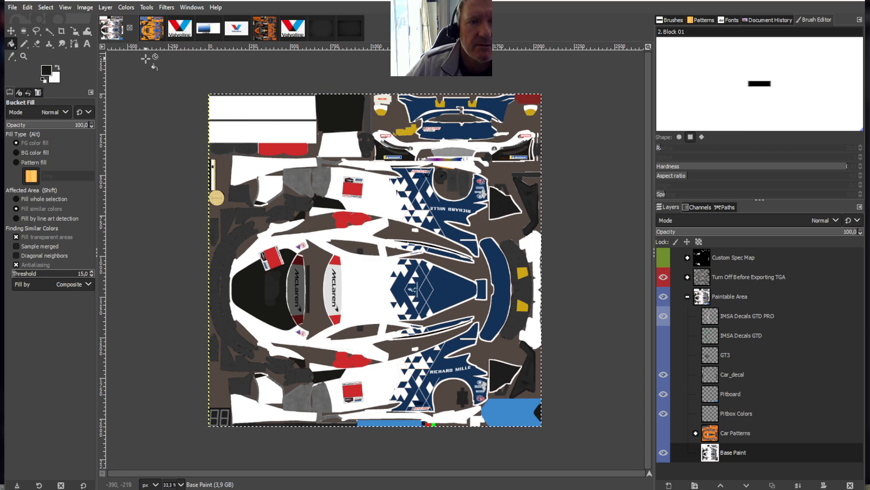
In the Valvoline logo image 5455.png, make the white background transparent with Color to Alpha
click(236, 30)
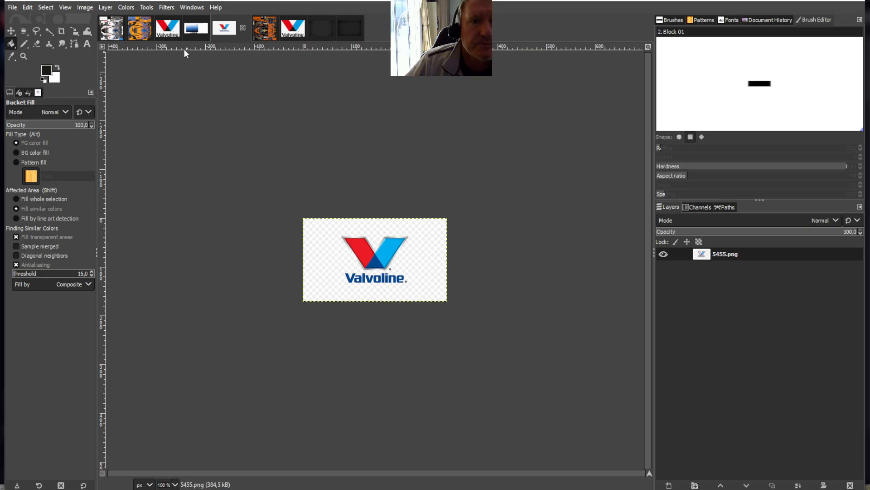
click(121, 27)
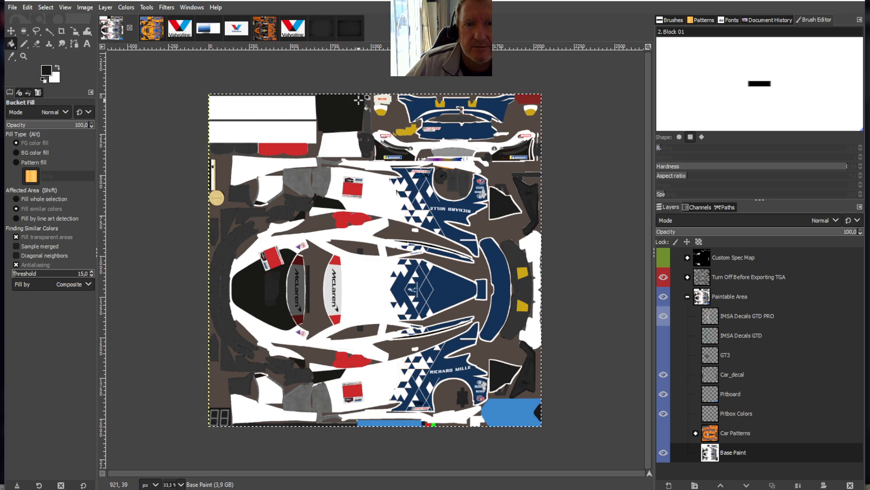
click(236, 29)
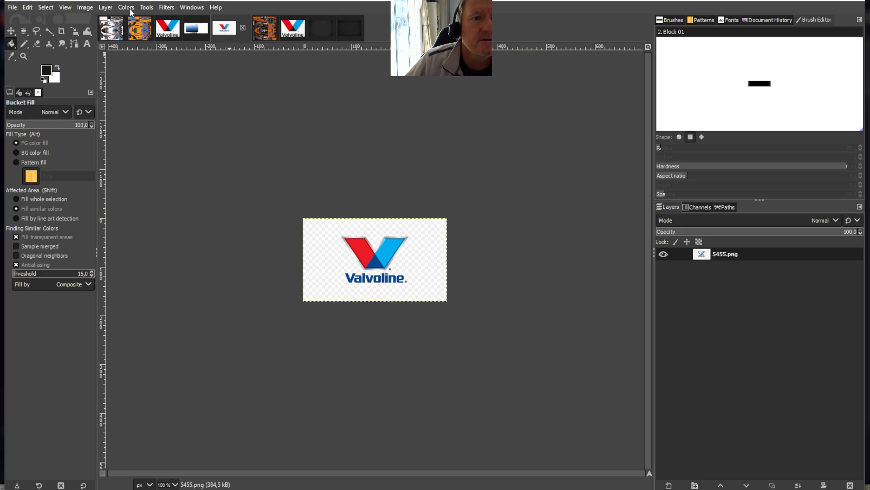
click(146, 10)
mouse_move(173, 43)
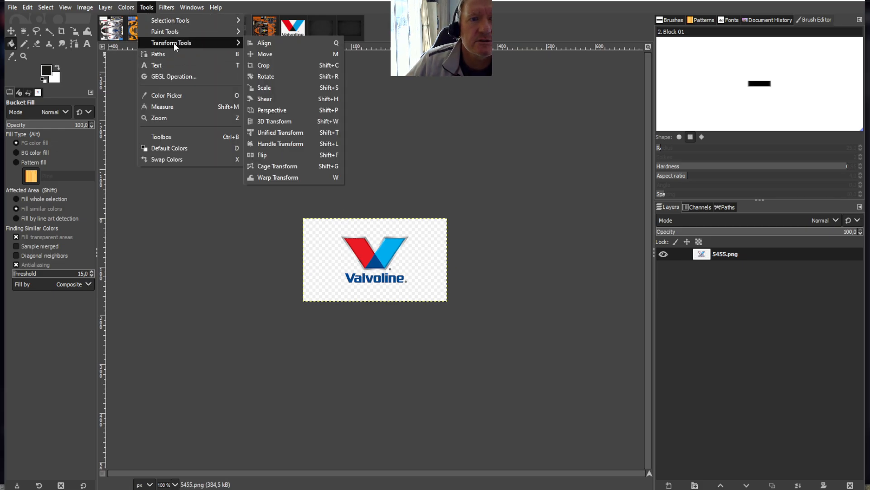
click(147, 7)
click(105, 7)
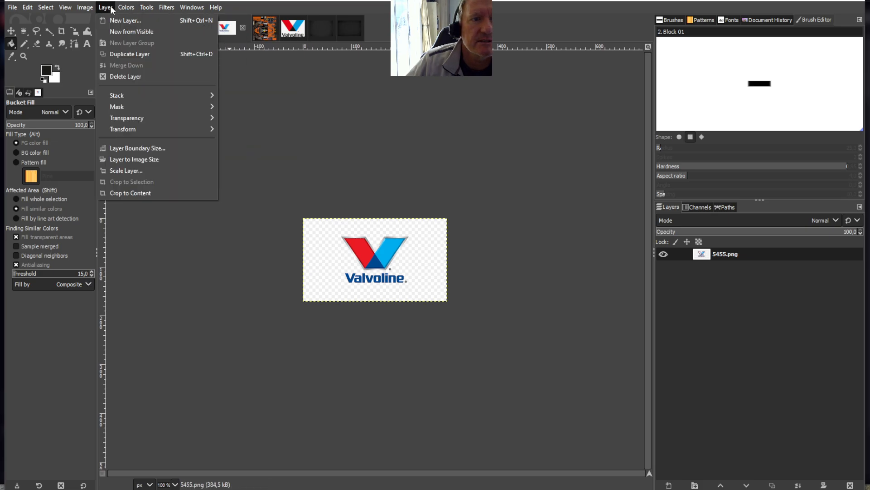
mouse_move(152, 118)
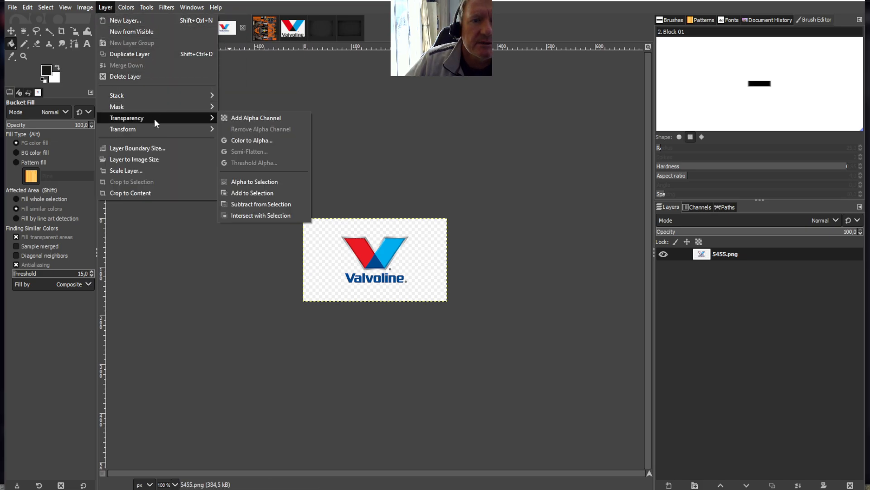
click(252, 140)
click(182, 214)
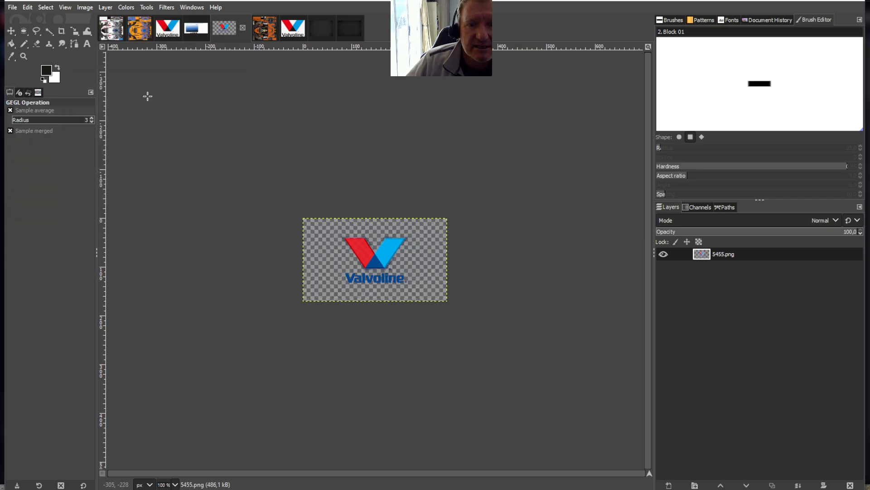
Crop the 5455.png layer to the Valvoline lettering at 125 × 26 px and copy it
click(66, 32)
mouse_move(344, 272)
mouse_down()
mouse_move(355, 282)
mouse_move(406, 286)
mouse_up()
click(379, 278)
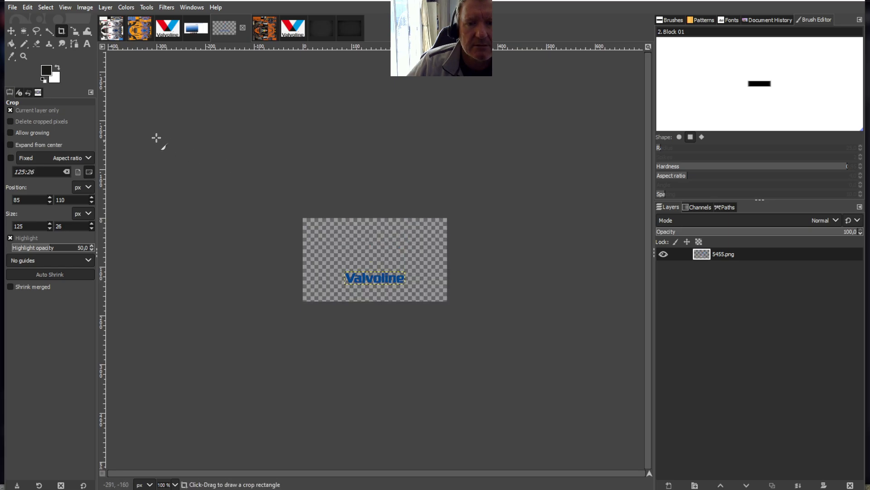
click(28, 8)
click(49, 71)
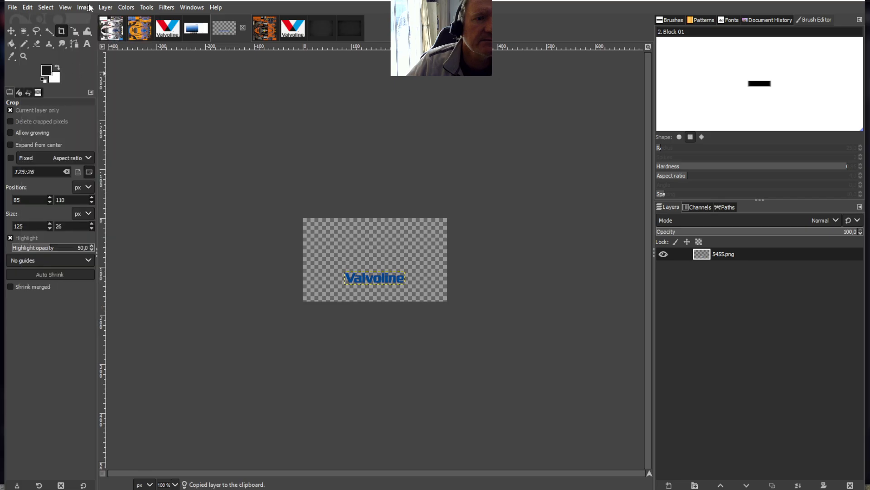
Paste the copied Valvoline lettering into the car template on top of Base Paint
click(112, 29)
click(28, 7)
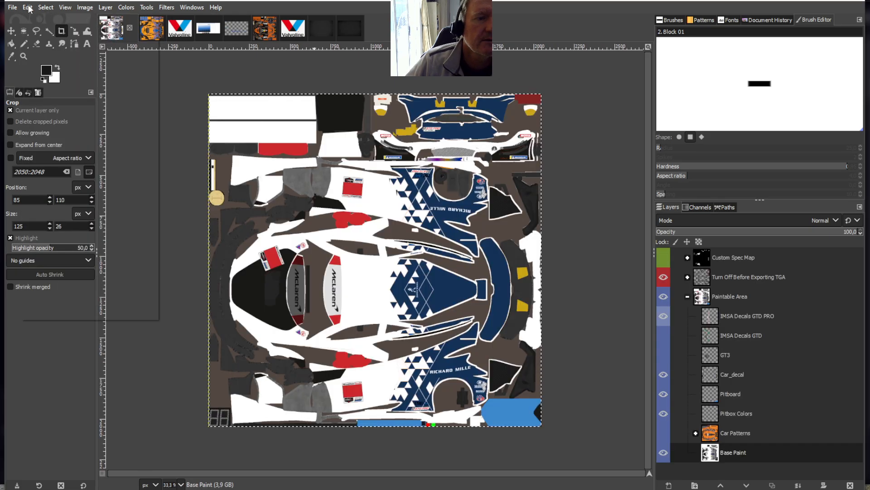
click(38, 93)
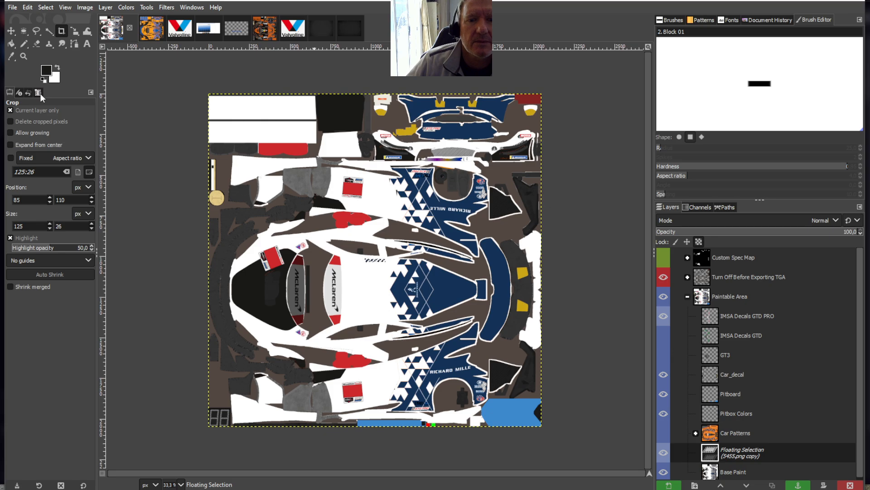
Scale the lettering to 285 × 59 px along the top edge of the black panel and anchor it to Base Paint
click(146, 7)
mouse_move(184, 41)
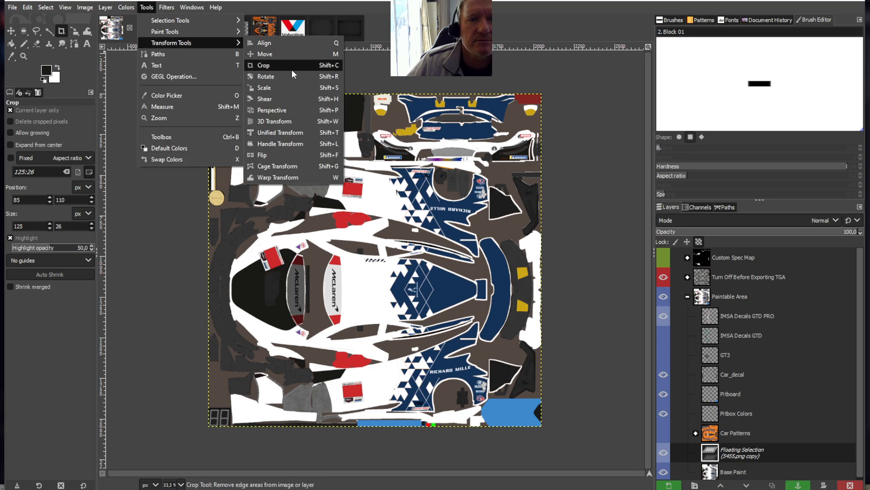
click(271, 87)
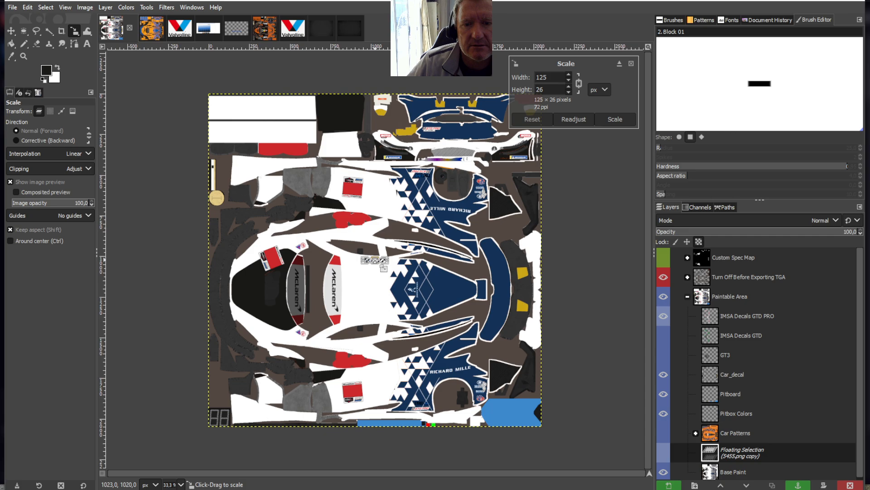
drag(383, 267, 316, 99)
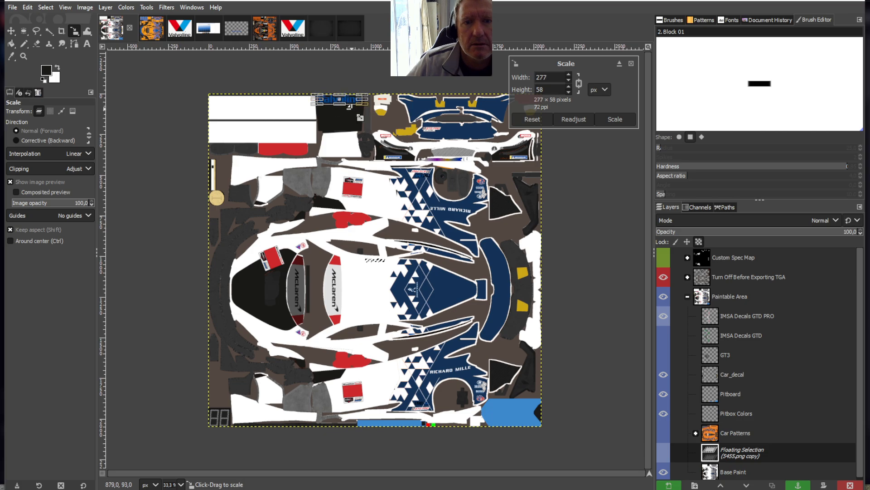
drag(370, 106, 372, 107)
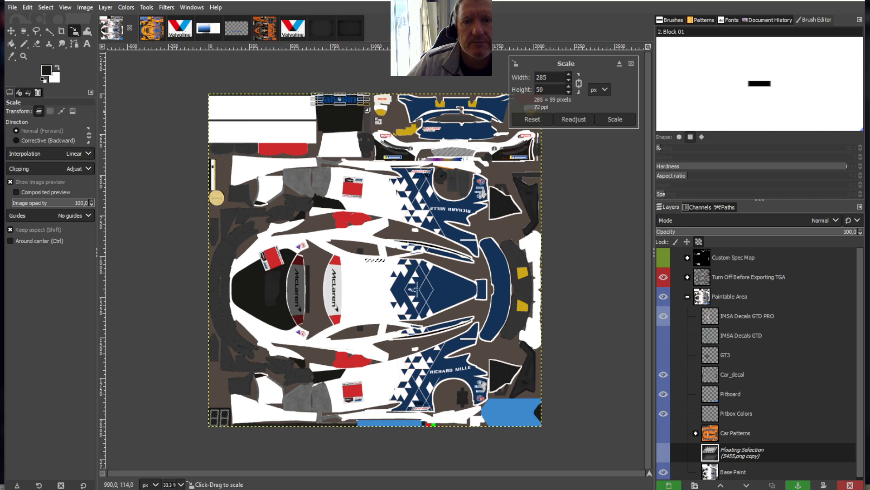
click(15, 46)
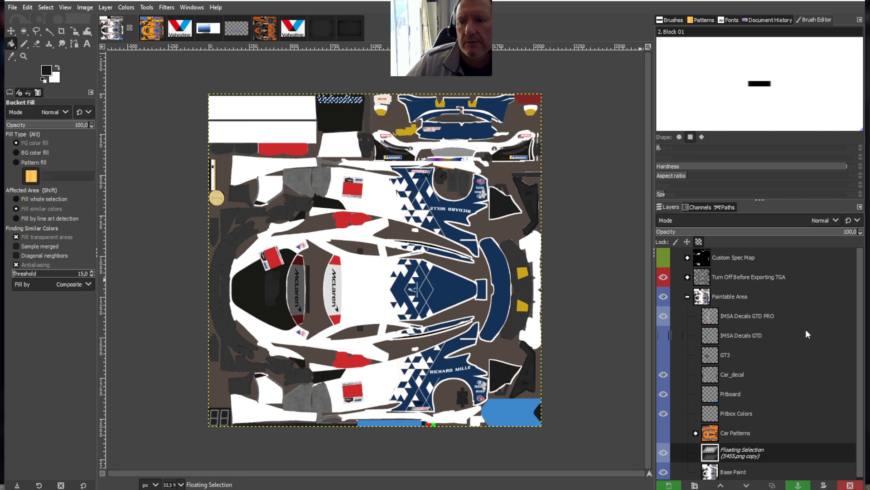
right_click(755, 443)
click(793, 225)
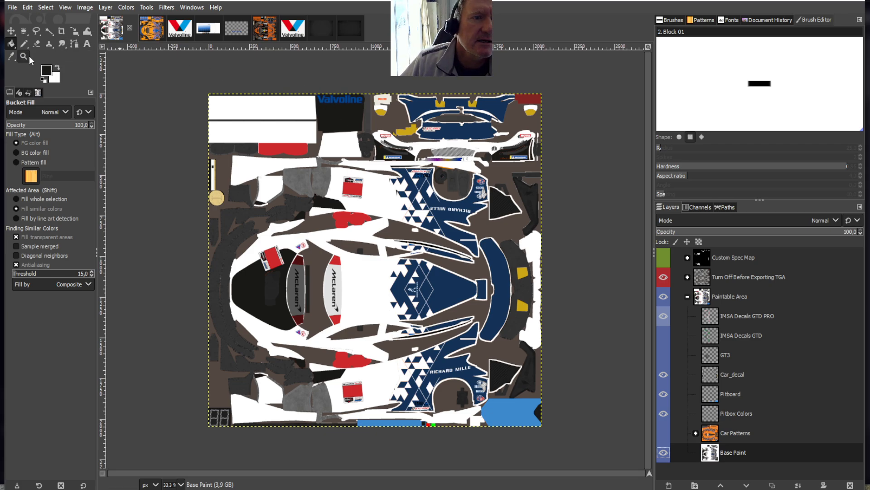
Bucket-fill the Valvoline letters on the black panel with white sampled from the adjacent strip and save tutorial2.xcf
click(11, 60)
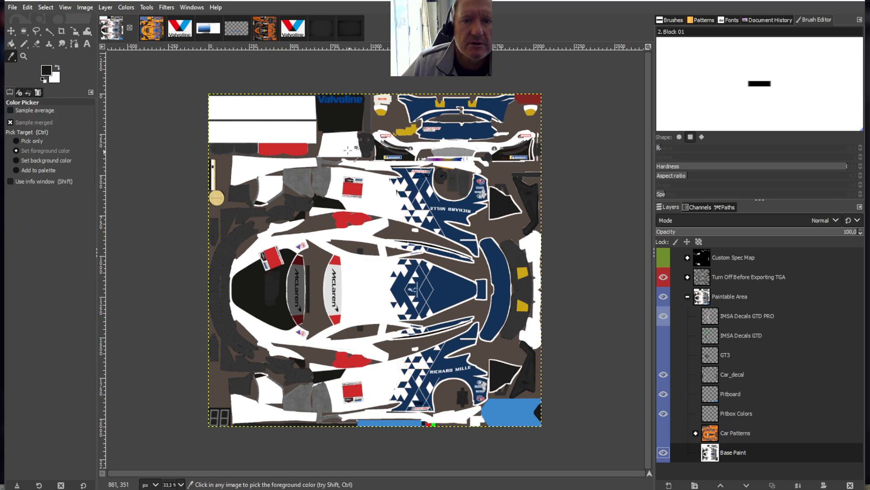
click(233, 114)
click(11, 44)
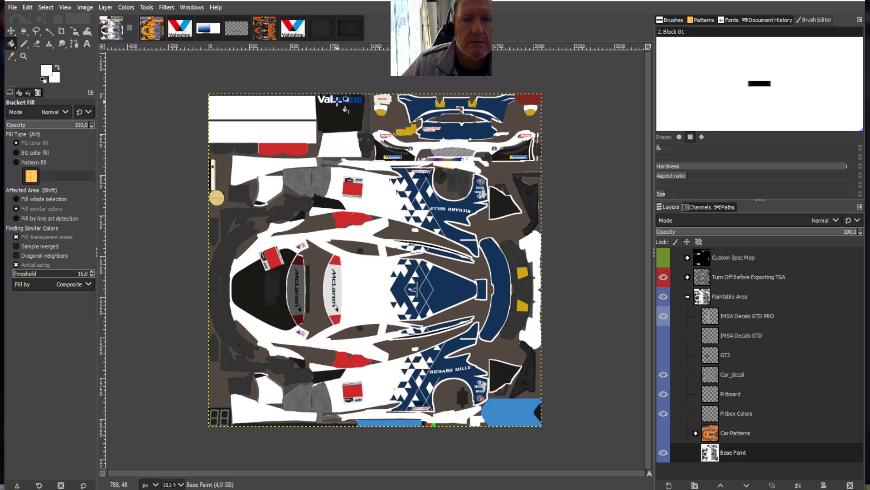
click(343, 101)
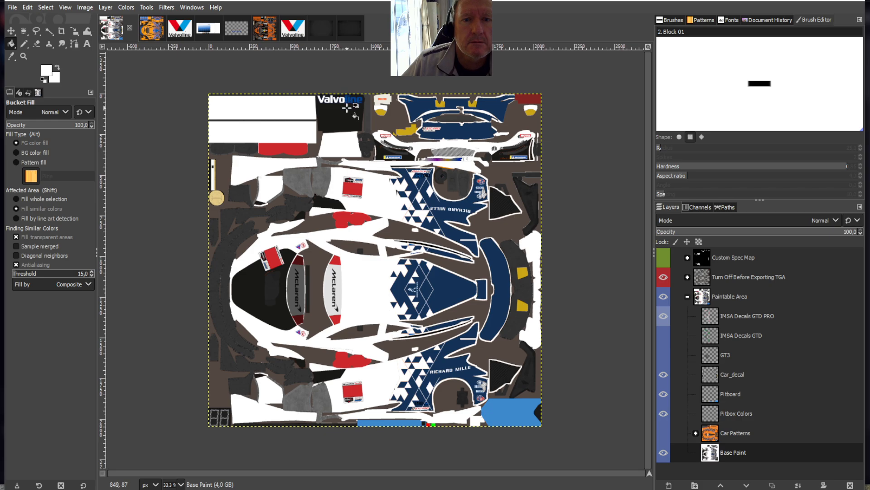
click(347, 100)
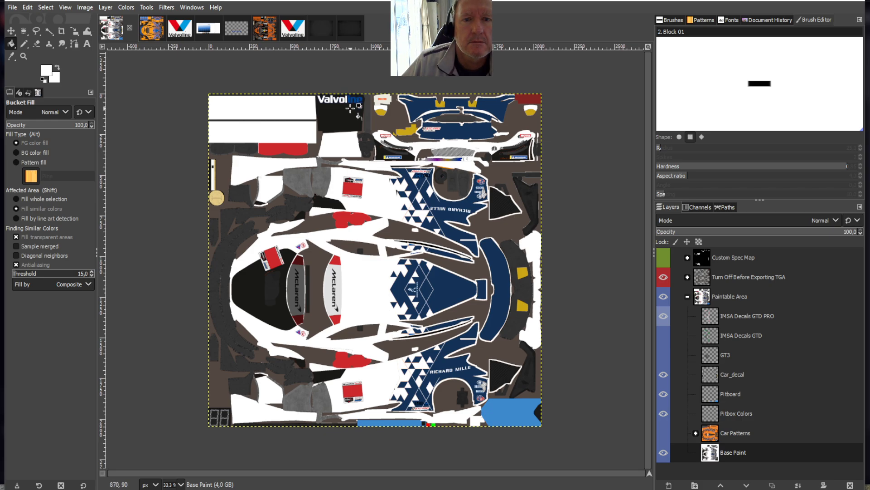
click(349, 102)
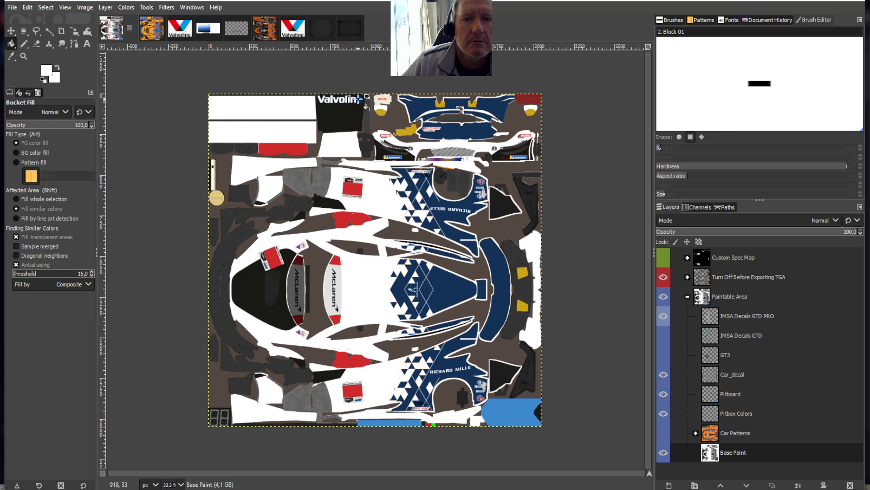
click(12, 8)
click(31, 94)
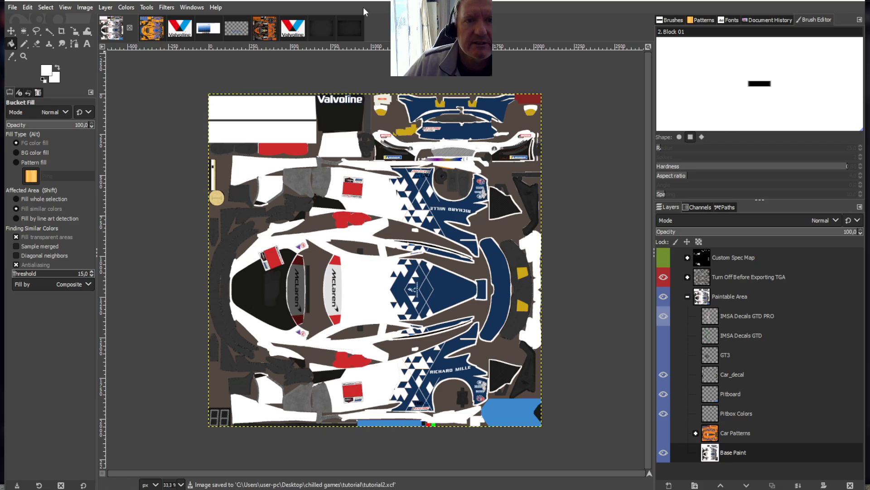
Undo the crop in 5455.png to bring back the full Valvoline logo and activate the Crop tool again
click(237, 29)
click(31, 7)
click(31, 18)
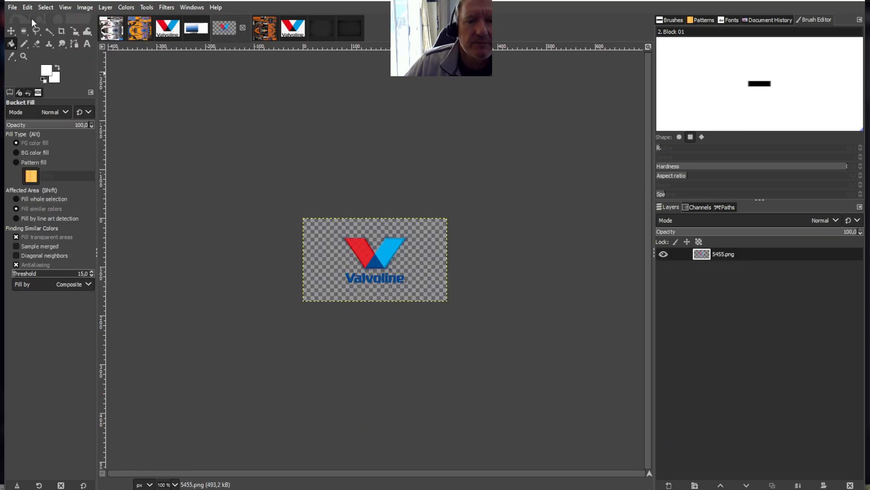
key(shift+c)
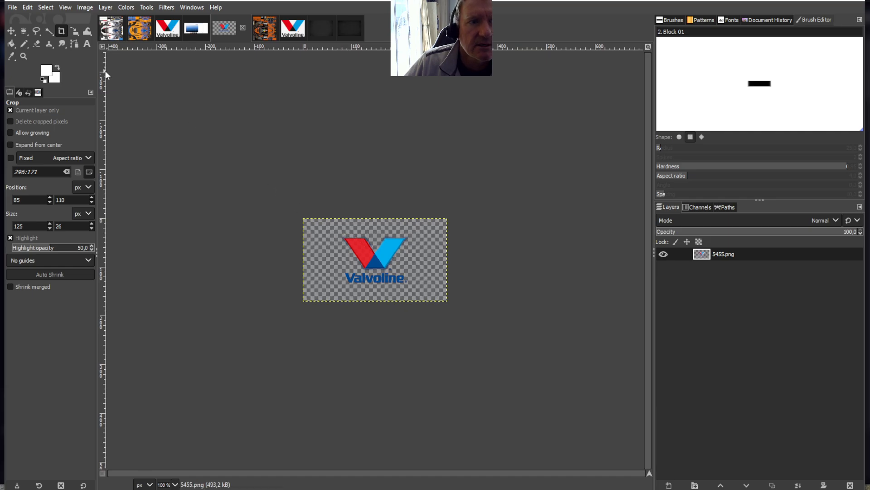
Free-select the V emblem above the Valvoline lettering in the logo image and copy it
click(39, 29)
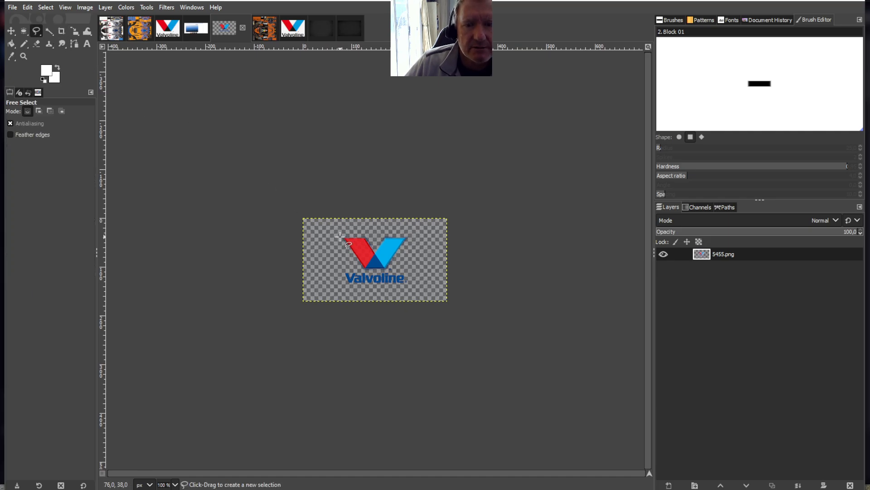
mouse_move(340, 236)
mouse_down()
mouse_move(362, 270)
mouse_move(393, 269)
mouse_move(405, 249)
mouse_up()
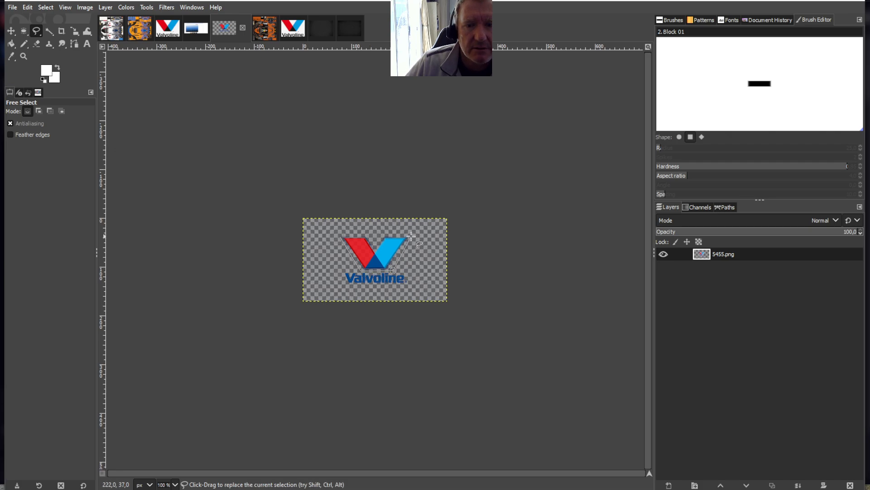
drag(362, 234, 340, 236)
key(Return)
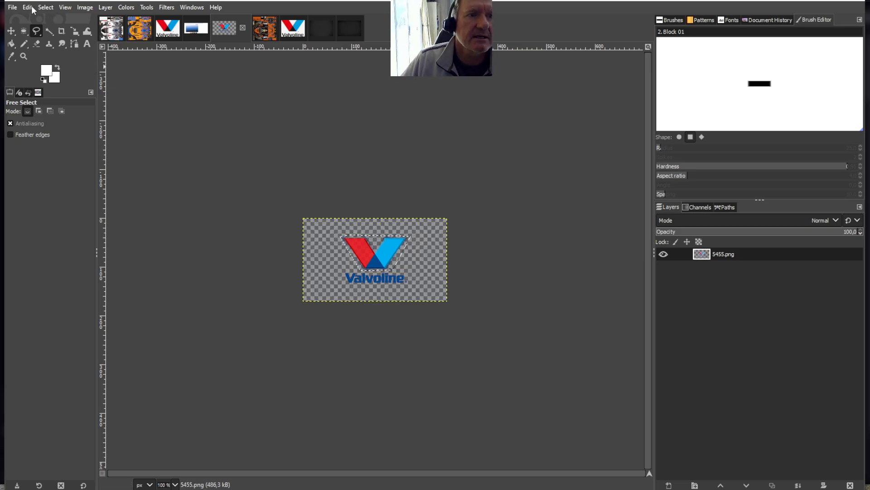
click(29, 7)
click(43, 73)
Paste the copied emblem into the white and blue McLaren livery template and rotate it 90° clockwise
click(111, 28)
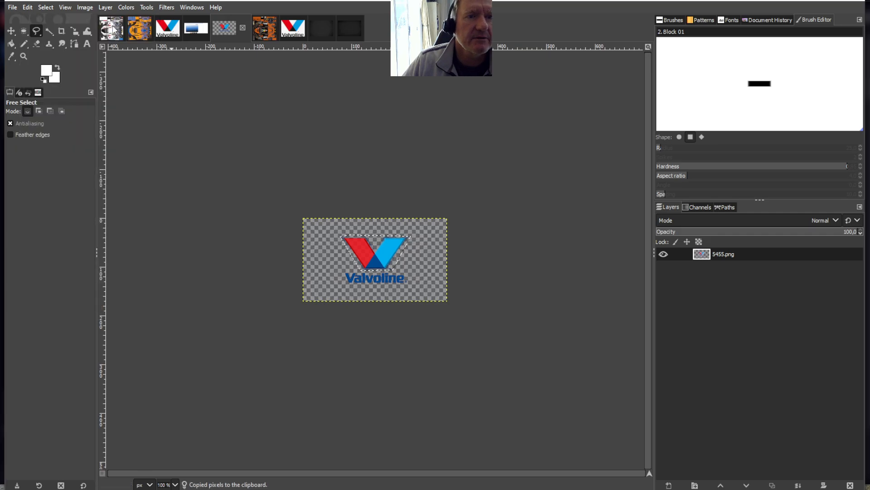
click(29, 7)
click(51, 94)
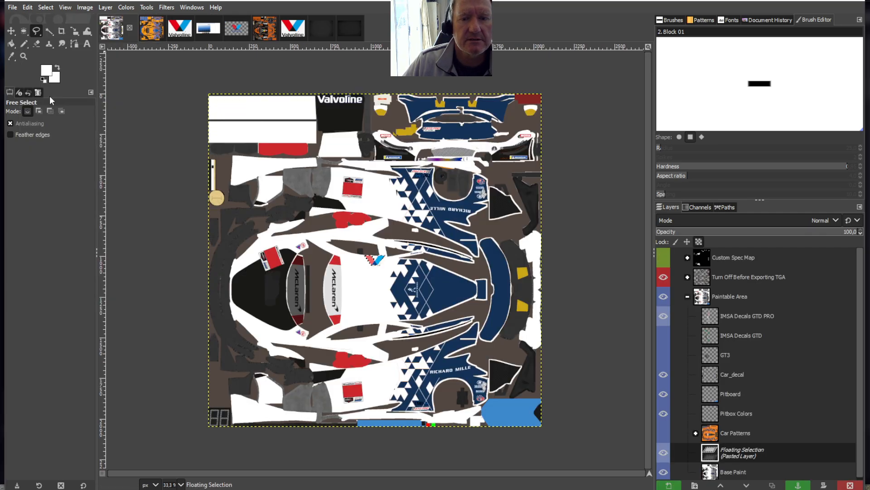
click(146, 7)
mouse_move(190, 43)
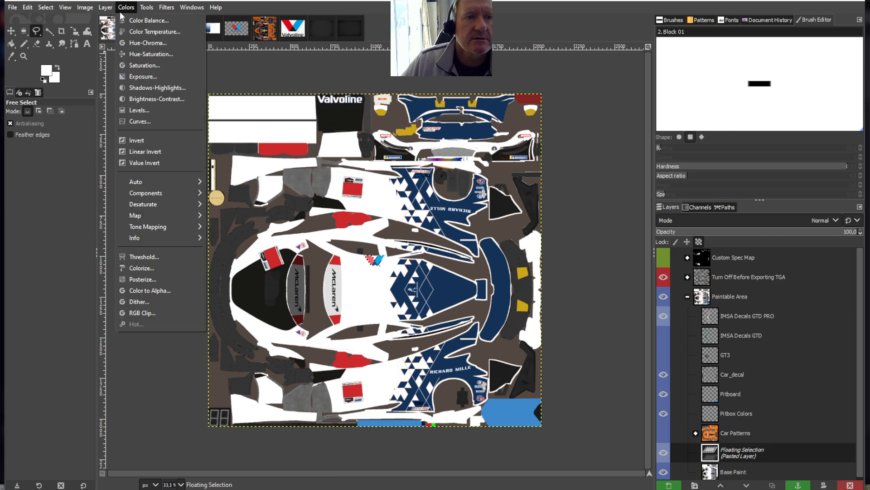
mouse_move(106, 12)
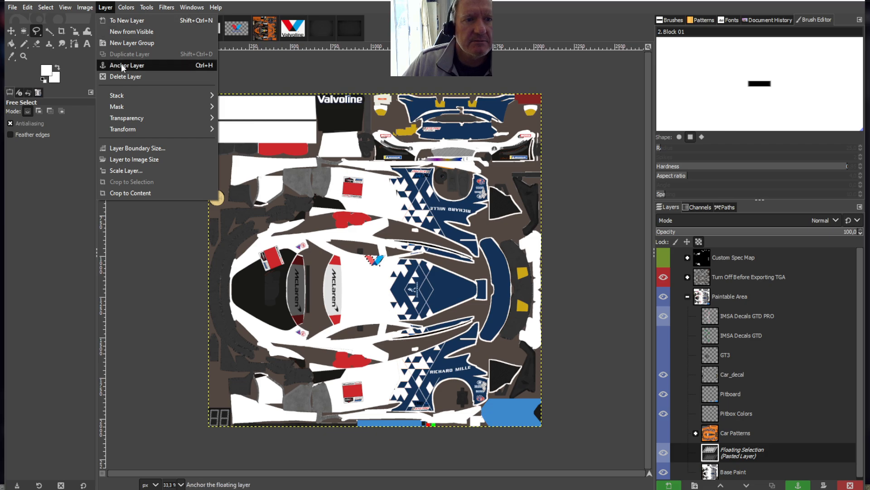
mouse_move(129, 119)
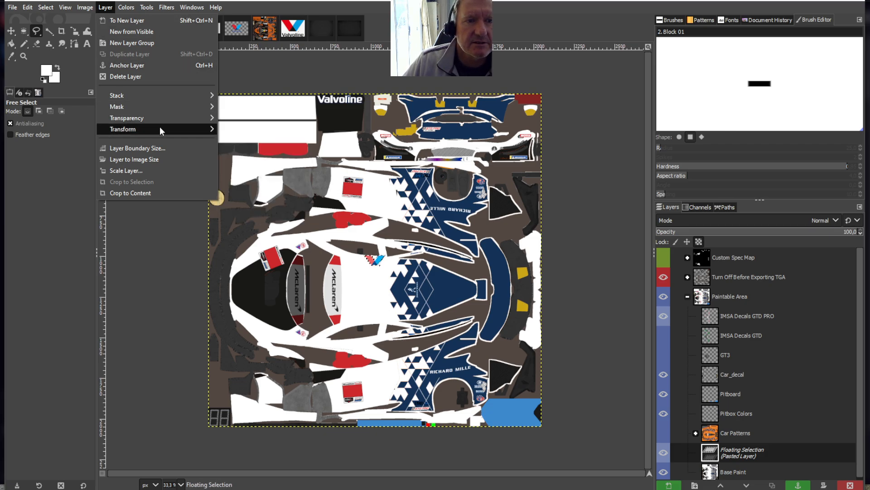
mouse_move(176, 131)
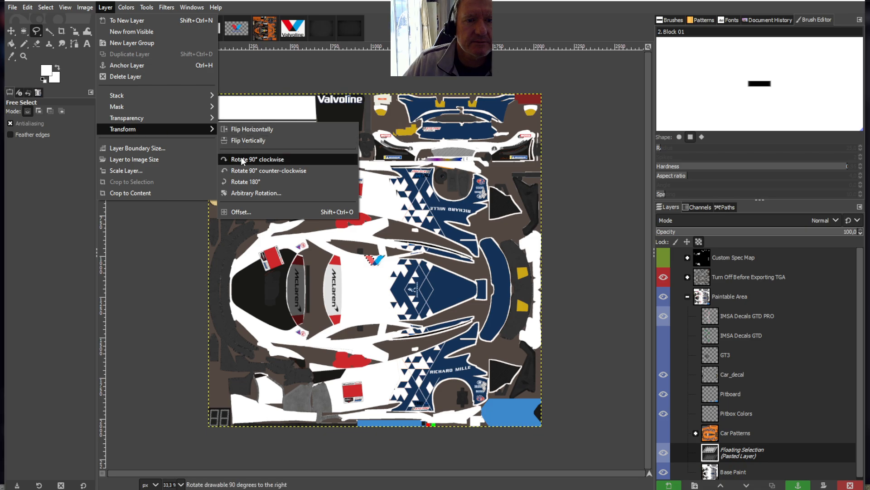
click(253, 159)
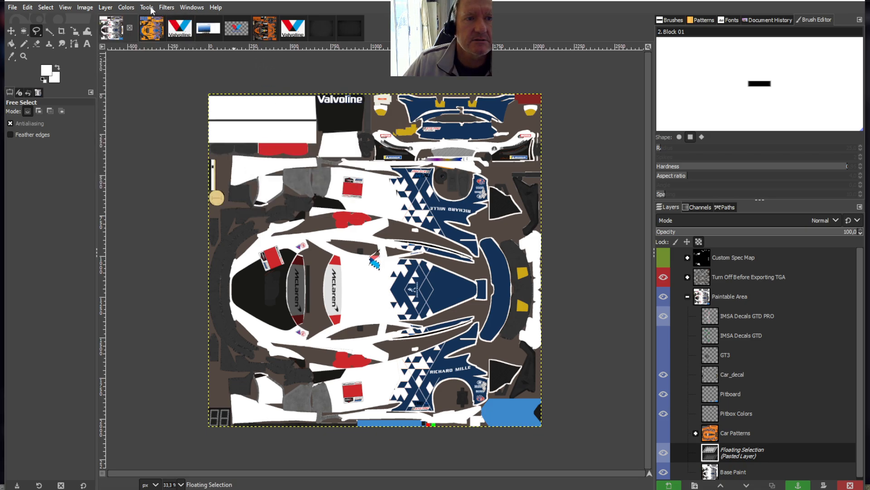
Scale the rotated emblem to about 143 × 282 px at the rounded end of the black area and anchor it
click(151, 8)
click(262, 73)
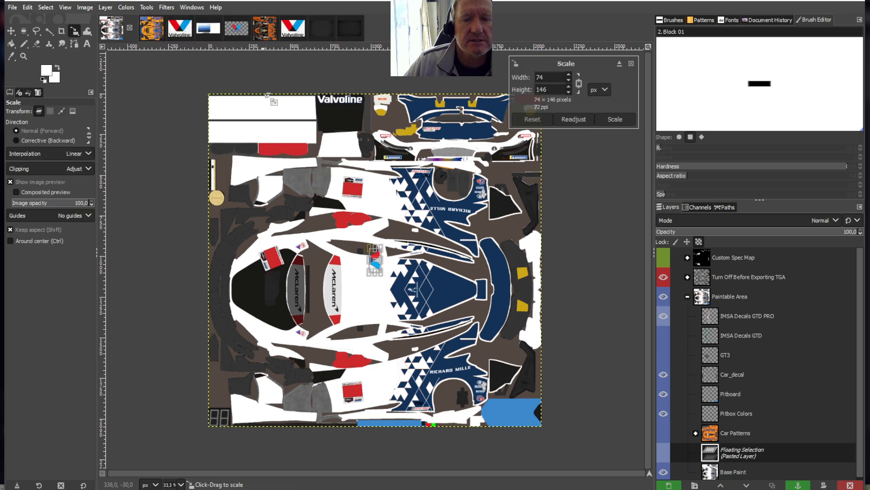
drag(380, 267, 255, 293)
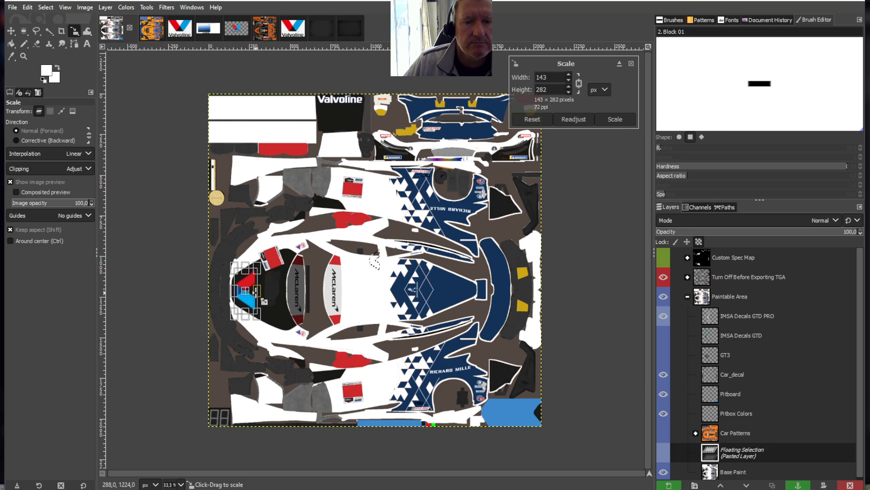
click(11, 44)
right_click(735, 452)
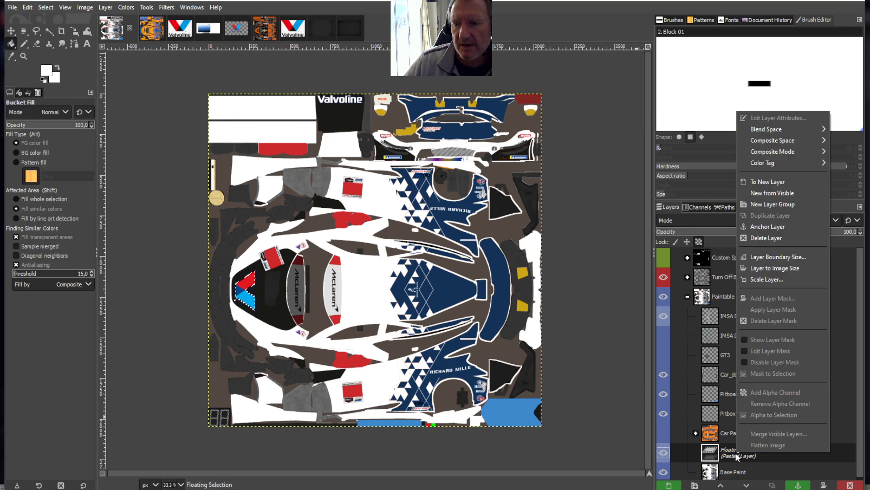
click(769, 225)
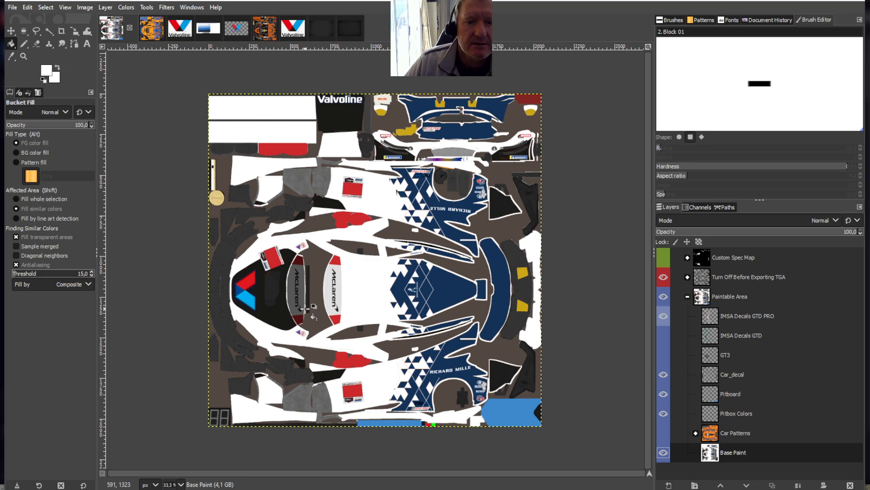
Paste another copy of the emblem and scale it to about 189 × 96 px over the small white panel at the template's lower side
click(32, 6)
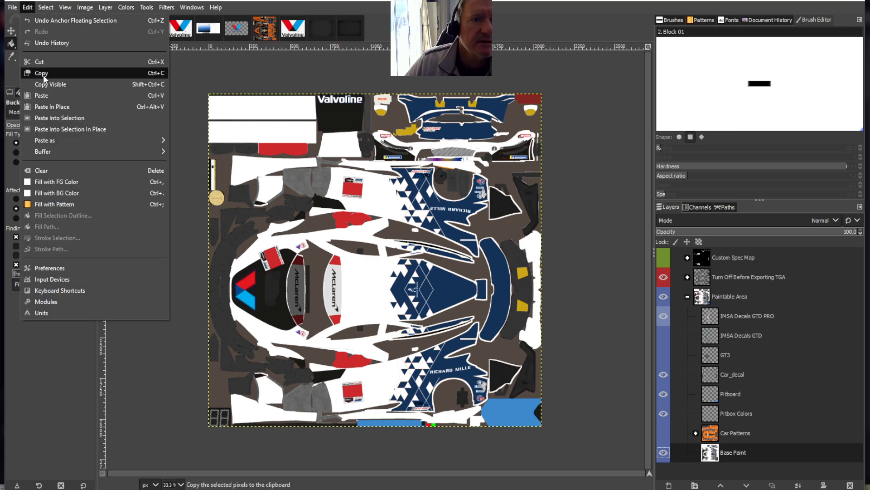
click(46, 95)
click(147, 8)
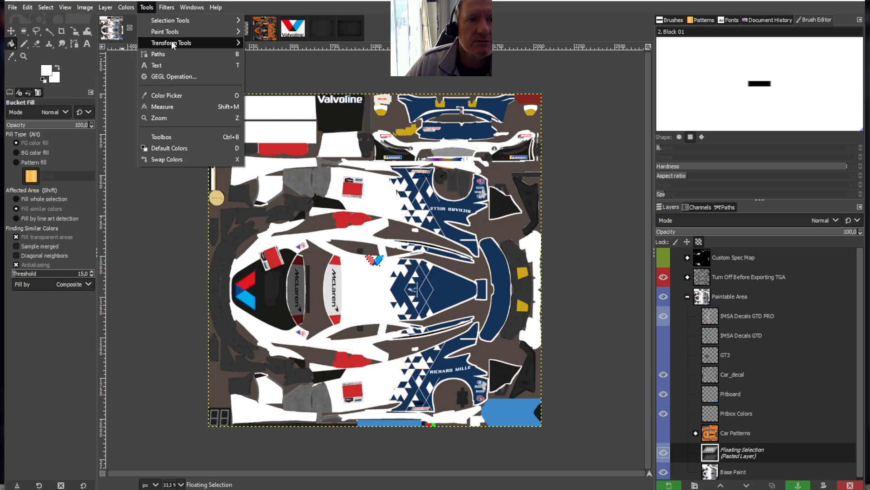
mouse_move(190, 43)
click(273, 87)
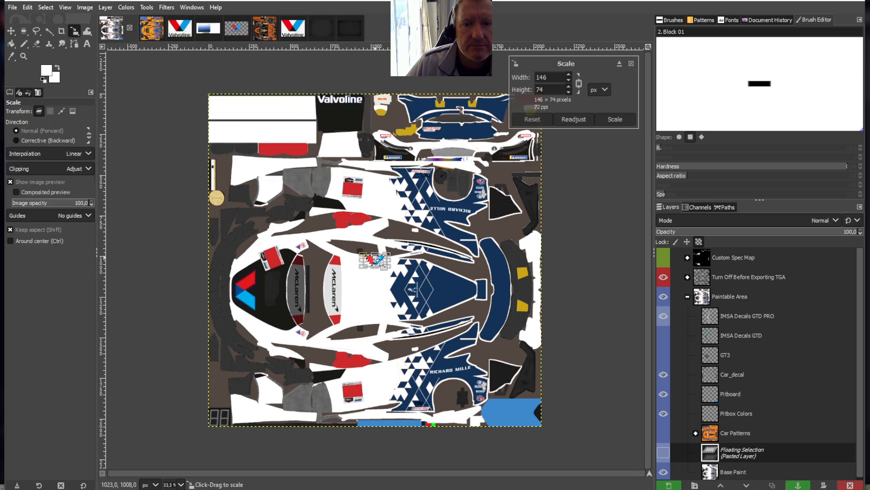
drag(383, 266, 271, 397)
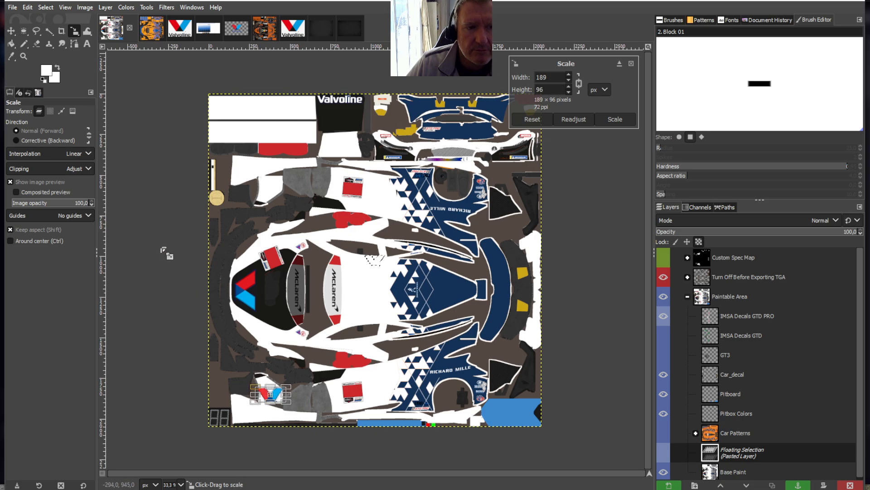
Apply the scaling of the lower panel's emblem and anchor it to the Base Paint layer
click(11, 43)
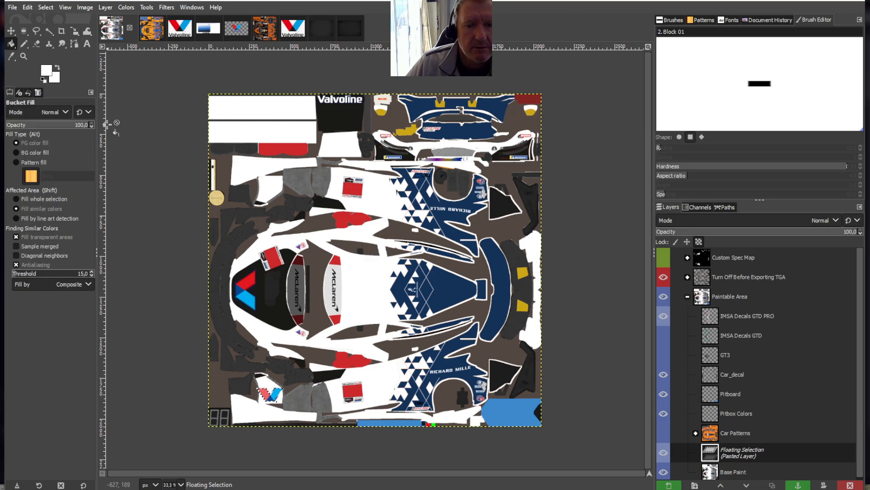
right_click(768, 447)
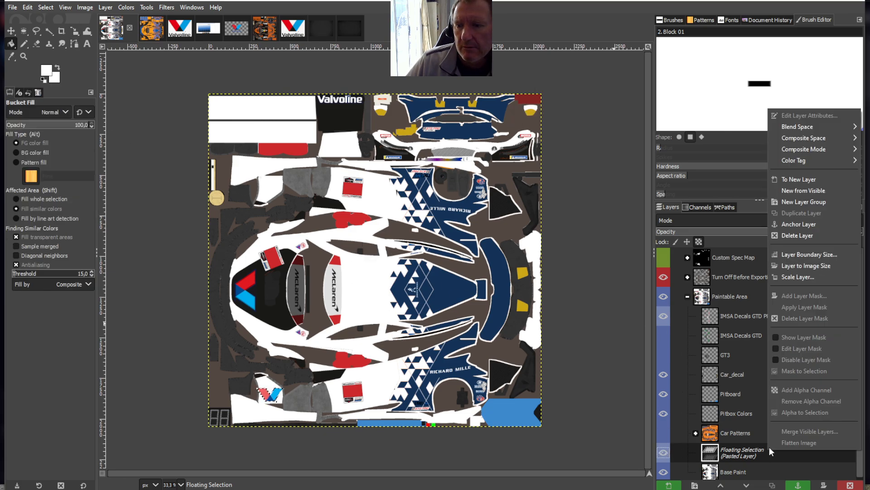
click(801, 224)
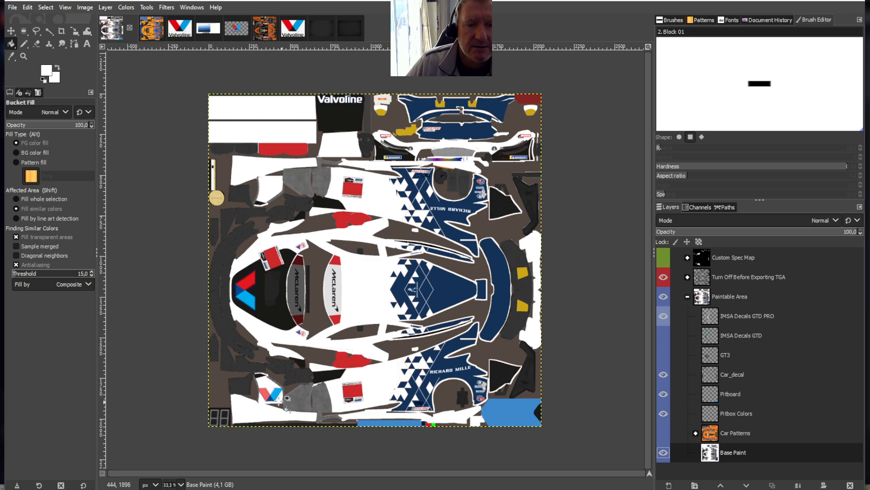
Bucket-fill the red, dark blue and light blue parts of the lower panel's emblem with matching sampled colours
click(12, 57)
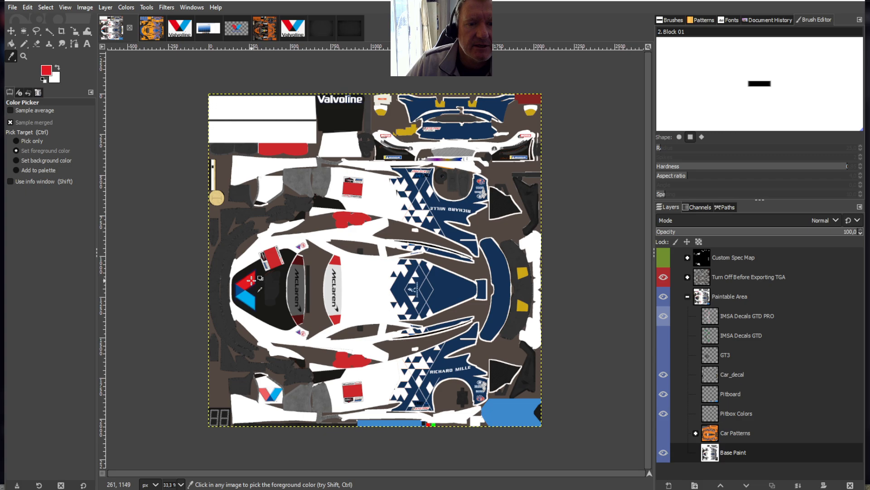
click(11, 43)
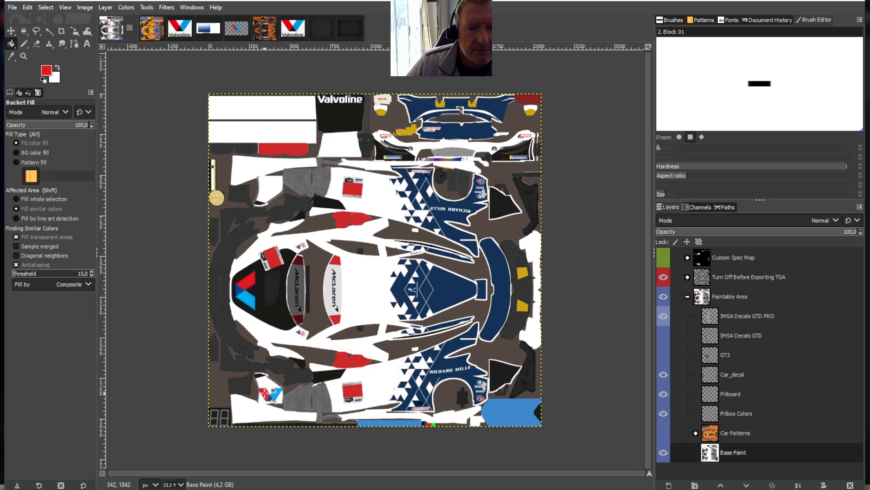
click(12, 57)
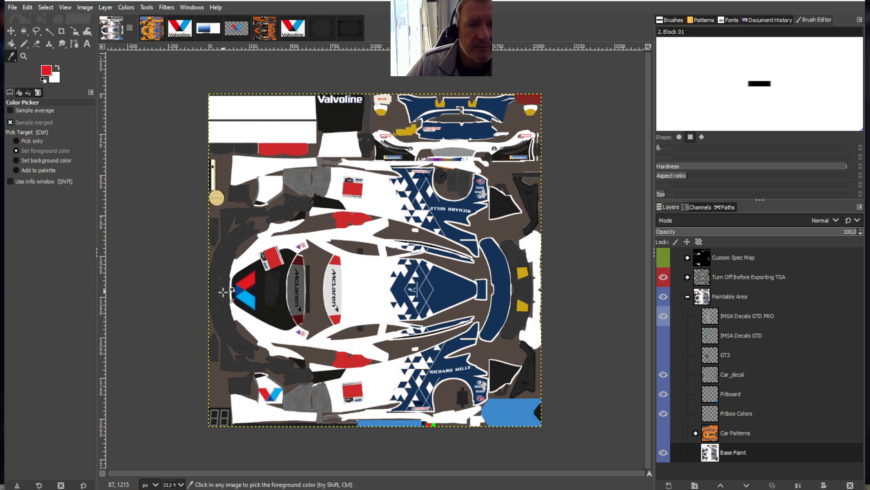
click(11, 44)
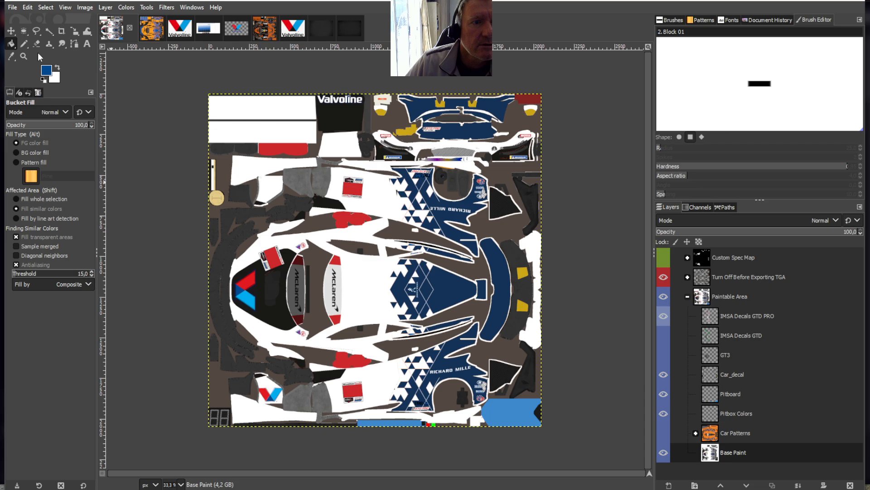
click(12, 57)
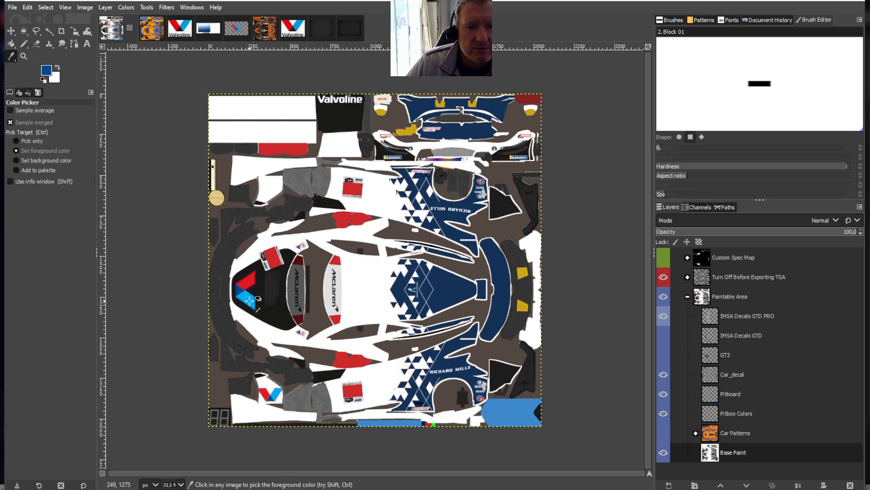
click(251, 299)
click(12, 43)
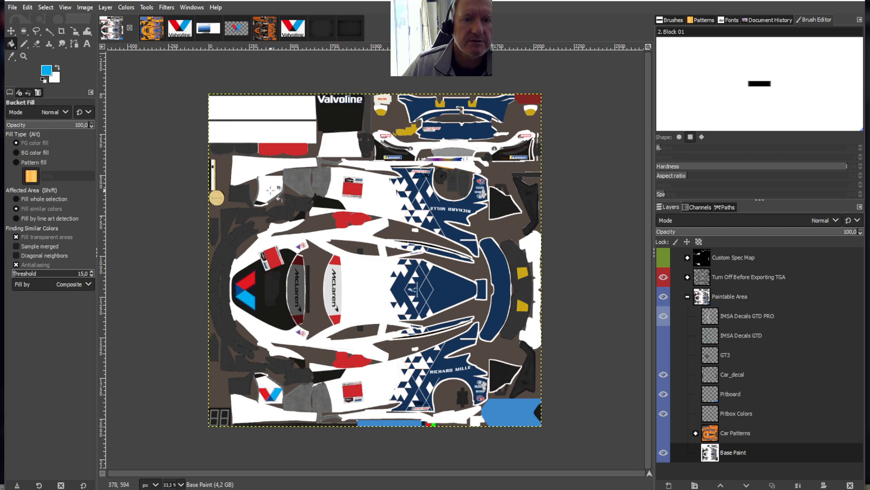
Paste a third copy of the emblem into the livery template and rotate it 180°
click(27, 7)
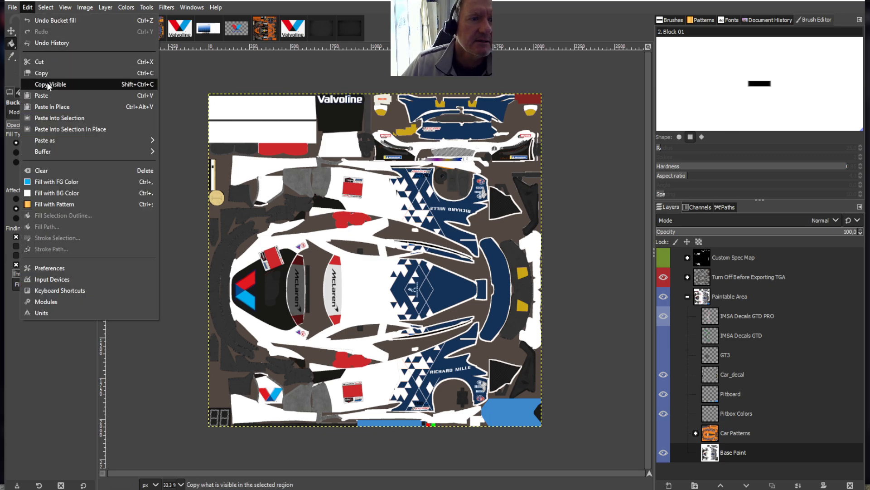
click(47, 95)
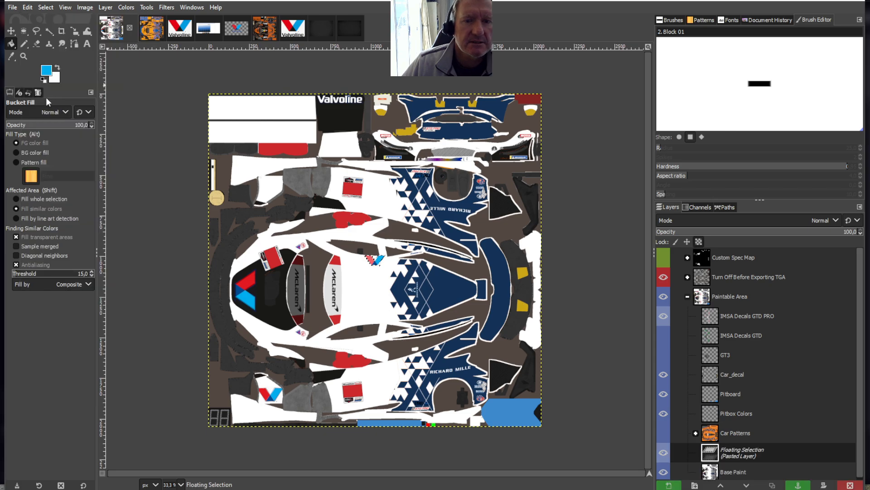
click(147, 8)
click(105, 7)
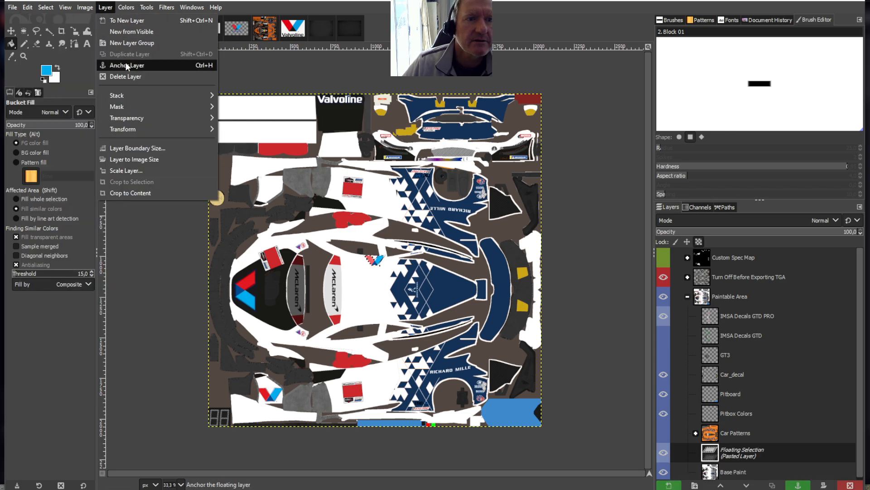
mouse_move(135, 127)
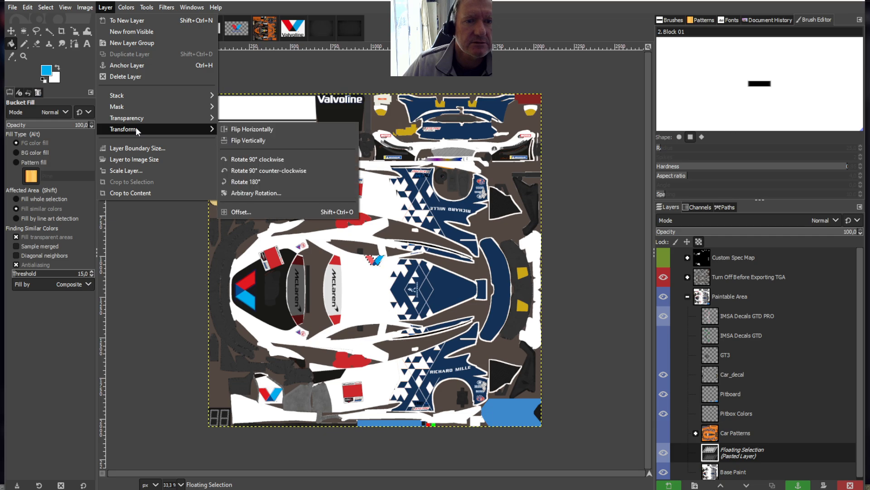
click(239, 172)
Scale the upside-down emblem to about 194 × 98 px and place it on the small white panel at the template's upper side
click(149, 8)
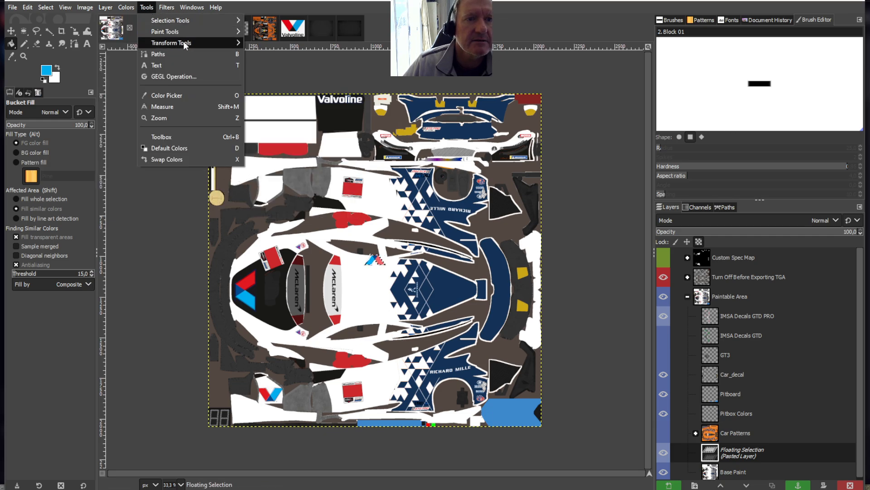
mouse_move(184, 42)
click(269, 85)
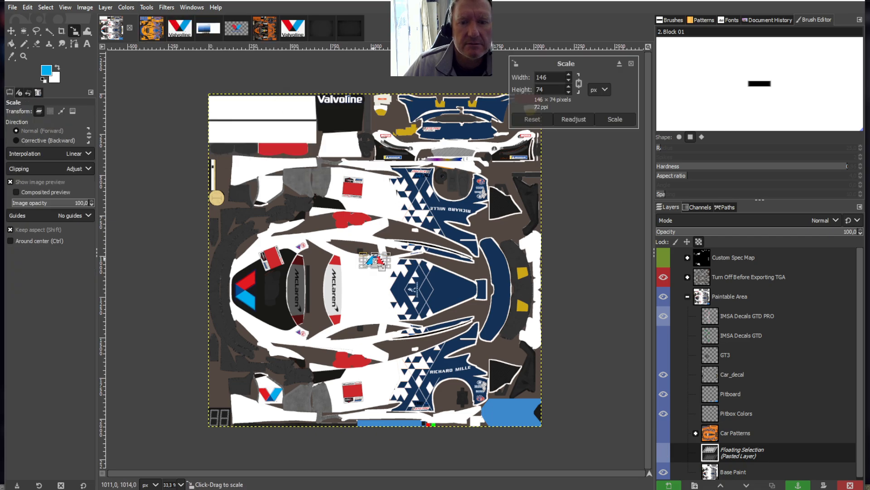
drag(382, 268, 270, 187)
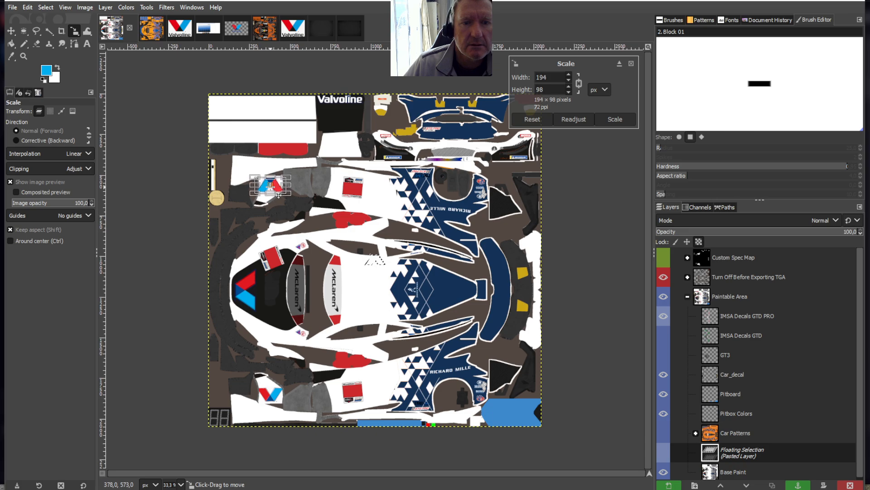
click(10, 44)
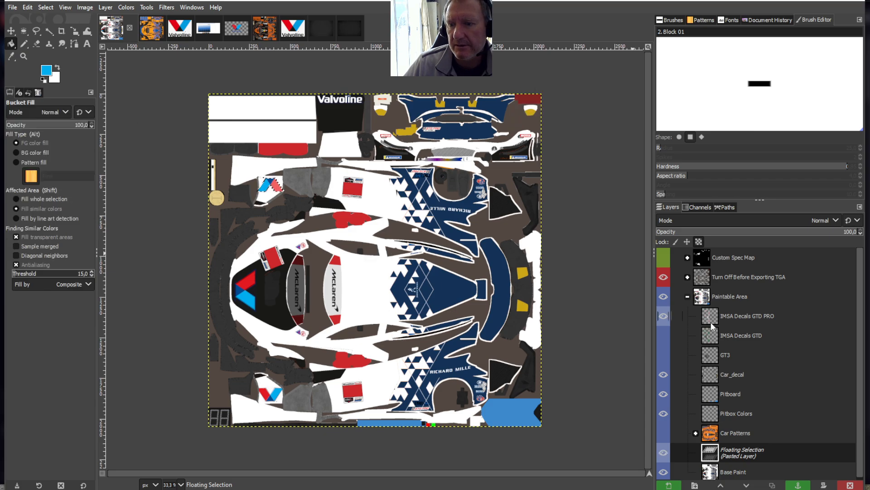
Anchor the upper panel's emblem to the Base Paint layer and bucket-fill it with dark blue and red sampled from the lower emblem
right_click(739, 455)
click(780, 228)
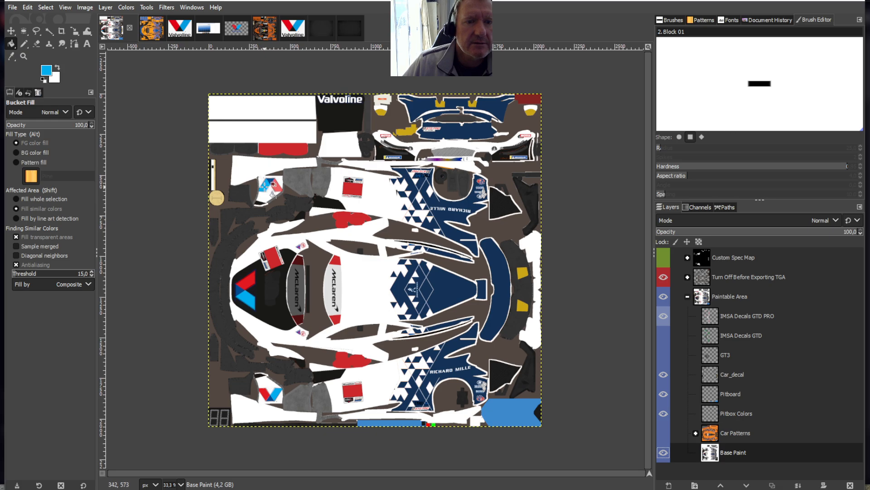
click(11, 56)
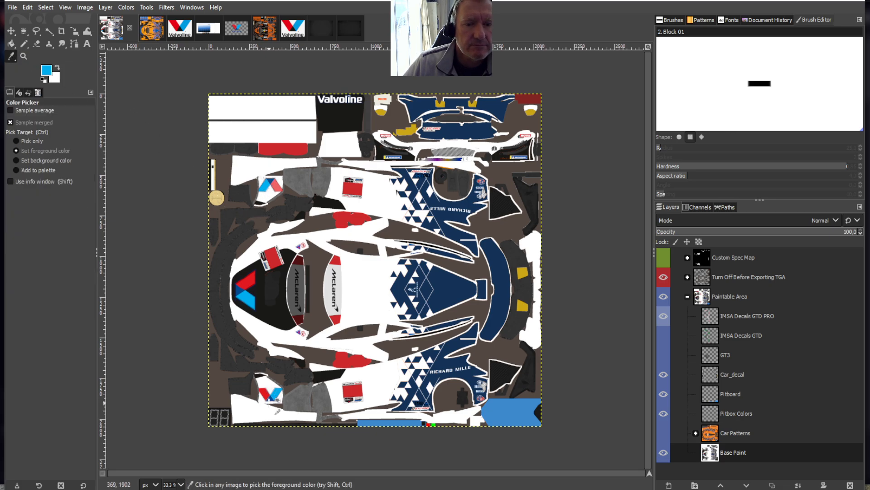
click(269, 398)
click(11, 43)
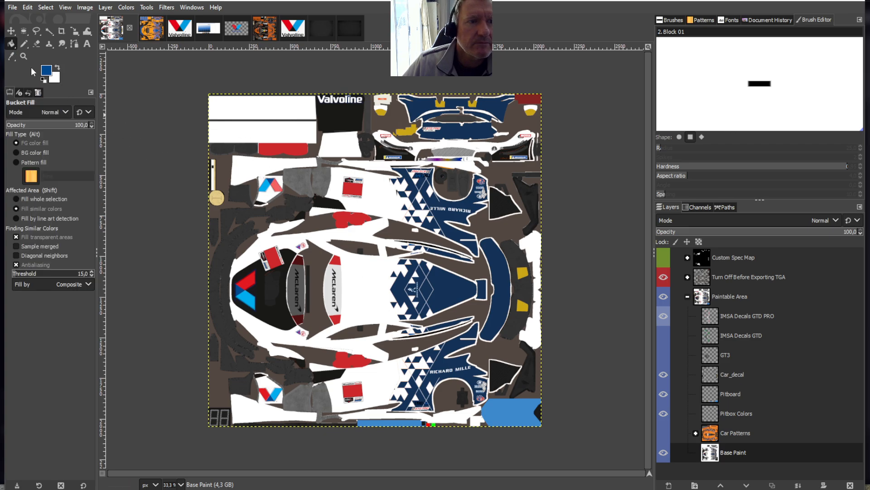
click(11, 56)
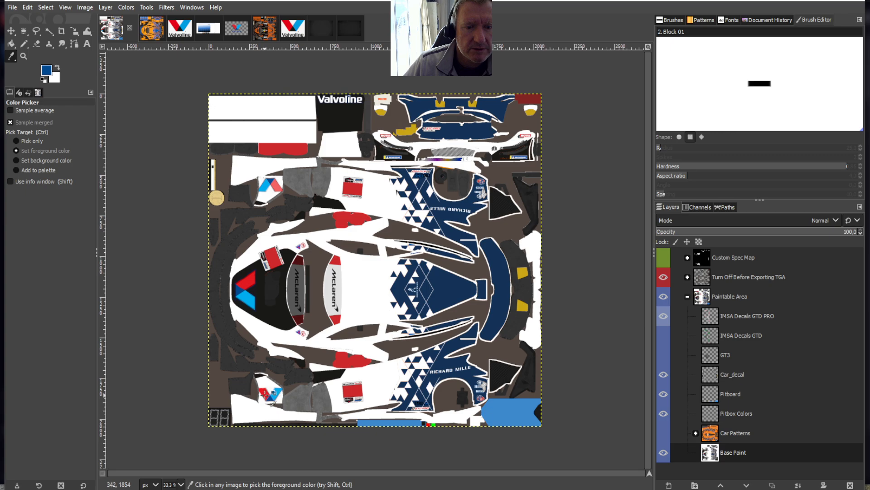
click(11, 44)
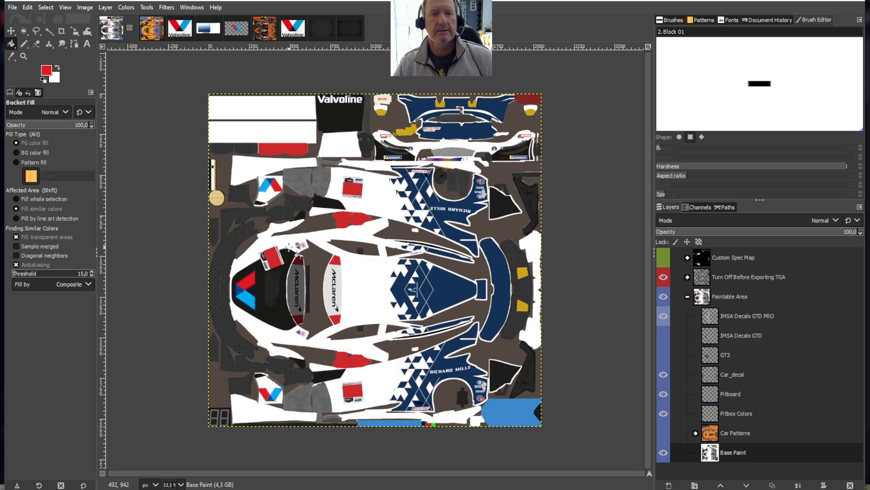
Save the livery template
click(10, 7)
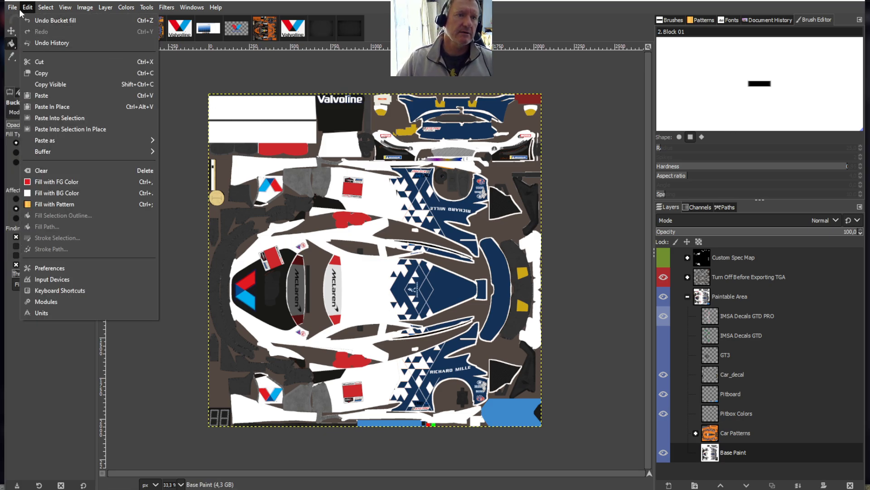
click(34, 93)
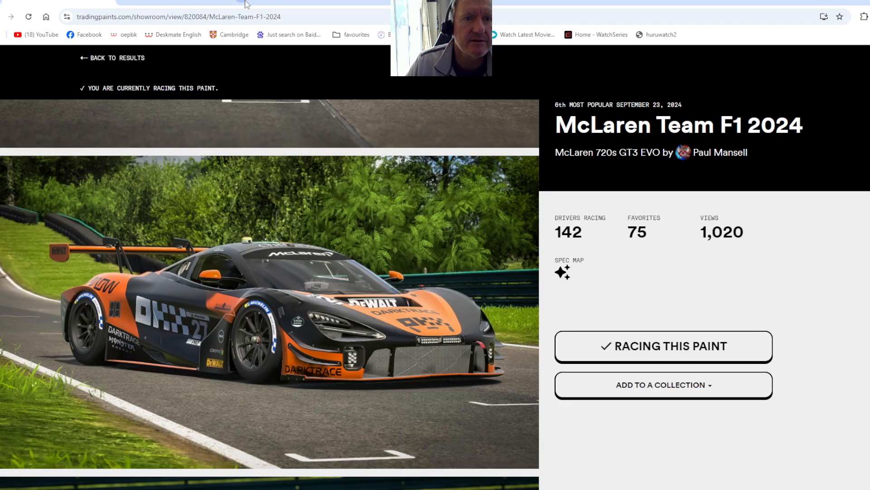
Switch to the web browser and search Google Images for "richard mille decal png" in a new tab
key(ctrl+t)
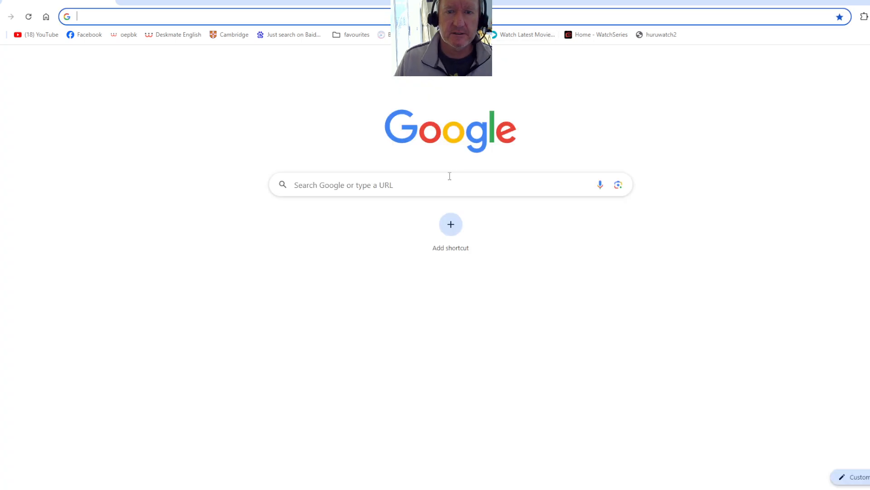
click(449, 179)
text(richa)
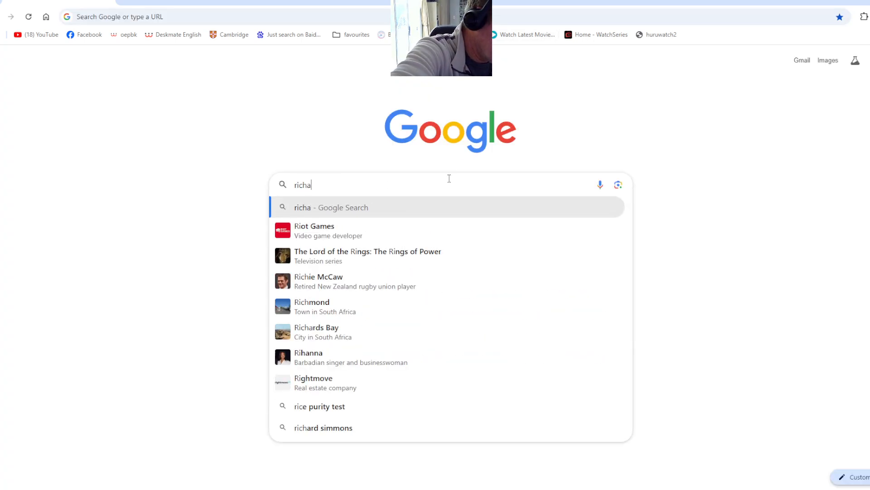
text(rd mille d)
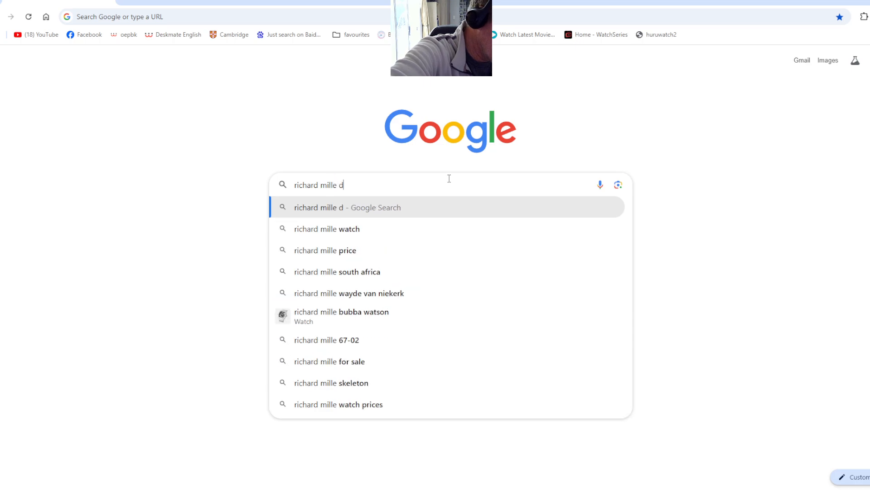
text(ecal png)
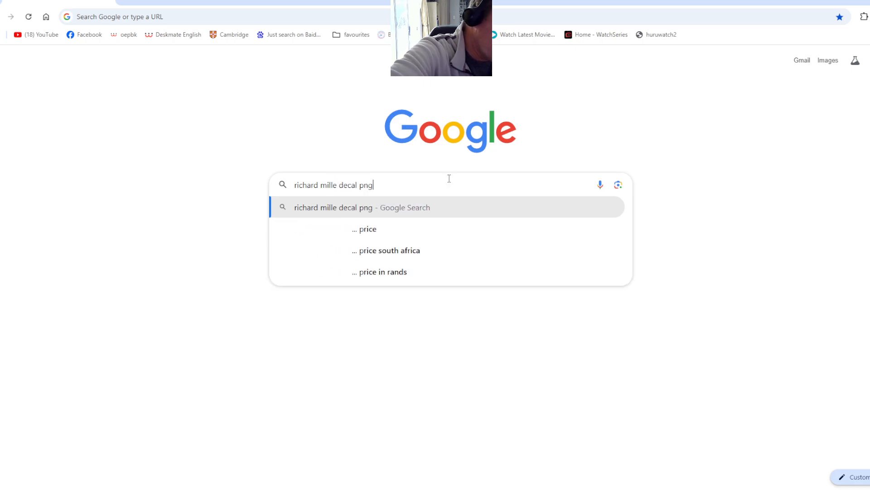
key(Return)
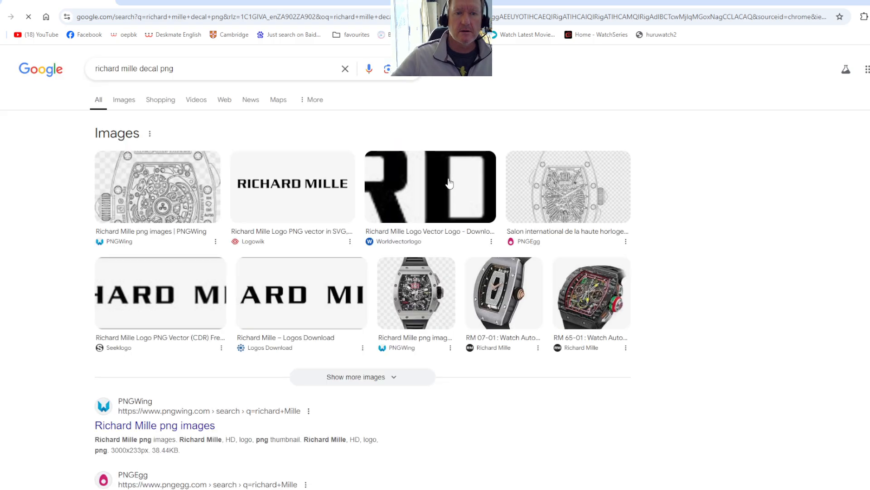
click(122, 101)
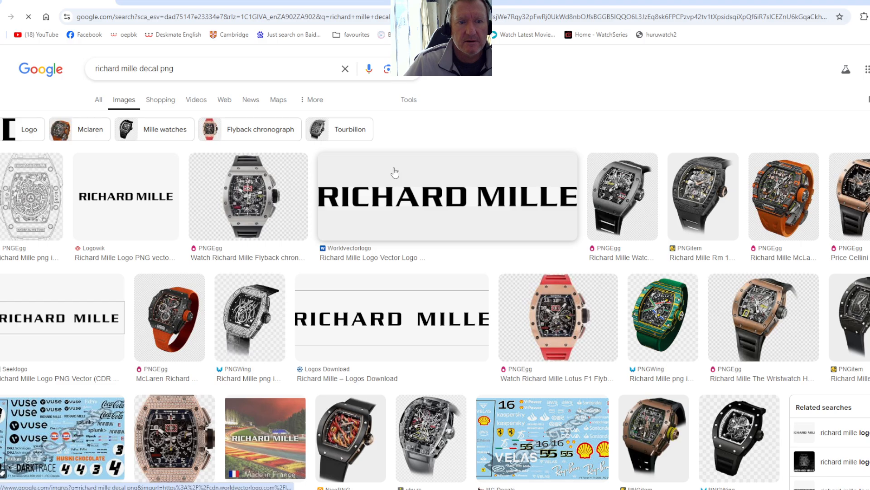
Browse the image results, follow the related search "vector richard mille logo" and look through its logo variants
scroll(395, 172, down, 10)
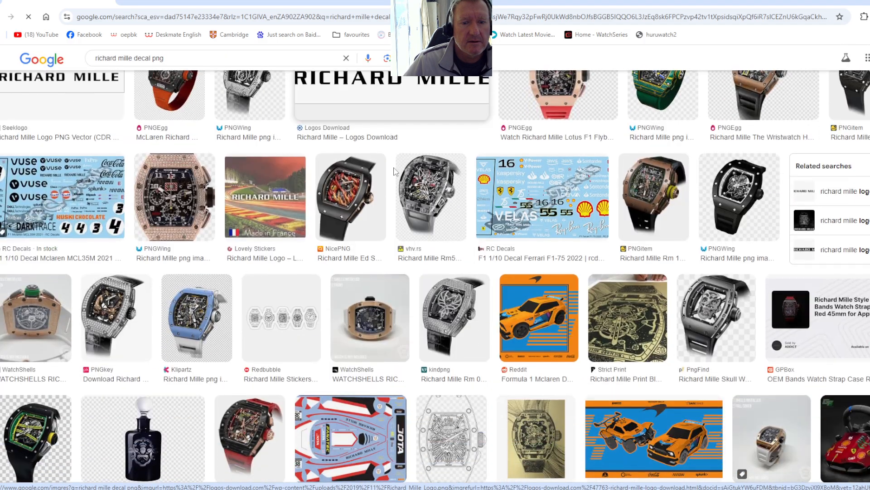
scroll(395, 173, down, 5)
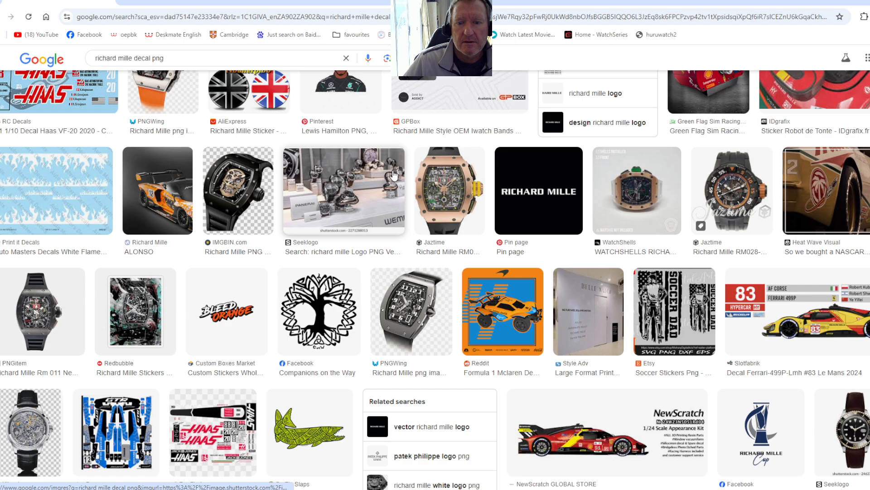
scroll(395, 175, down, 2)
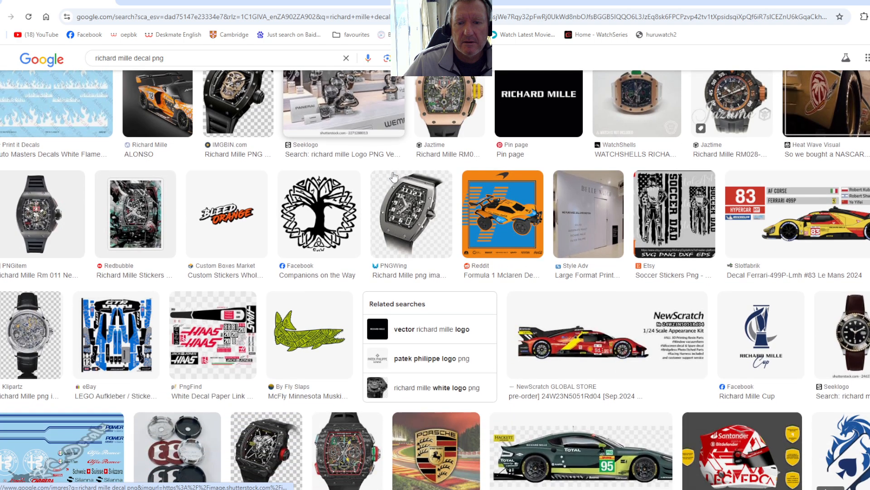
click(425, 330)
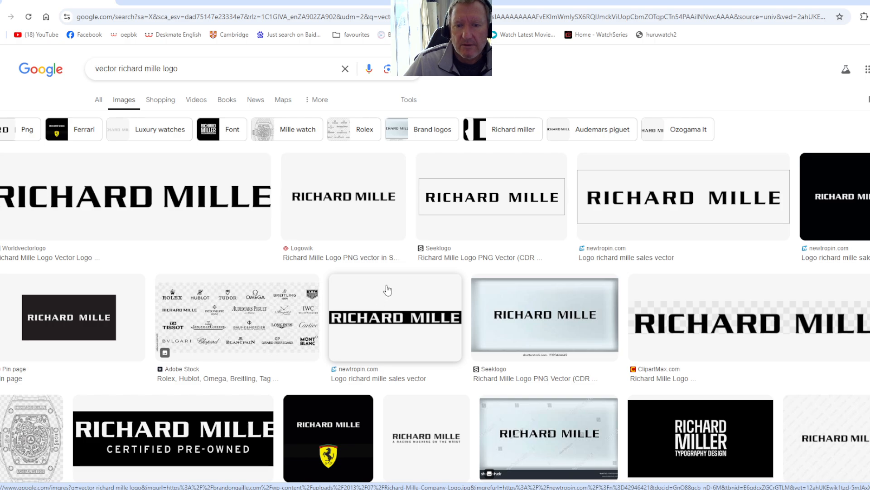
click(861, 2)
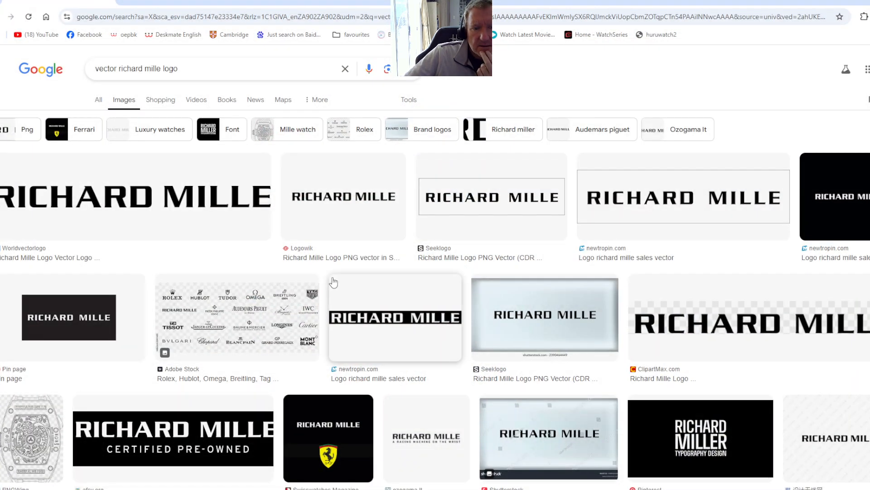
scroll(330, 281, down, 4)
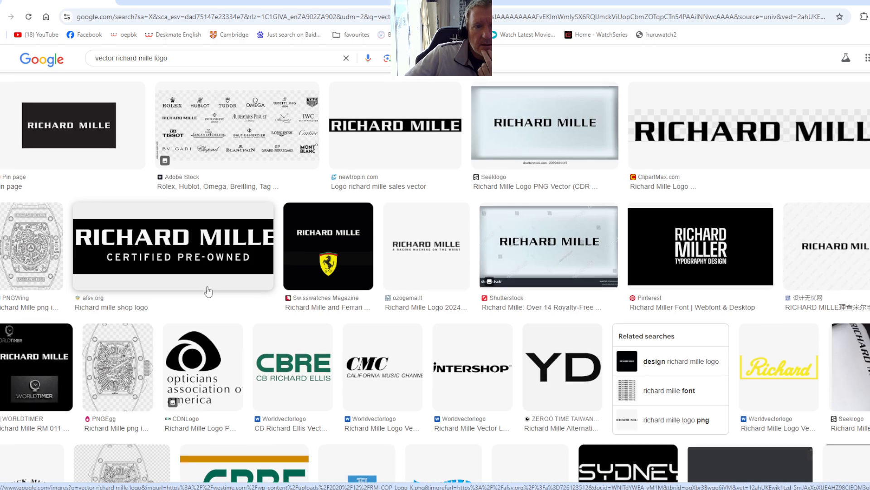
scroll(208, 291, up, 4)
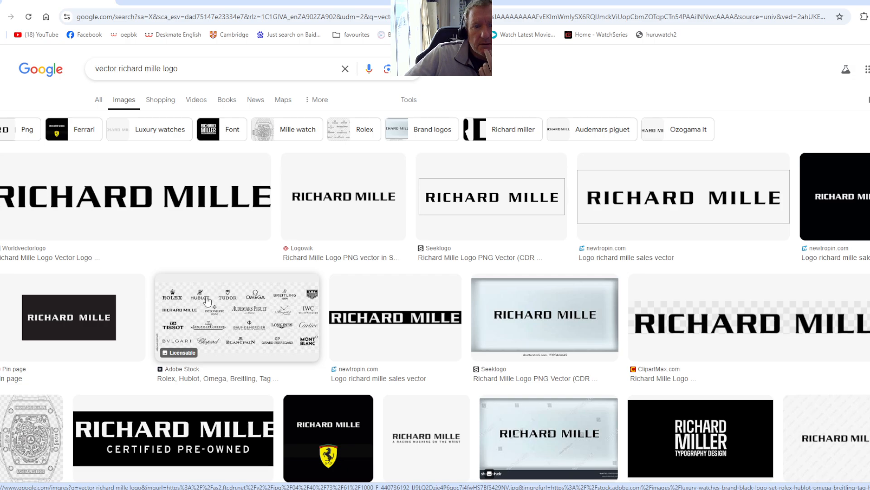
Find the white-on-black Richard Mille logo from Lux Watch Gallery among the related images and copy the image
click(182, 427)
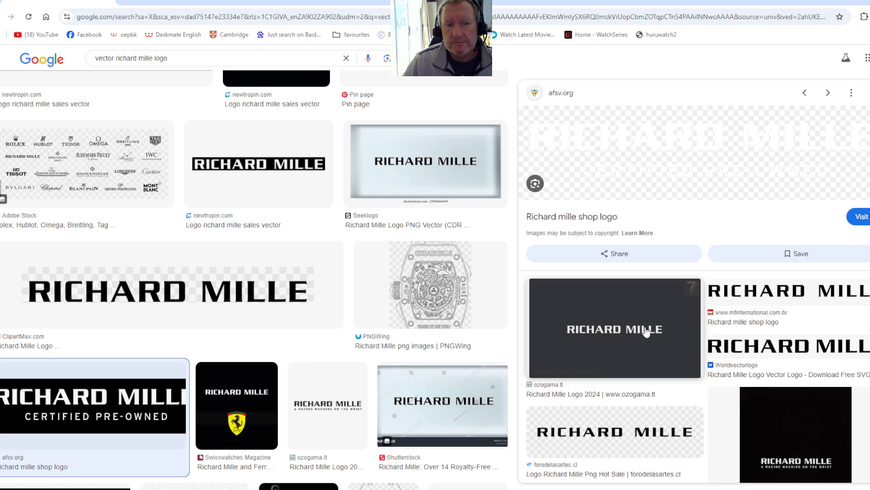
scroll(729, 246, down, 5)
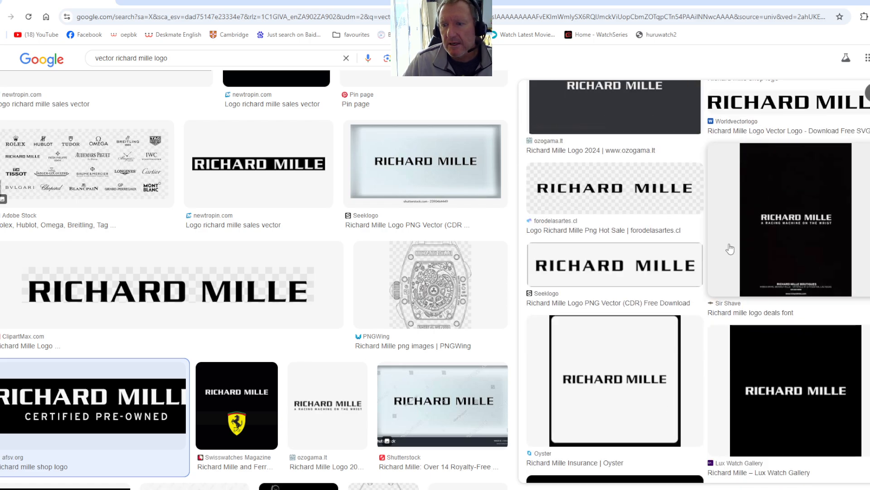
click(804, 357)
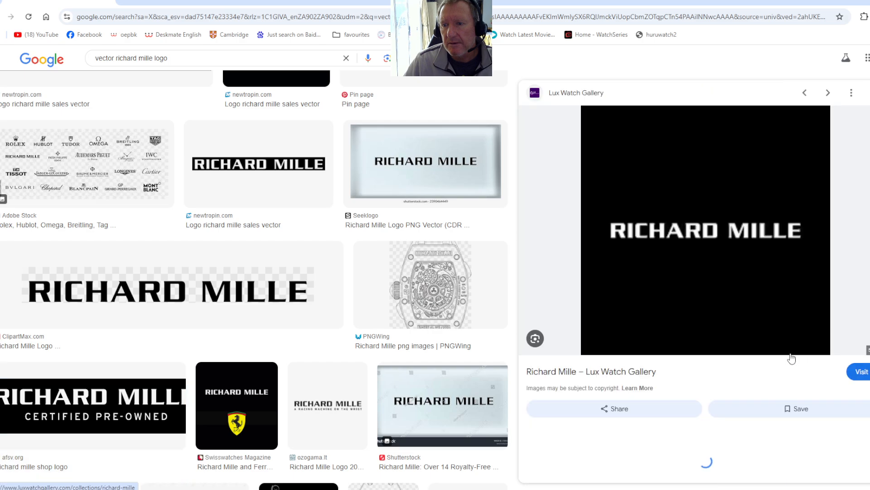
right_click(694, 173)
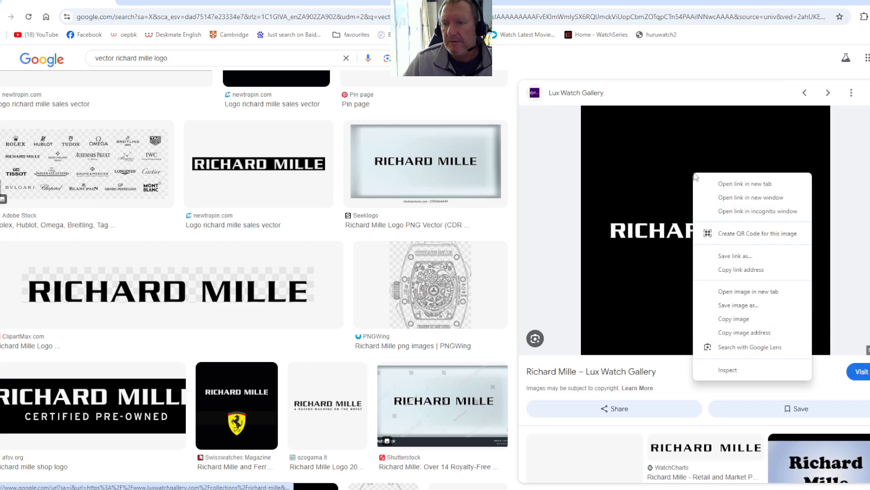
click(743, 320)
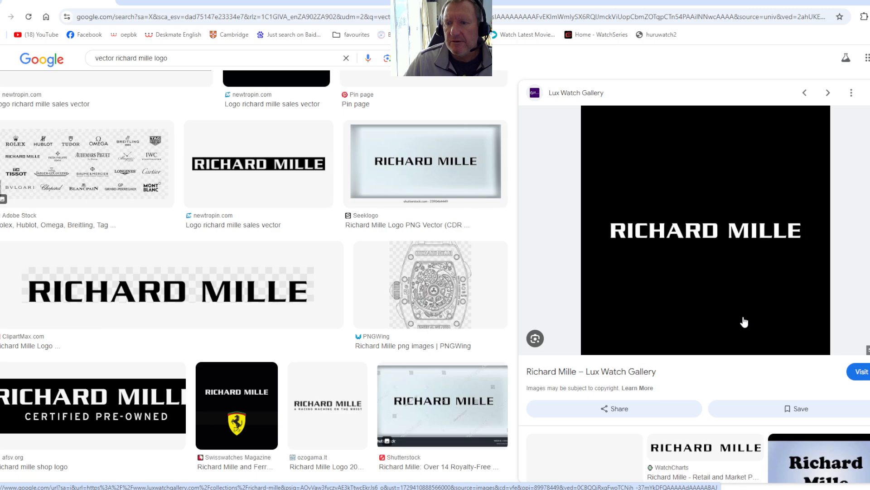
click(864, 2)
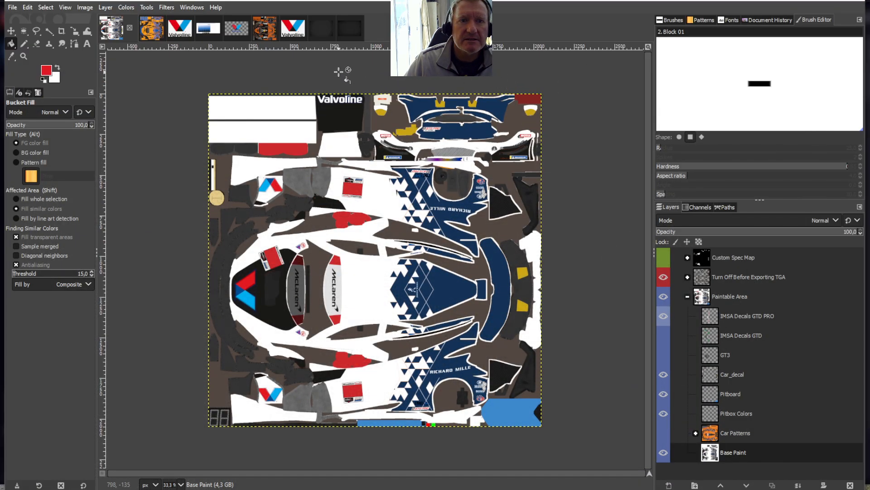
Switch to GIMP, paste the Richard Mille logo into the black-smooth-textured-paper.jpg image and anchor it
click(265, 29)
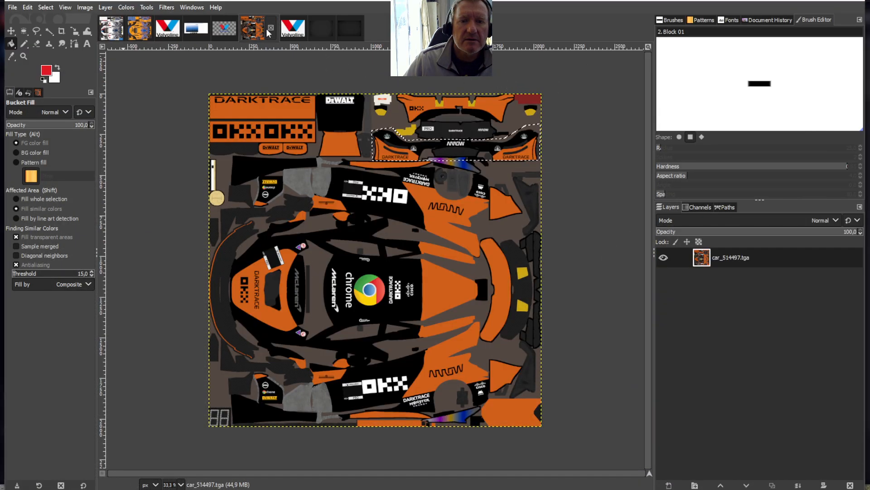
click(348, 28)
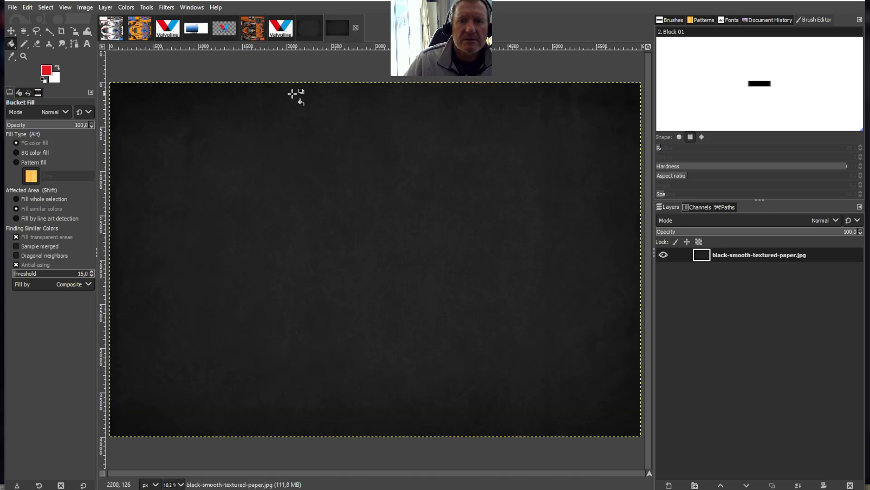
click(28, 8)
click(41, 96)
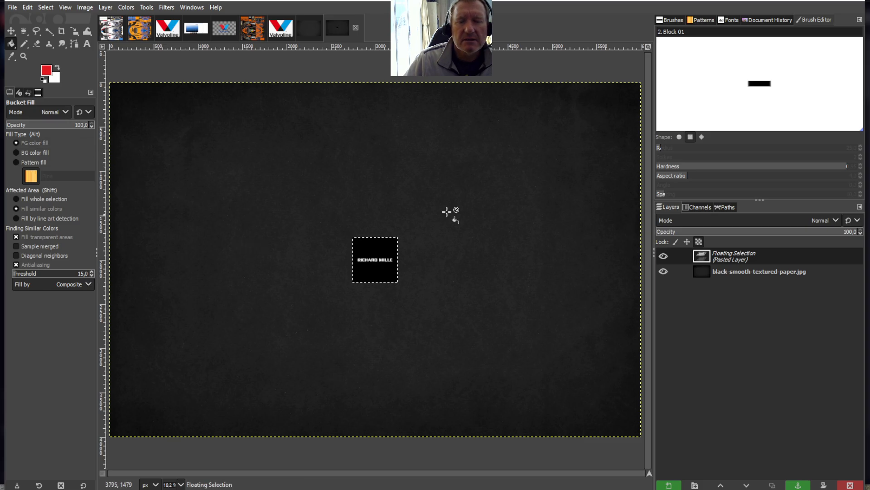
right_click(744, 254)
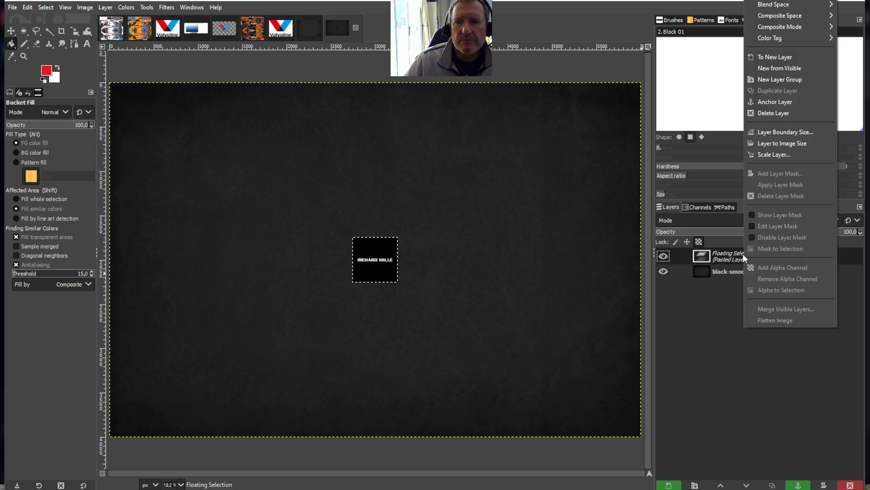
click(641, 118)
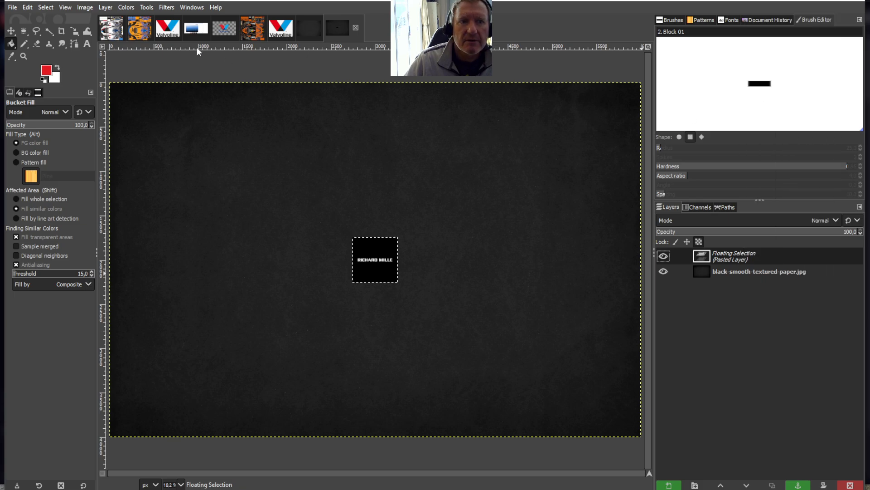
key(ctrl+h)
Crop the layer tightly around the Richard Mille lettering to about 473 × 88 px and copy the result
click(62, 31)
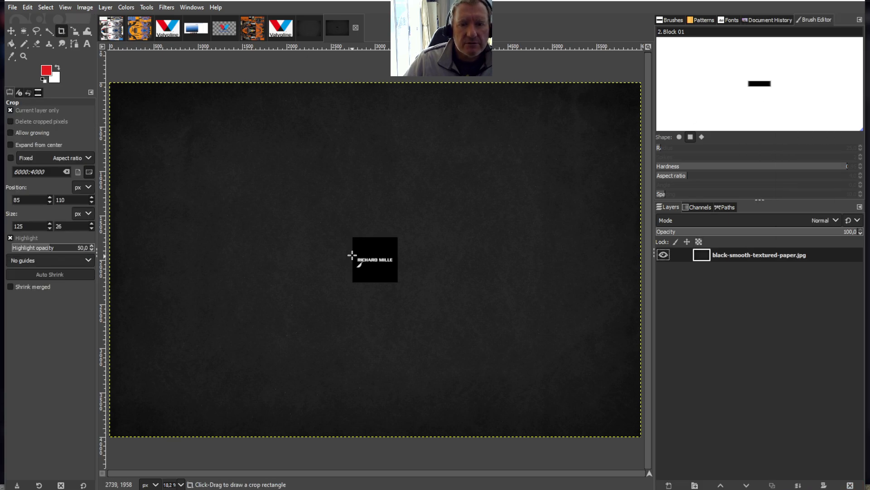
drag(355, 257, 392, 263)
key(Return)
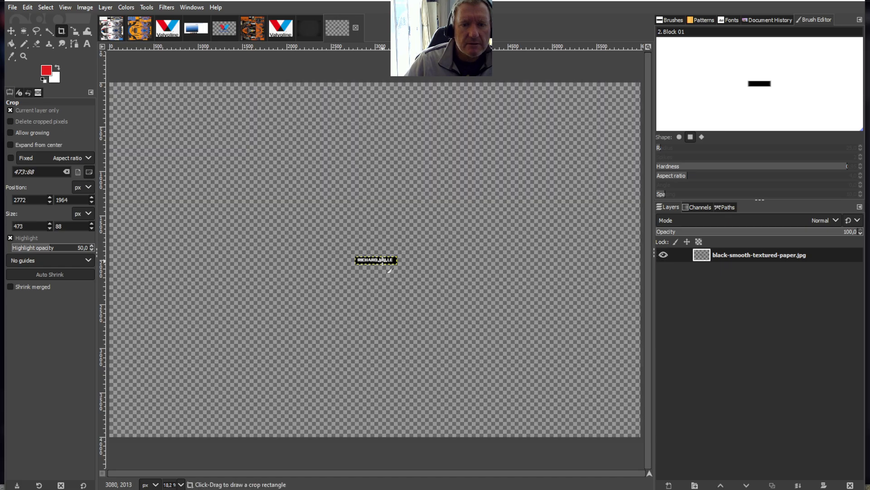
click(27, 7)
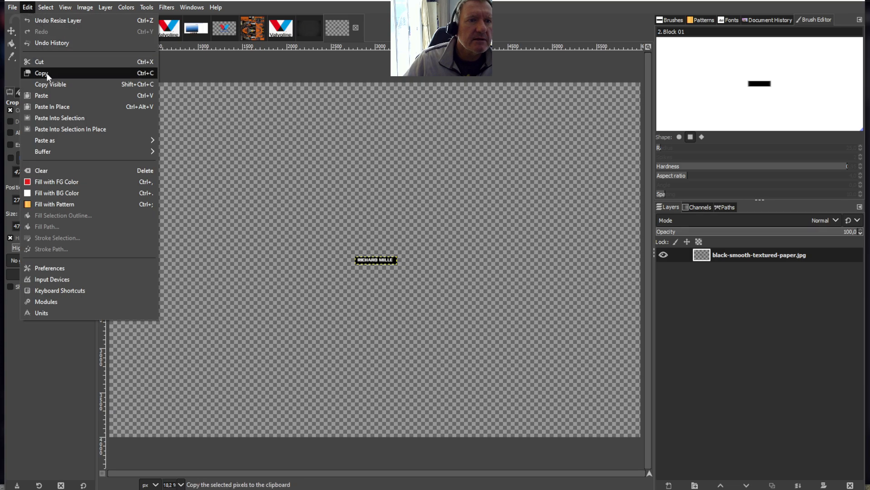
click(47, 74)
Paste the Richard Mille logo into the car livery and try scaling it to 733 × 136 px over the white upper-left panel
click(112, 29)
click(27, 8)
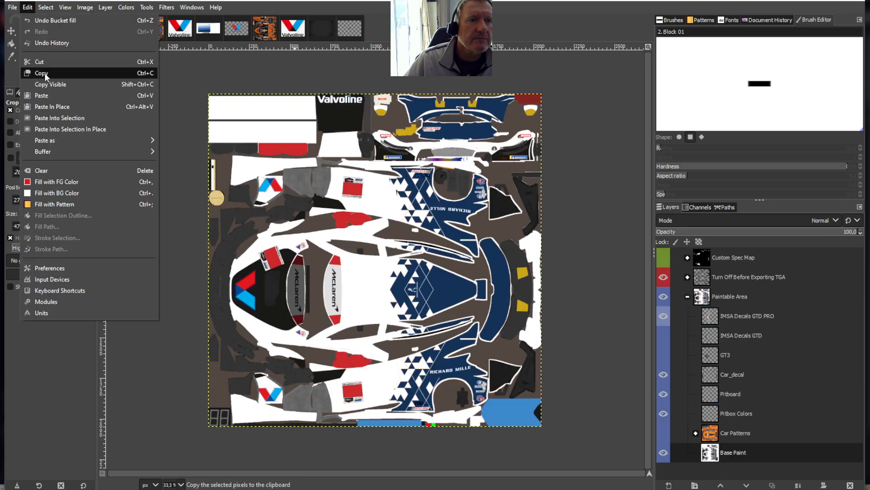
click(41, 95)
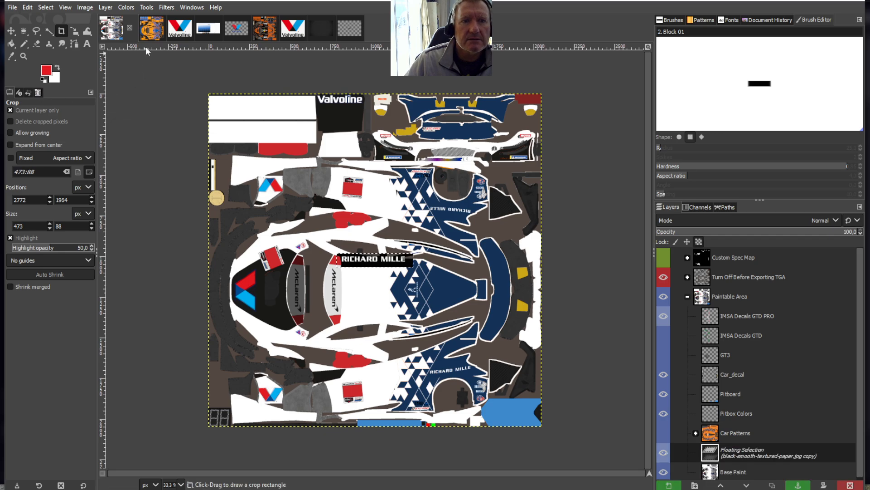
click(144, 7)
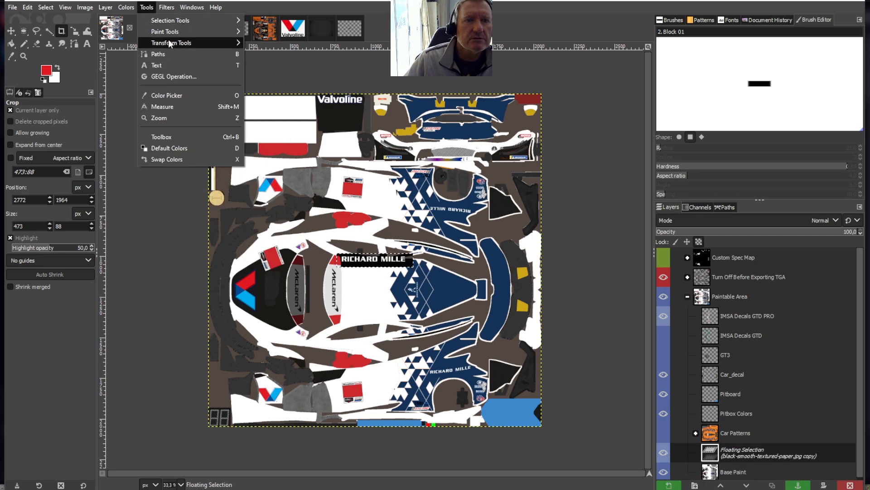
mouse_move(168, 39)
click(260, 85)
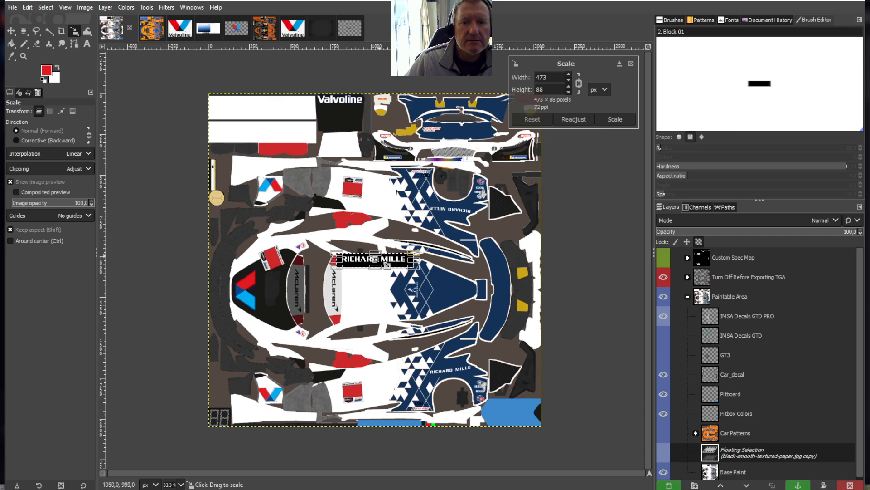
drag(380, 264, 260, 111)
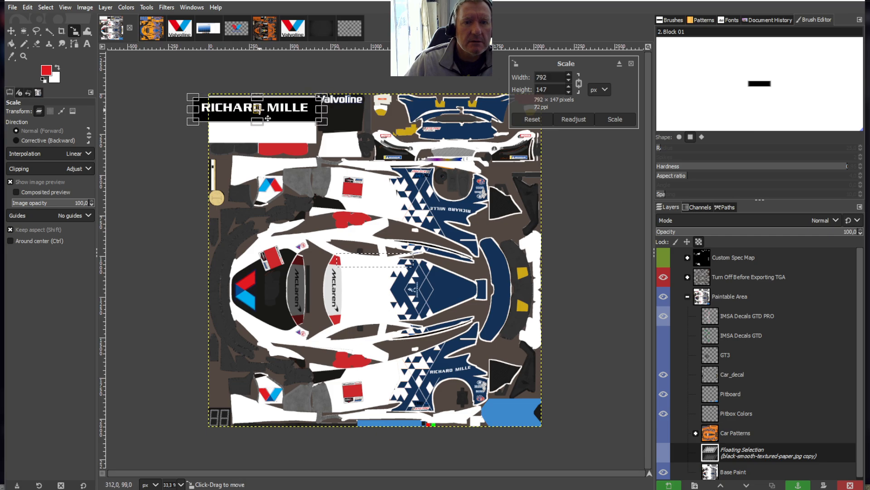
drag(324, 109, 314, 109)
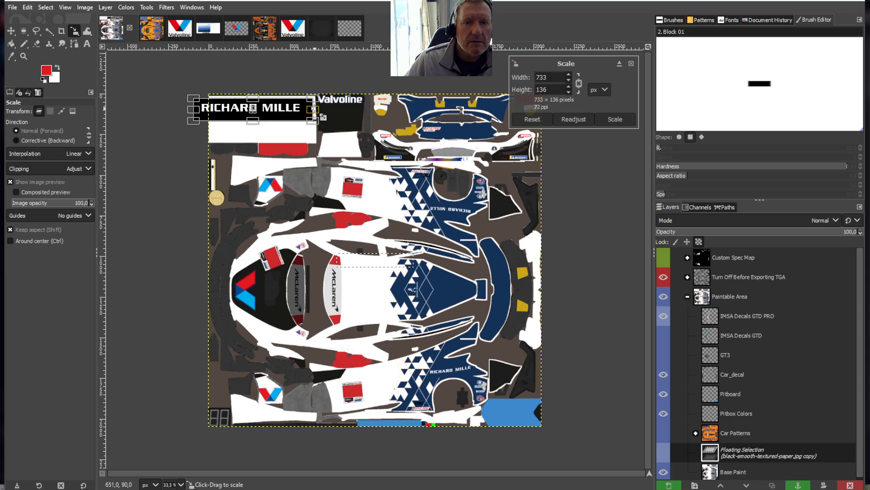
drag(263, 117, 269, 115)
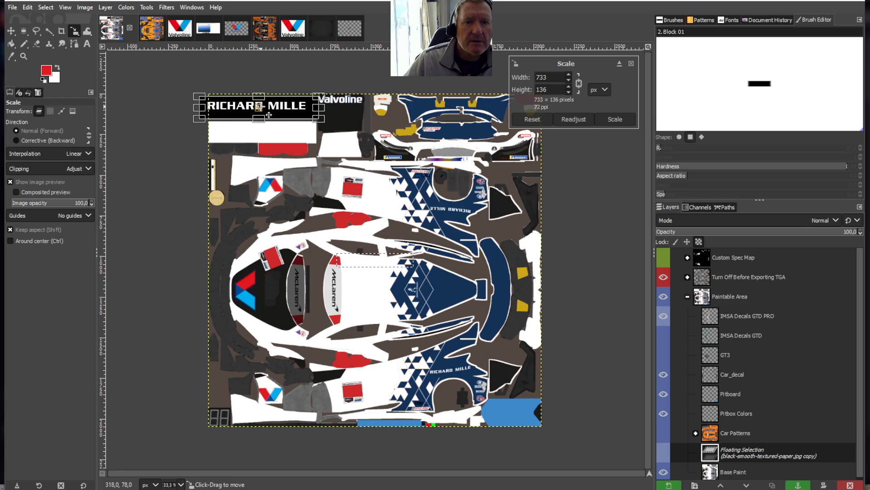
Undo the logo's scaling and its pasting into the car livery
click(28, 7)
click(43, 18)
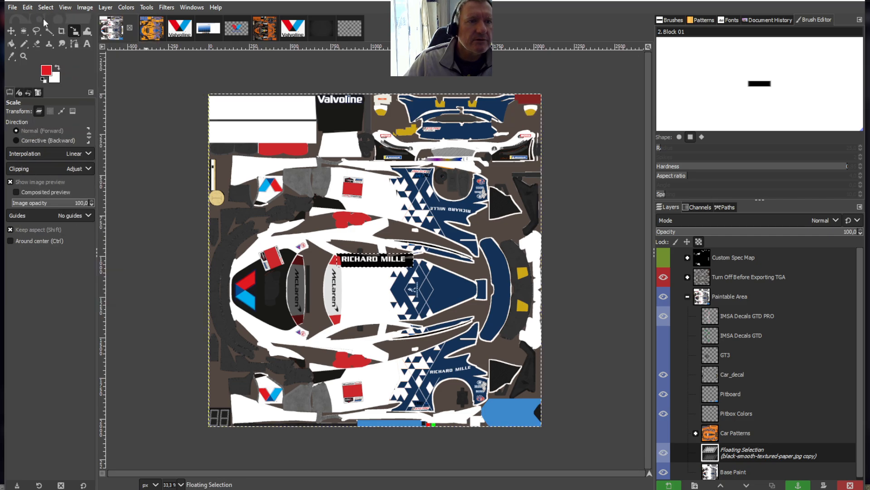
click(28, 7)
click(37, 18)
click(28, 8)
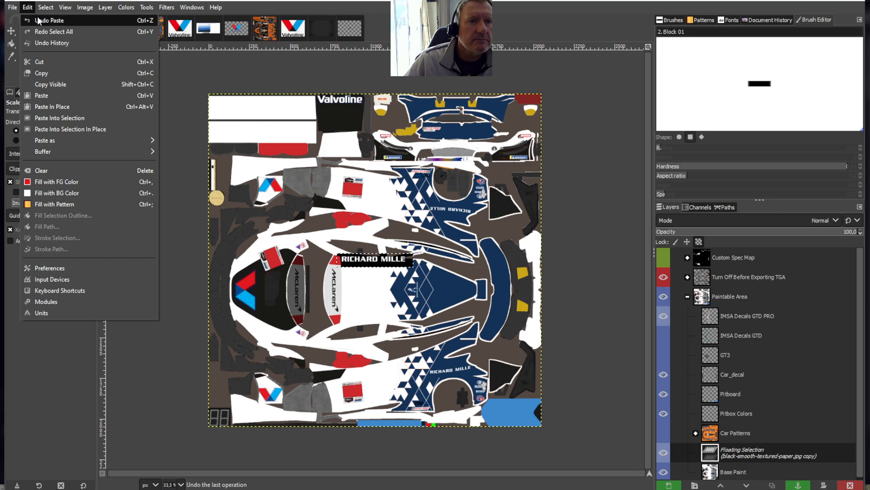
click(37, 17)
Undo the crop in black-smooth-textured-paper.jpg and crop the layer more tightly around the Richard Mille lettering, about 418 × 49 px
click(331, 29)
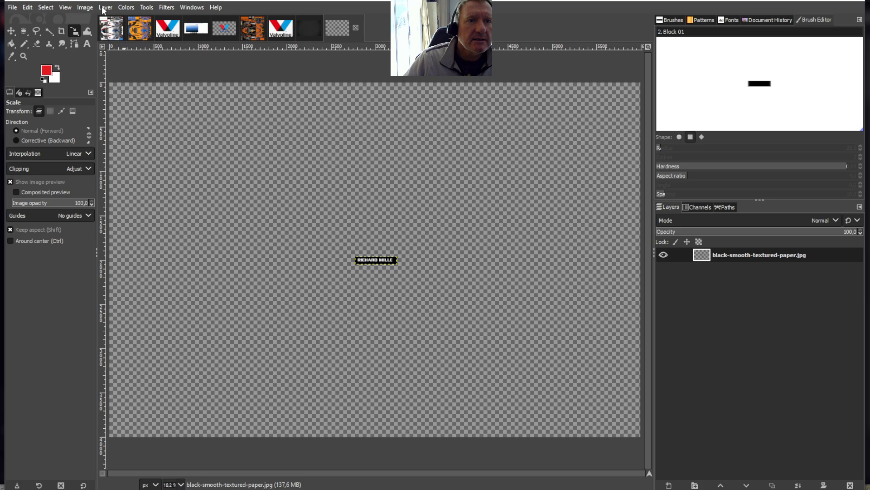
click(26, 8)
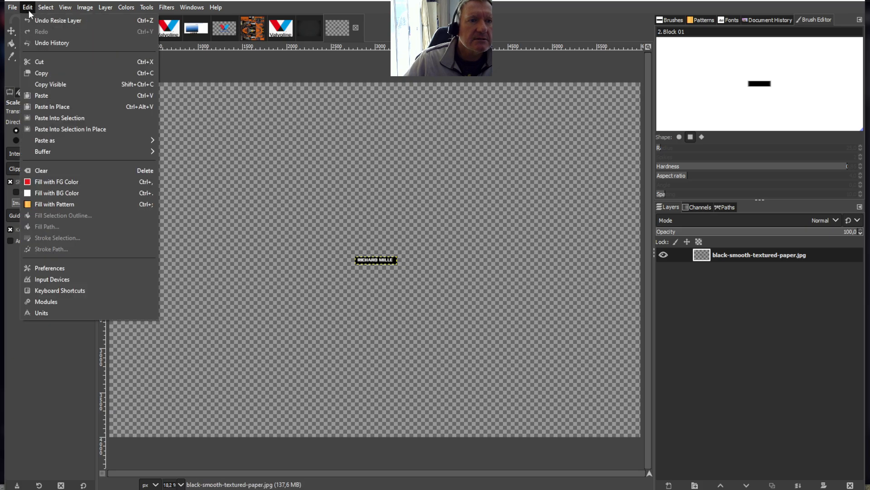
click(45, 21)
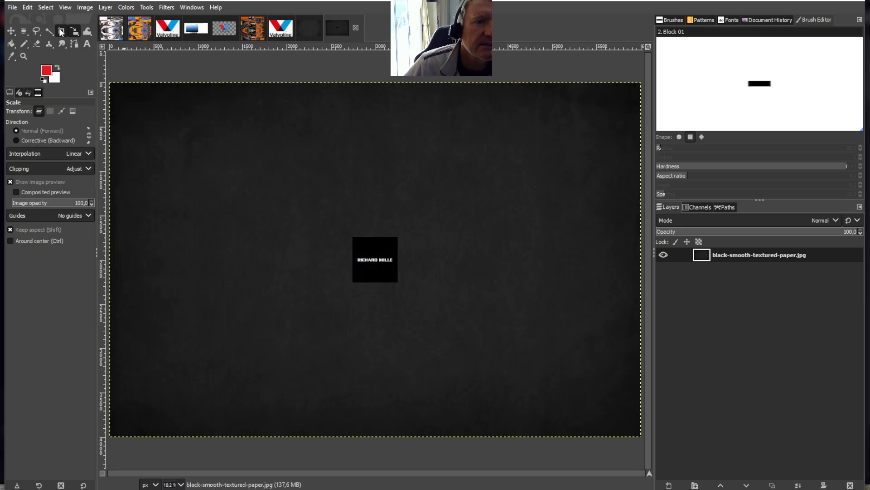
click(61, 30)
drag(357, 257, 395, 266)
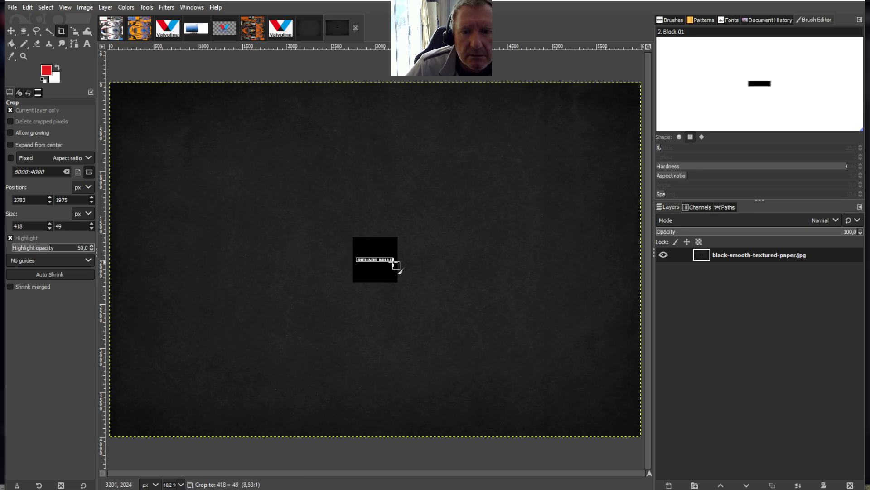
key(Return)
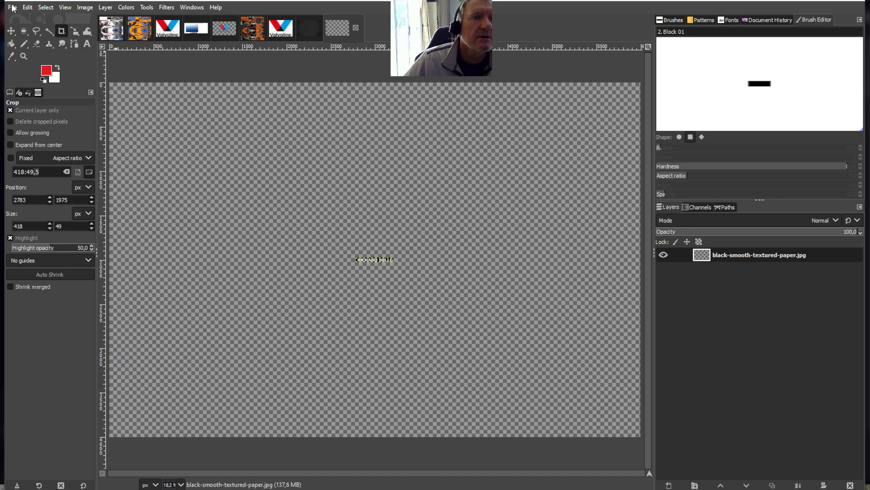
Copy the tightly cropped Richard Mille lettering and paste it into the car livery image
click(28, 9)
click(43, 73)
click(115, 29)
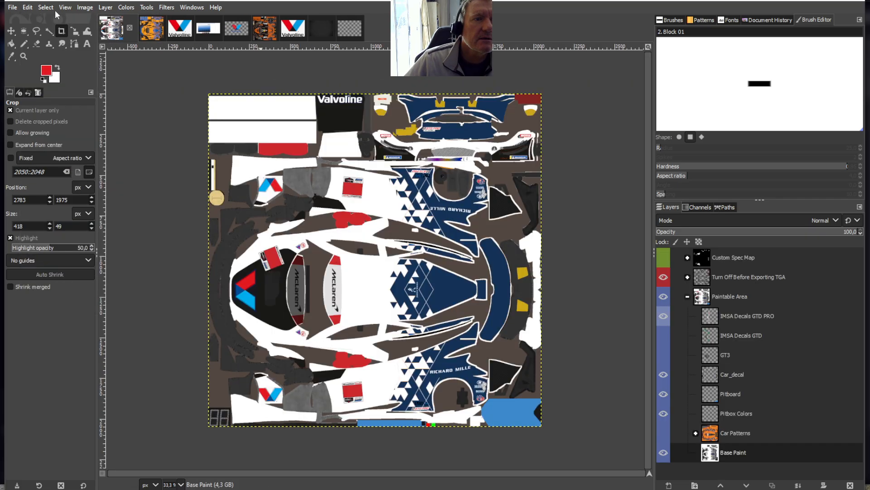
click(28, 8)
click(50, 93)
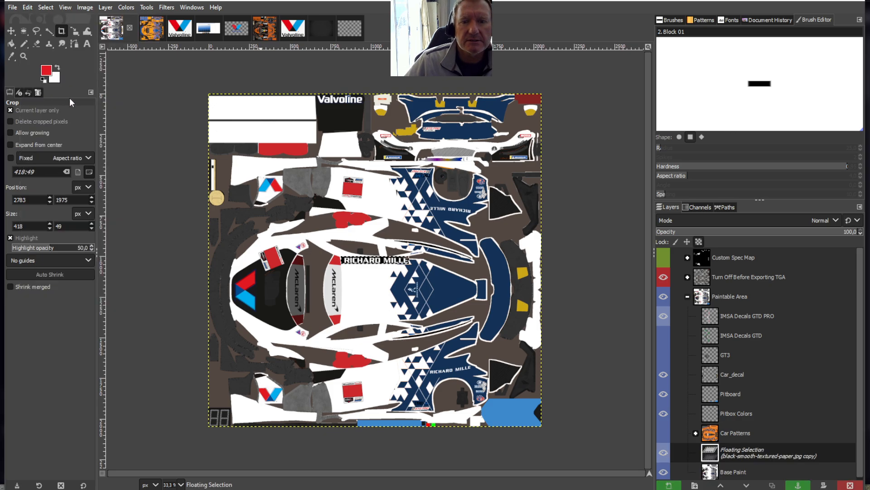
Scale the pasted lettering to about 658 × 77 px and place it along the upper edge of the white upper-left panel
click(147, 7)
mouse_move(184, 42)
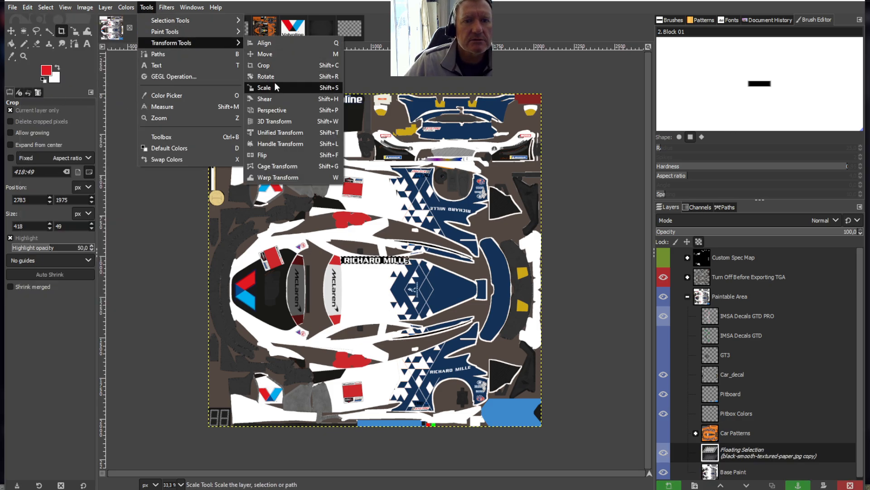
click(264, 87)
click(384, 268)
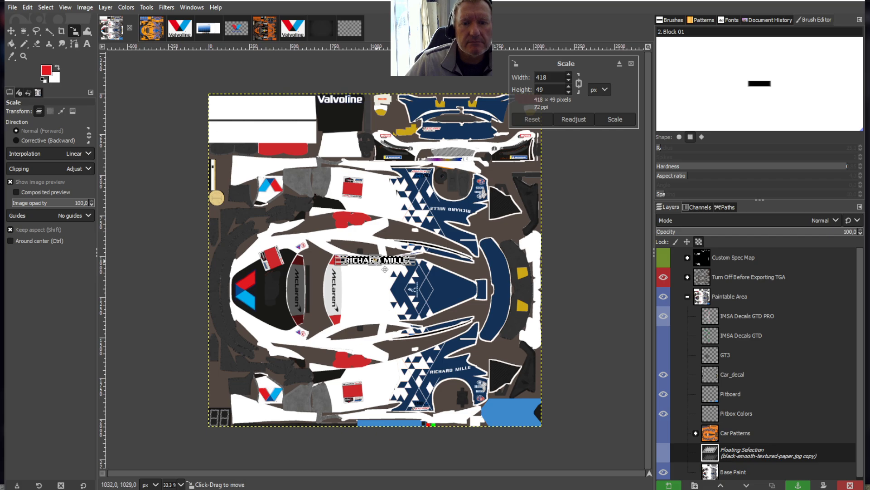
drag(384, 269, 272, 112)
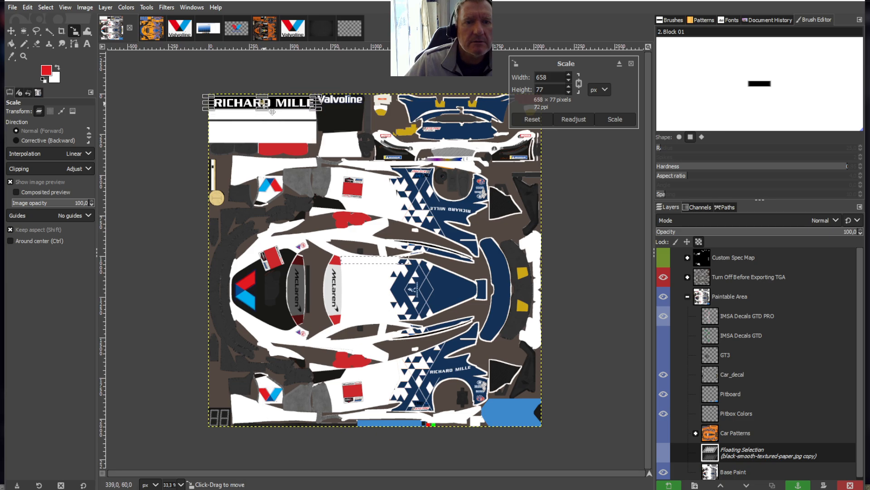
click(11, 44)
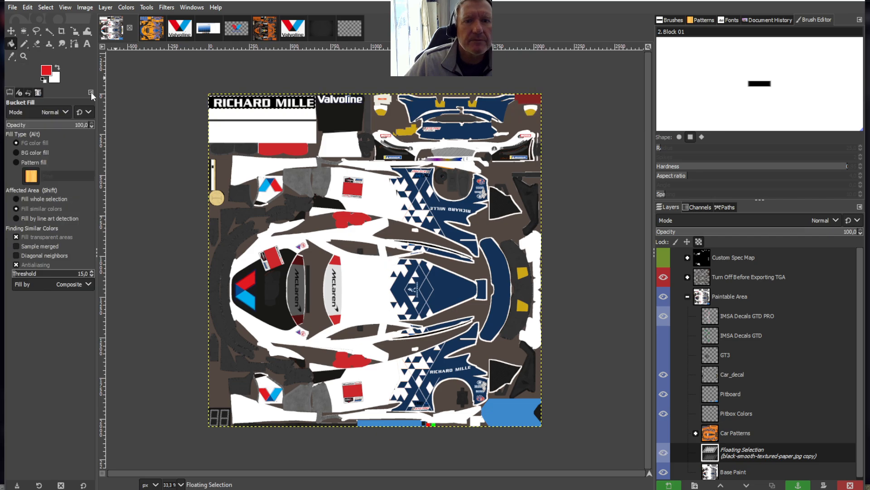
Anchor the lettering to the Base Paint layer and pick its black background as the foreground colour
right_click(744, 452)
click(766, 223)
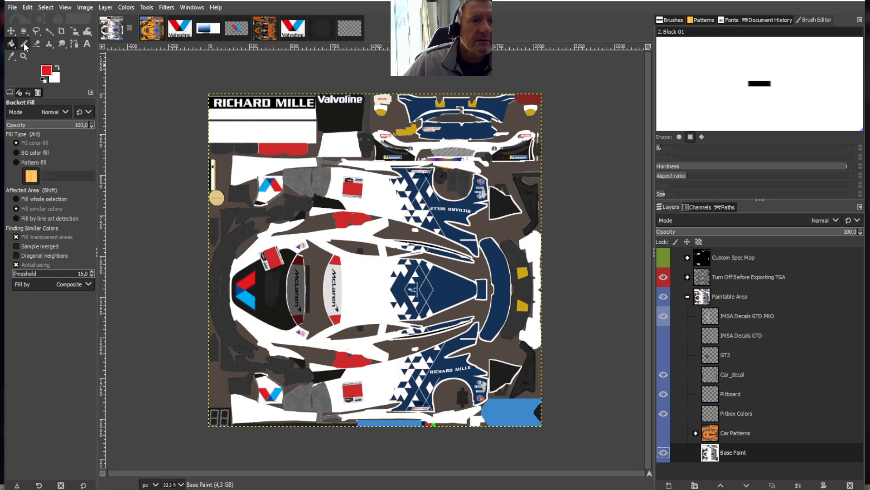
click(12, 56)
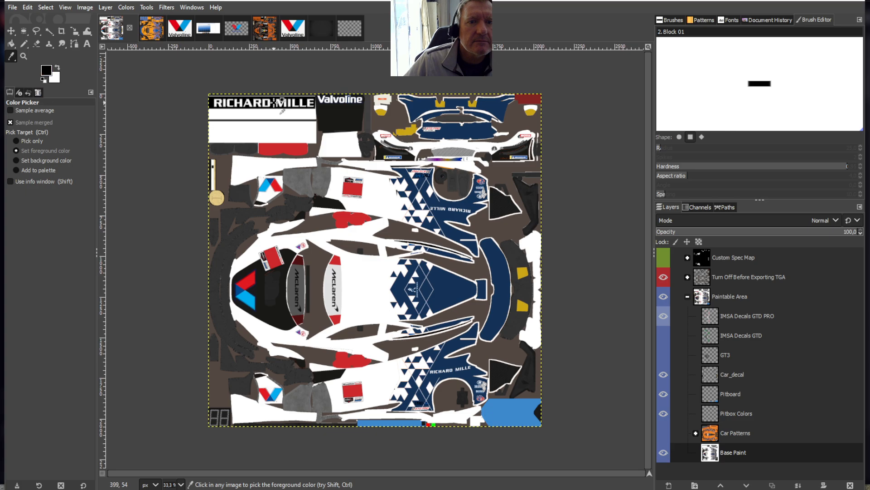
Try to bucket-fill the white panel below the Richard Mille lettering with black, and undo the fill
click(12, 43)
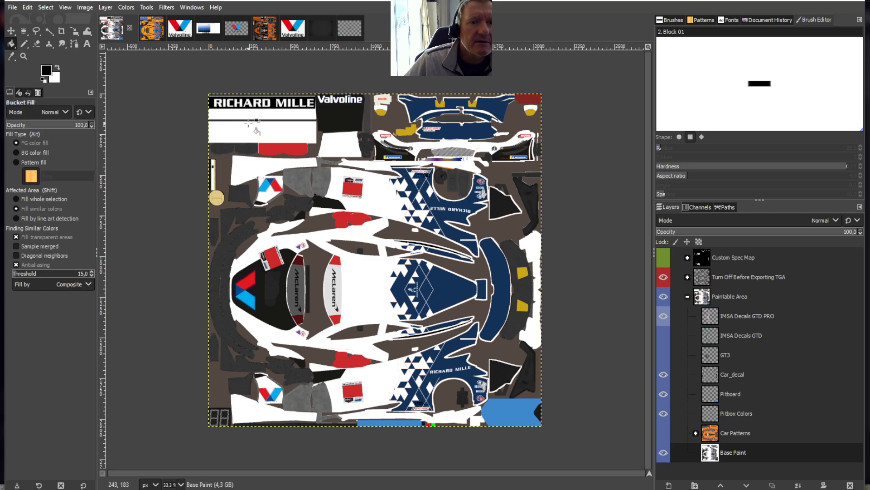
click(249, 122)
click(27, 7)
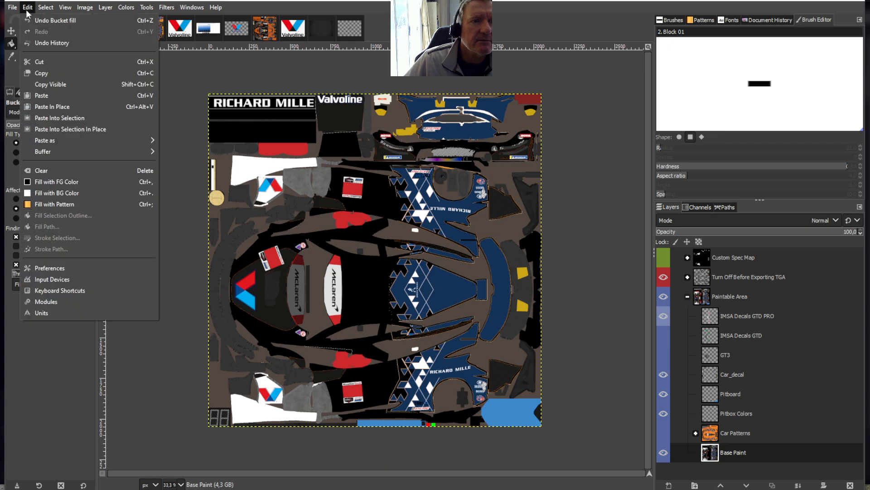
click(38, 20)
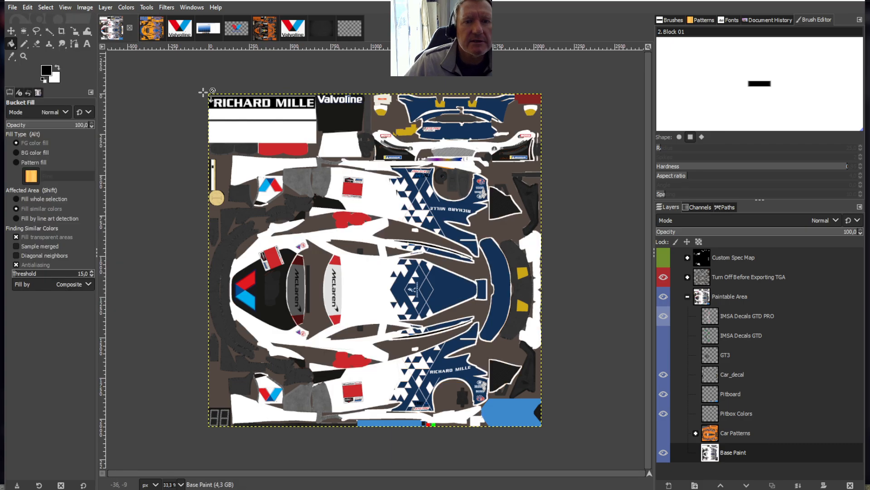
Try to paint the white area below the lettering black with Pencil strokes, and undo them
click(25, 43)
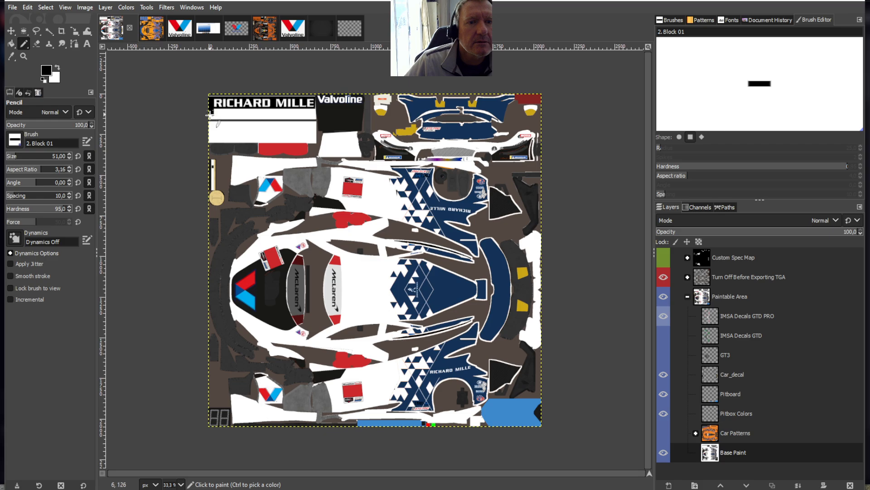
drag(210, 115, 212, 135)
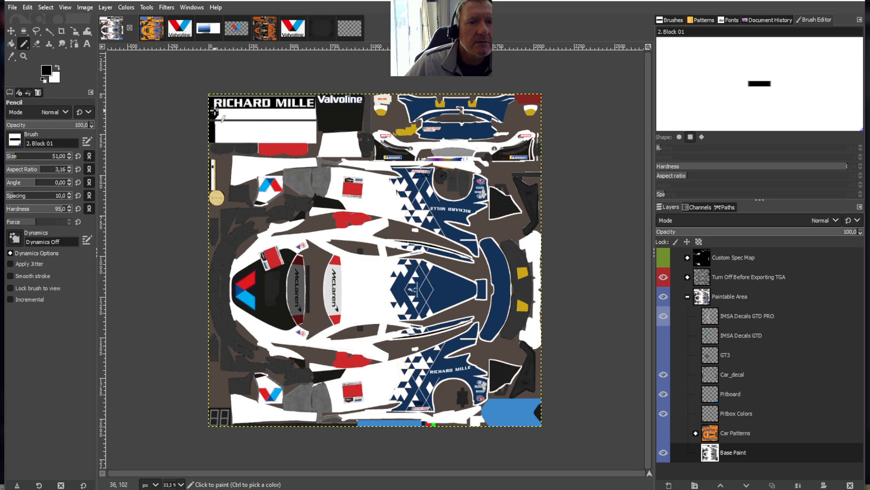
drag(226, 114, 225, 135)
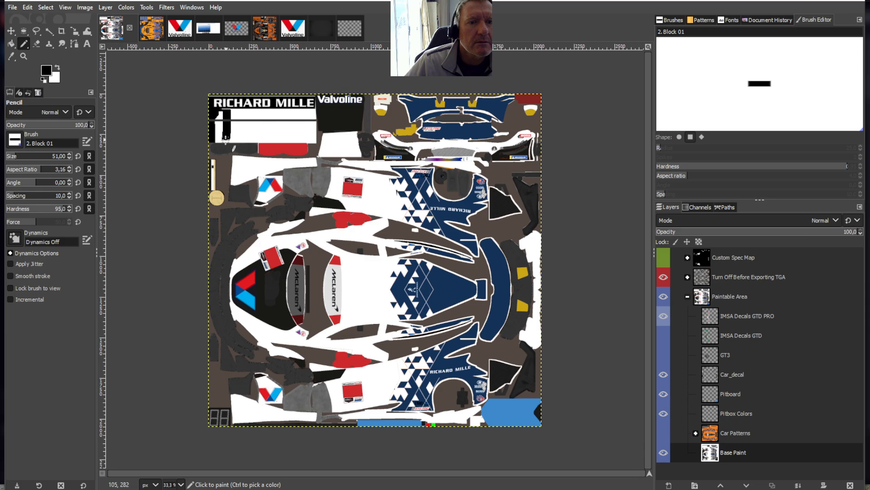
click(28, 7)
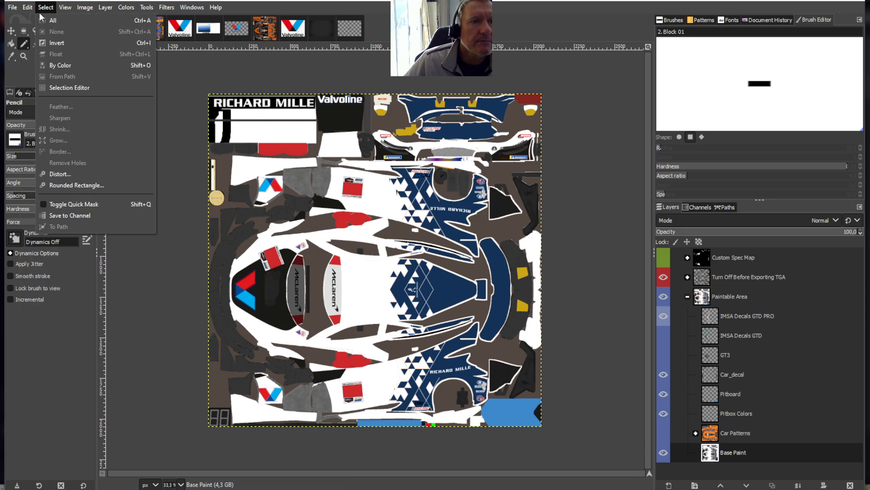
click(37, 21)
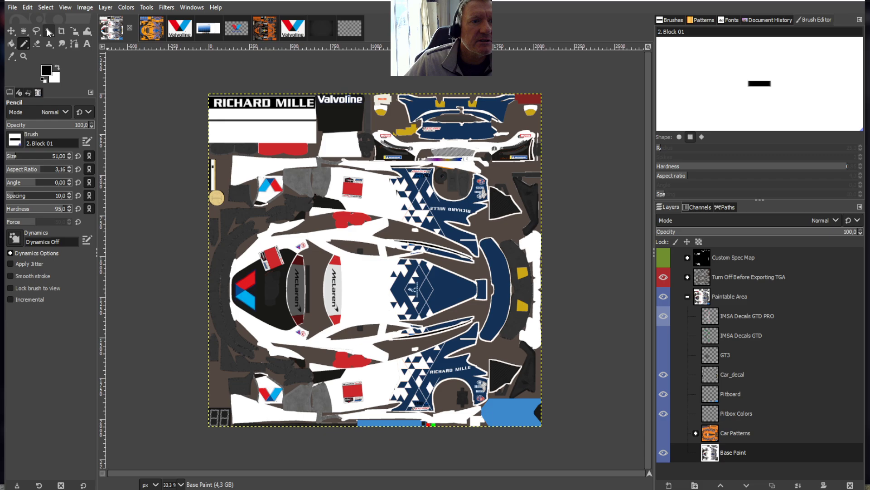
Outline the panel half containing the Richard Mille lettering with Free Select and bucket-fill its white area black
click(36, 31)
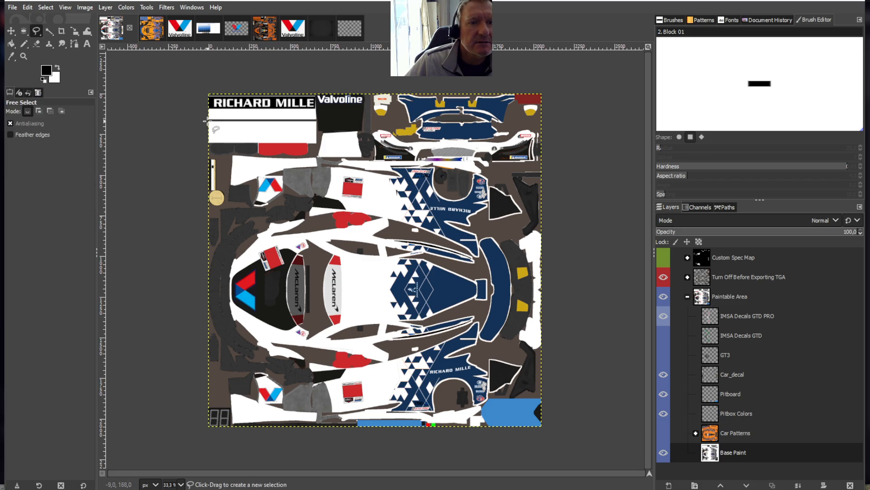
click(206, 120)
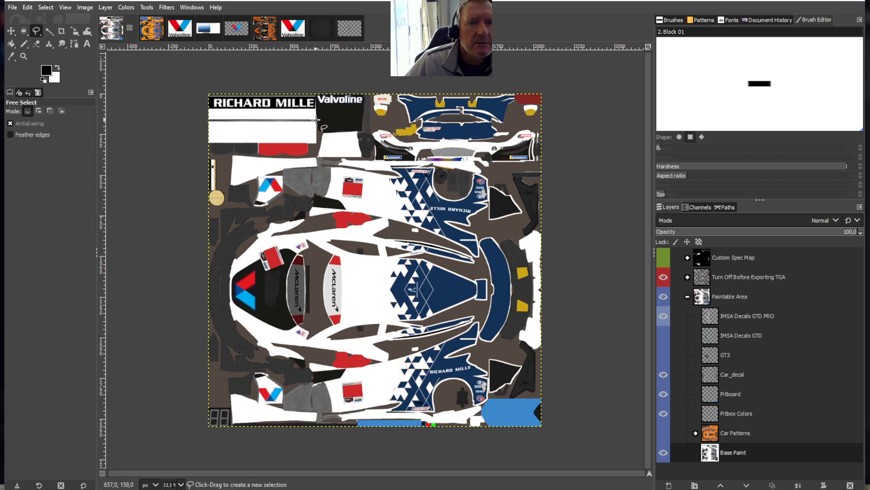
click(316, 120)
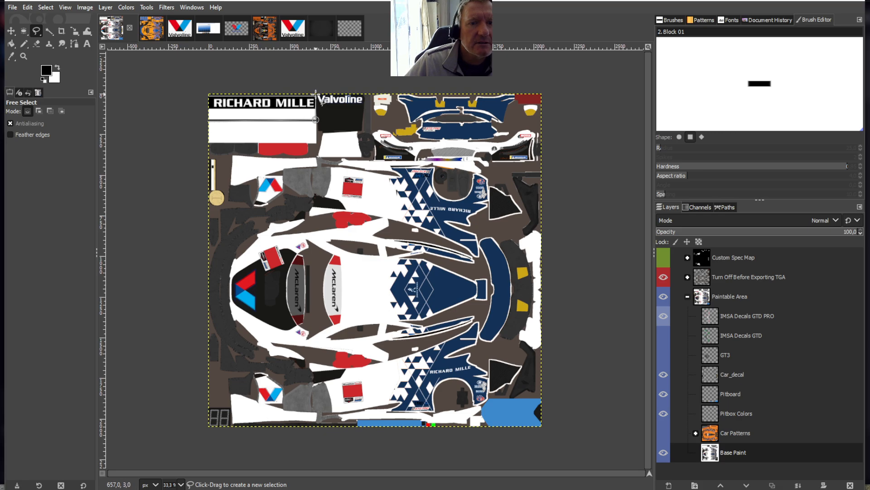
click(316, 93)
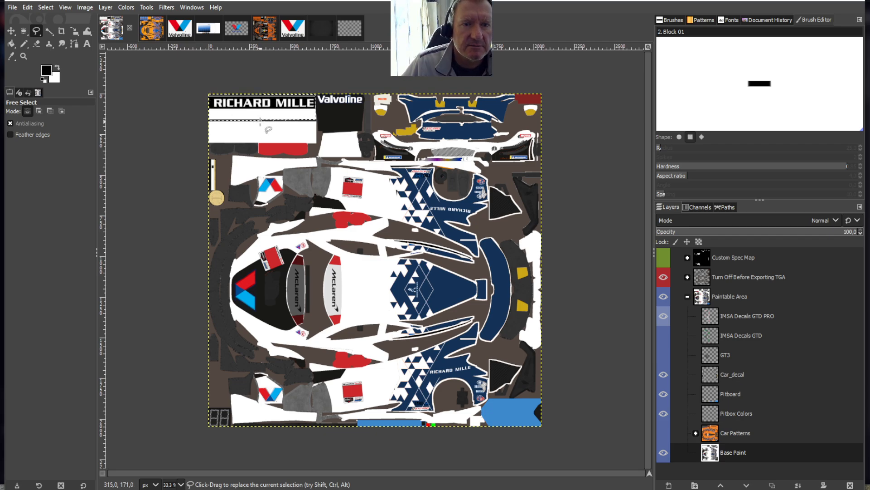
click(11, 44)
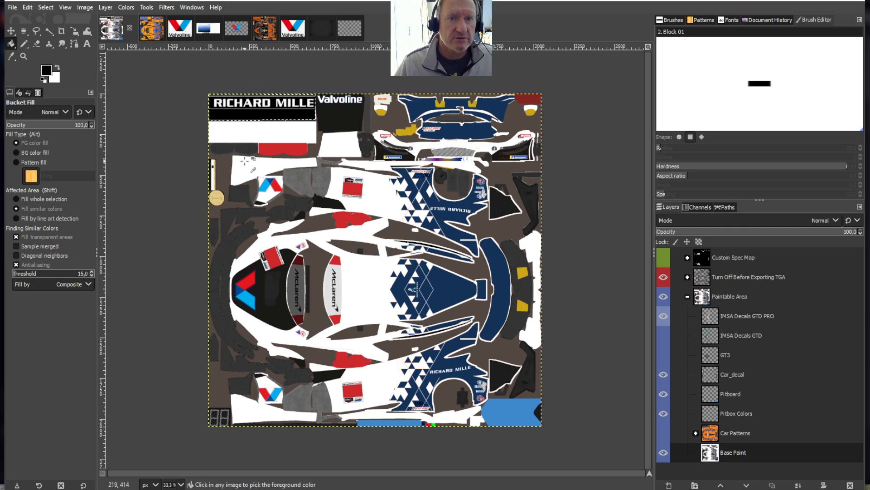
Select the whole template canvas and paste another copy of the Richard Mille lettering onto the Base Paint layer
key(ctrl+a)
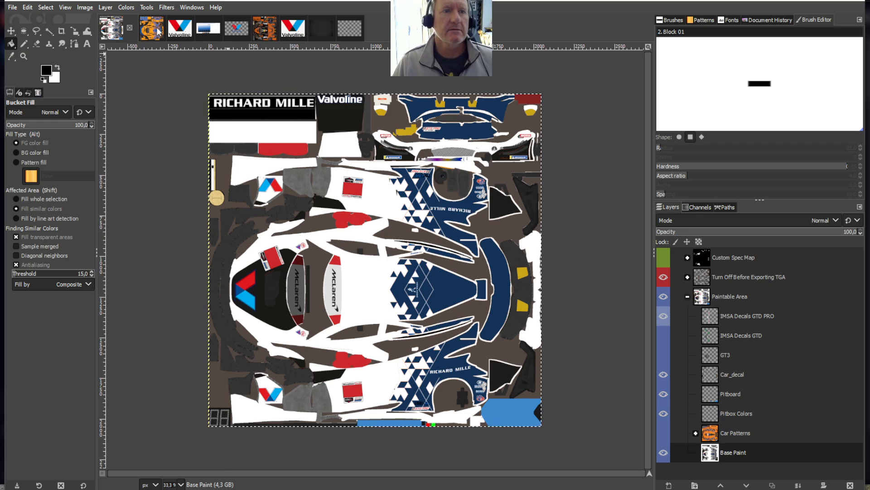
click(27, 8)
click(46, 95)
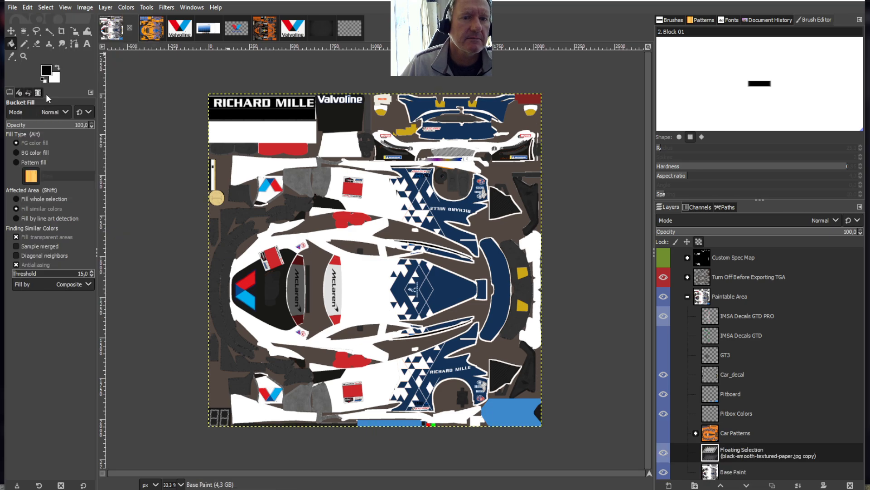
Scale the pasted lettering to 668 × 78 px, position it below the first Richard Mille logo, and anchor it to Base Paint
click(146, 7)
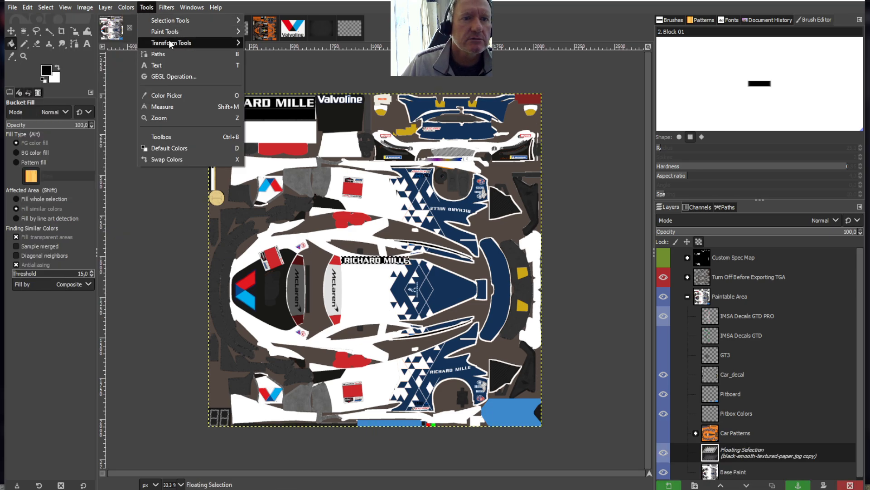
mouse_move(169, 41)
click(271, 89)
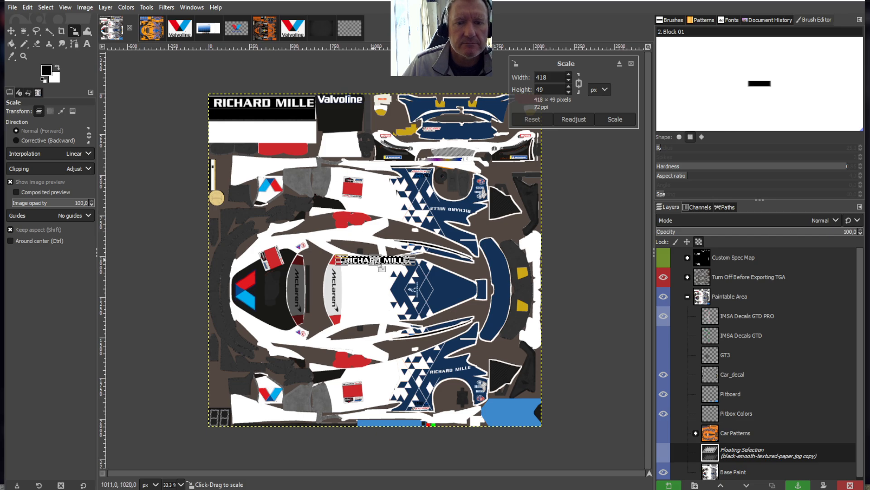
drag(384, 268, 320, 133)
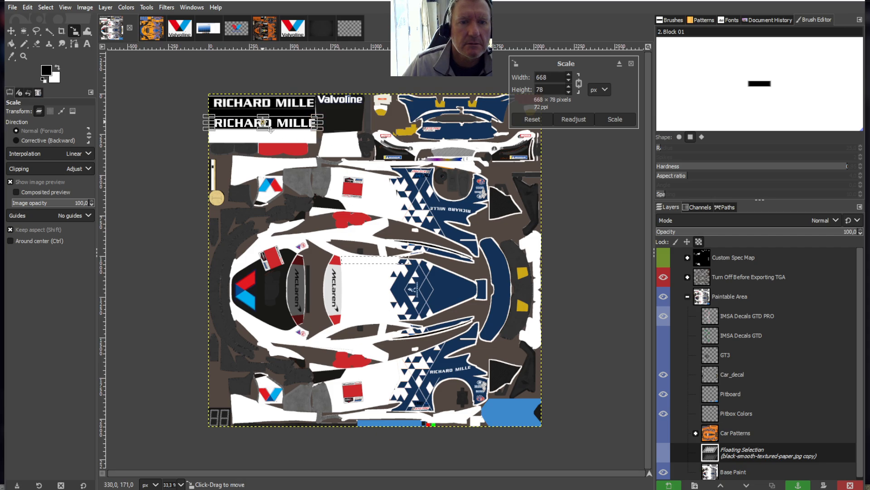
drag(263, 123, 264, 127)
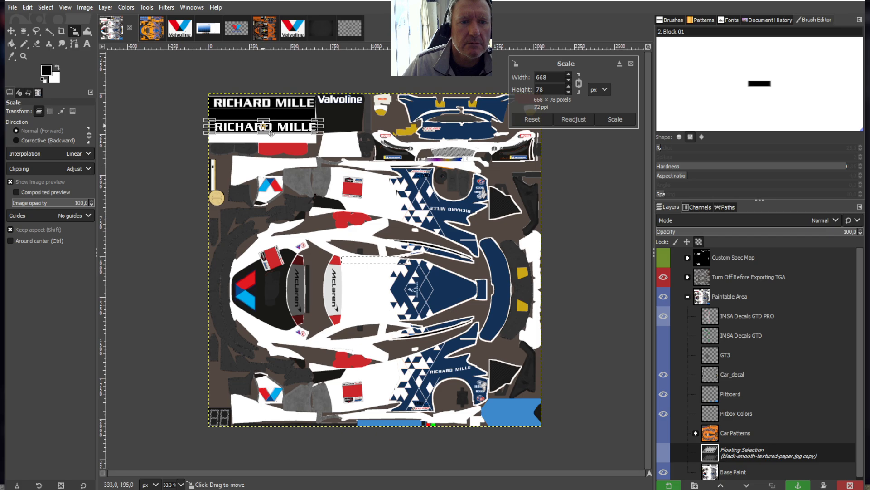
drag(263, 126, 262, 126)
click(12, 45)
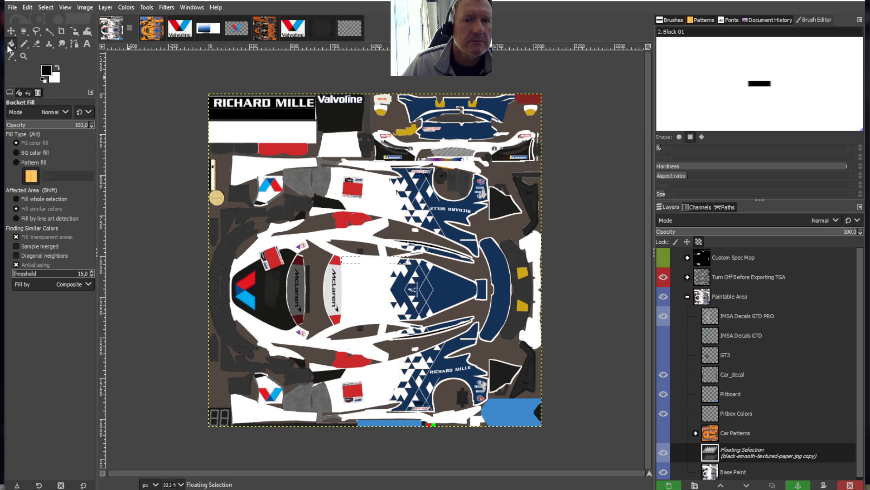
right_click(739, 453)
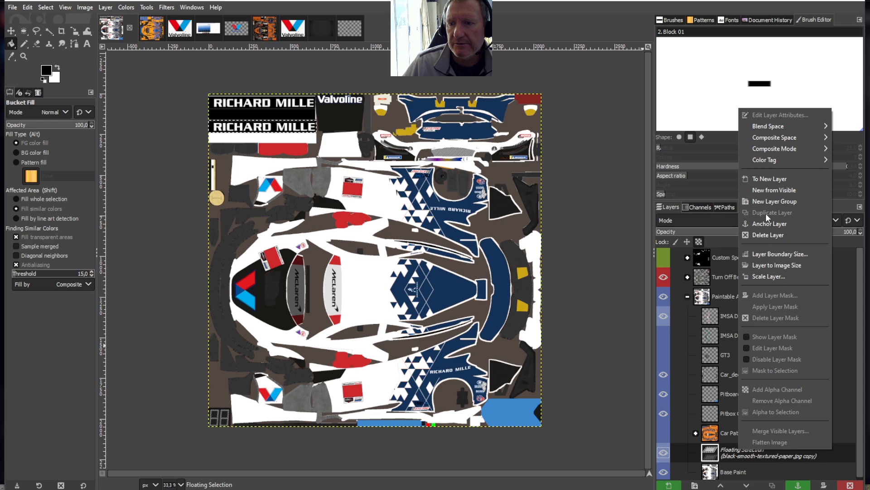
click(767, 220)
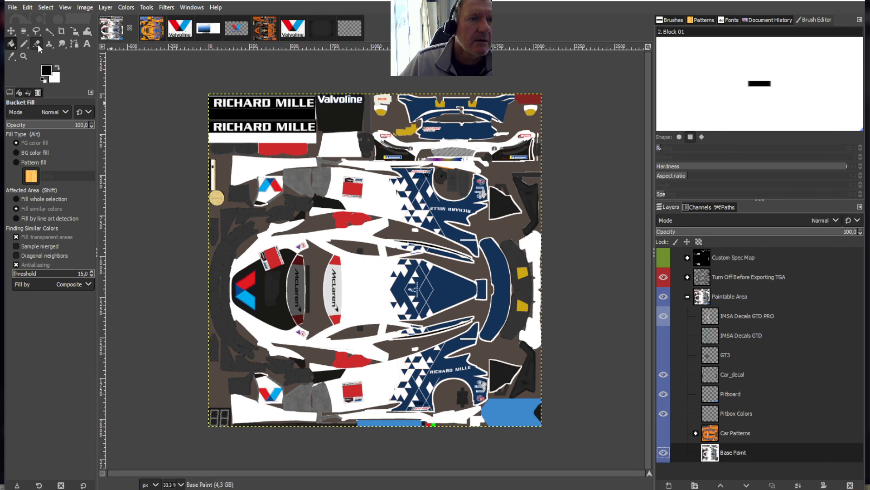
Outline the white strip below the second Richard Mille logo with Free Select, bucket-fill it black, and select the whole canvas again
click(40, 30)
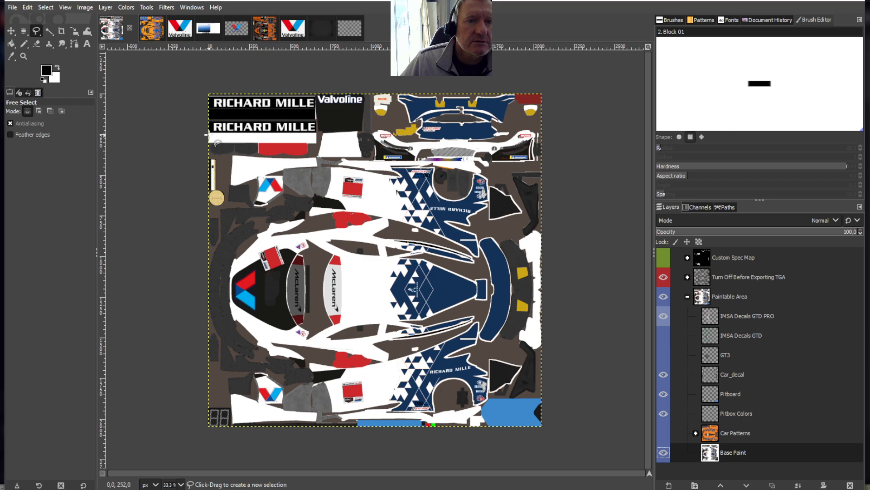
click(207, 132)
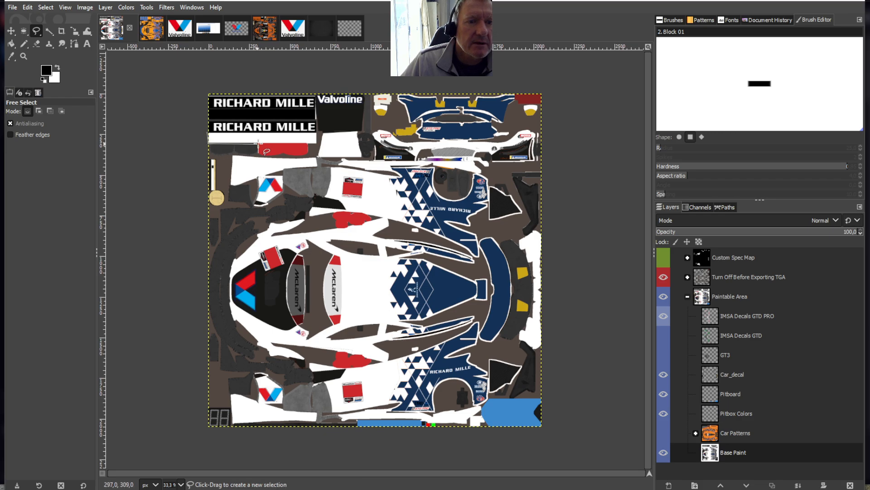
click(318, 143)
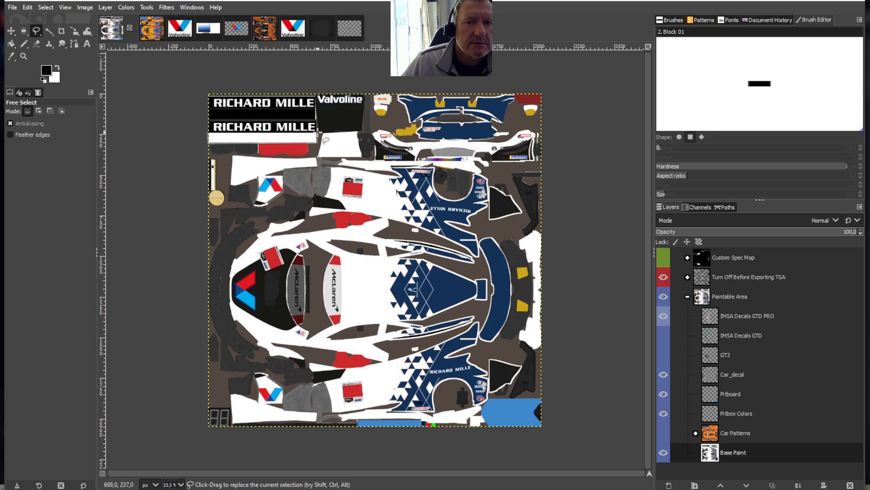
click(317, 132)
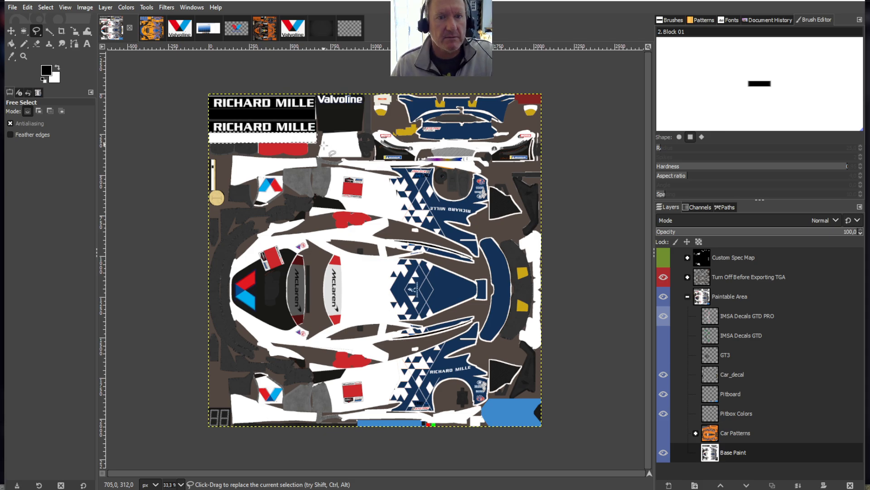
click(11, 44)
click(241, 136)
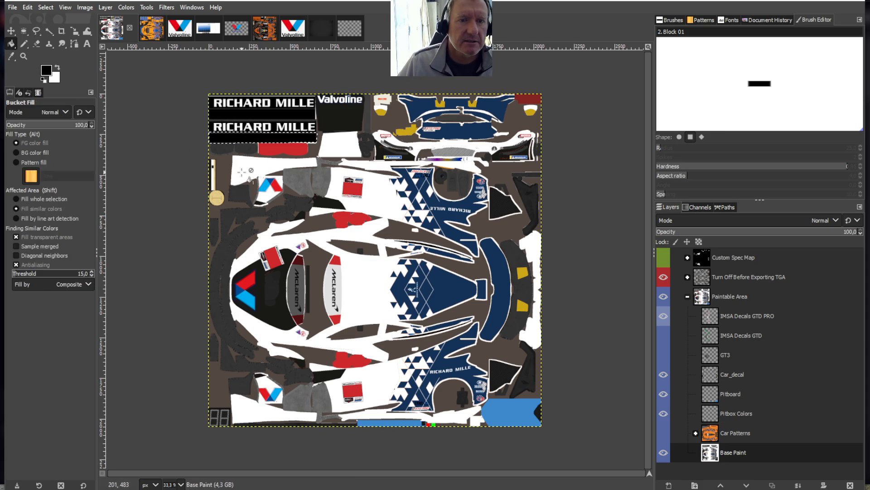
key(ctrl+a)
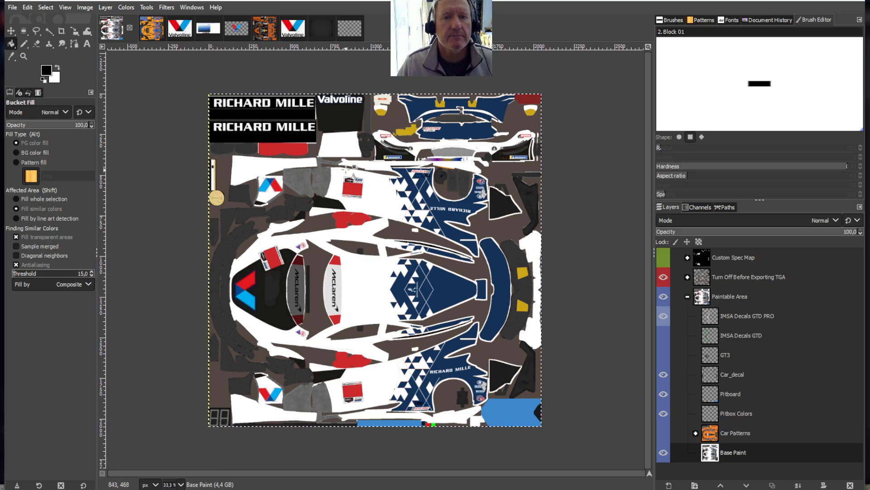
Save the livery template under its existing file name
click(24, 44)
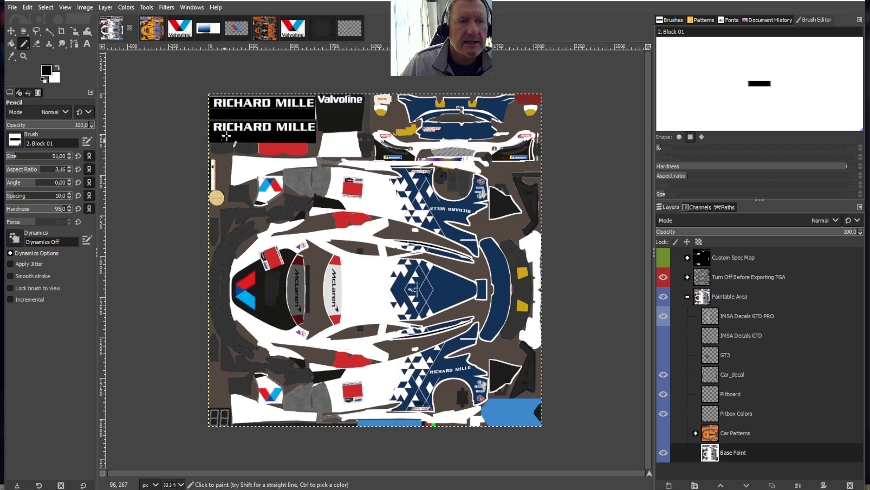
click(12, 7)
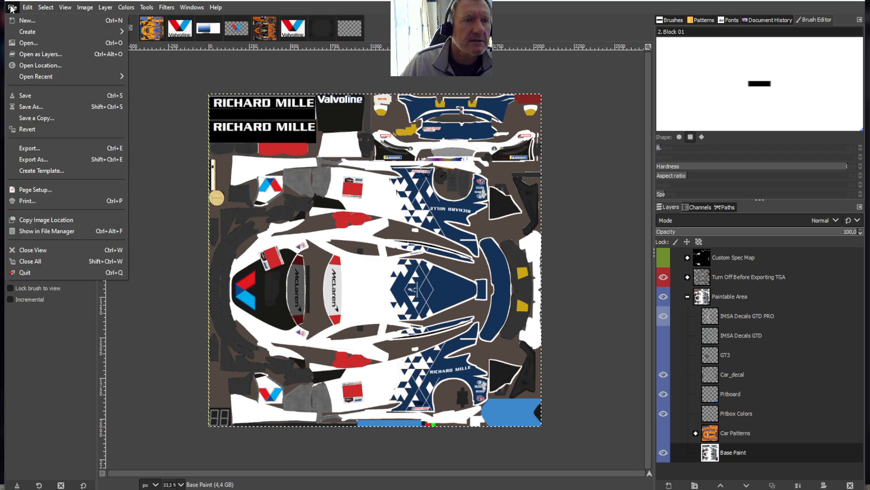
click(26, 95)
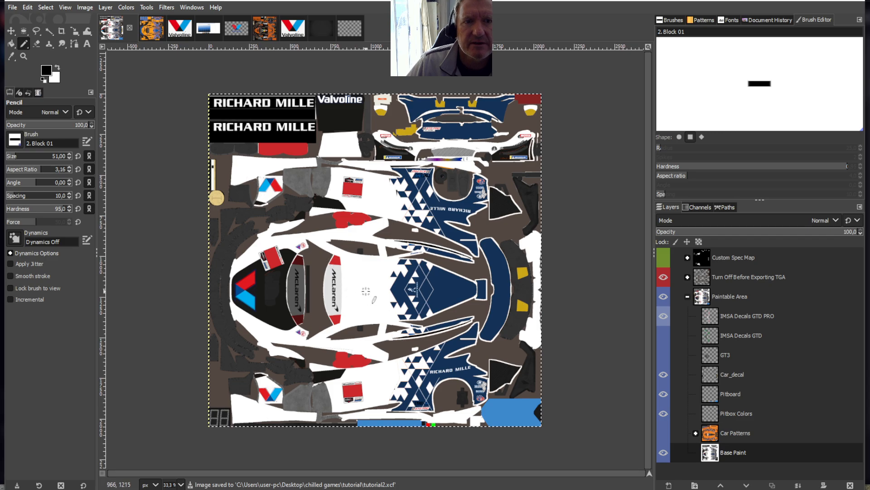
Switch to the Valvoline logo image and make its white background transparent with Color to Alpha
click(284, 30)
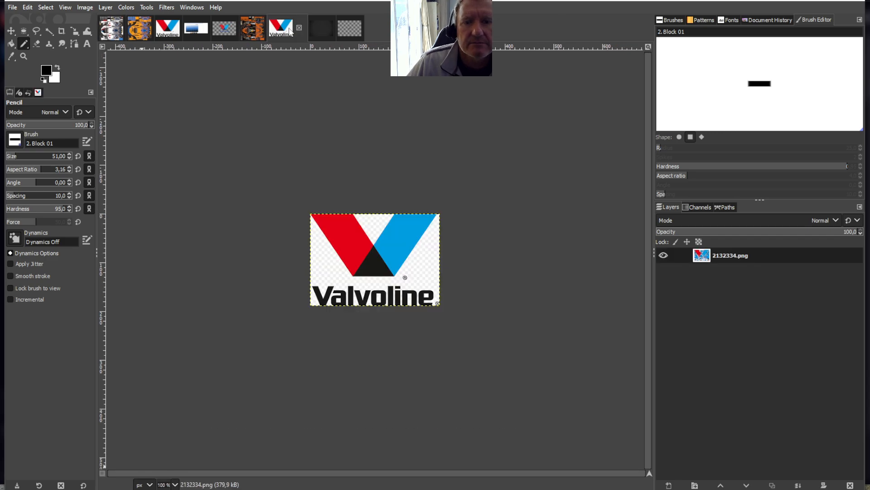
click(145, 8)
mouse_move(109, 7)
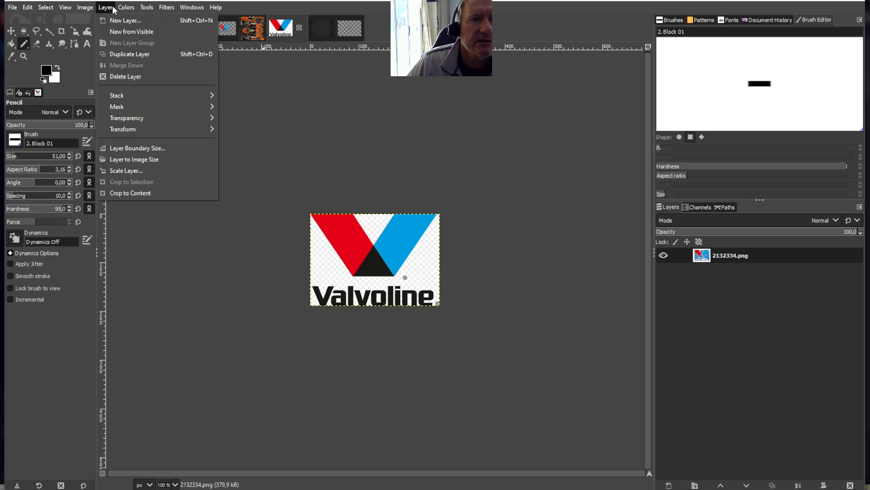
mouse_move(127, 120)
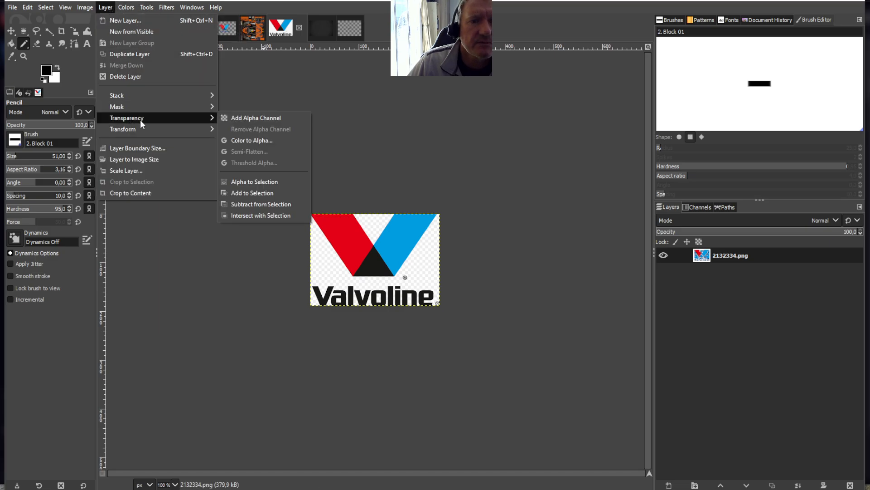
click(233, 141)
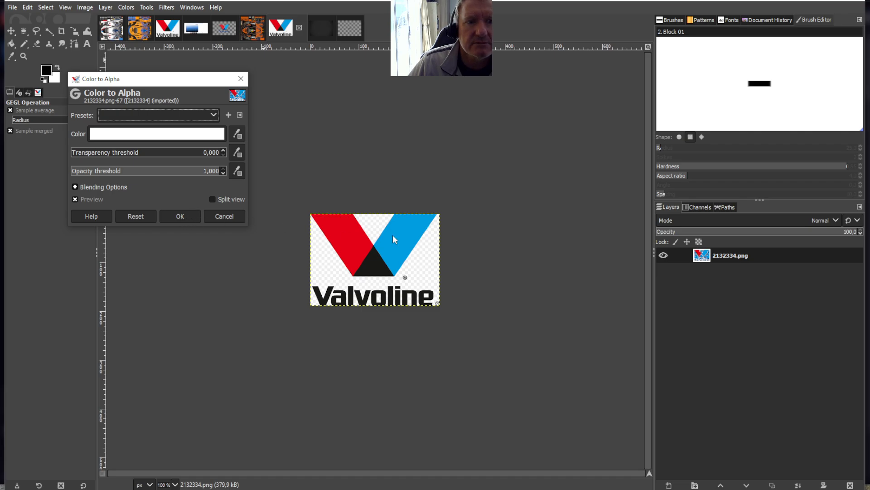
click(181, 215)
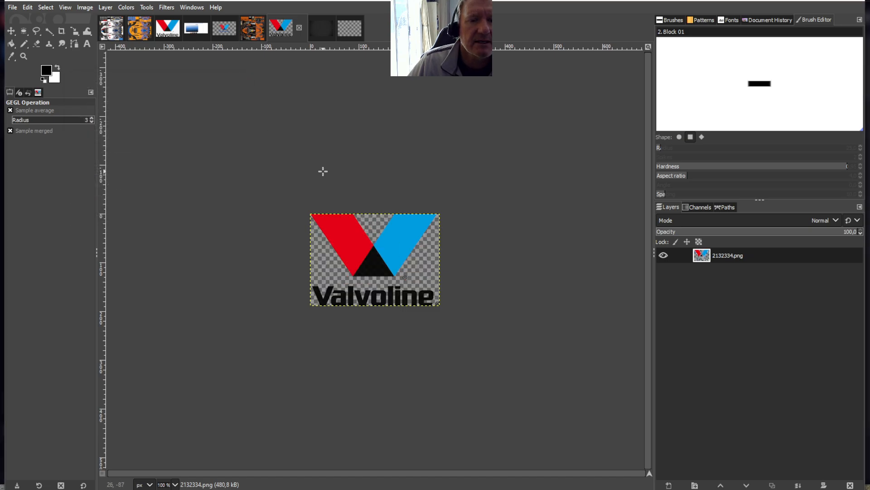
Outline the red, blue and black V emblem above the Valvoline lettering with Free Select and copy it
click(37, 31)
click(309, 215)
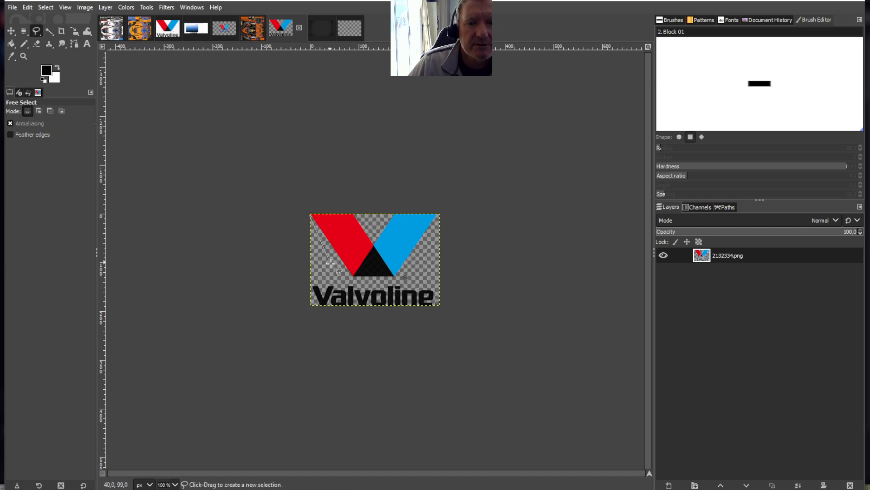
click(353, 277)
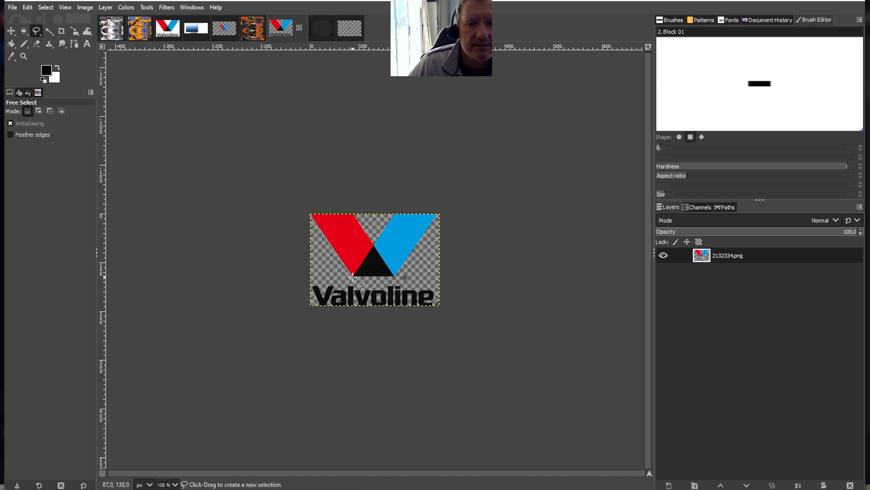
click(395, 277)
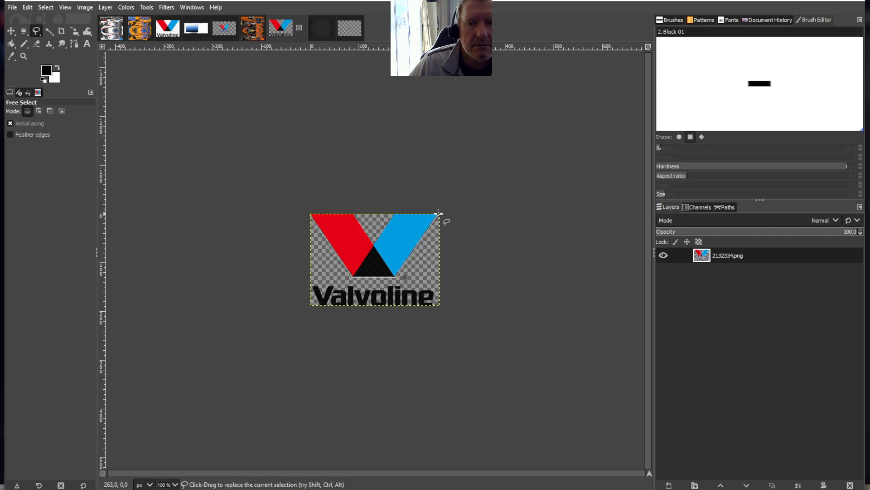
click(439, 213)
click(393, 214)
click(374, 244)
click(354, 215)
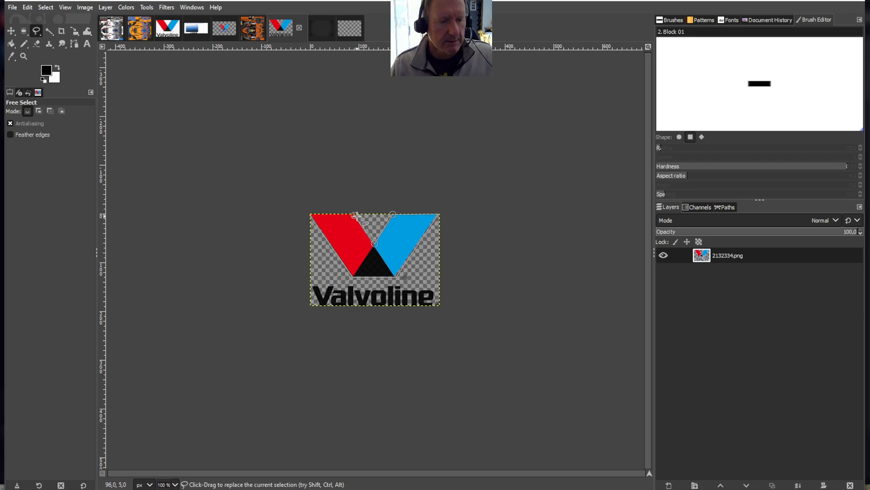
key(Return)
click(27, 7)
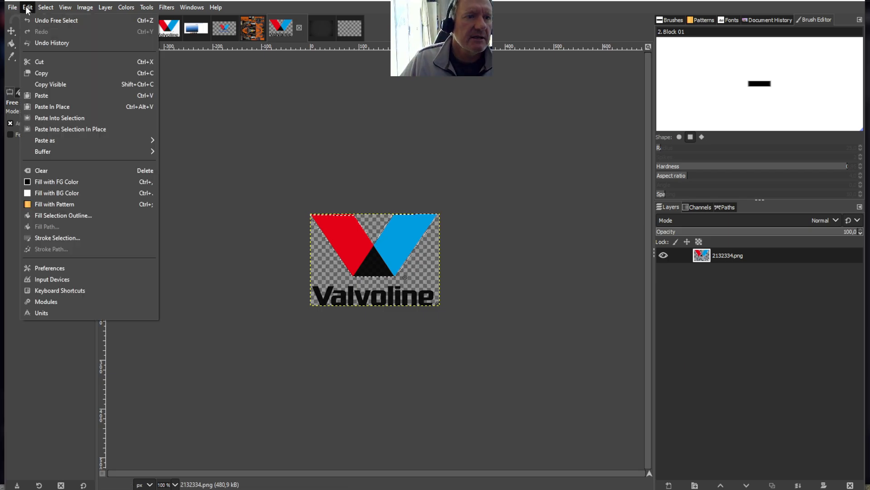
click(41, 75)
Paste the copied V emblem into the car livery template
click(112, 30)
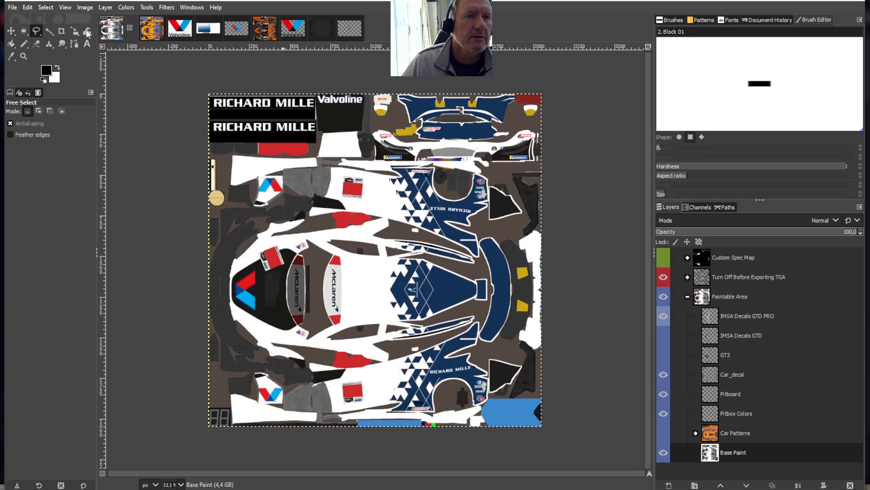
click(28, 8)
click(42, 96)
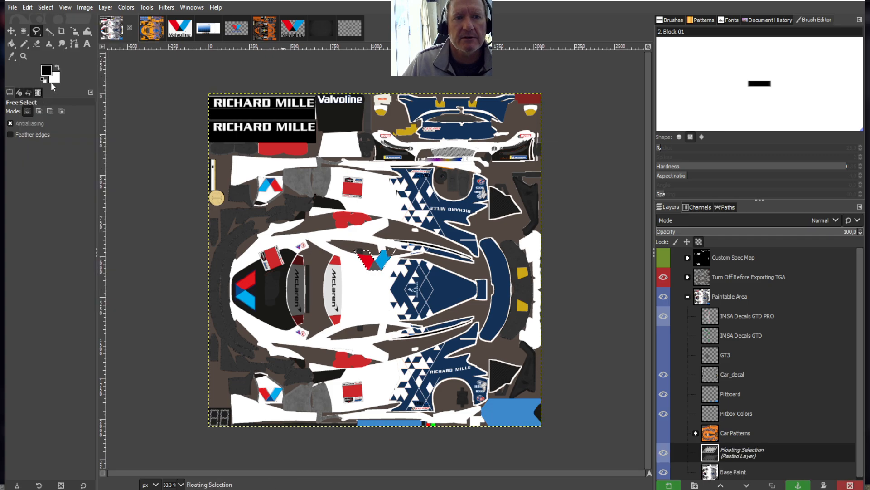
Scale the pasted V emblem to 330 × 163 px and place it on the white area between the McLaren lettering and navy pattern
click(146, 7)
mouse_move(181, 41)
click(303, 88)
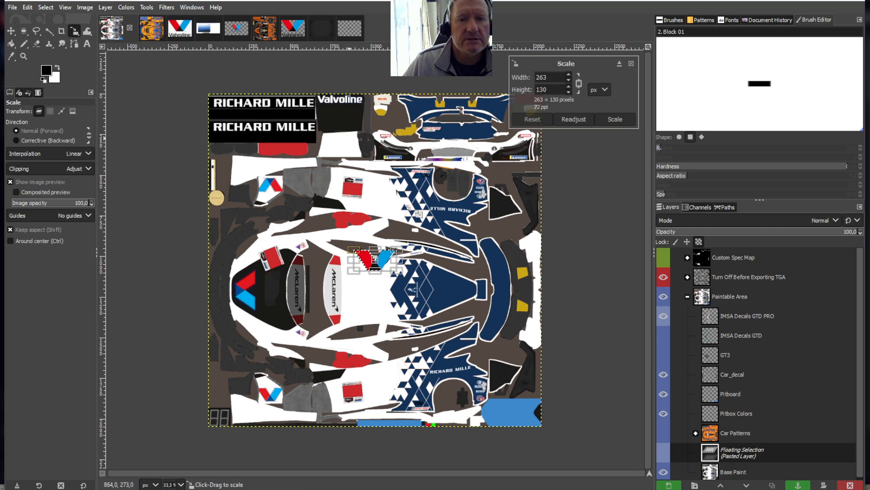
drag(417, 275, 386, 301)
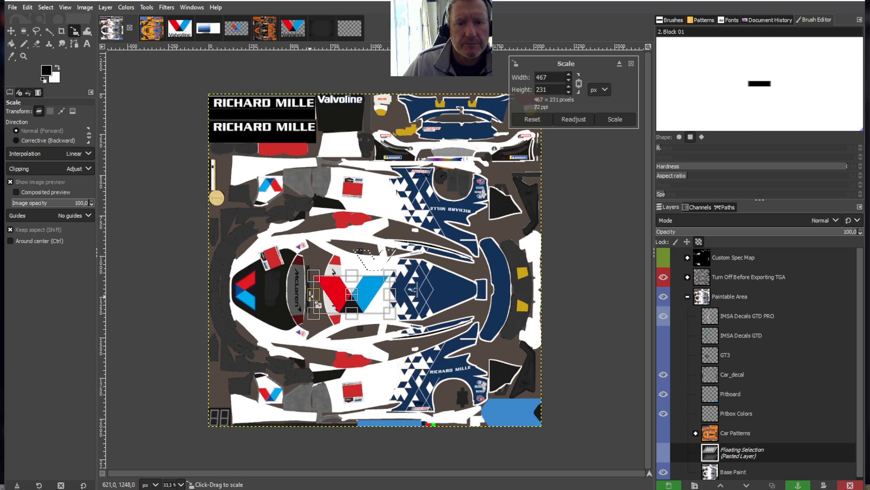
drag(314, 296, 326, 296)
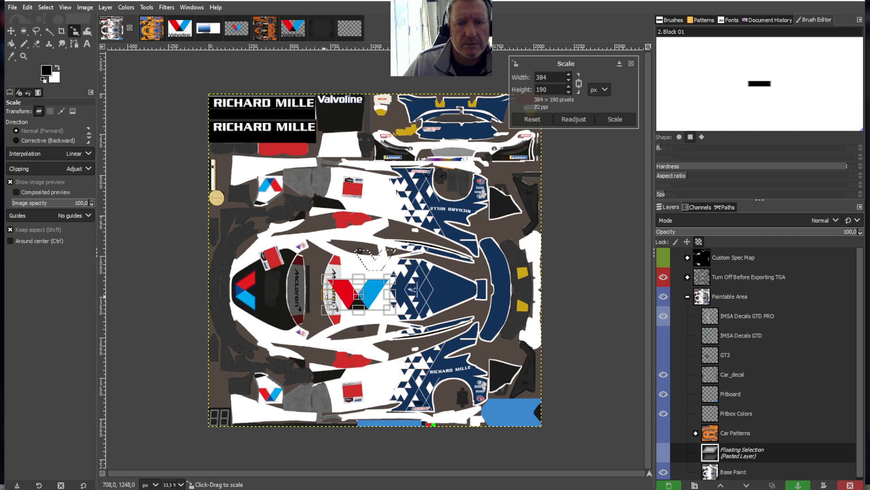
drag(328, 297, 375, 289)
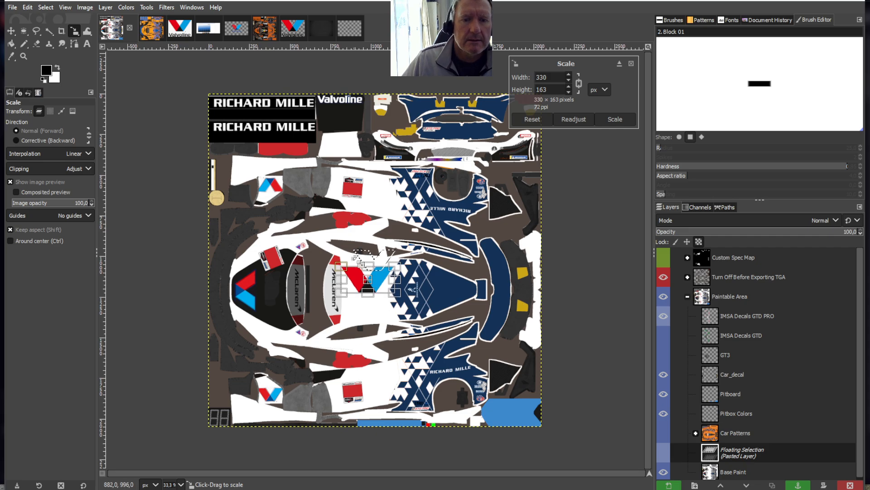
click(12, 44)
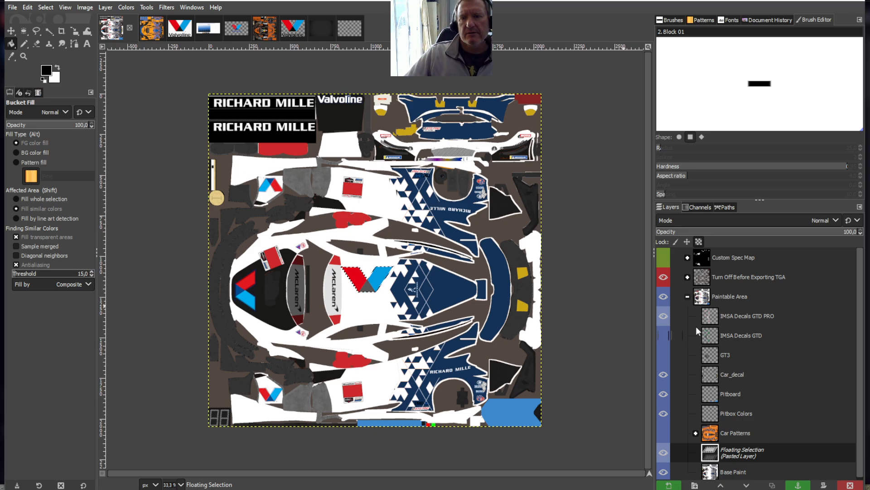
Anchor the pasted V emblem to Base Paint and fill its red arm with the red sampled from an existing small V emblem
right_click(741, 449)
click(776, 219)
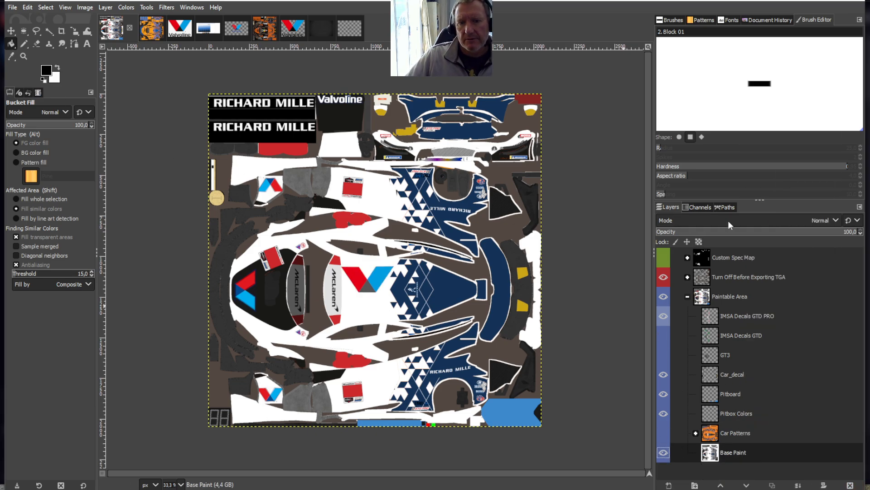
click(11, 57)
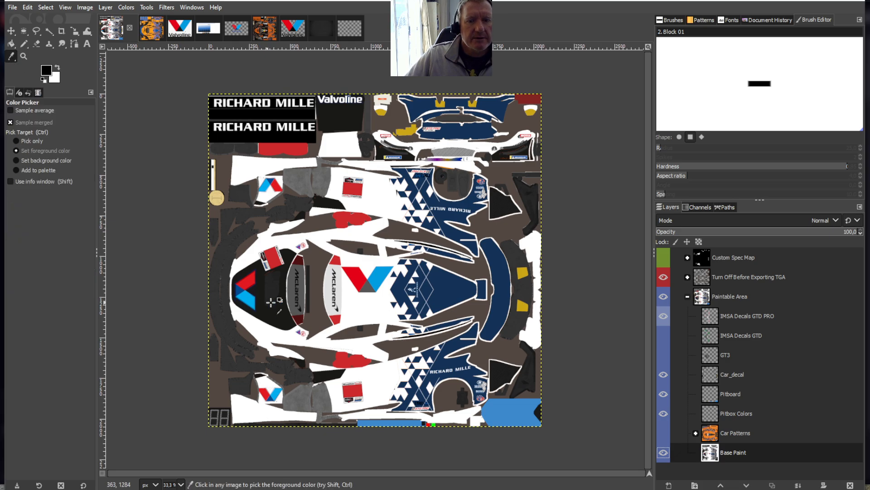
click(262, 393)
click(11, 43)
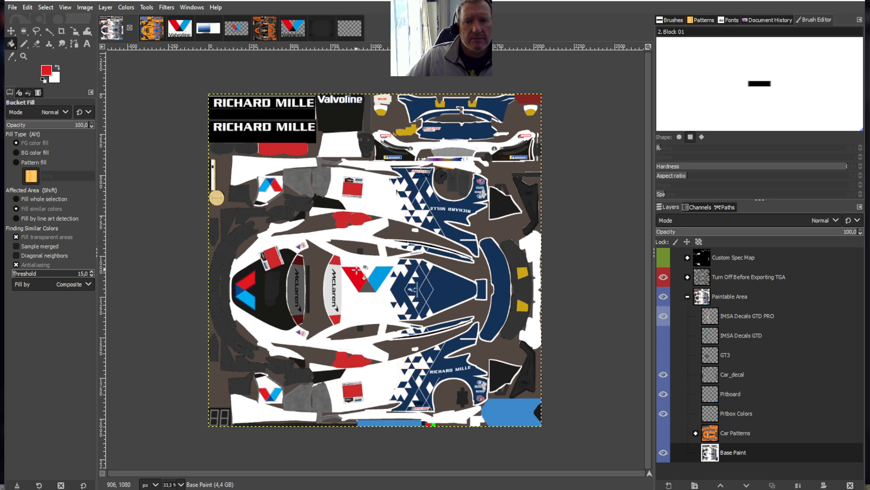
Fill the large V emblem's grey triangle with dark blue and its blue arm with light blue, sampled from the existing small emblems
click(11, 56)
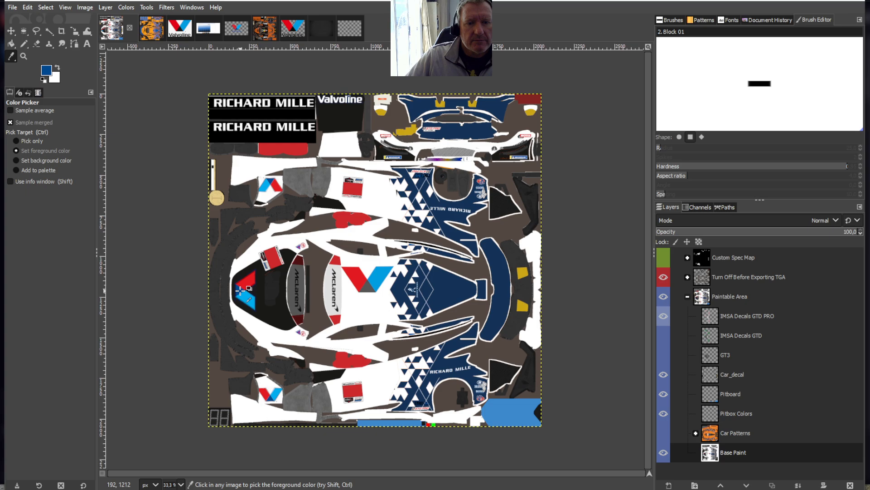
click(11, 44)
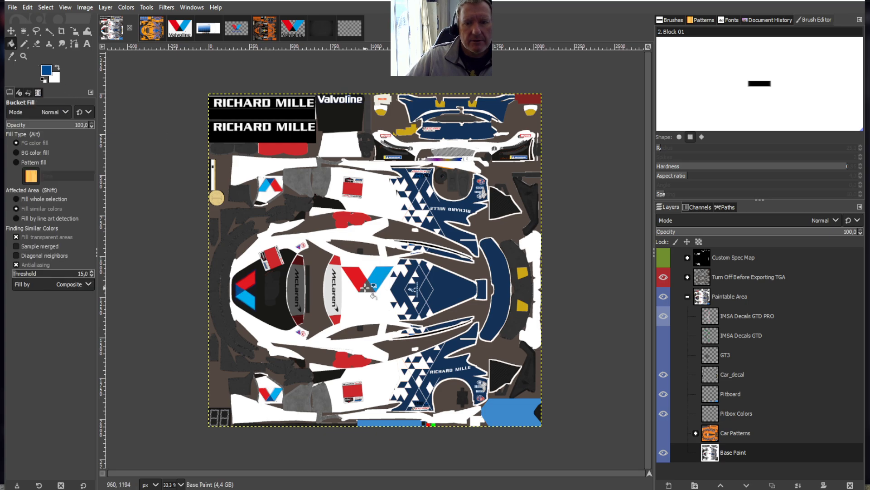
click(12, 57)
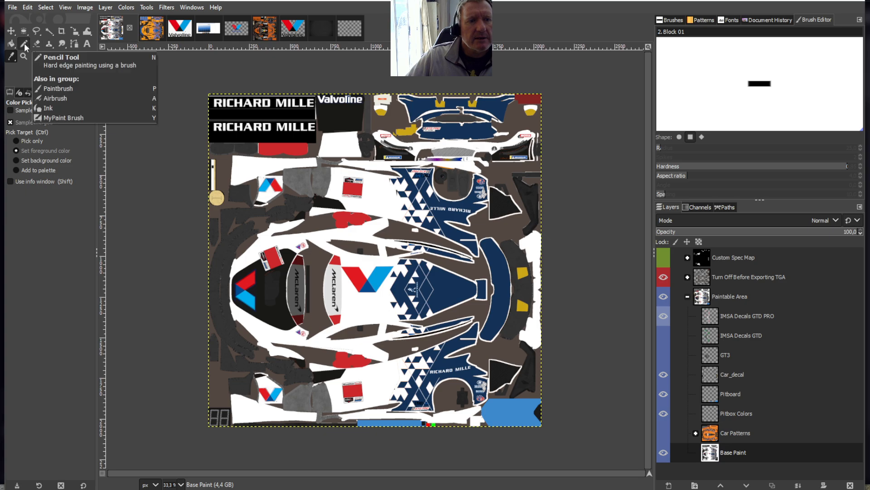
click(11, 44)
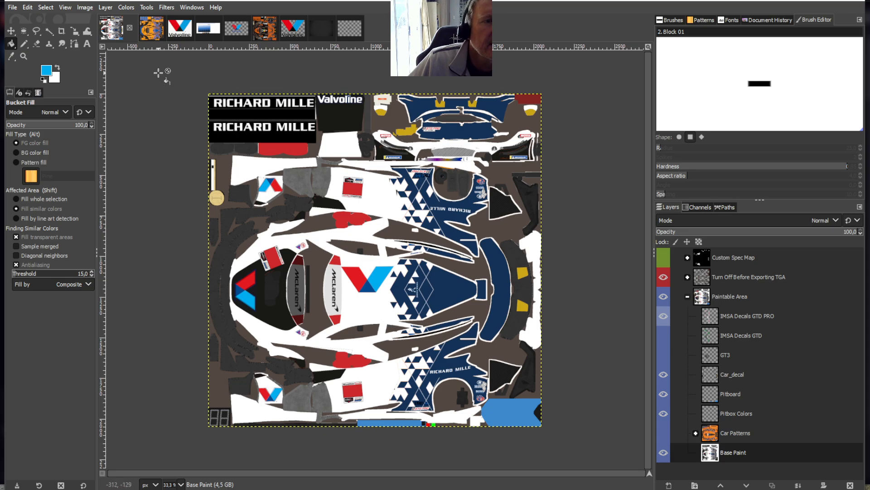
Outline the central body panel with the large V emblem and navy pattern using Free Select, starting beside the McLaren lettering
click(37, 30)
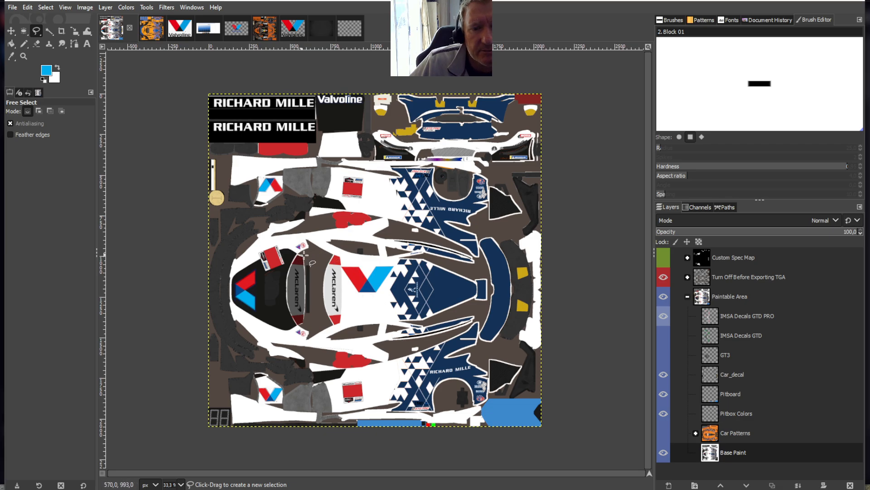
click(336, 259)
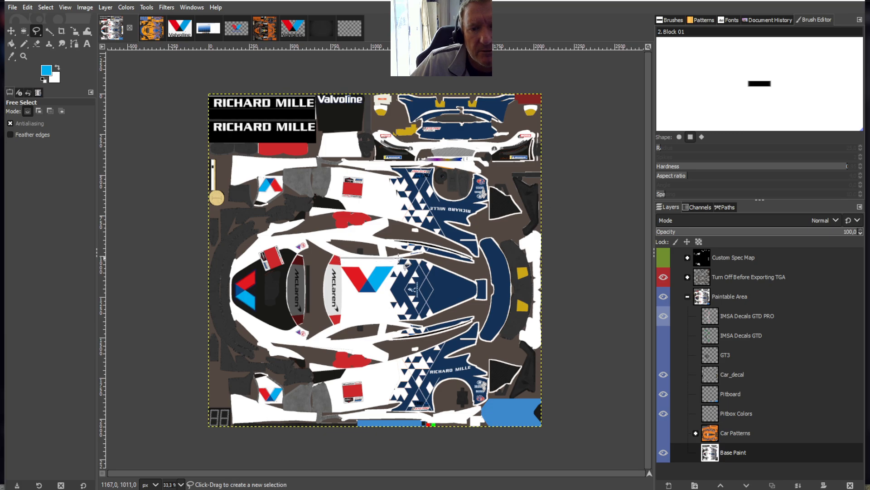
click(420, 256)
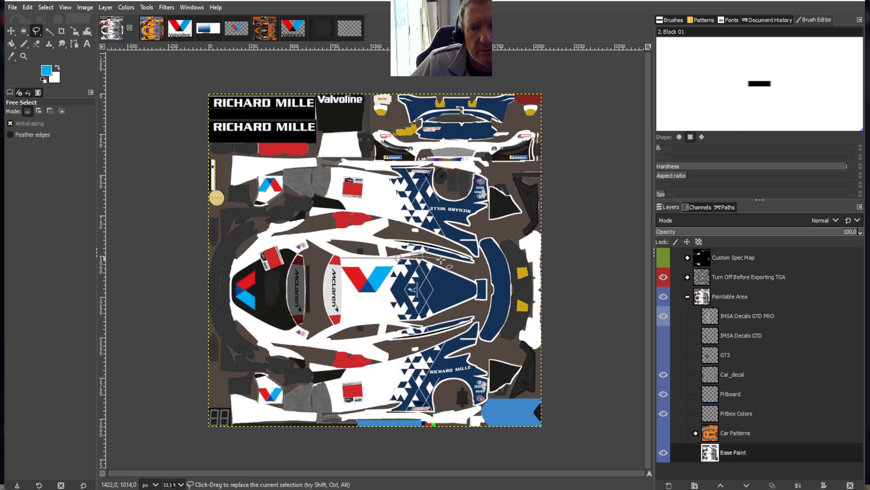
click(485, 273)
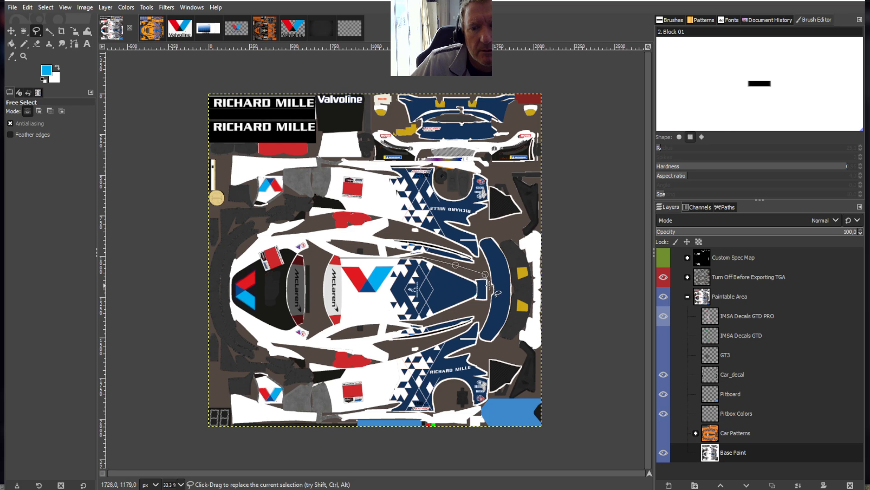
click(489, 282)
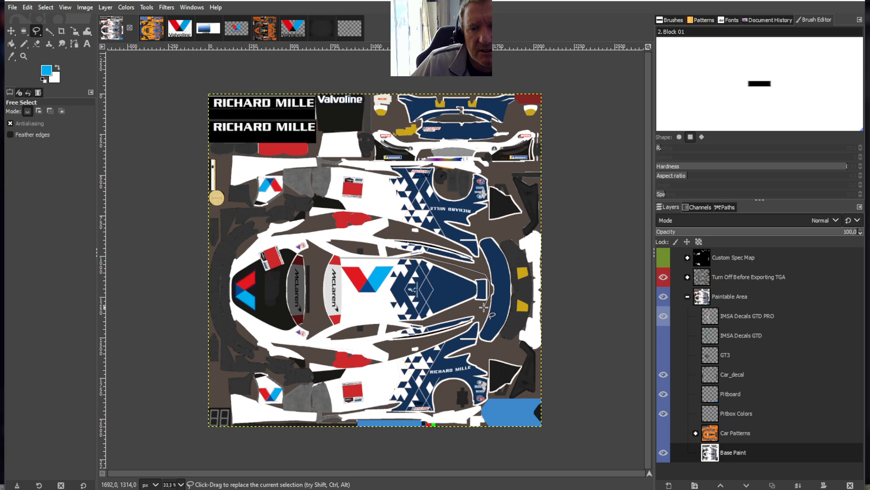
click(449, 316)
click(414, 321)
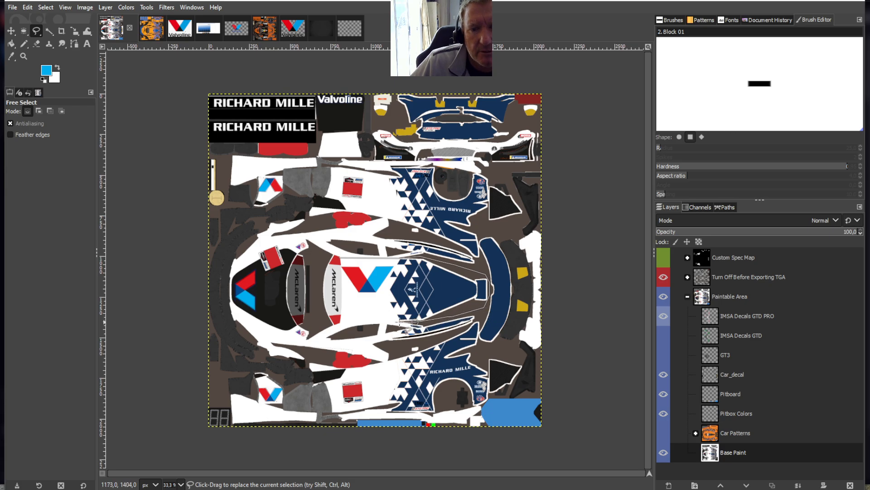
click(400, 321)
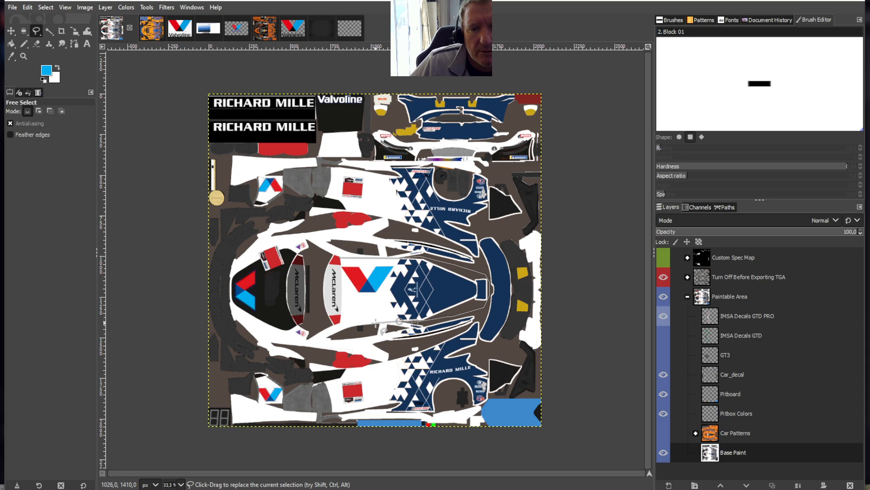
click(338, 321)
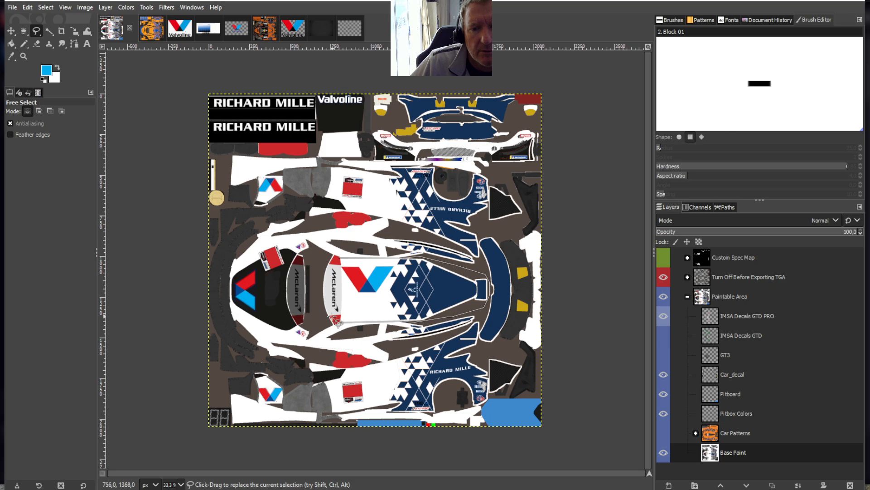
click(338, 258)
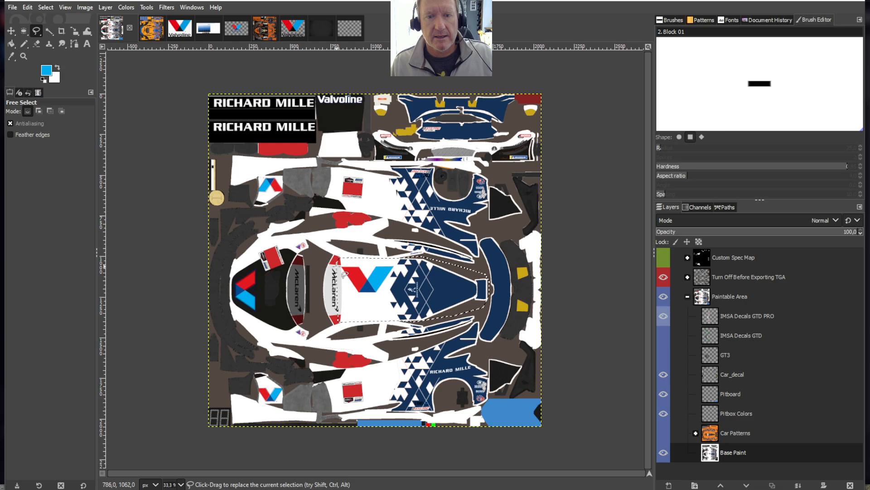
Set the foreground colour to black and fill the white areas inside the selected body panel
click(12, 43)
click(48, 71)
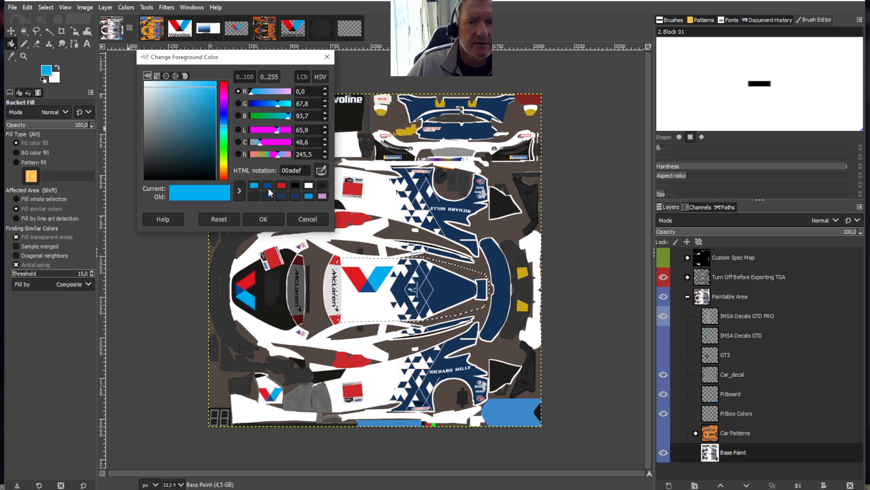
click(294, 185)
click(263, 219)
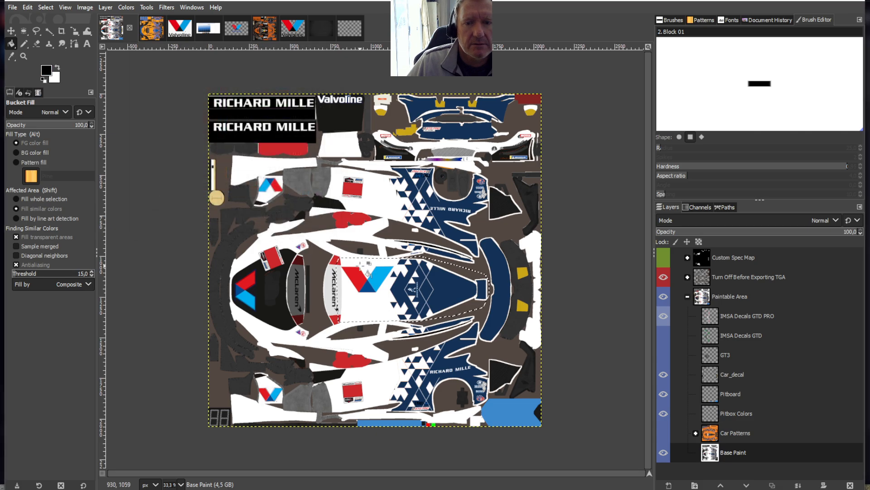
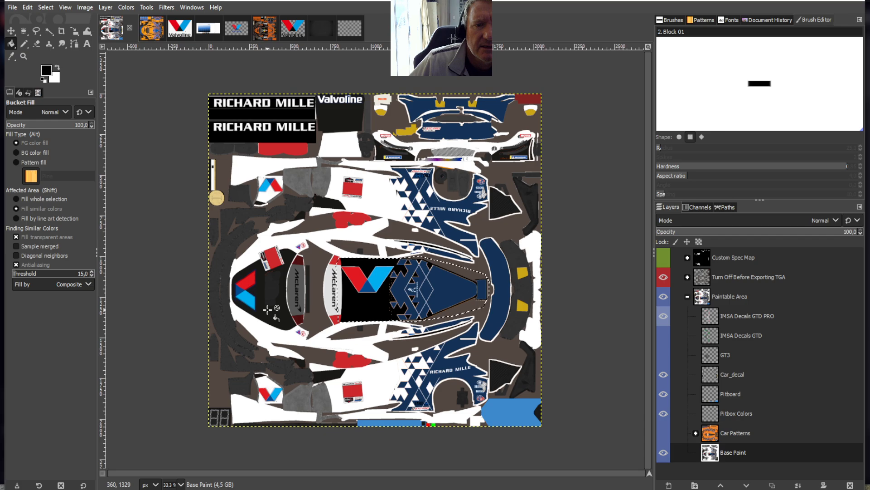
Refill the panel's black areas with the near-black sampled from the car's existing dark bodywork, and extend the selection to the whole image
key(o)
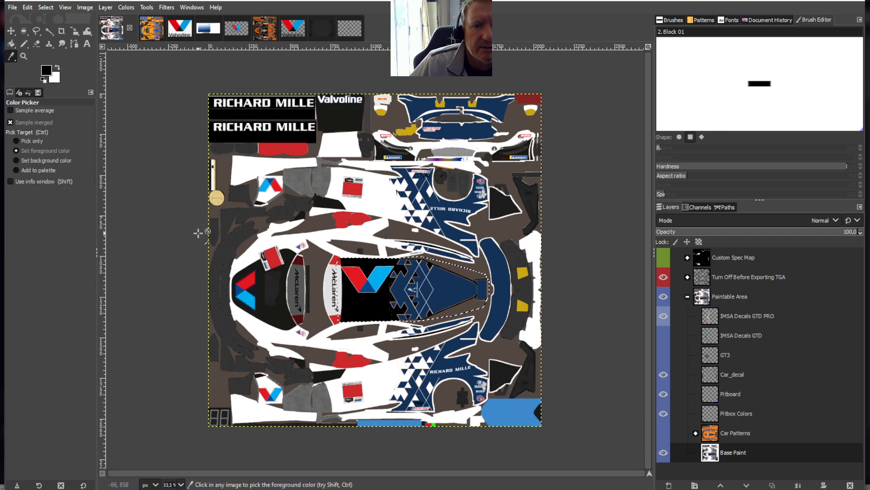
key(shift+b)
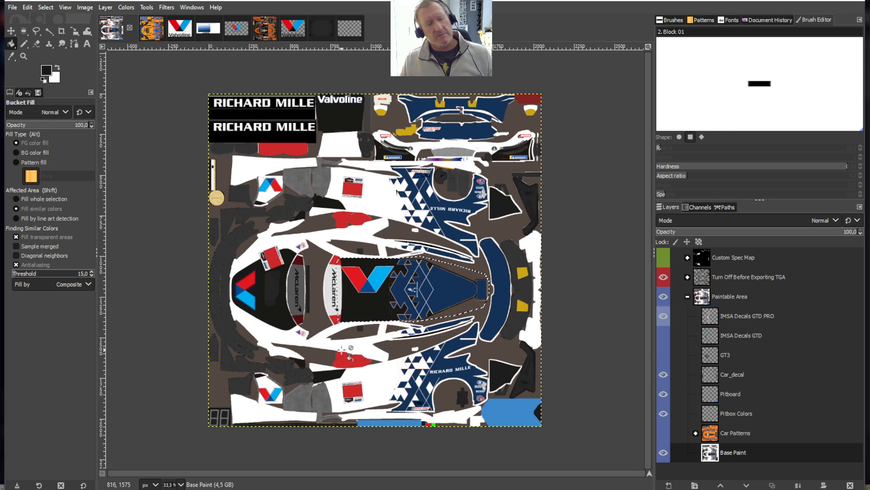
key(ctrl+a)
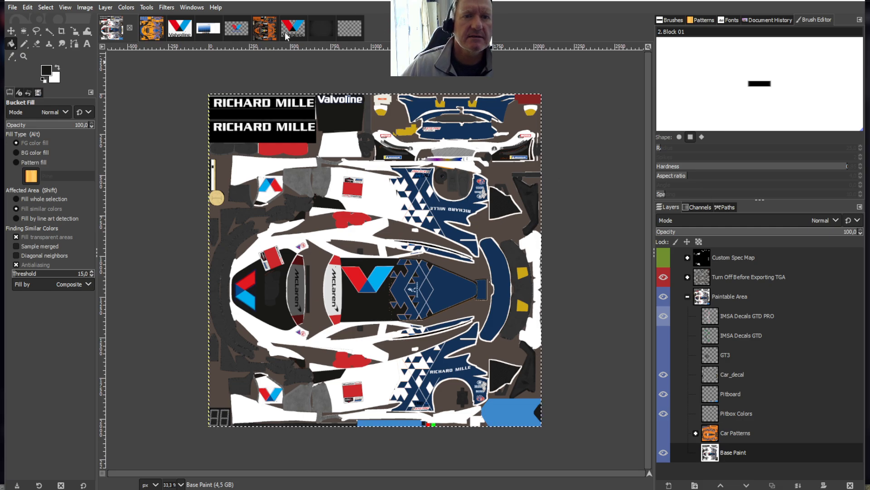
Switch to the 5455.png logo image, clear its selection and crop the layer to the blue Valvoline lettering, about 127 × 28 px
click(350, 28)
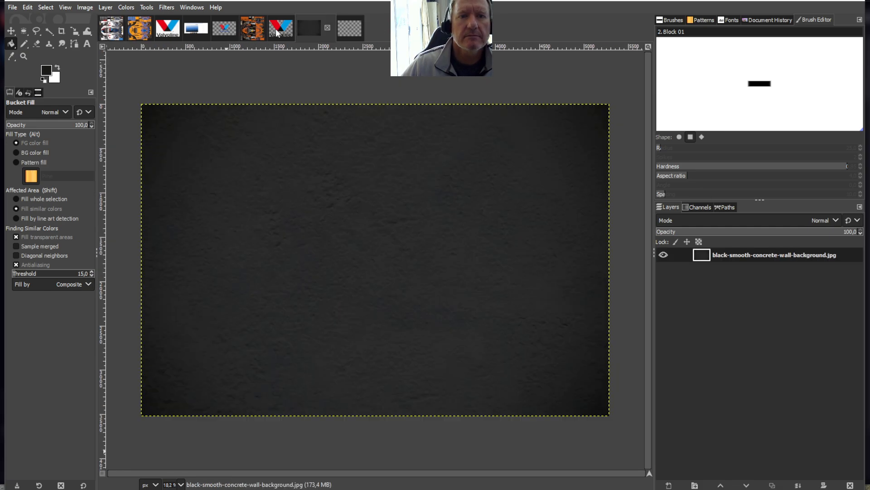
click(278, 32)
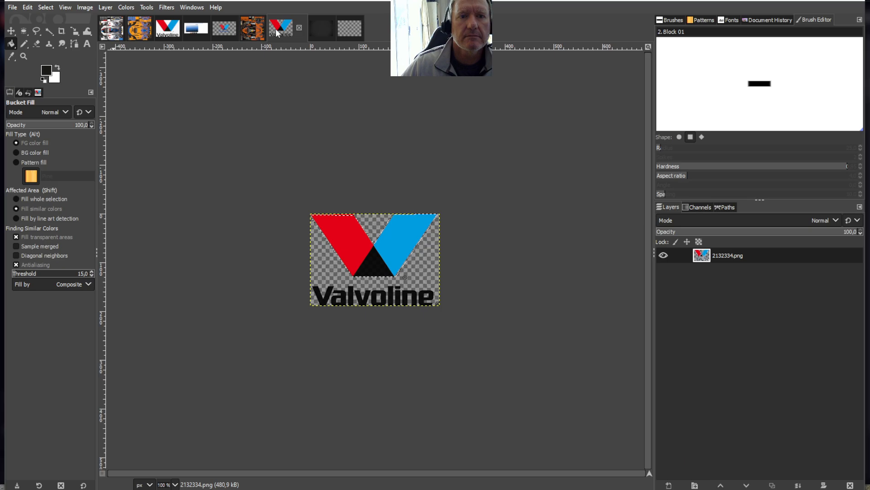
click(229, 34)
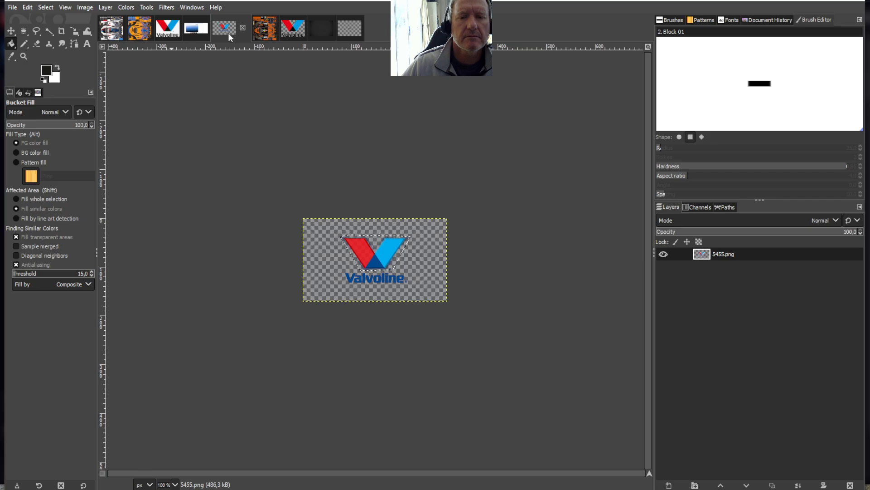
click(25, 7)
click(33, 18)
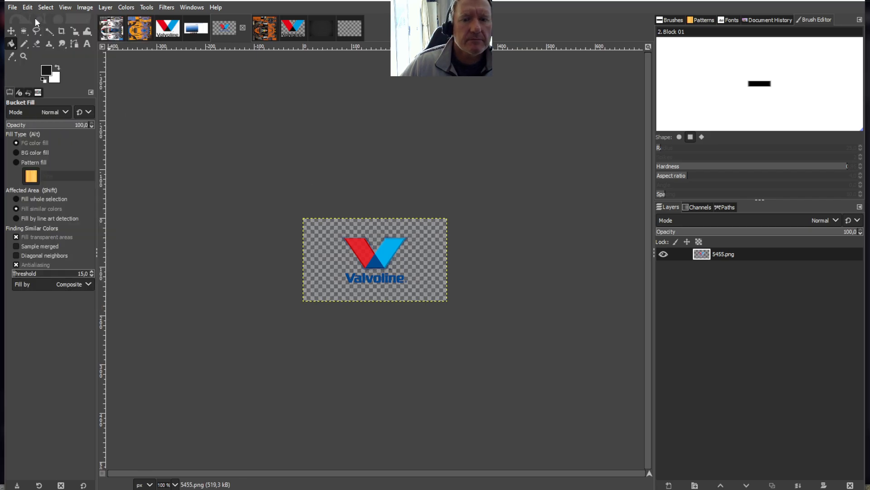
click(61, 31)
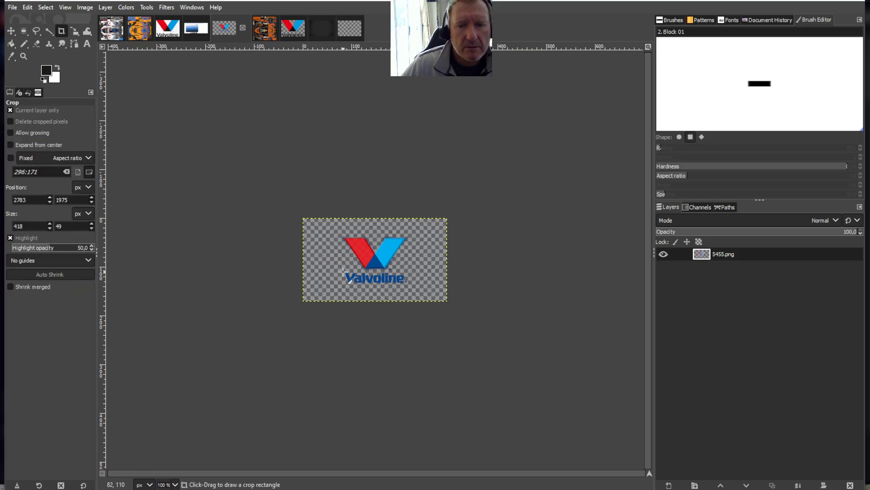
drag(341, 268, 405, 285)
key(Return)
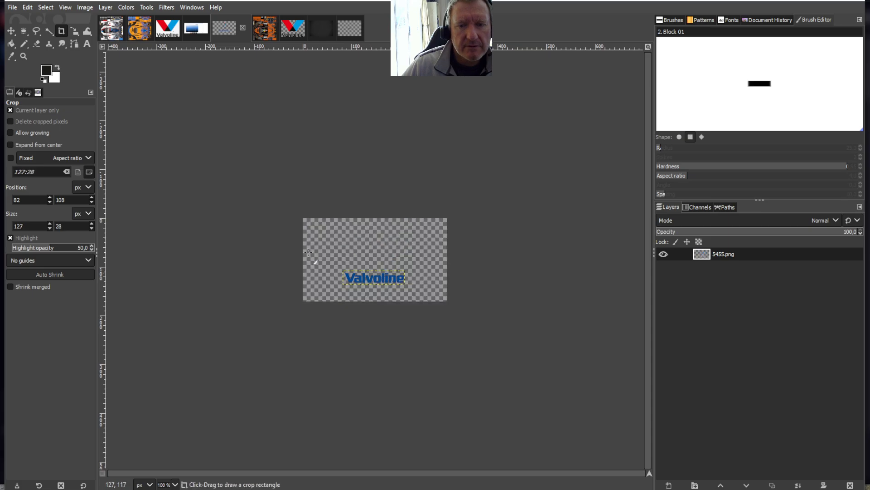
Copy the cropped Valvoline lettering and paste it into the car livery template
click(28, 7)
click(46, 73)
click(265, 29)
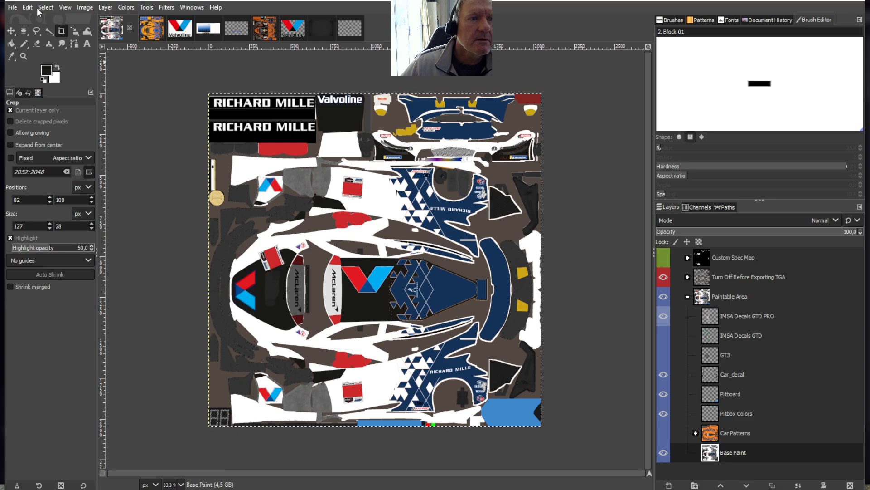
click(30, 8)
click(42, 94)
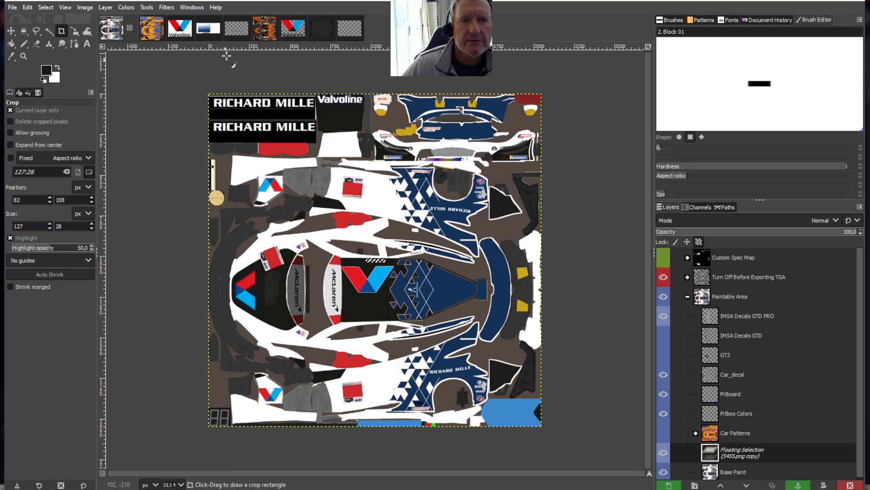
Scale the pasted Valvoline lettering to 270 × 60 px, place it below the large V emblem on the black panel and anchor it
click(146, 8)
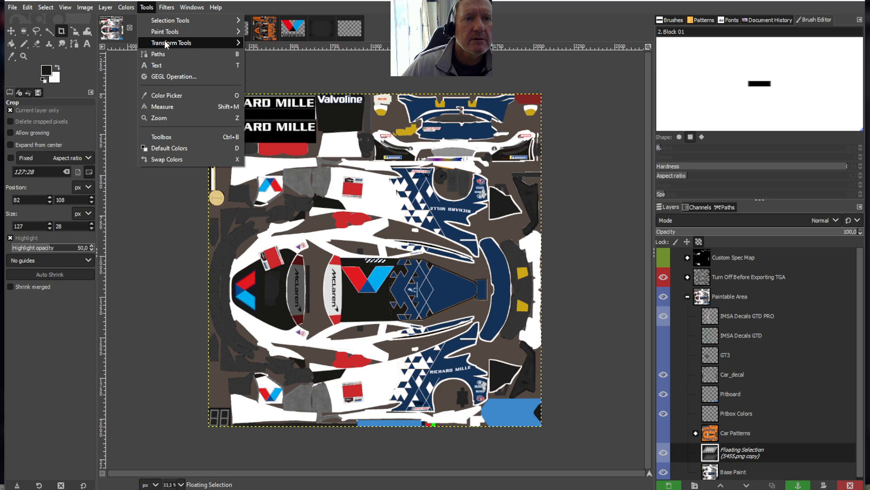
mouse_move(204, 43)
click(264, 87)
click(376, 261)
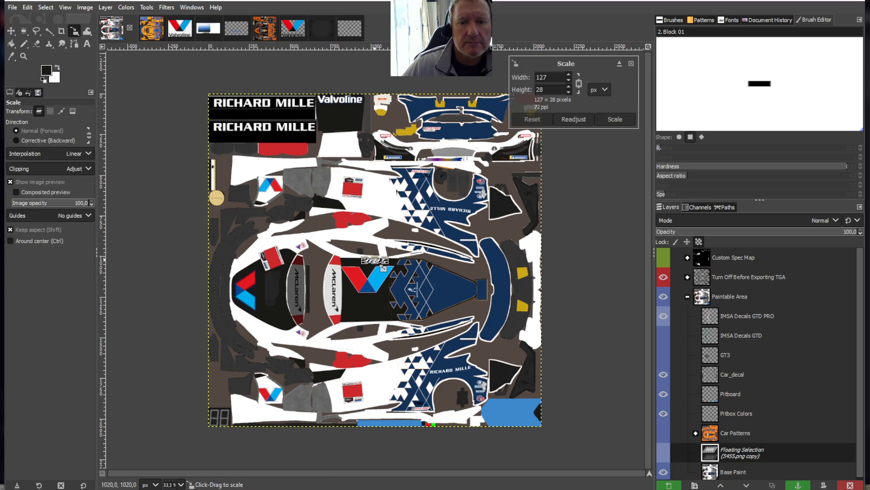
drag(374, 259, 398, 325)
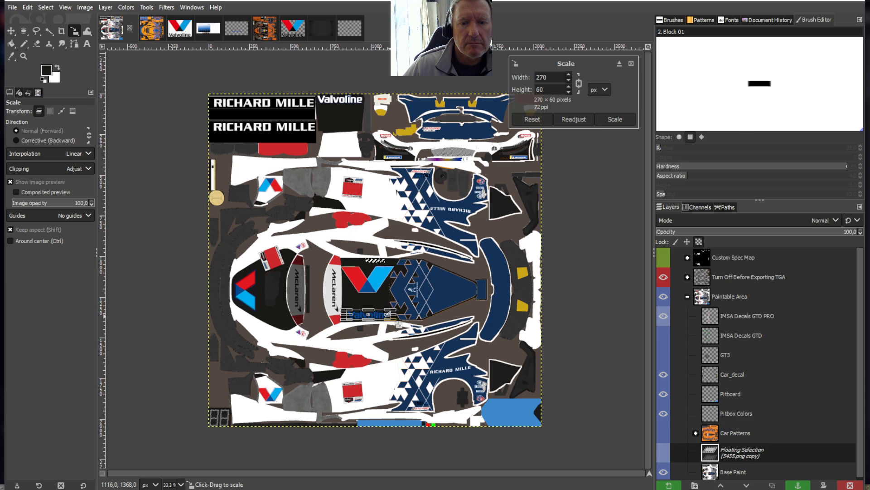
click(17, 45)
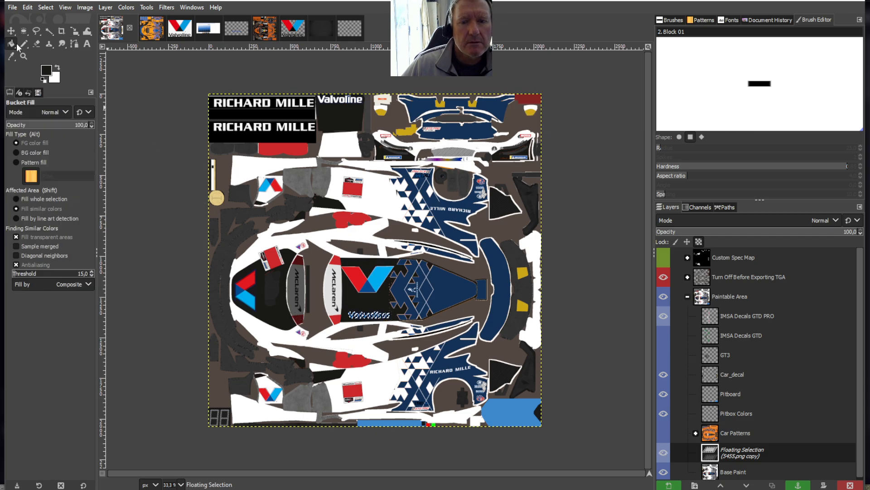
right_click(753, 451)
click(769, 224)
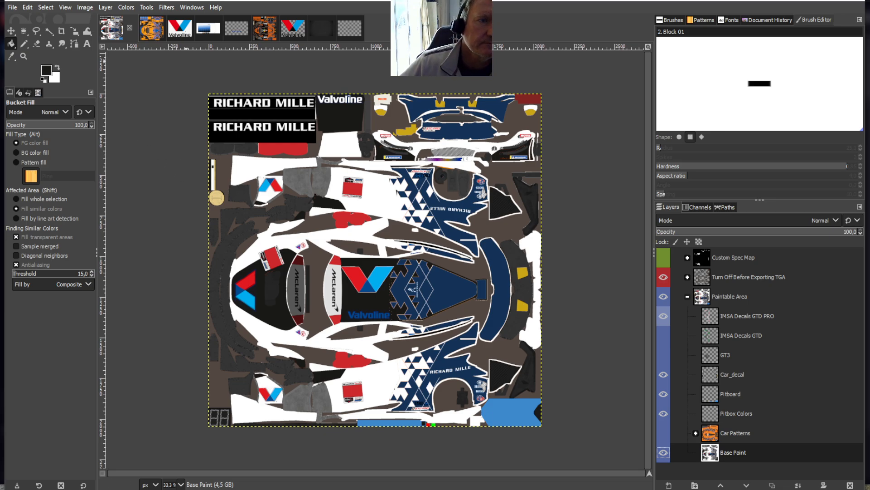
Set the foreground colour to white and retouch the left edge of the triangle pattern on the lower side panel with the Pencil
click(24, 44)
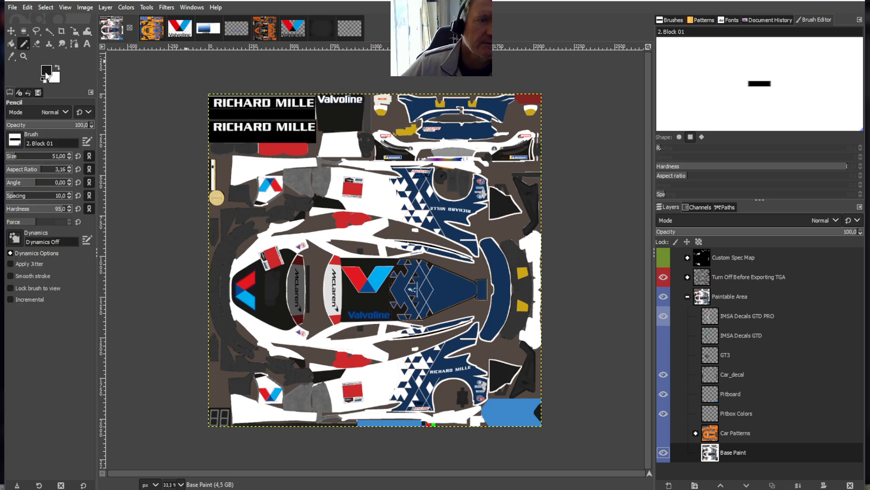
click(46, 73)
click(322, 185)
click(264, 219)
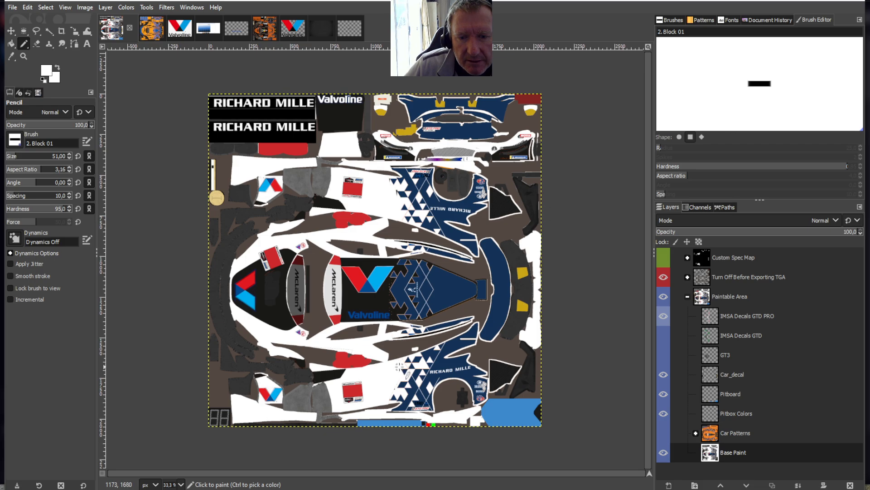
click(397, 377)
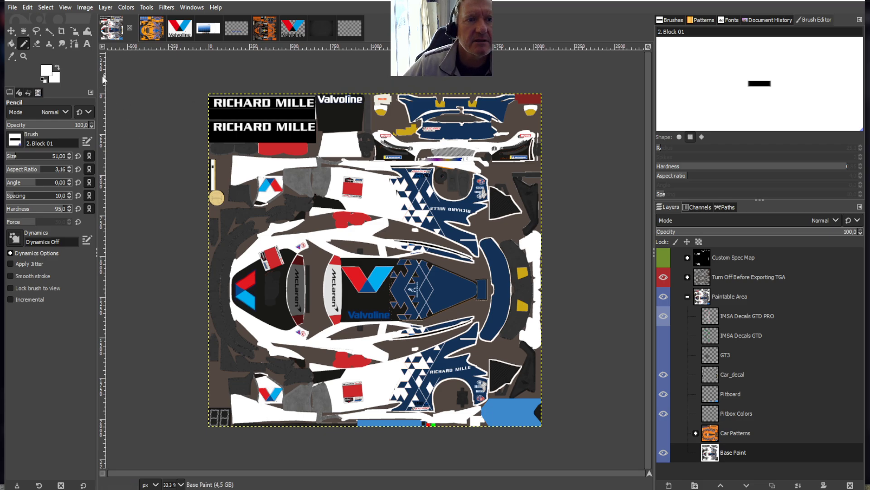
Paste the Valvoline lettering again, scale it to about 359 × 79 px on the lower white side panel and anchor it
click(28, 7)
click(37, 96)
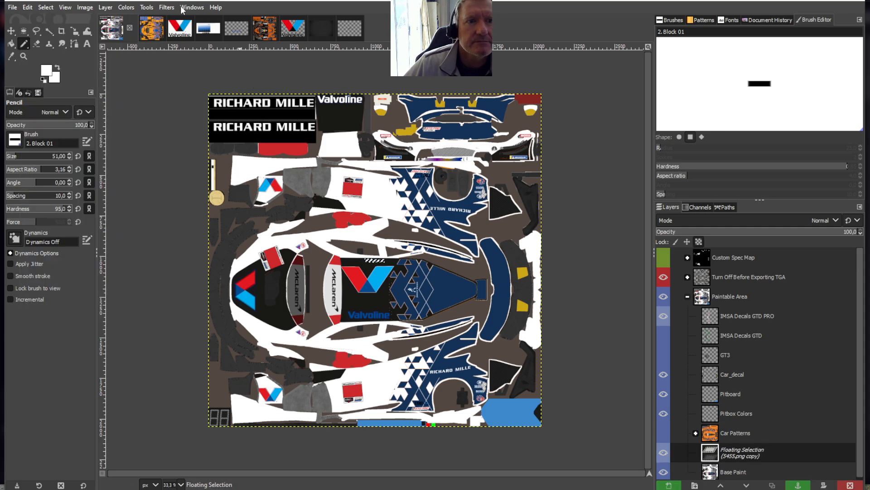
click(145, 8)
mouse_move(182, 43)
click(272, 92)
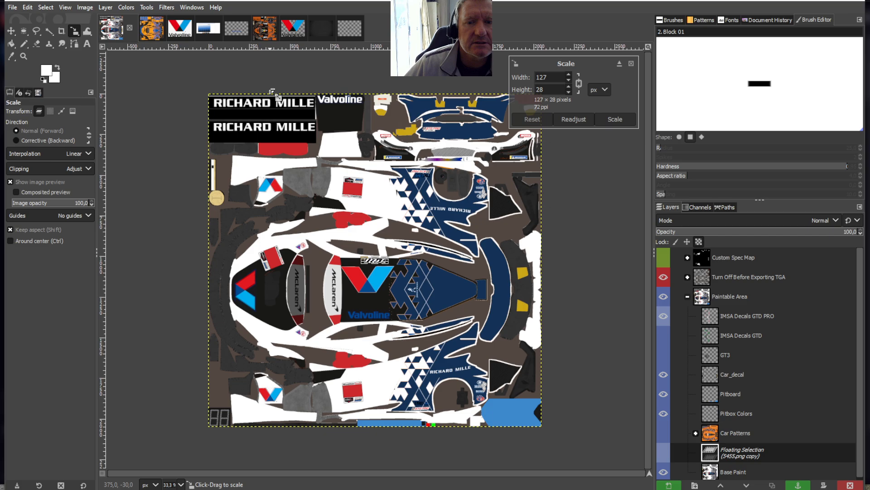
drag(387, 261, 403, 369)
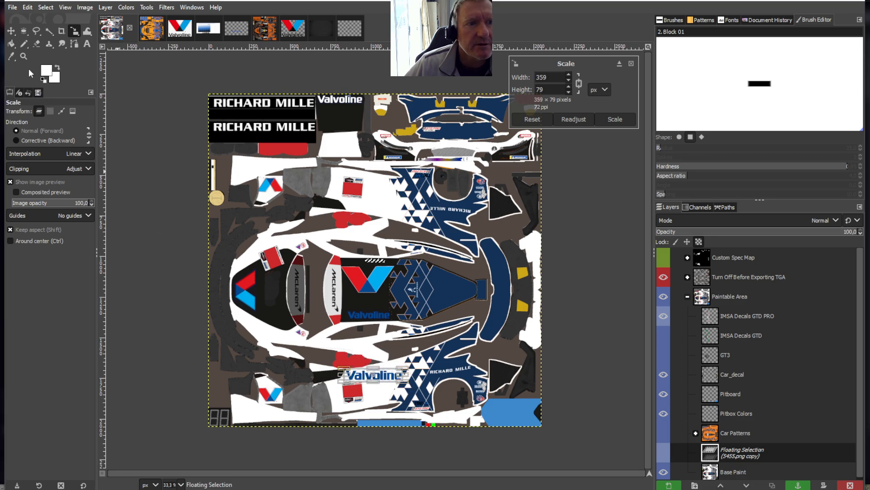
click(12, 44)
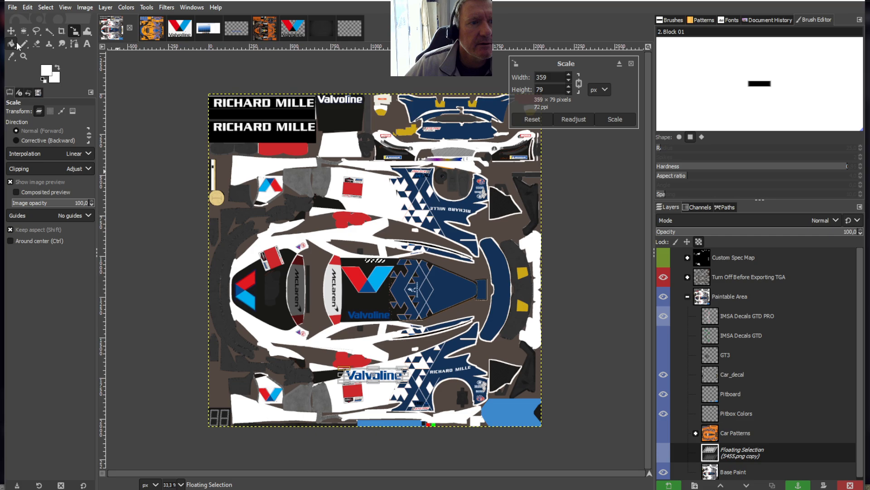
right_click(731, 458)
click(756, 228)
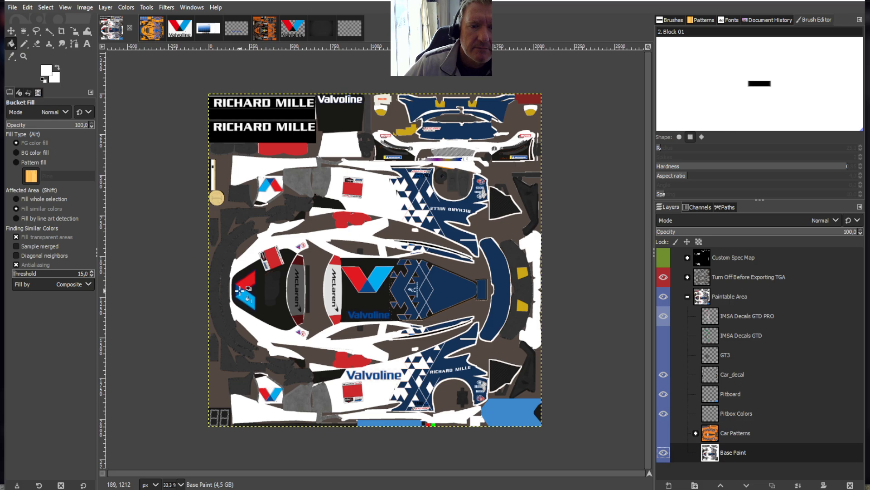
Paste another copy of the Valvoline lettering and rotate it 180°
click(27, 7)
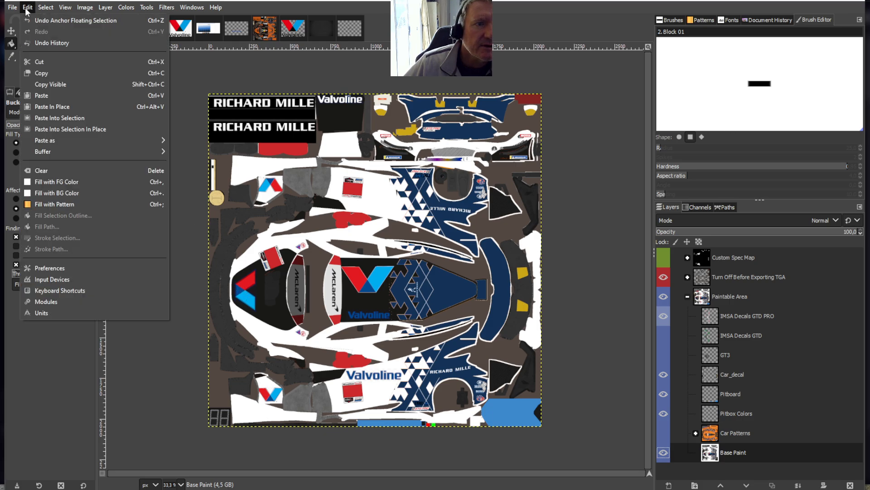
click(44, 95)
click(105, 7)
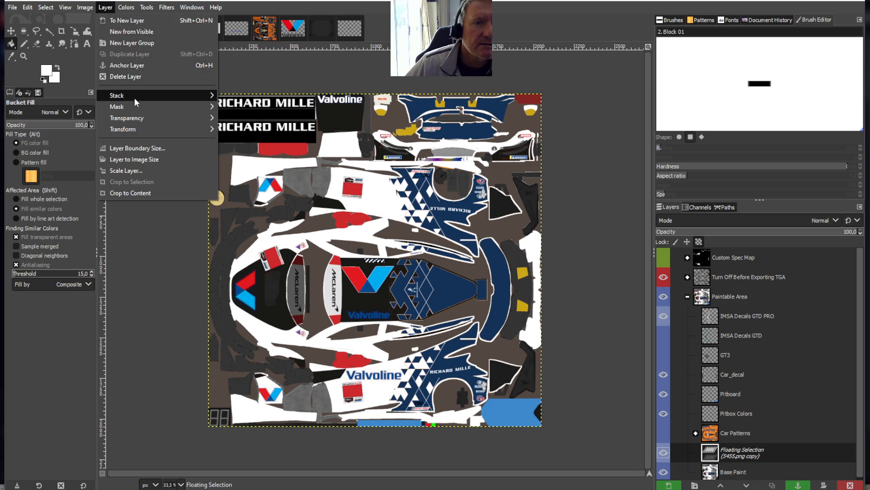
mouse_move(129, 129)
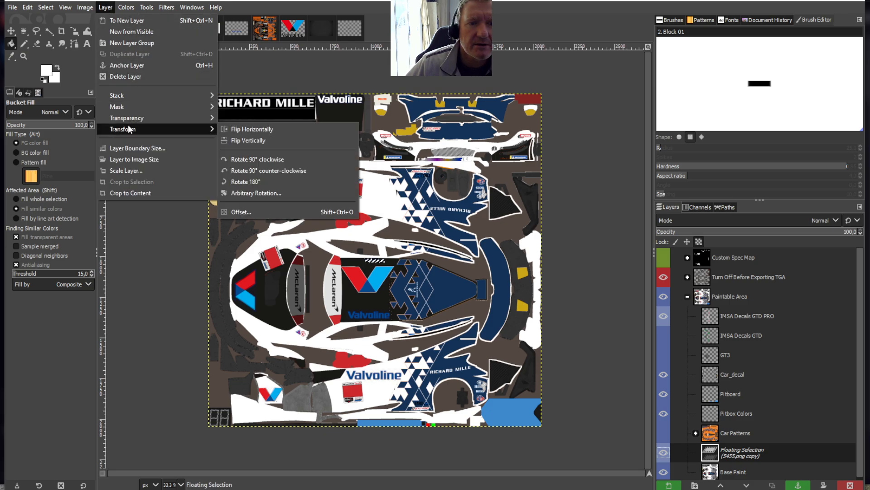
click(267, 157)
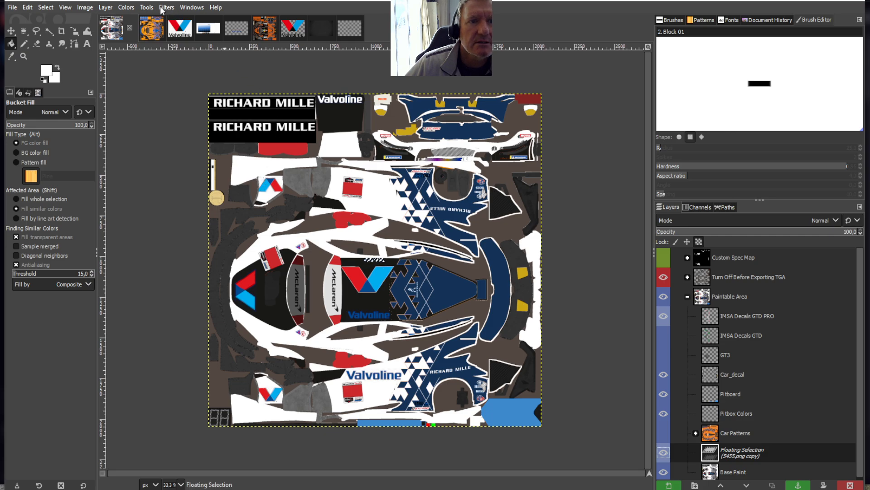
Scale the upside-down Valvoline lettering to about 332 × 73 px, place it on the upper white side panel and anchor it
click(145, 6)
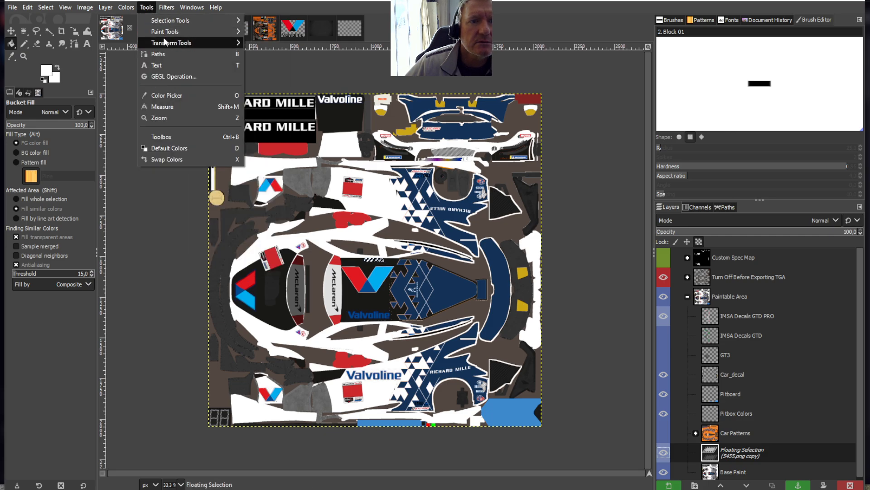
mouse_move(196, 41)
click(267, 87)
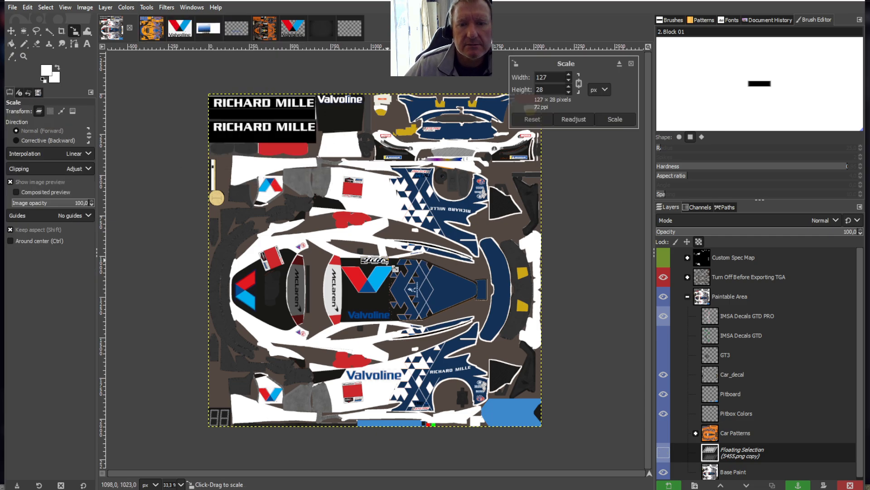
drag(389, 265, 418, 213)
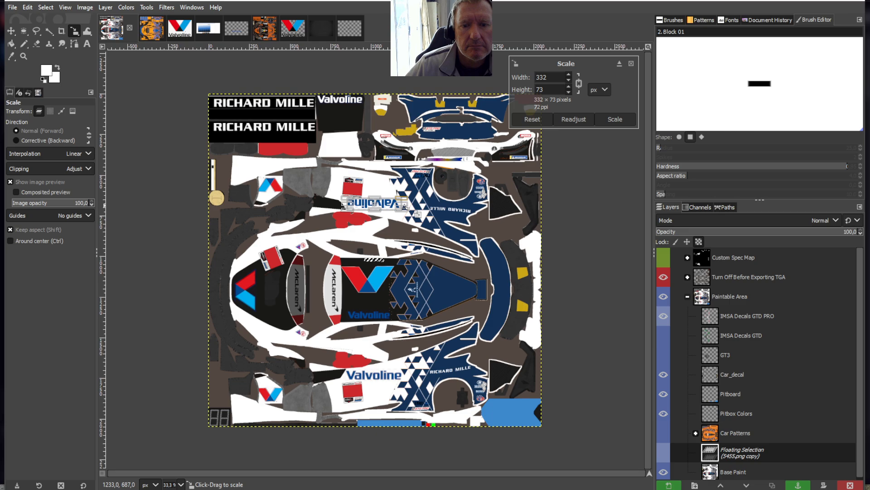
click(11, 43)
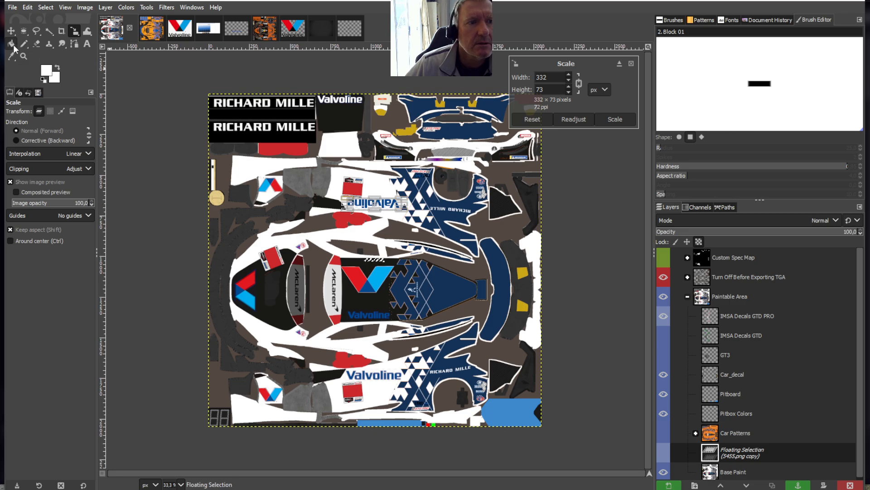
right_click(726, 453)
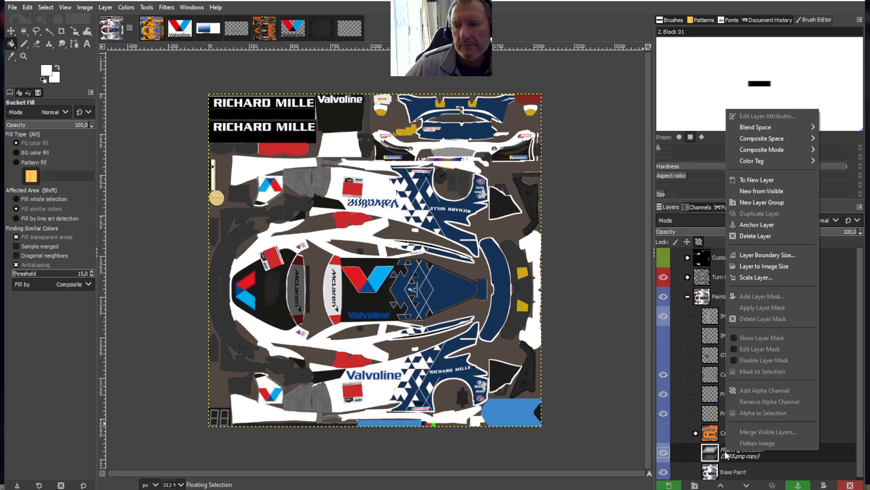
click(754, 225)
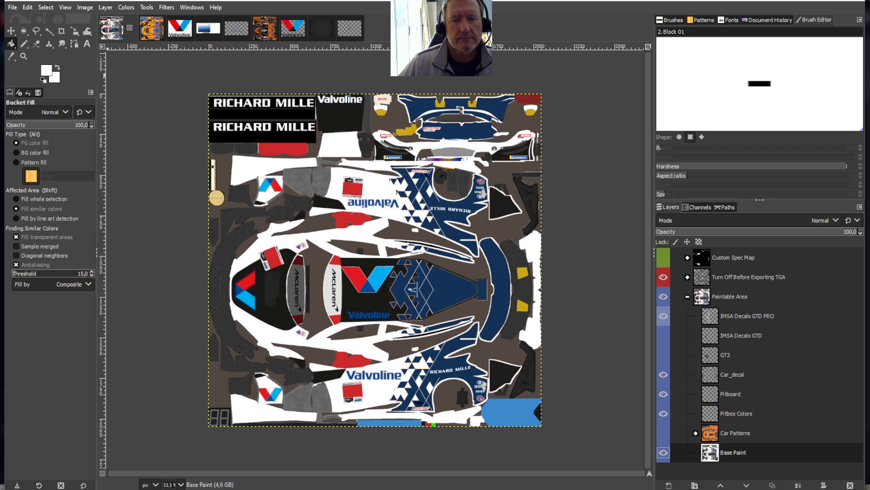
Save the updated livery template
click(7, 6)
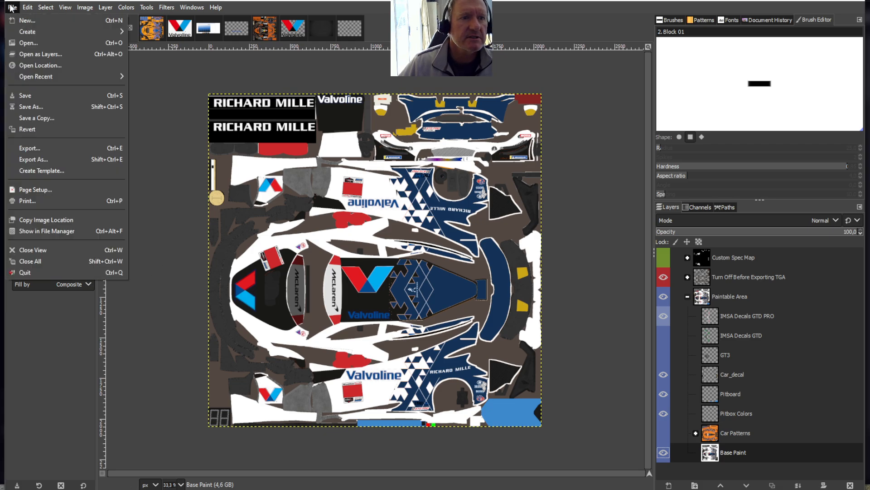
click(26, 96)
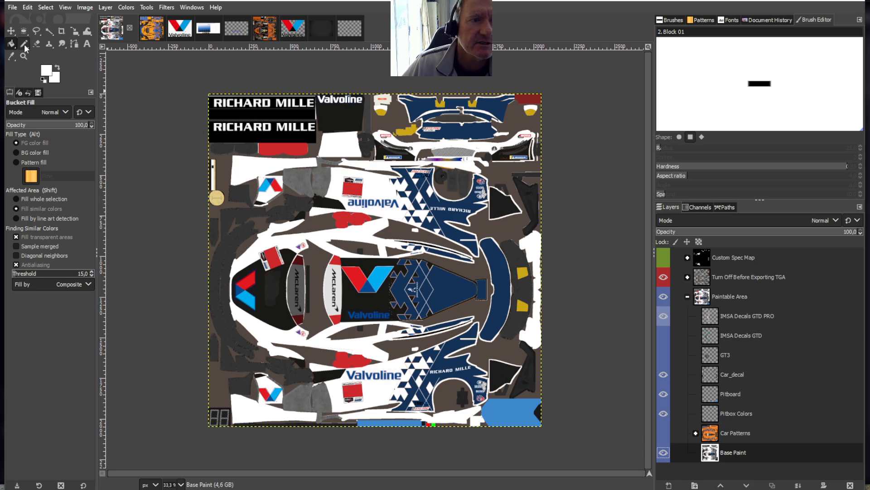
click(229, 251)
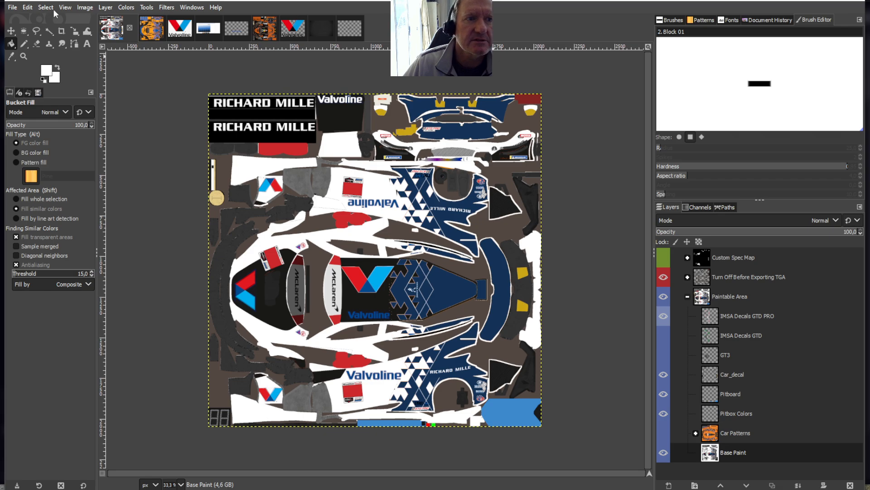
click(13, 7)
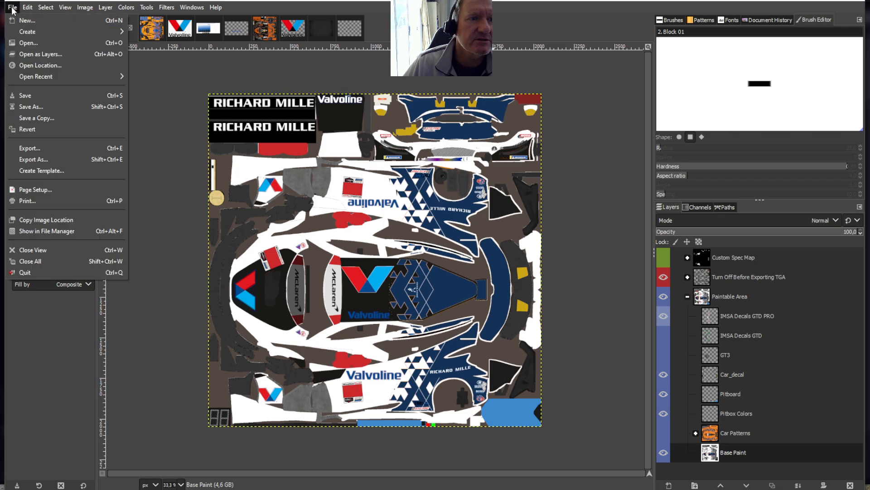
click(28, 92)
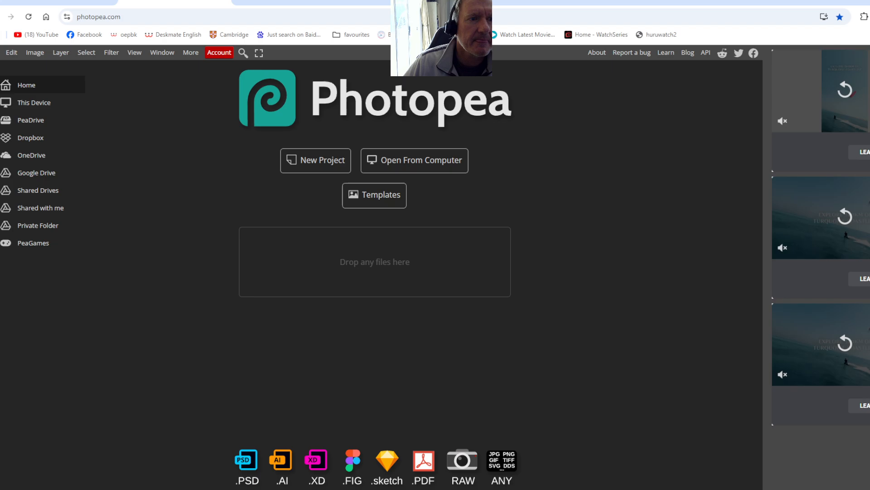
Switch to Photopea and open the tutorial2 file from the Desktop's chilled games > tutorial folder
click(0, 53)
click(17, 85)
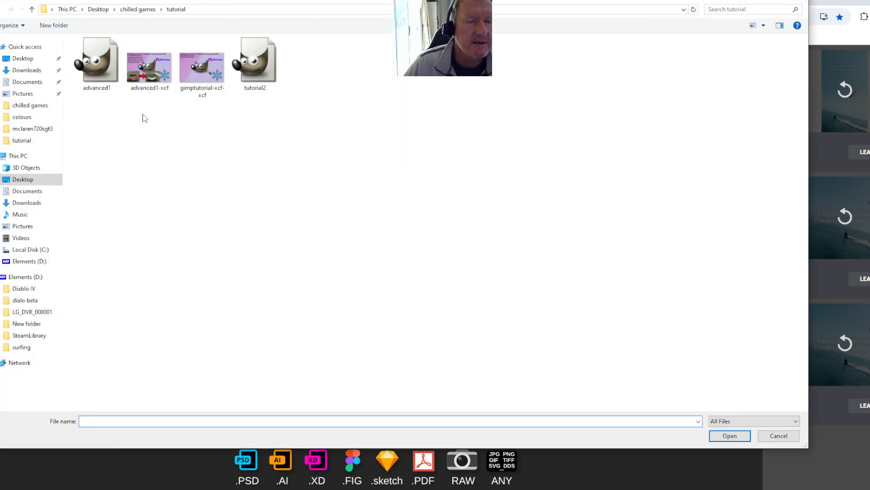
click(27, 179)
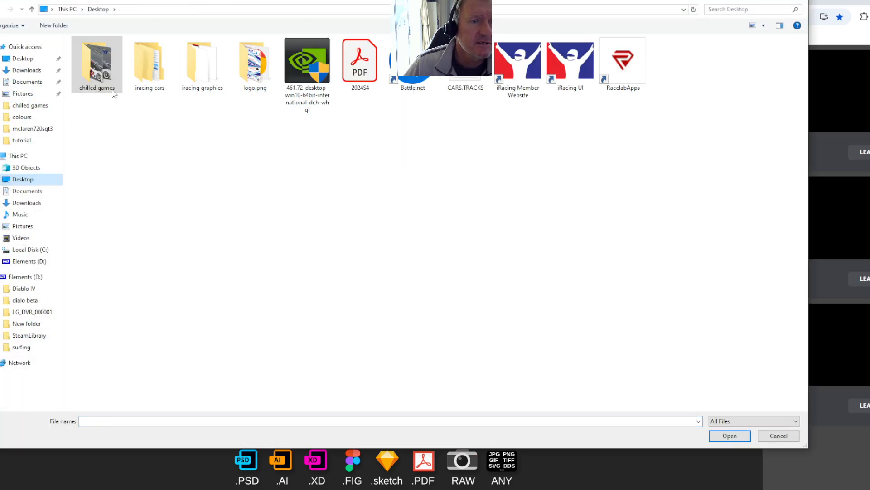
double_click(112, 92)
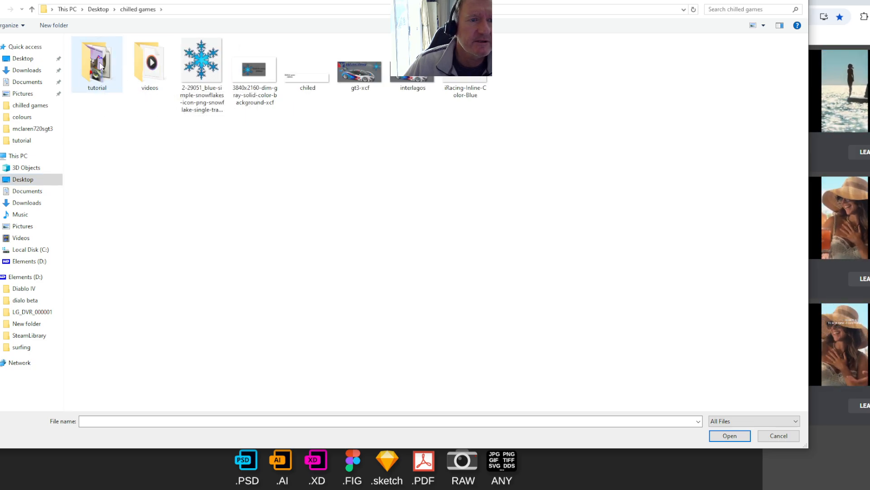
double_click(101, 65)
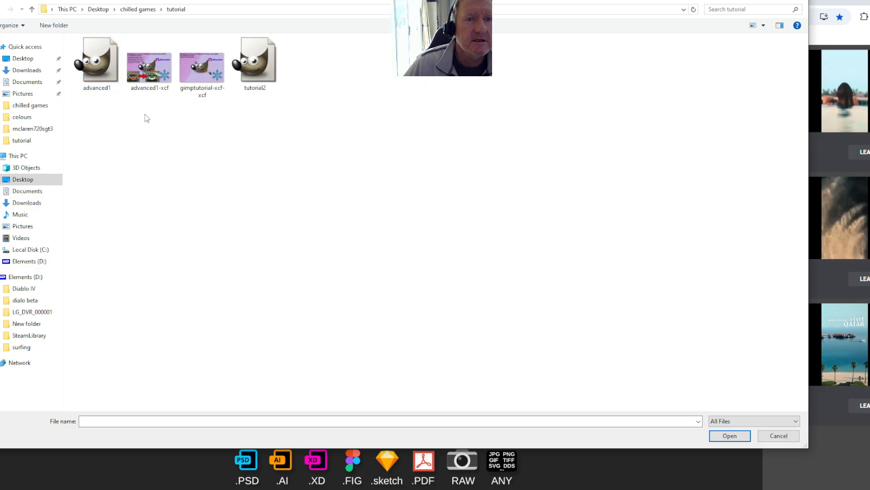
double_click(255, 62)
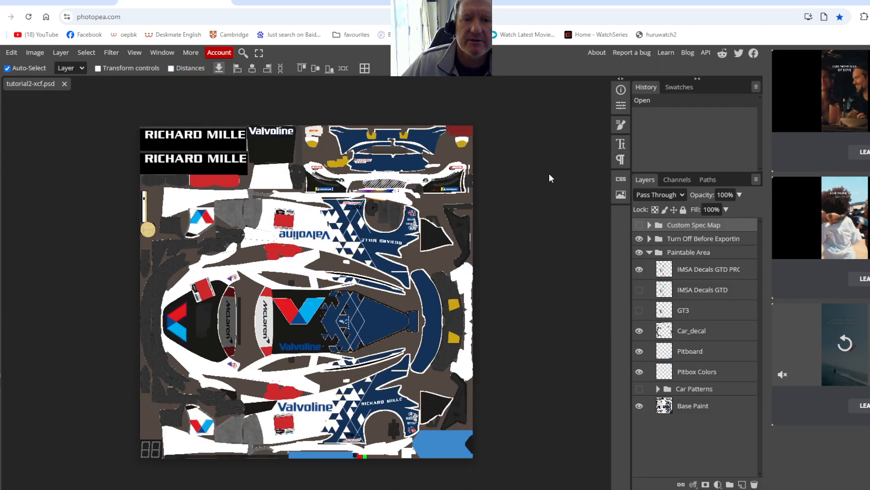
Export the livery as a PNG and open the resulting tutorial2-xcf.png in GIMP
click(2, 52)
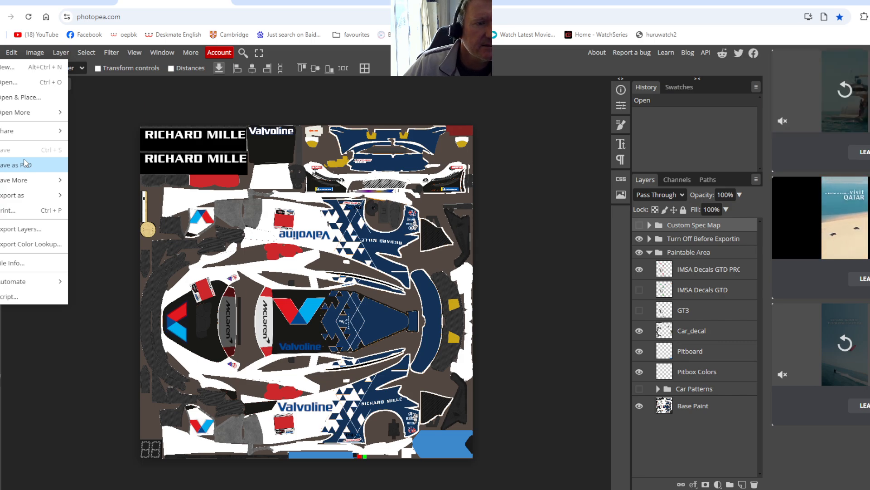
mouse_move(25, 195)
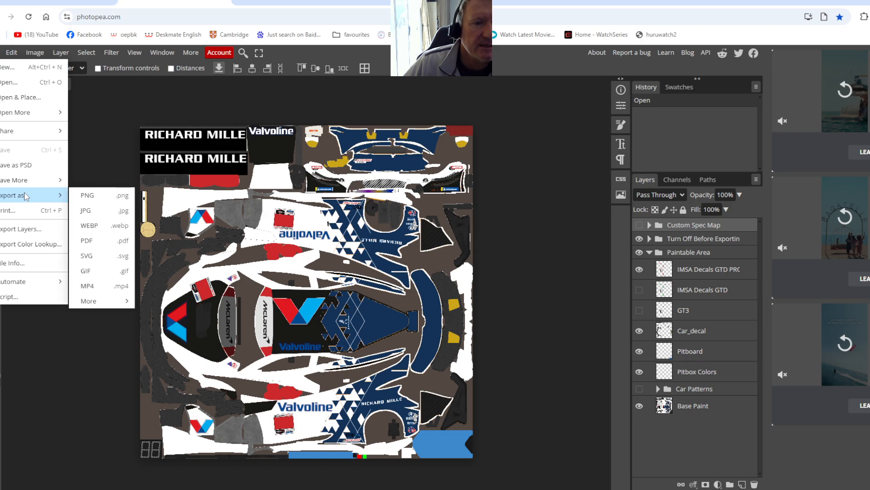
click(88, 196)
click(365, 264)
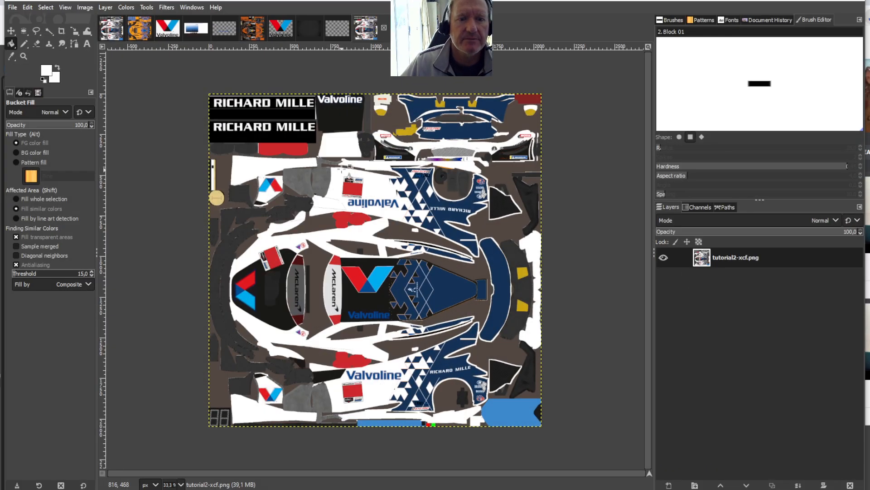
Compare the layered livery template with the flattened tutorial2-xcf.png image
click(108, 37)
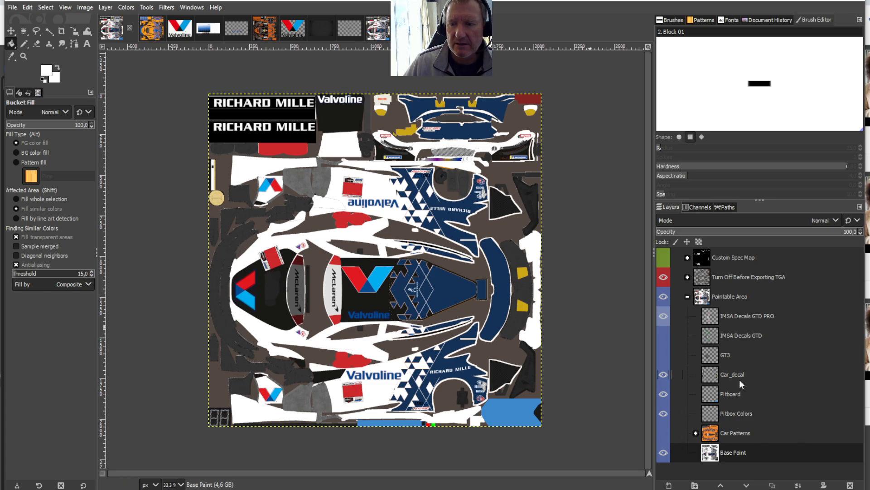
click(376, 28)
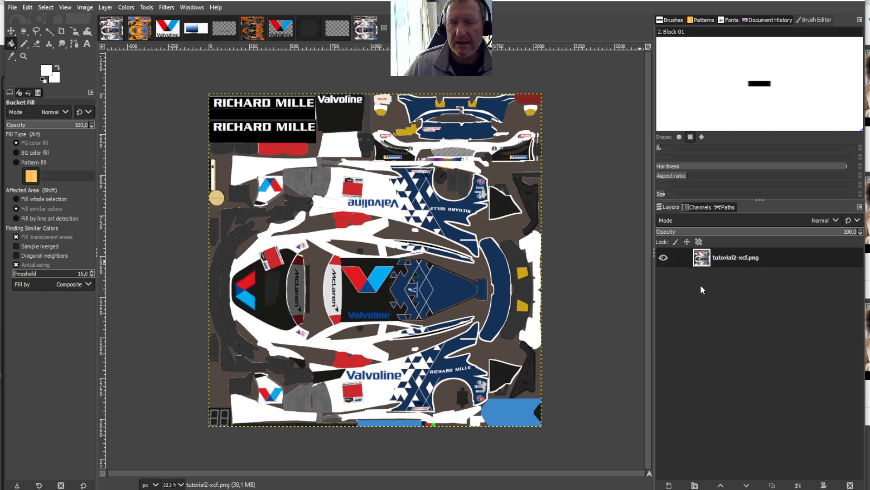
Outline the blue front splitter in the original car_514497.tga livery with Free Select and copy it
click(137, 33)
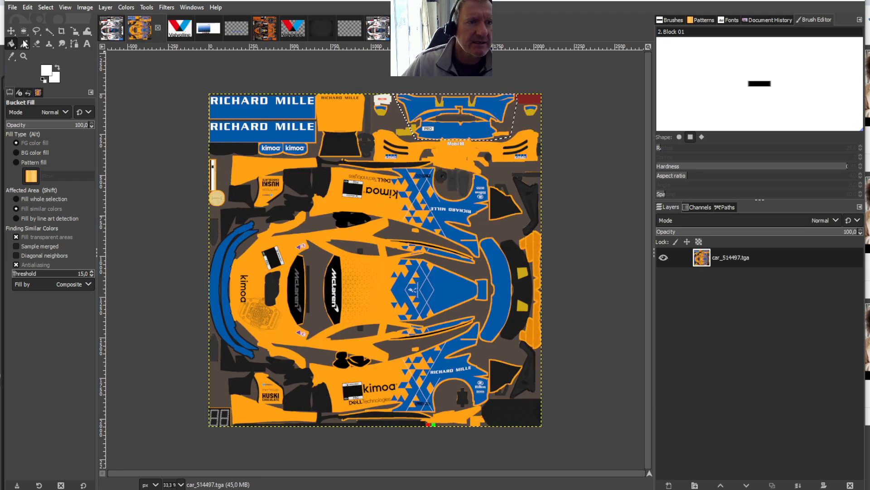
click(36, 31)
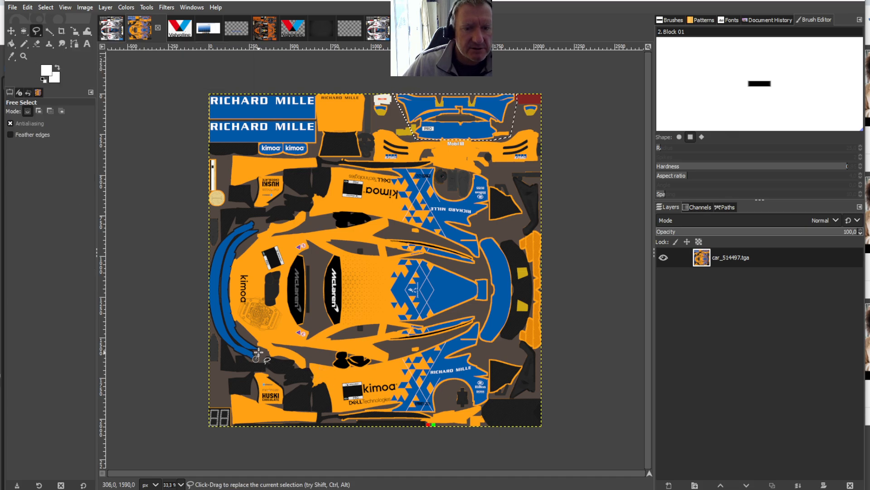
click(249, 334)
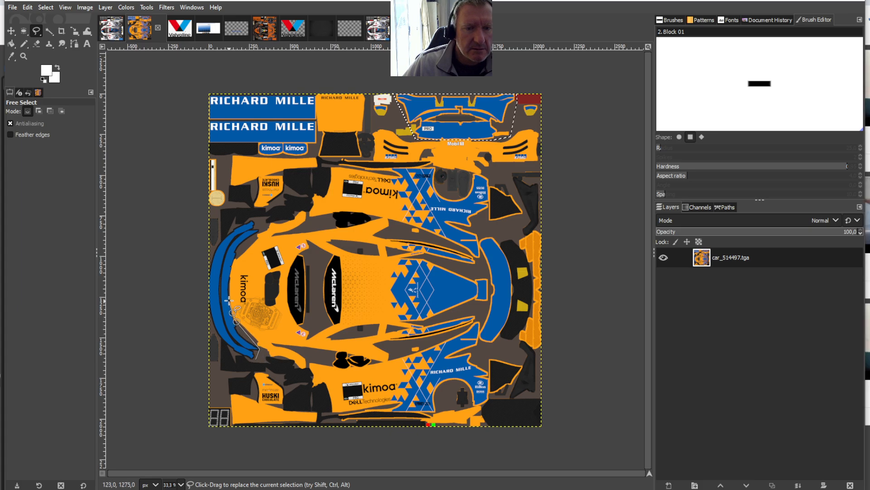
click(239, 251)
click(251, 236)
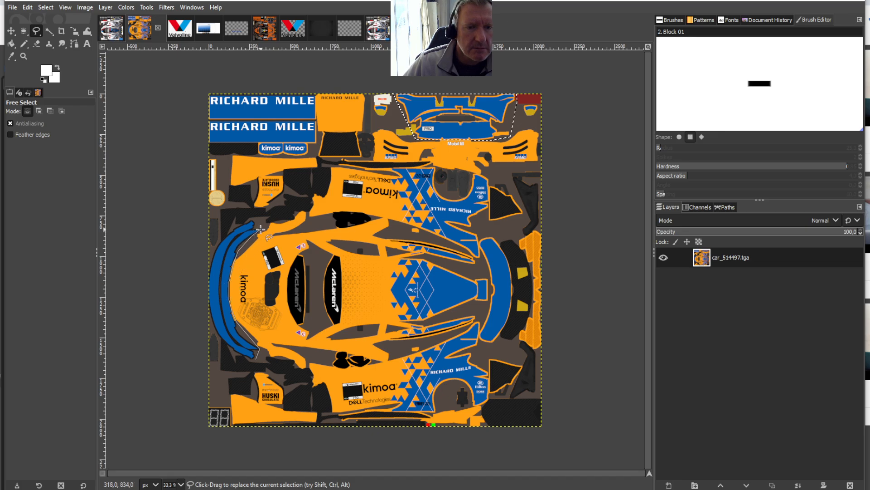
click(261, 228)
click(225, 236)
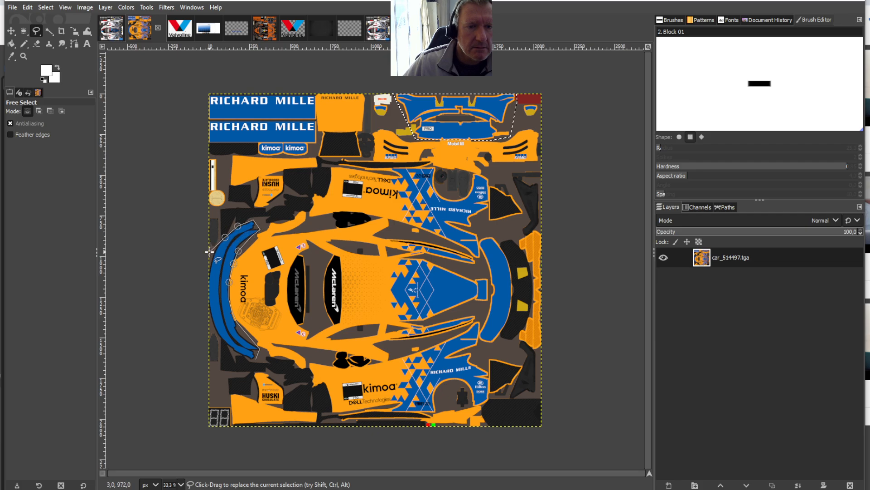
click(208, 252)
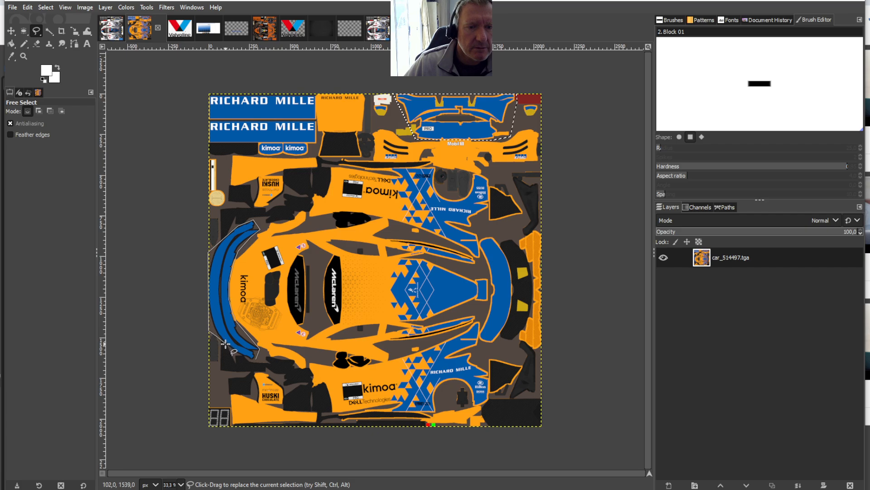
click(225, 343)
key(Return)
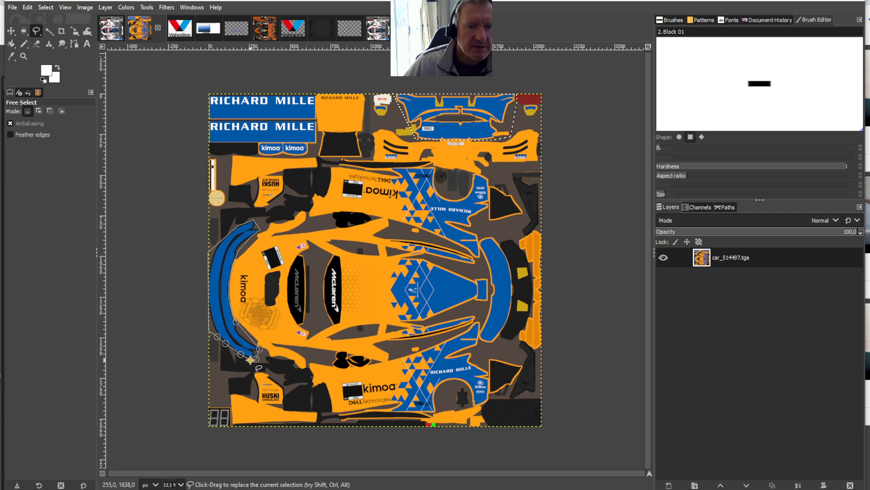
click(29, 8)
click(48, 73)
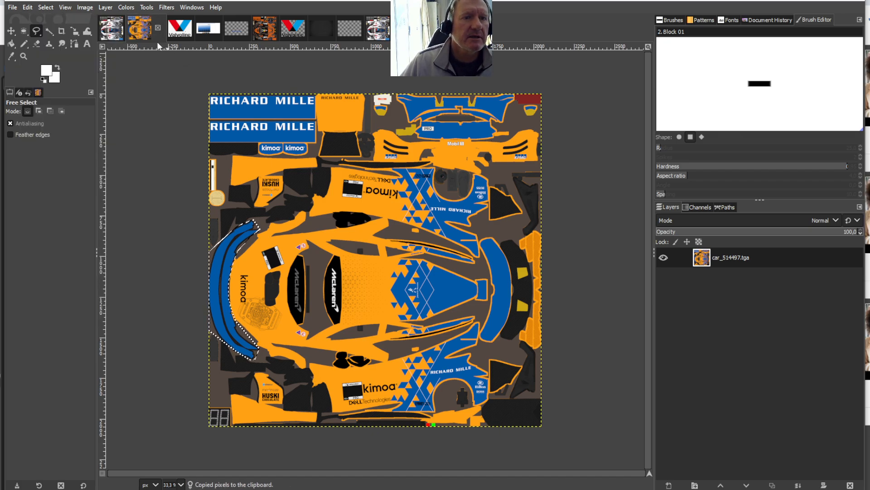
Paste the copied front splitter into the flattened tutorial2-xcf.png image
click(112, 29)
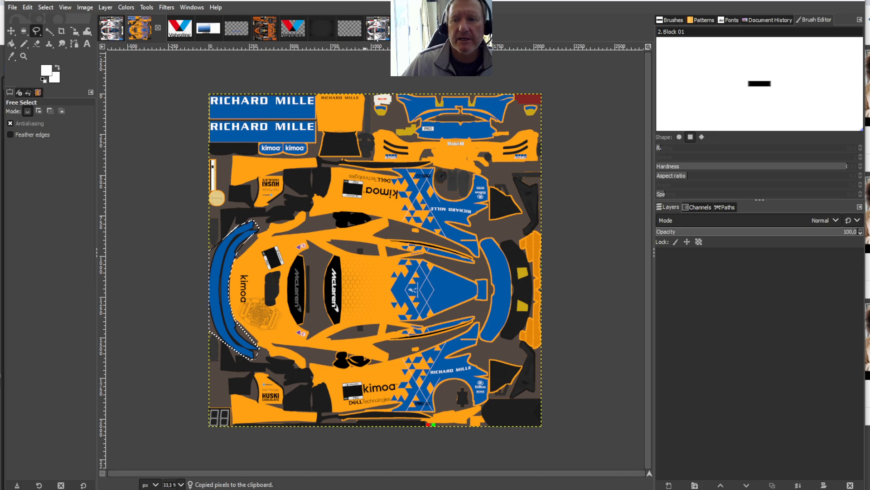
click(28, 7)
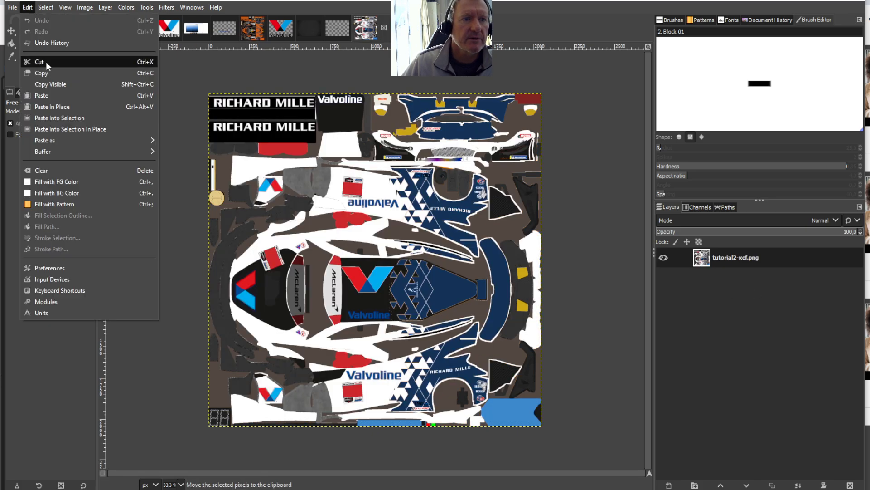
click(48, 92)
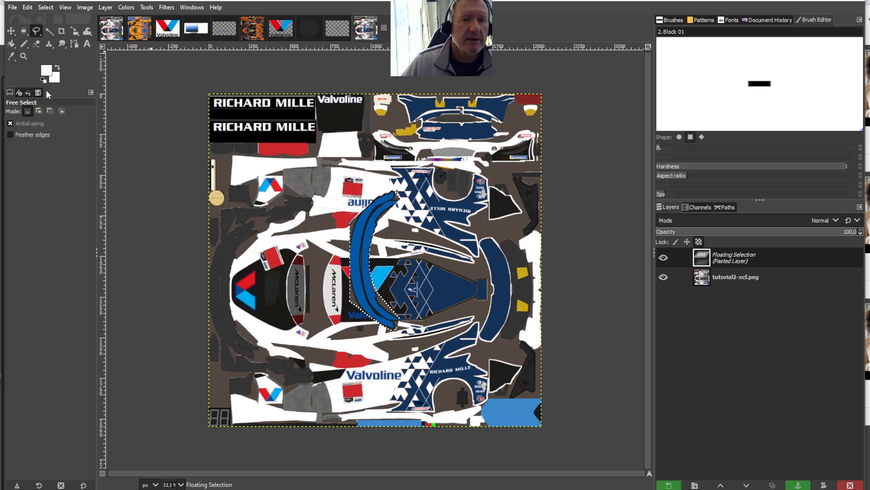
Move the pasted splitter onto the front bumper area ahead of the nose using the Scale tool, and anchor it
click(126, 8)
mouse_move(143, 8)
mouse_move(181, 43)
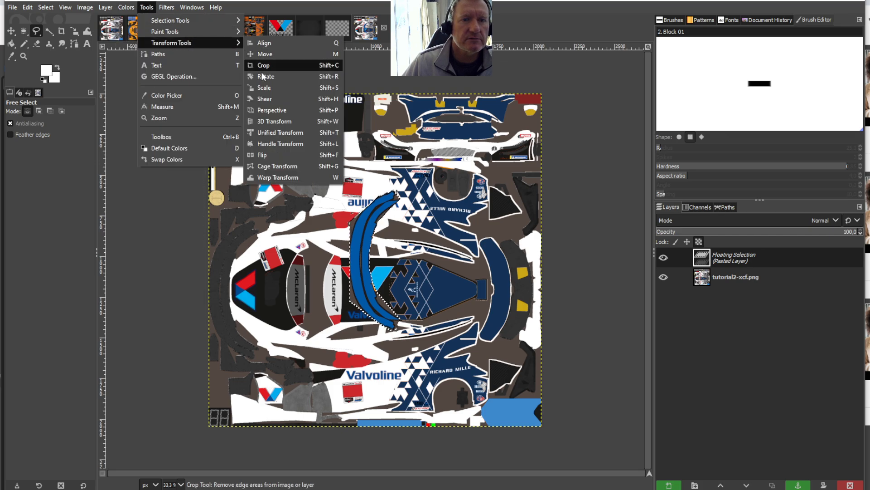
click(267, 88)
click(382, 270)
drag(382, 270, 243, 300)
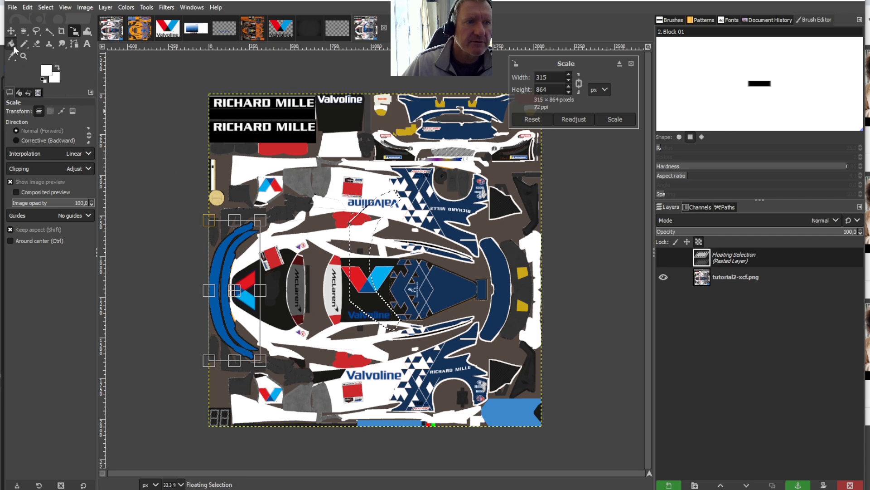
key(shift+b)
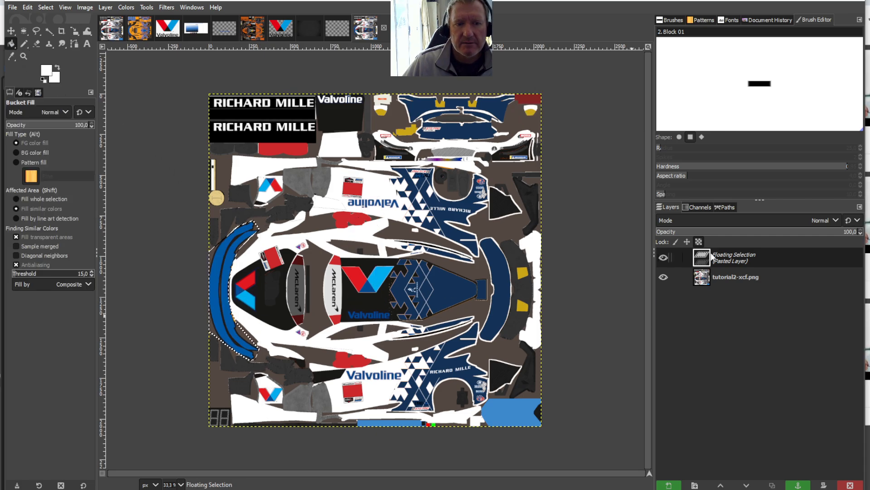
right_click(711, 253)
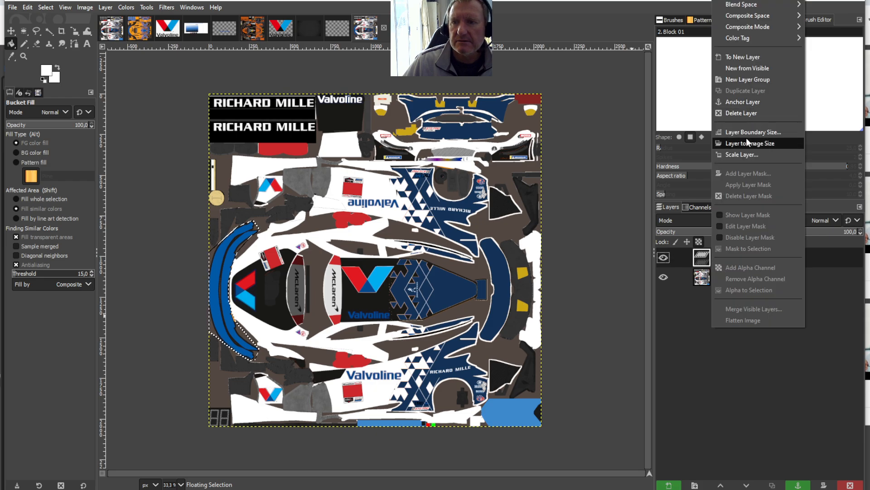
click(744, 103)
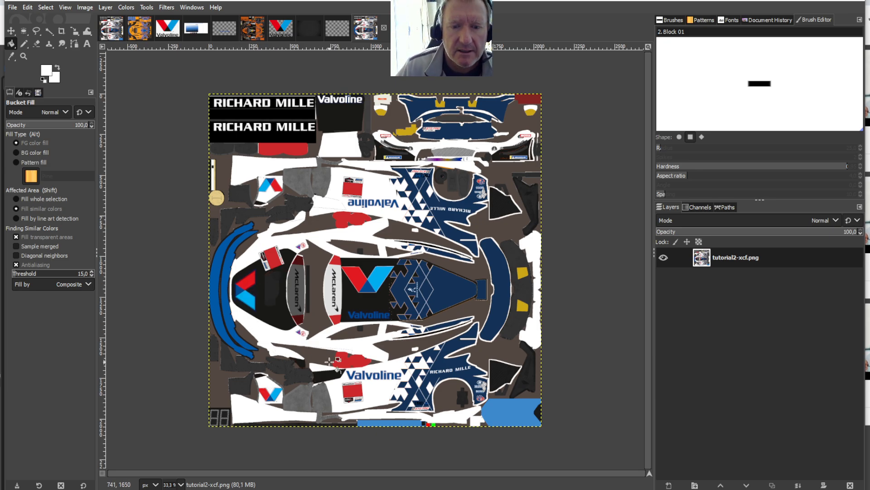
Fill the two red mirror patches beside the side panels with white and touch up the lower one with the Pencil
click(351, 362)
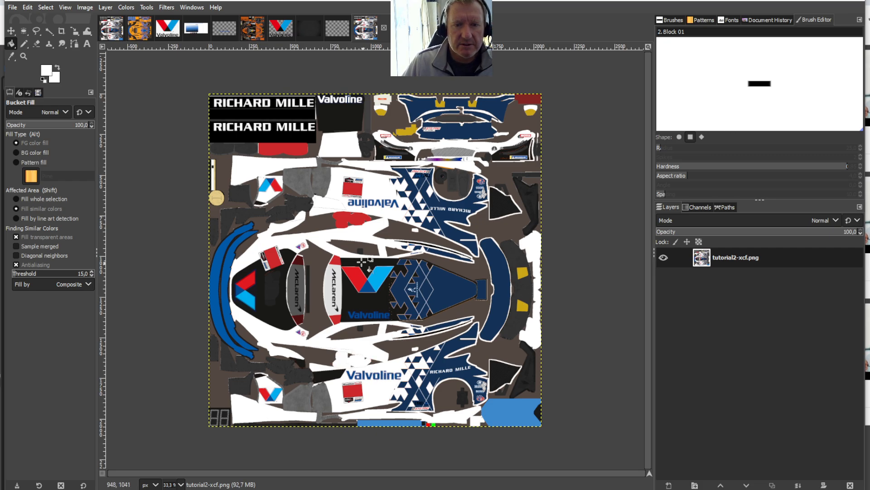
click(350, 220)
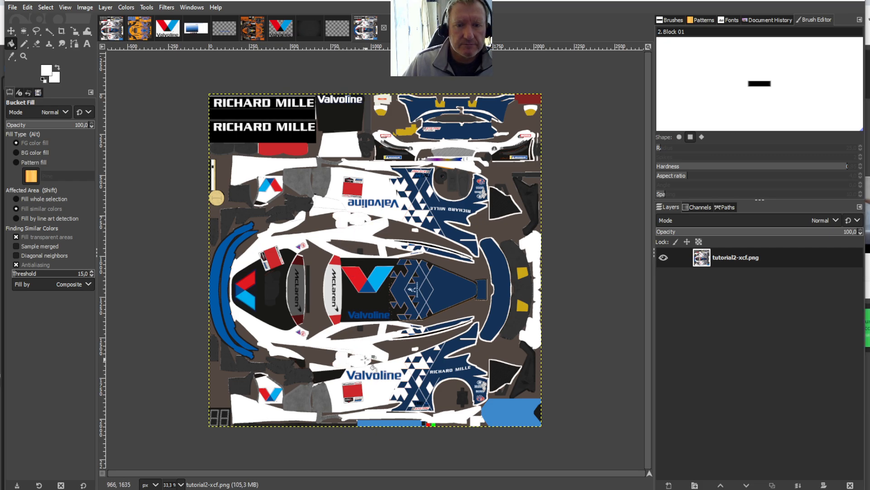
click(25, 43)
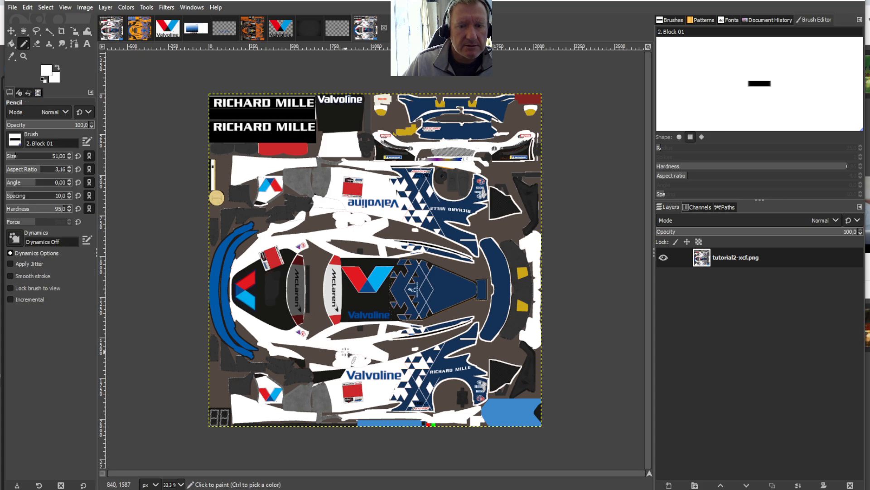
click(337, 348)
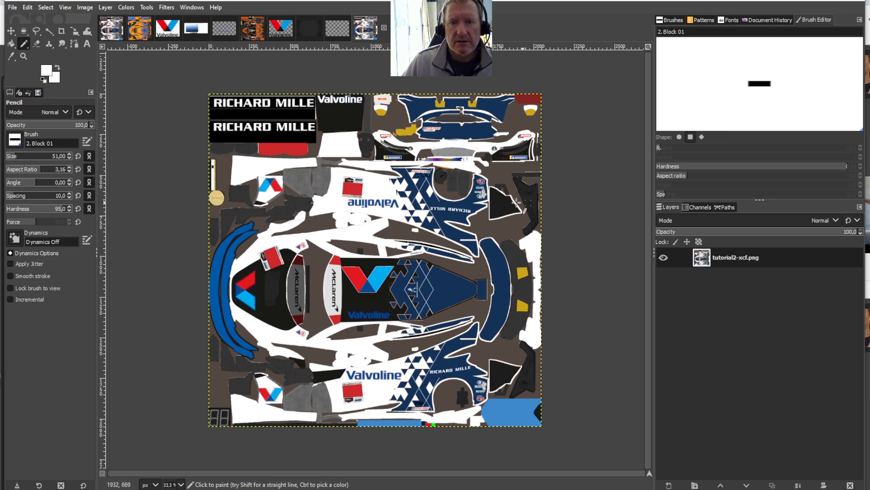
Fill the strip below the RICHARD MILLE panels with the livery's dark blue and paint over its gaps with the Pencil
click(11, 56)
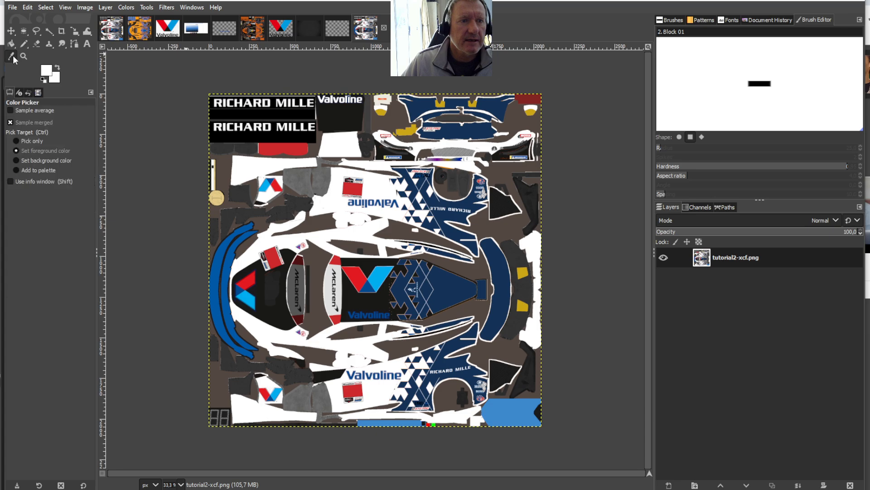
click(36, 30)
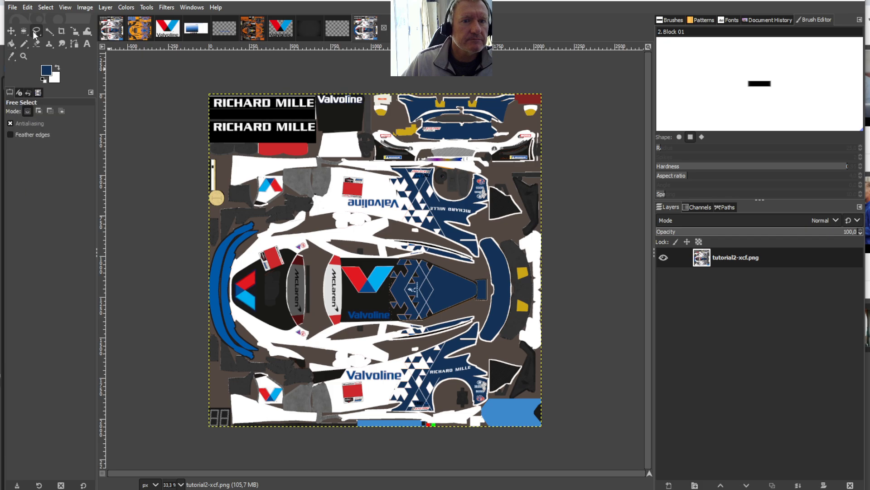
click(209, 143)
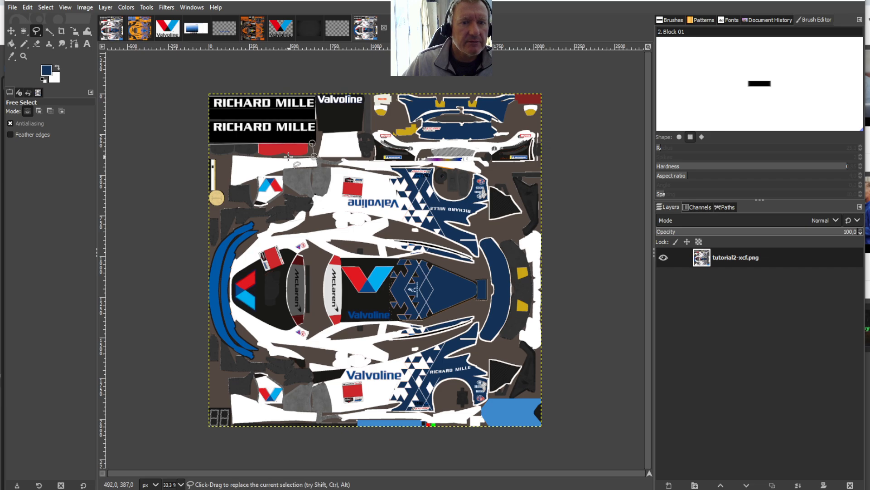
click(249, 155)
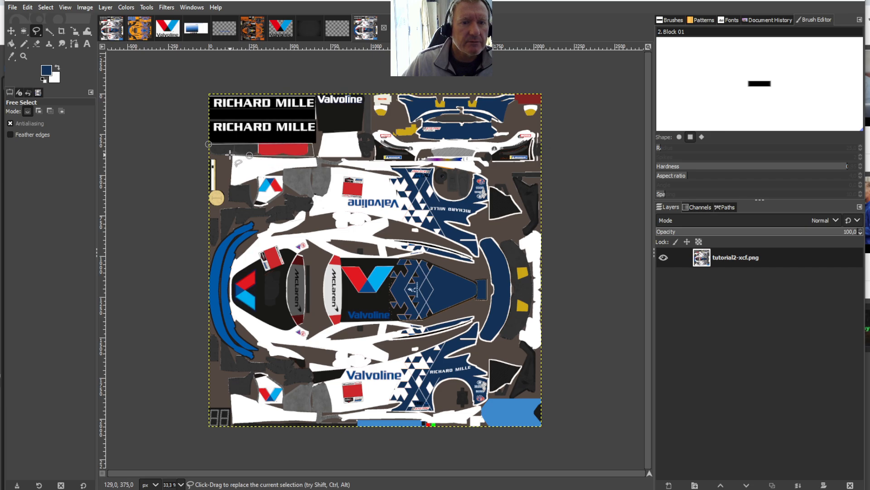
double_click(211, 155)
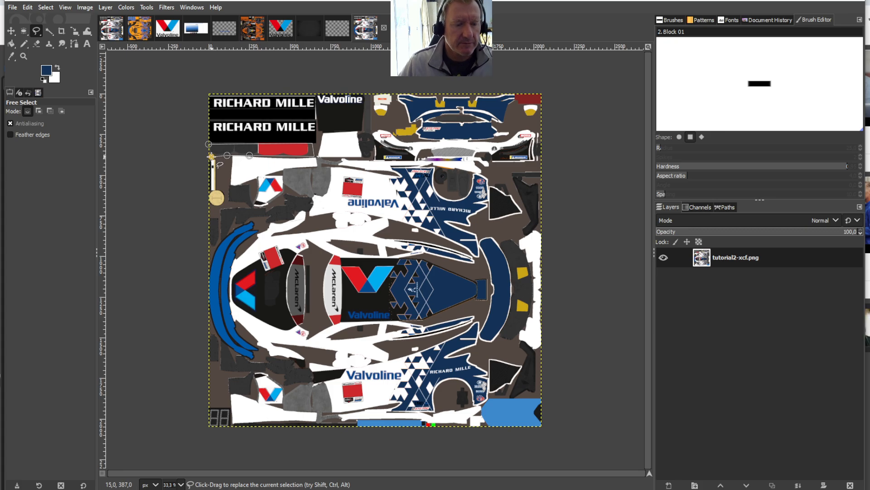
click(11, 44)
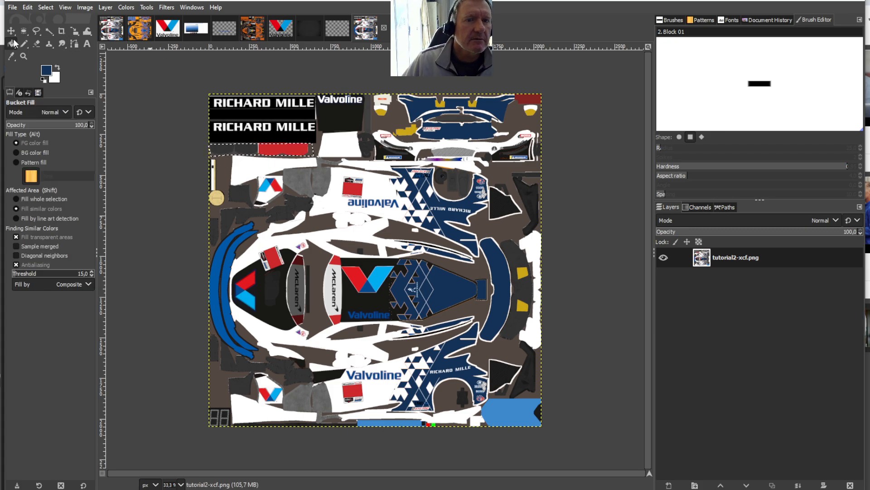
click(271, 147)
click(241, 148)
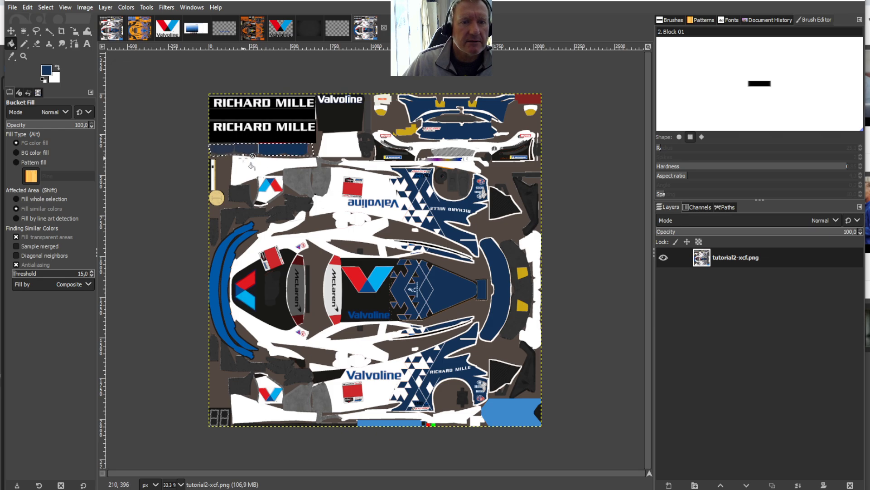
click(221, 148)
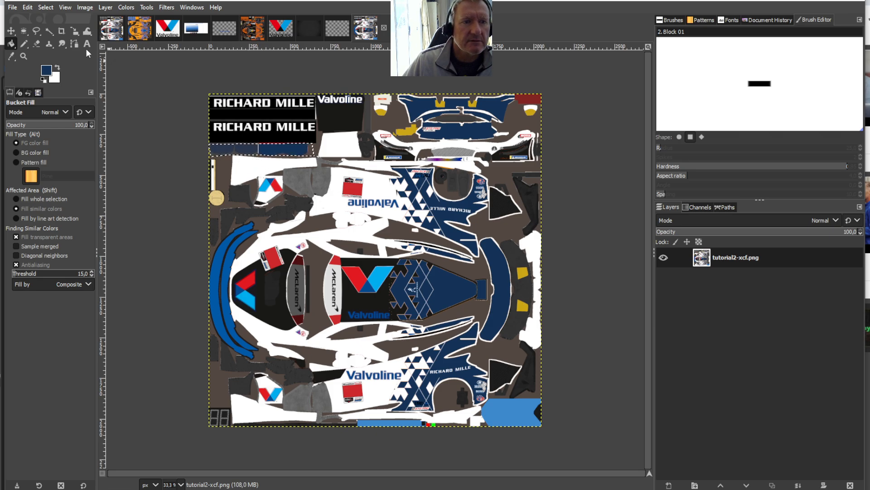
key(ctrl+a)
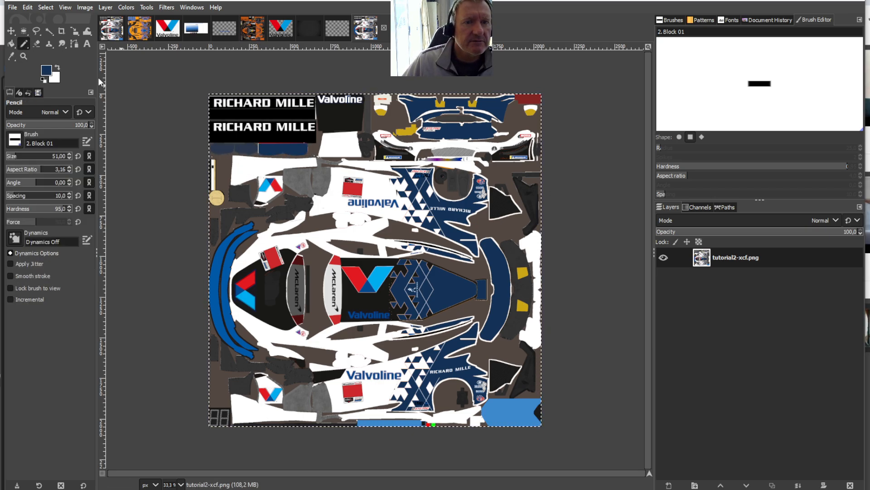
key(n)
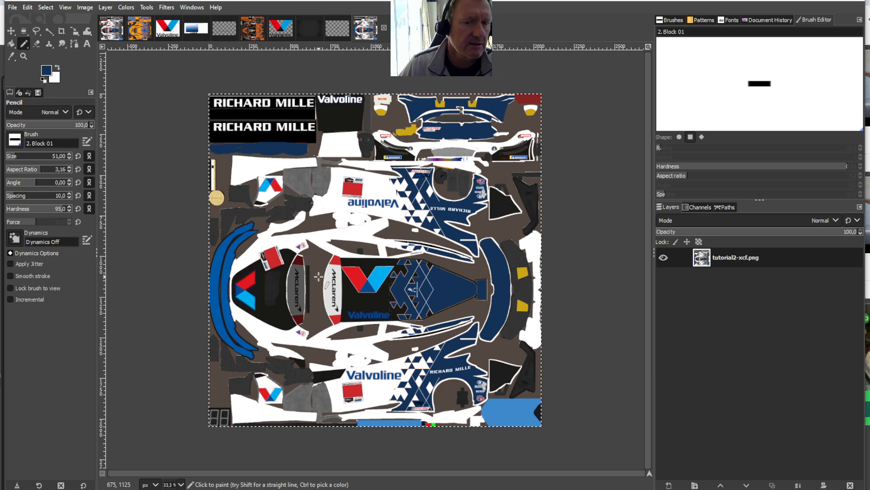
Open the fanatec1 logo from the Desktop's logo.png folder in GIMP and activate the Crop tool
click(290, 489)
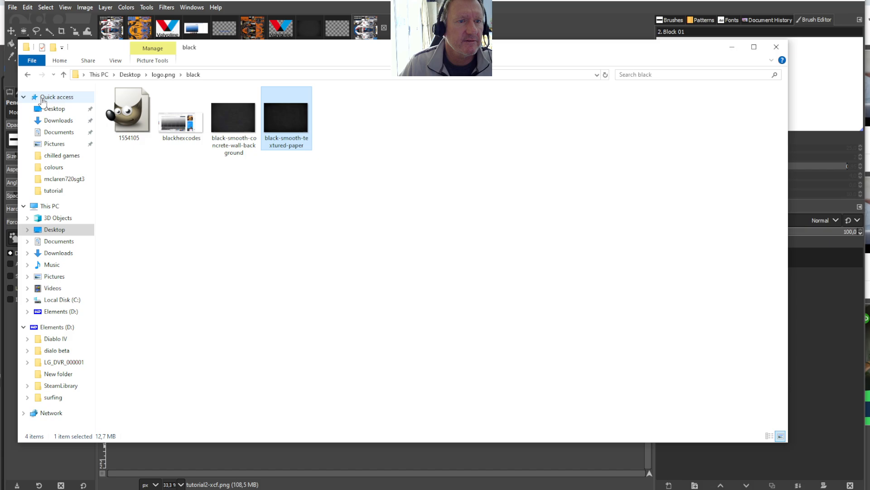
click(26, 76)
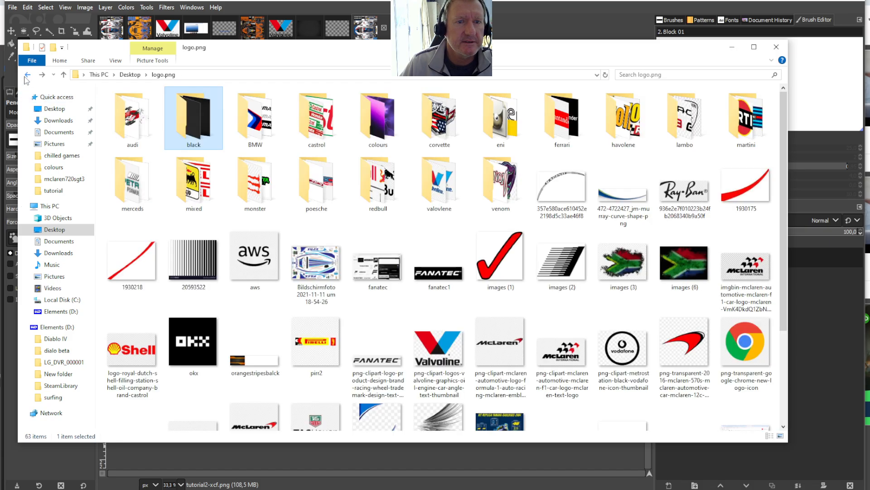
click(431, 278)
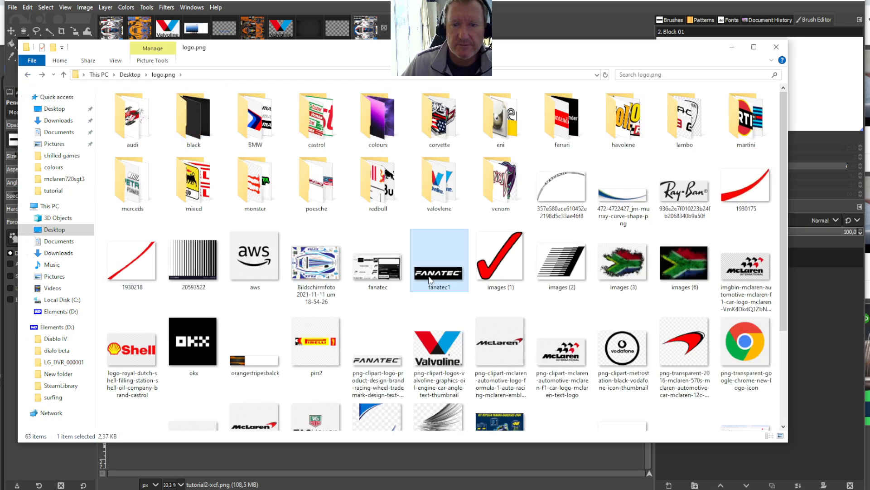
click(732, 50)
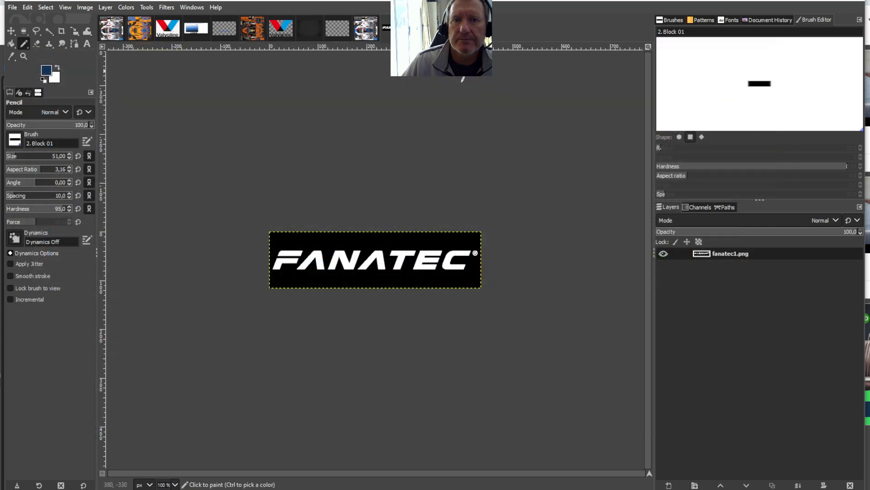
click(61, 32)
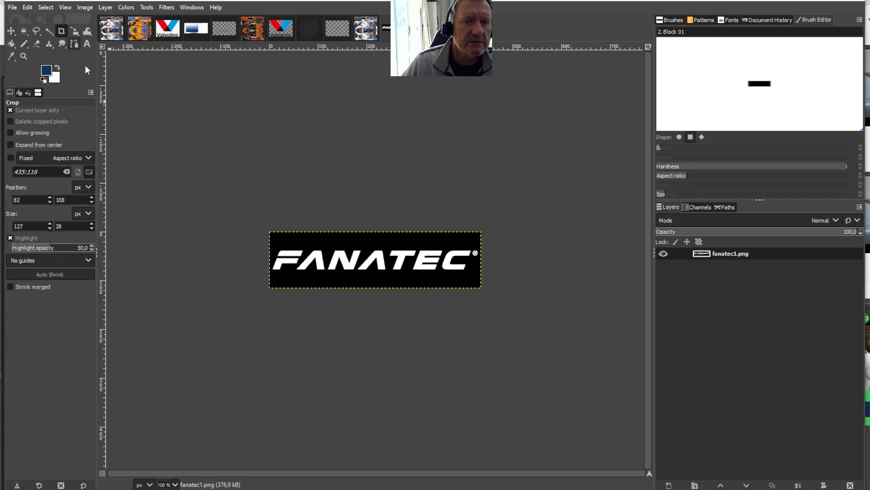
Crop the Fanatec logo to a tight strip of about 433 by 50 px around the lettering and copy it
drag(270, 247, 482, 271)
click(442, 258)
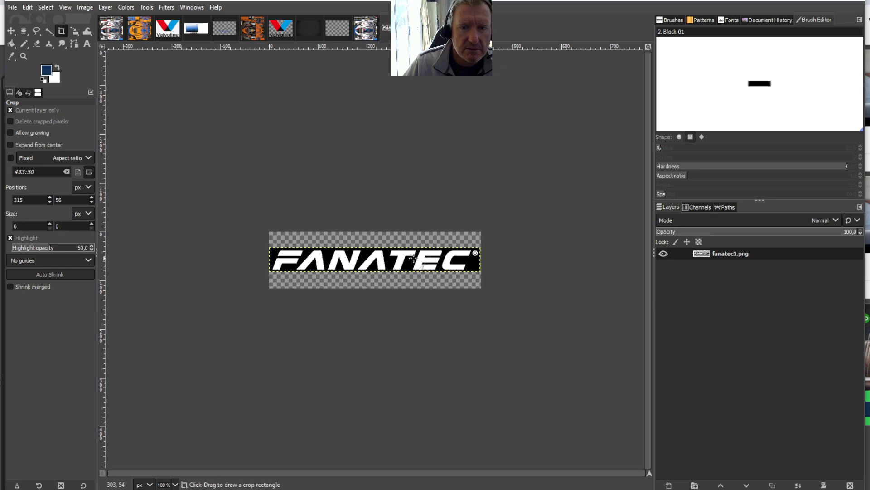
click(27, 7)
click(43, 73)
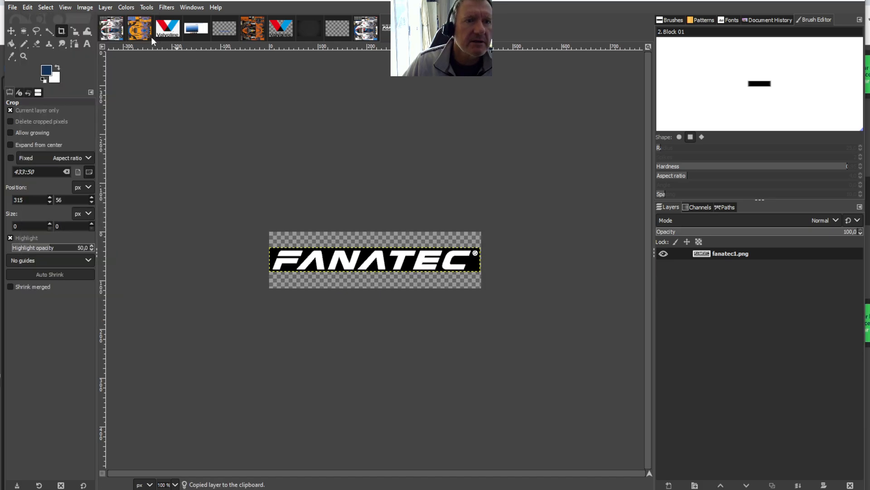
Paste the Fanatec logo into the tutorial2-xcf.png livery and rotate it 90° clockwise
click(365, 38)
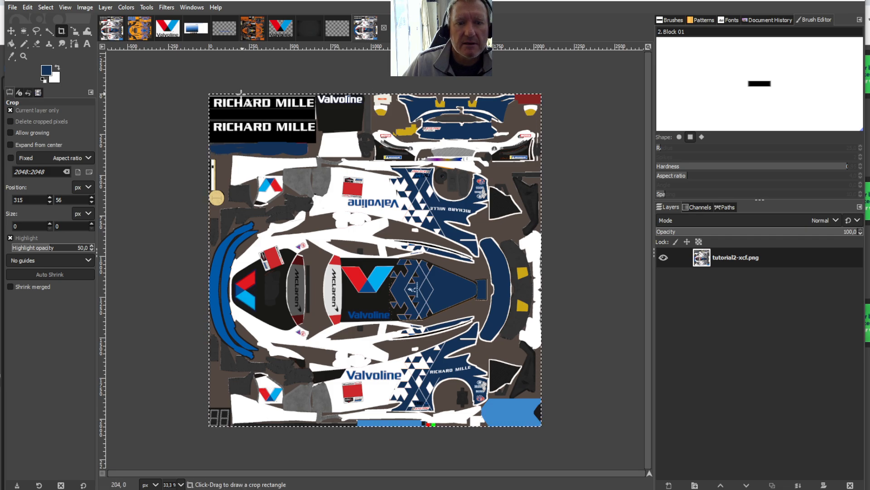
click(27, 7)
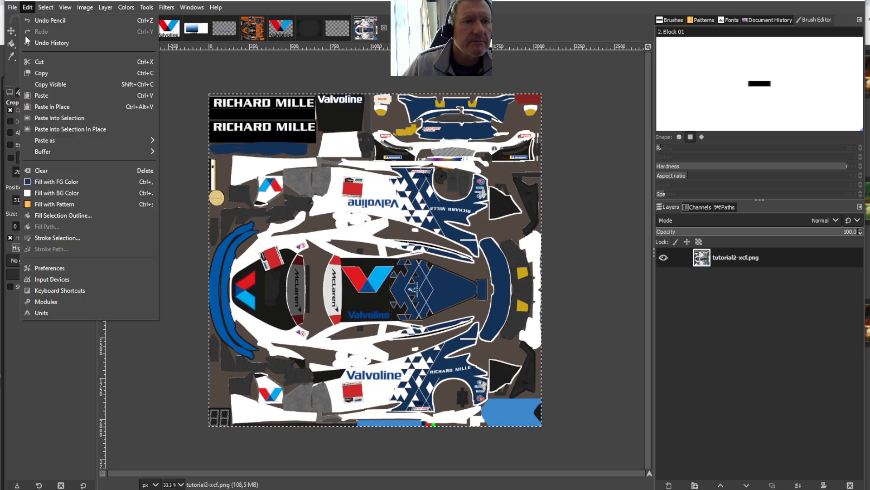
click(38, 100)
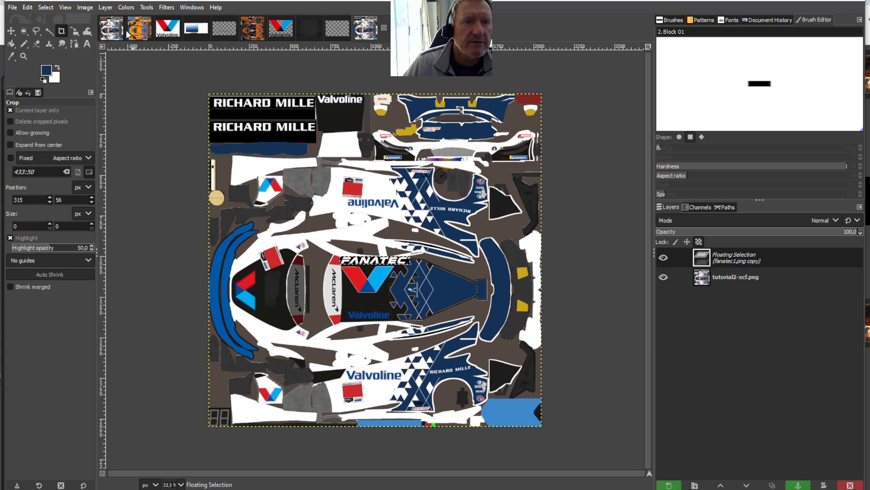
click(105, 7)
mouse_move(117, 129)
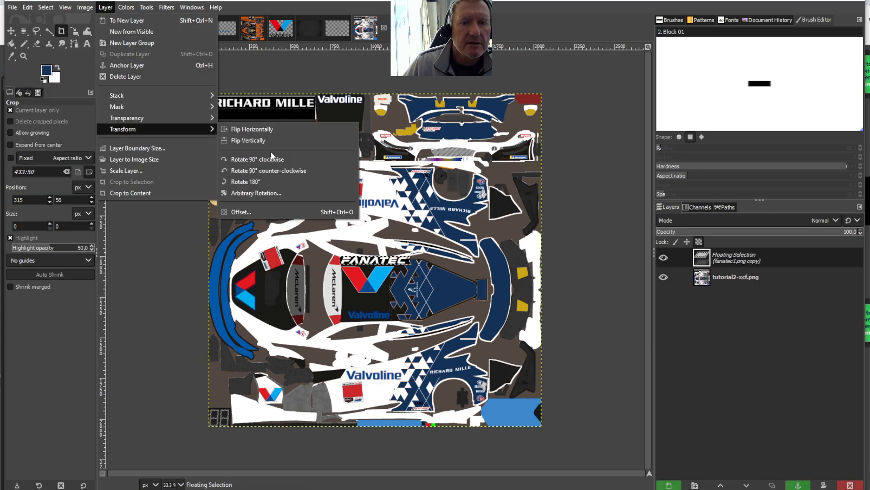
click(265, 159)
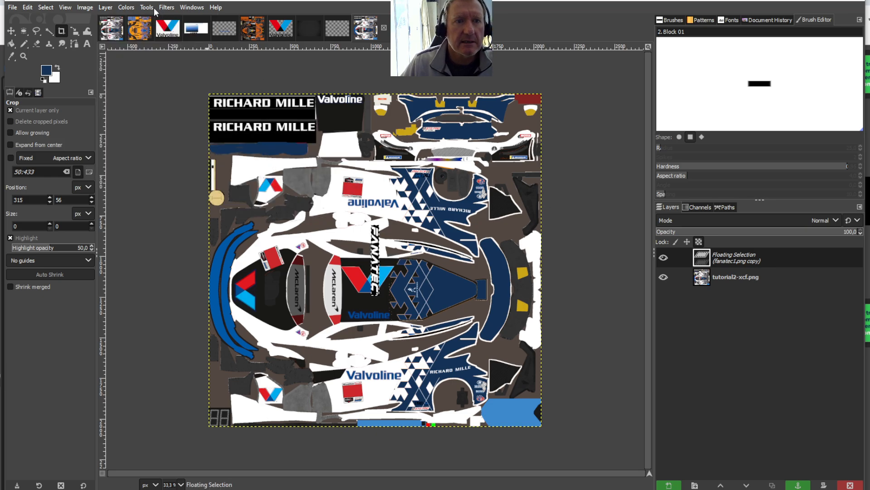
Scale the Fanatec logo to about 43 by 370 px over the McLaren lettering on the white band beside the Valvoline V, and anchor it
click(152, 7)
mouse_move(194, 43)
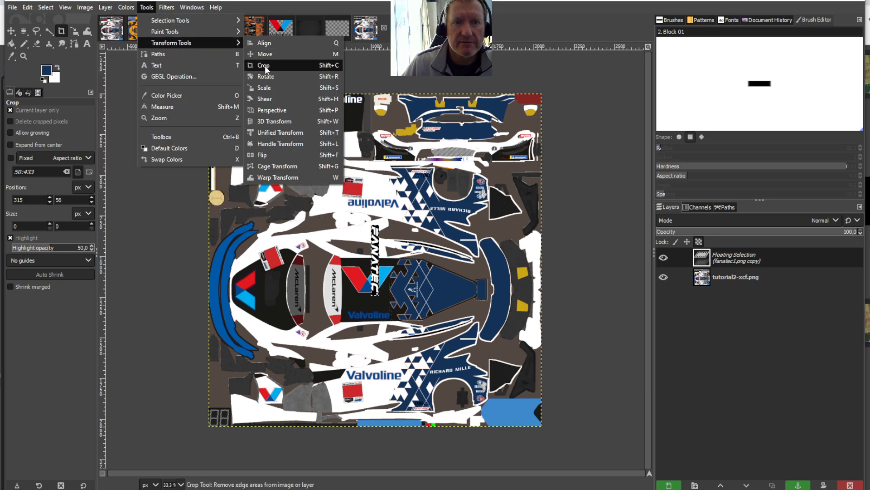
click(264, 87)
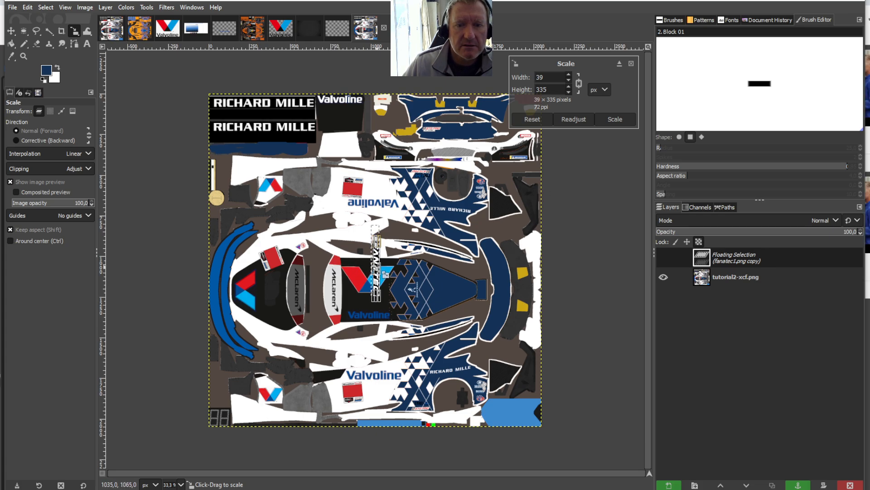
drag(385, 277, 341, 329)
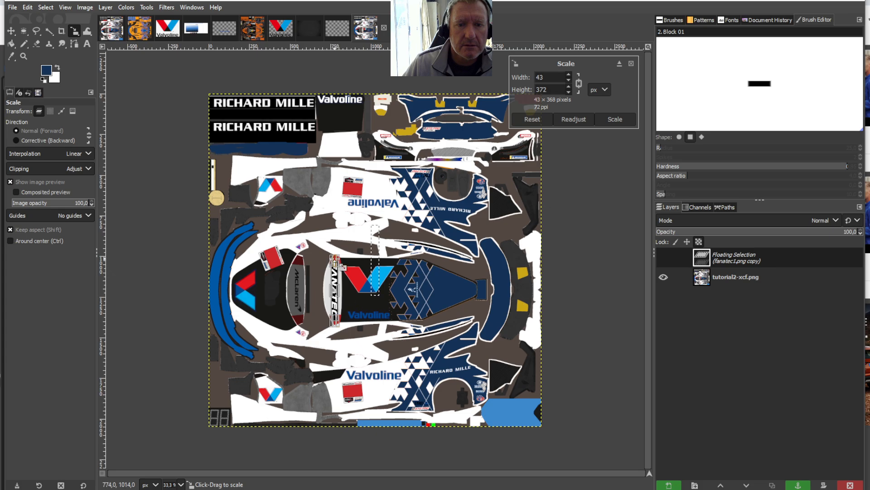
click(12, 44)
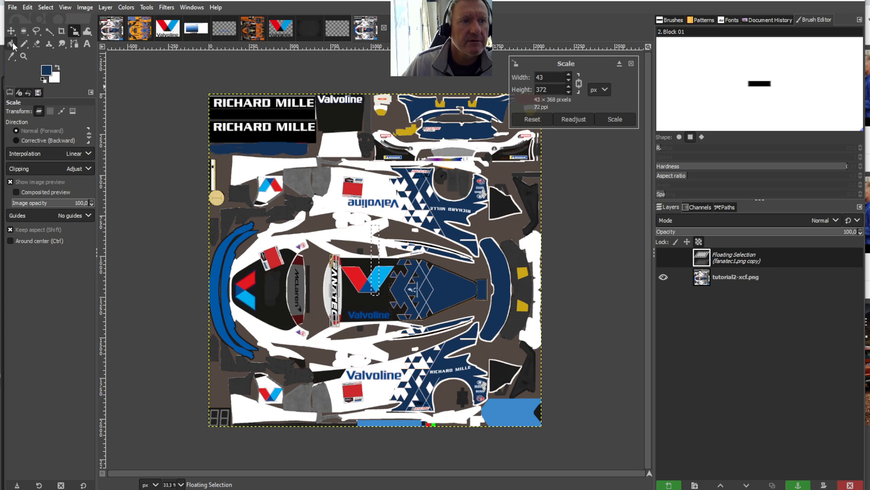
right_click(698, 259)
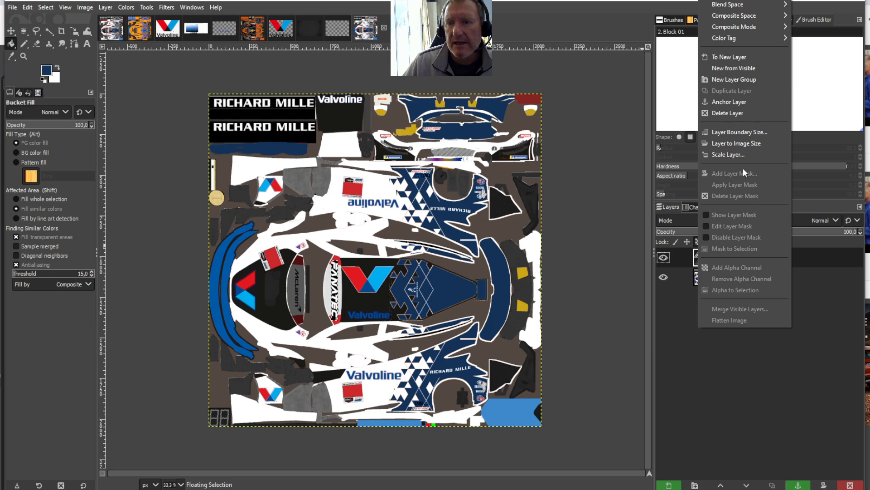
click(725, 102)
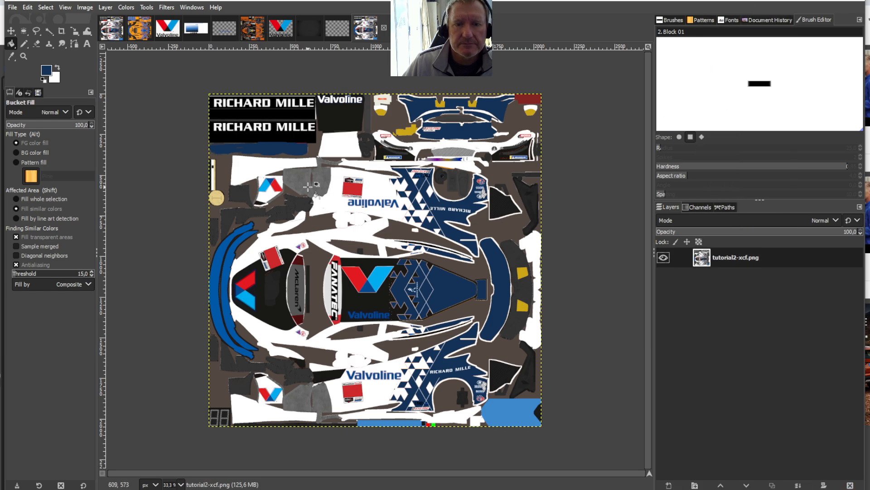
Fill the white and red band around the FANATEC lettering with the adjacent panel's black and touch up the remaining spots with the Pencil
click(11, 56)
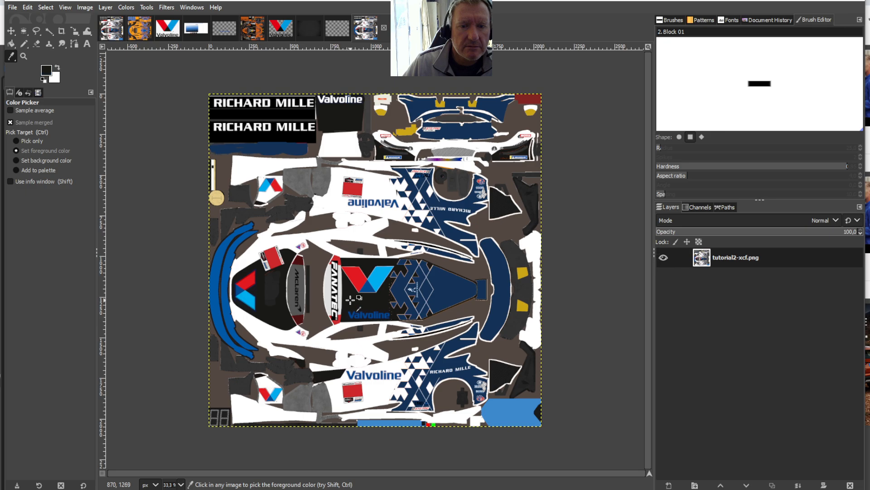
click(10, 44)
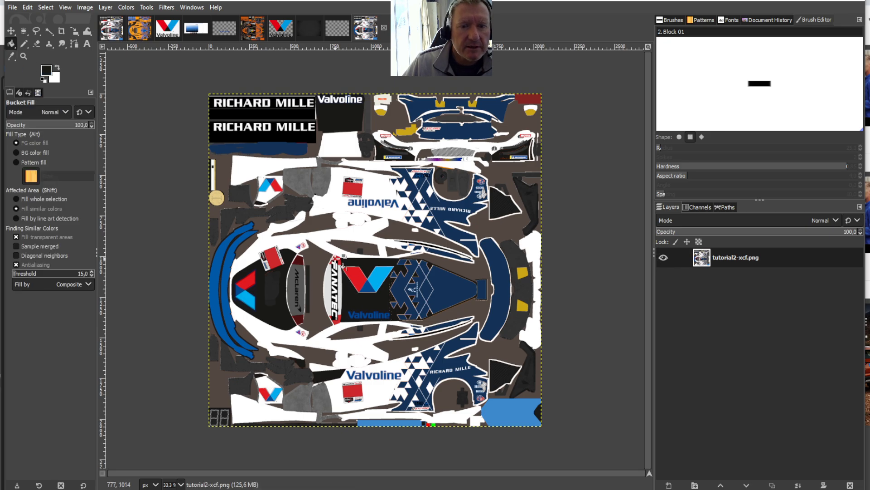
click(339, 318)
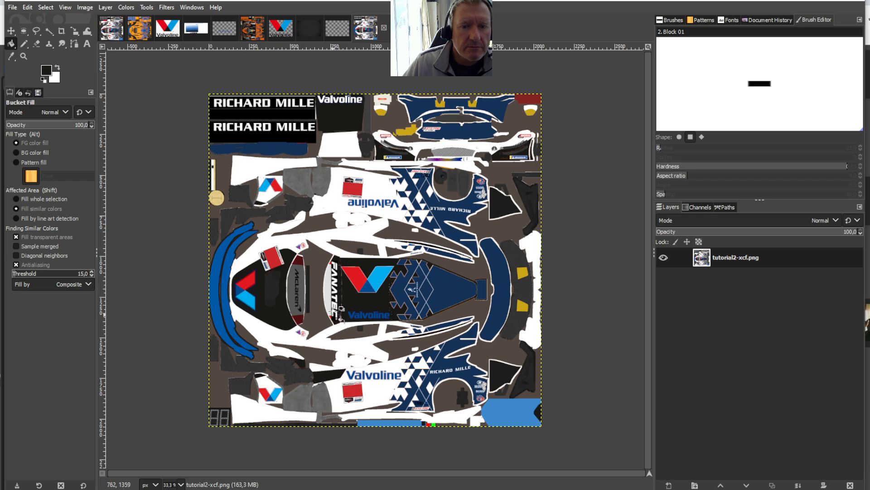
click(327, 297)
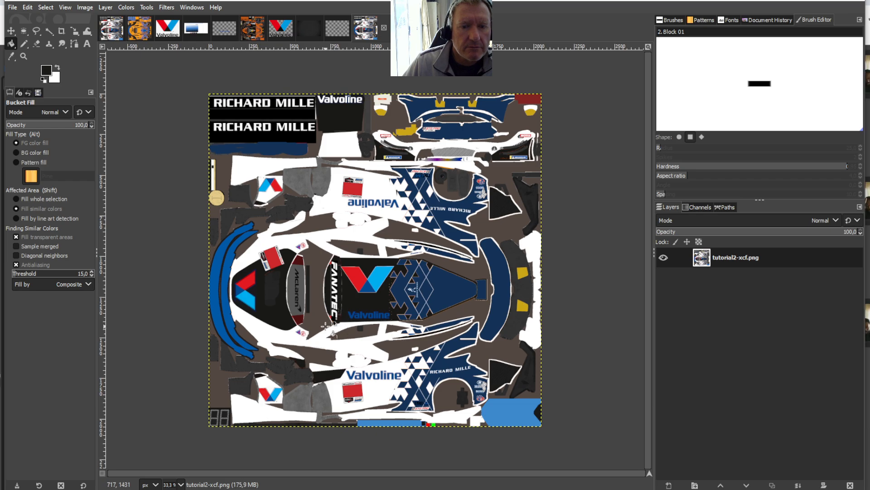
click(23, 44)
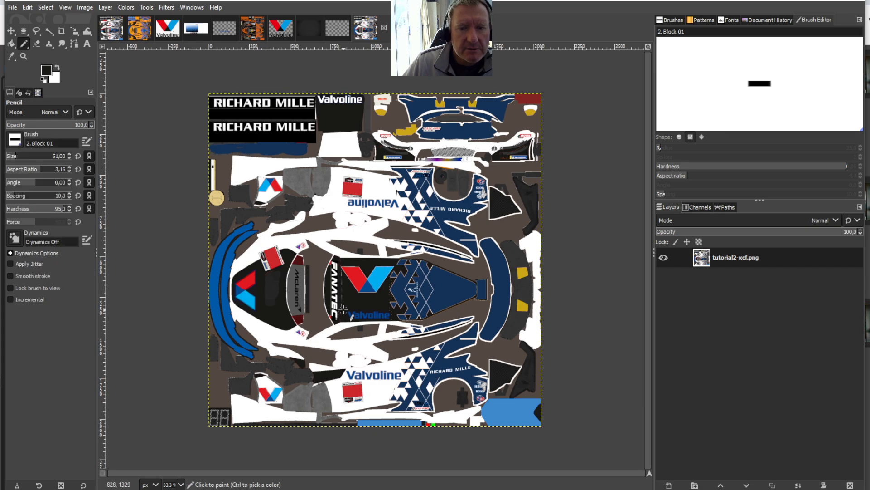
click(340, 276)
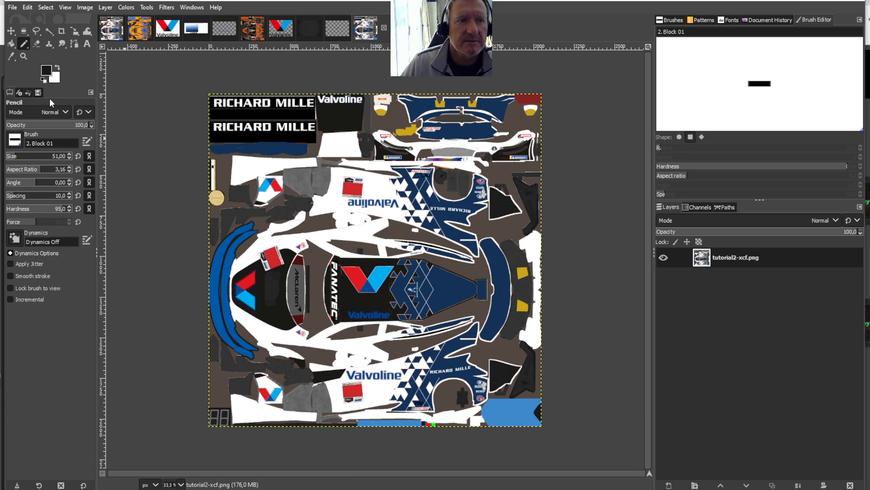
Pick the livery's dark blue and fill both bright blue curved strips at the car's rear end with it
click(11, 56)
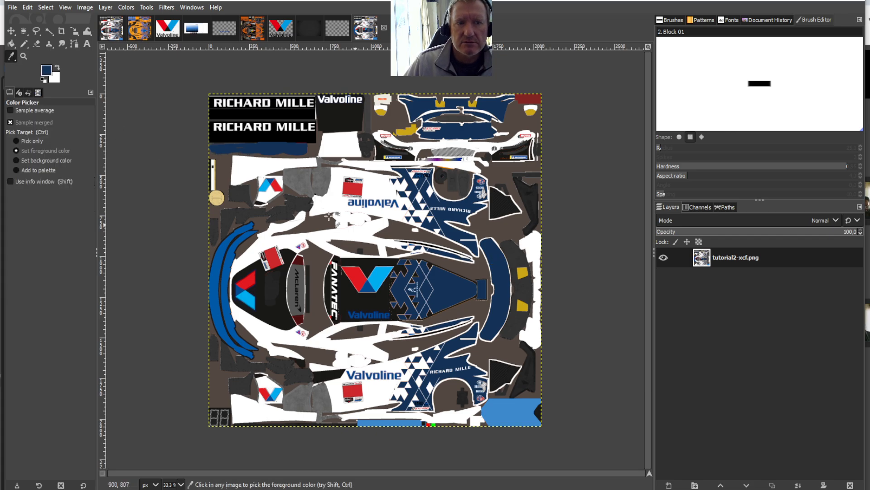
key(shift+b)
click(219, 255)
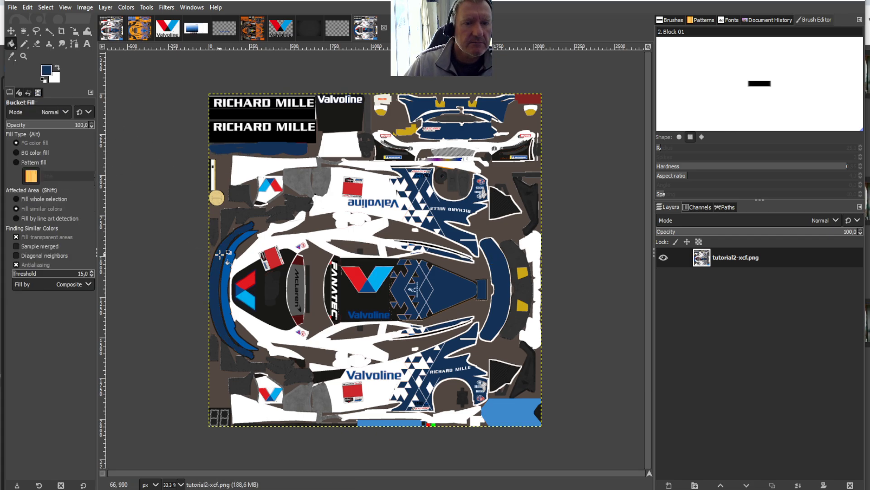
click(226, 276)
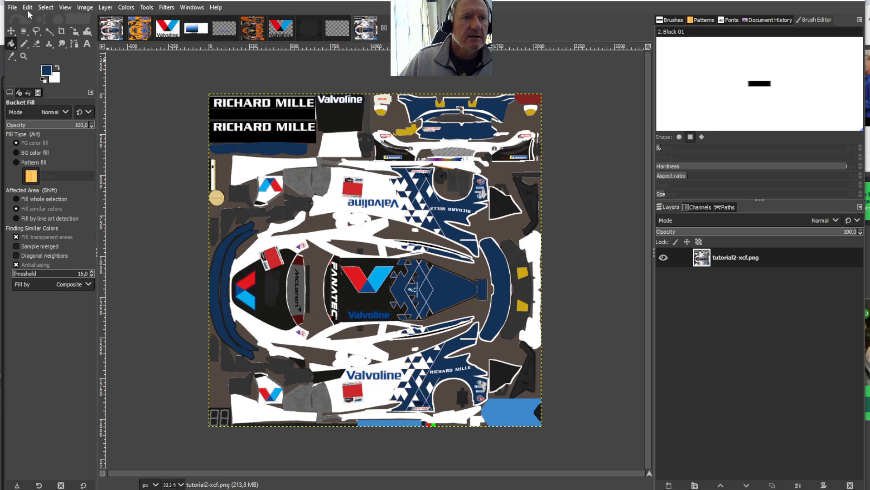
Save the livery as tutorial2.xcf in the Downloads folder
click(11, 7)
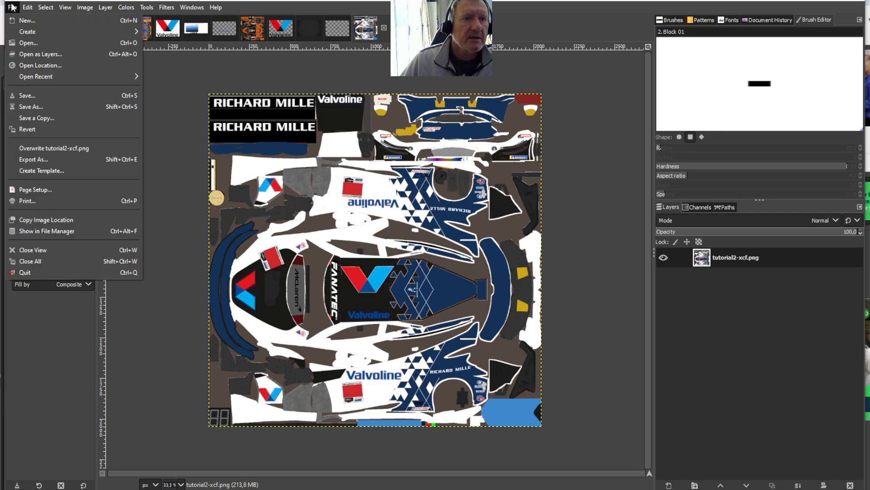
click(36, 108)
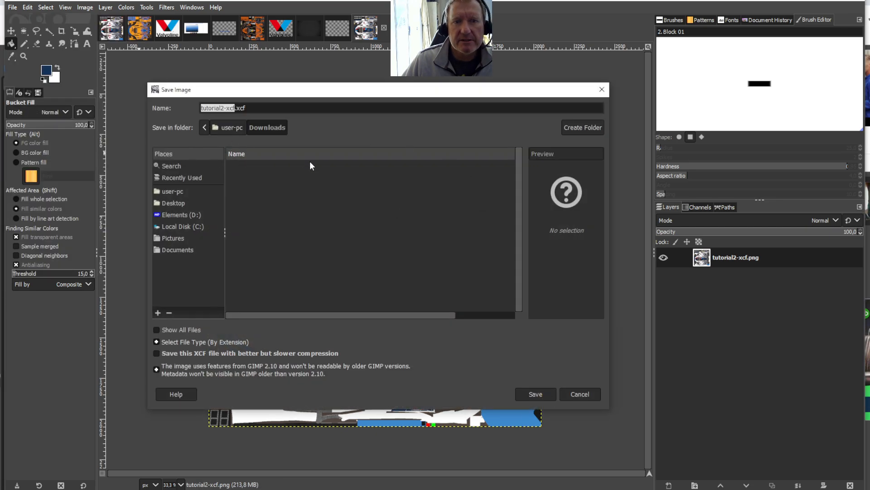
click(235, 108)
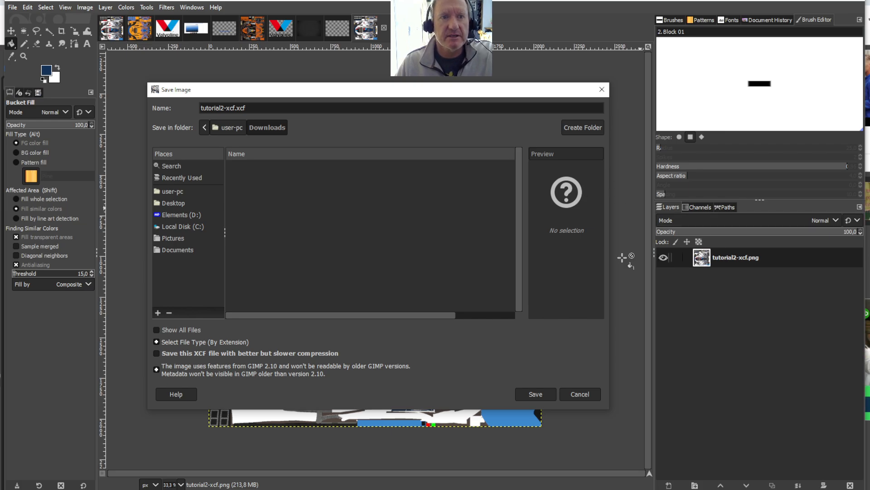
key(BackSpace)
key(BackSpace)
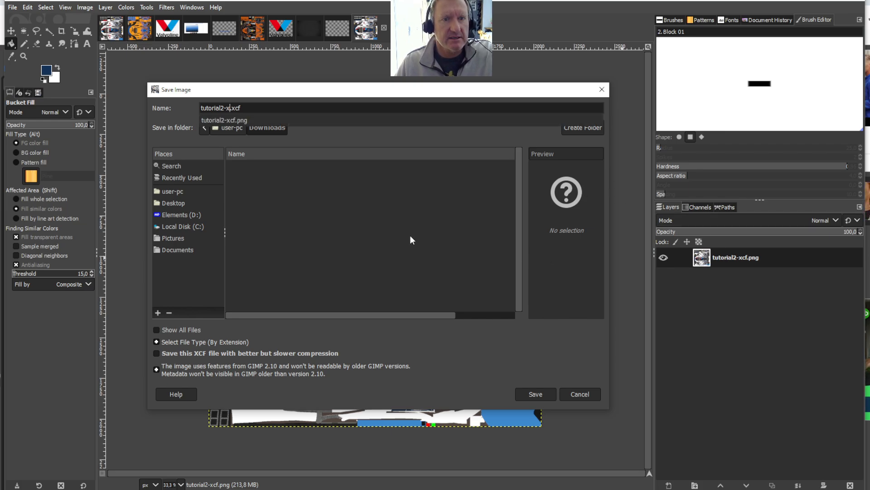
key(BackSpace)
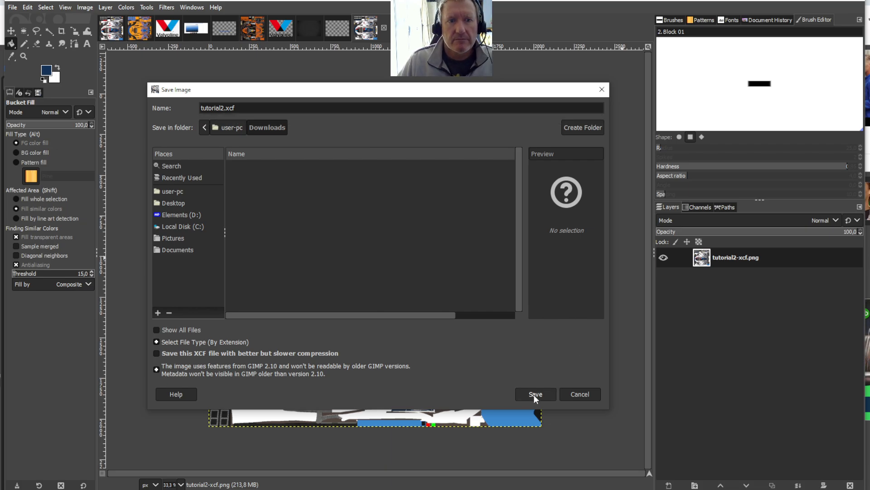
click(534, 395)
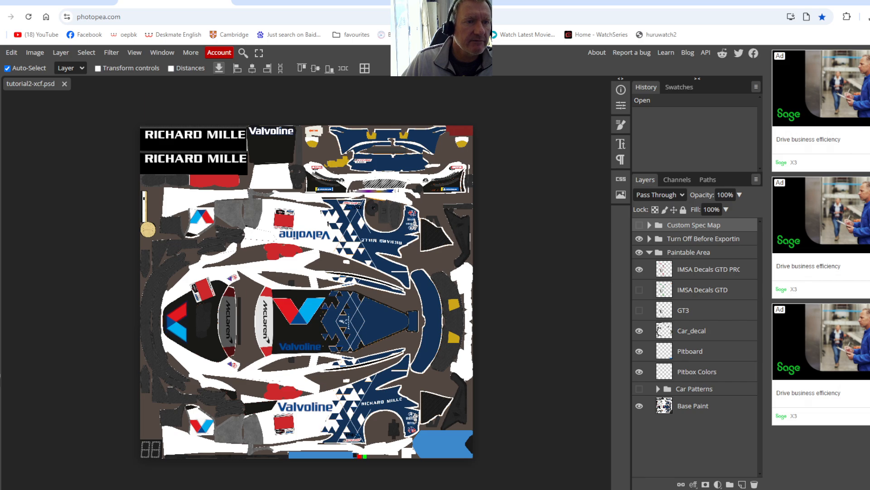
Switch to Photopea and open the tutorial2 file from the Desktop's chilled games > tutorial folder
click(2, 52)
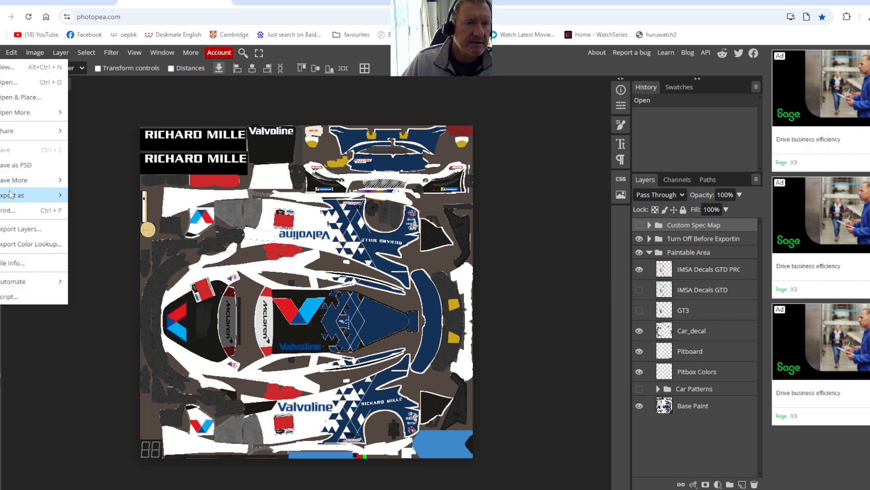
click(11, 82)
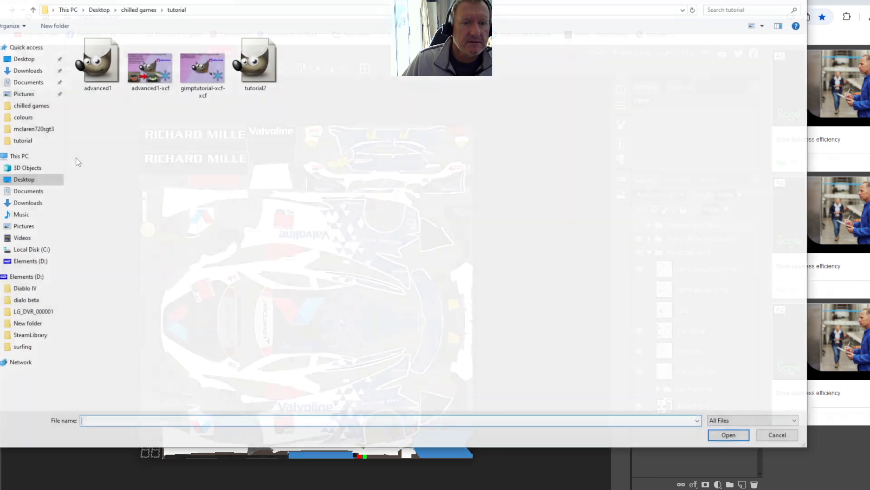
double_click(253, 56)
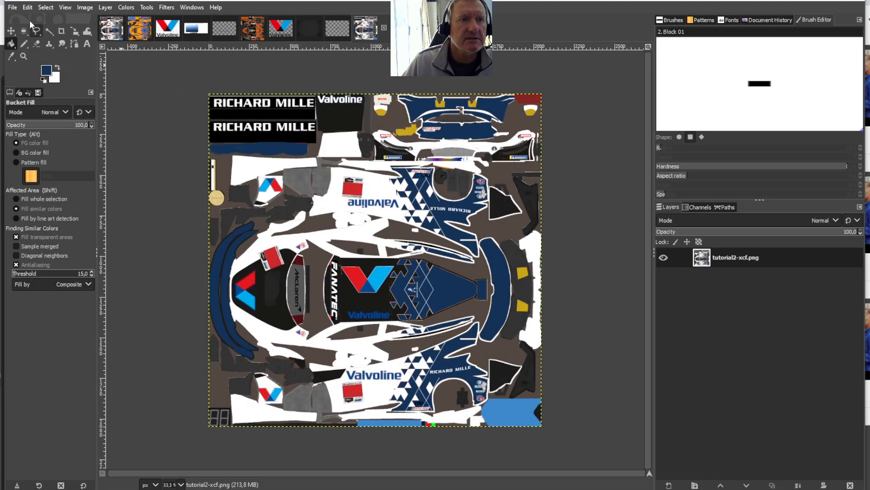
Check in GIMP which folder the livery was saved to, cancel the new save and return to Photopea
click(13, 7)
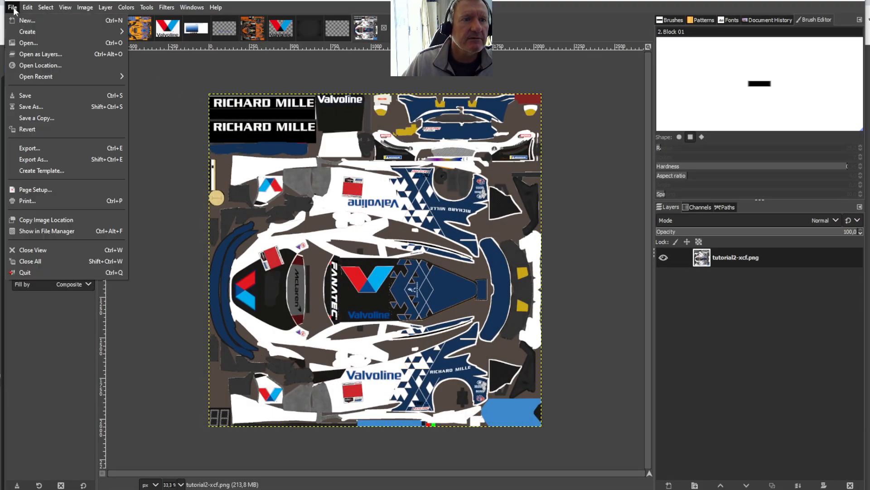
click(39, 107)
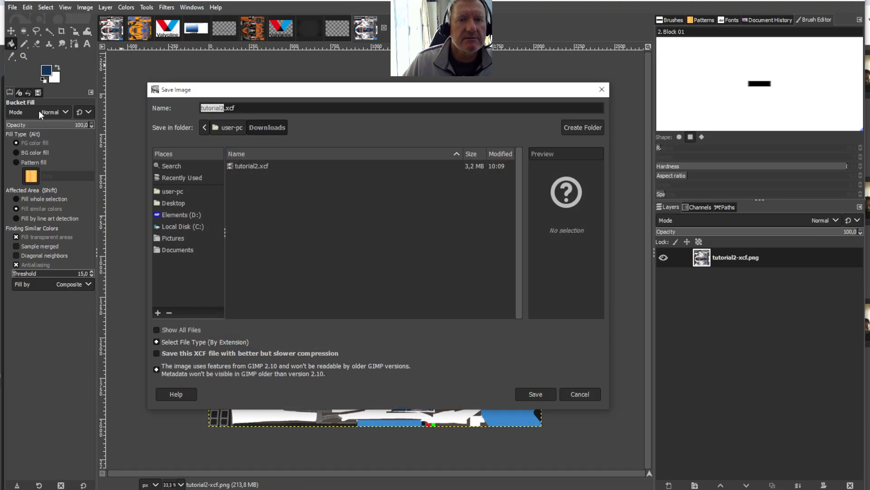
click(606, 91)
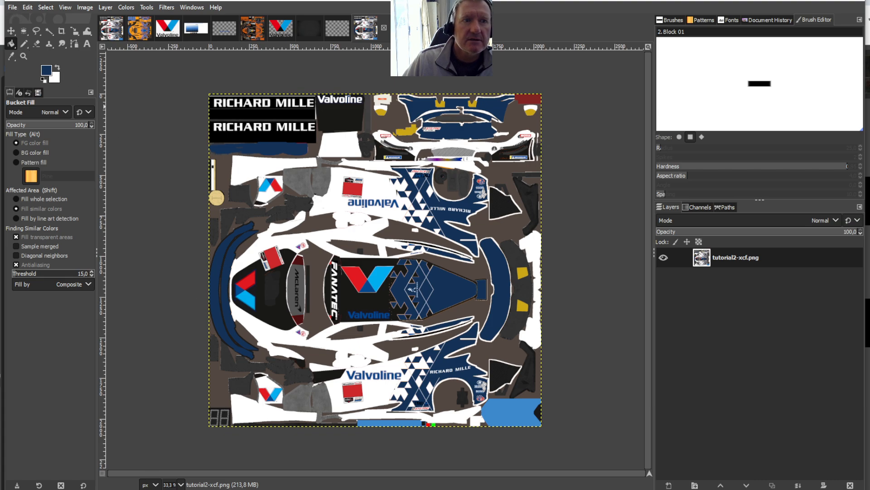
click(805, 1)
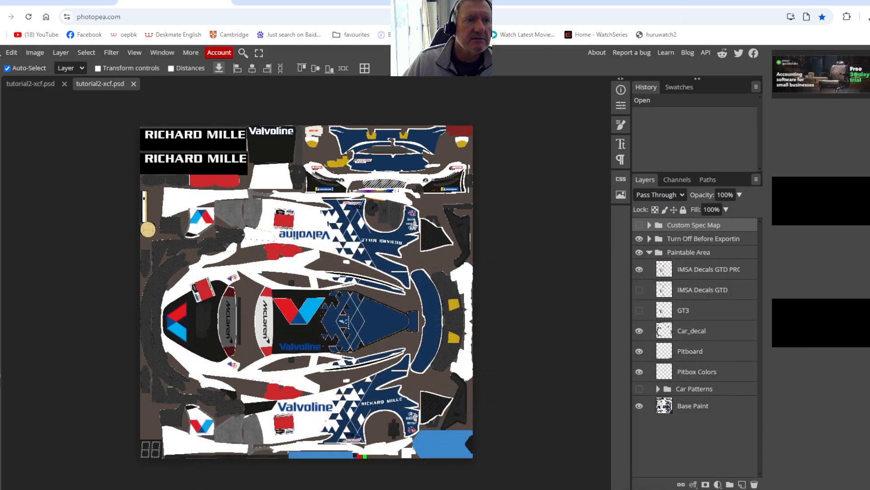
Open the newly saved tutorial2 livery file from the Downloads folder in Photopea
click(1, 52)
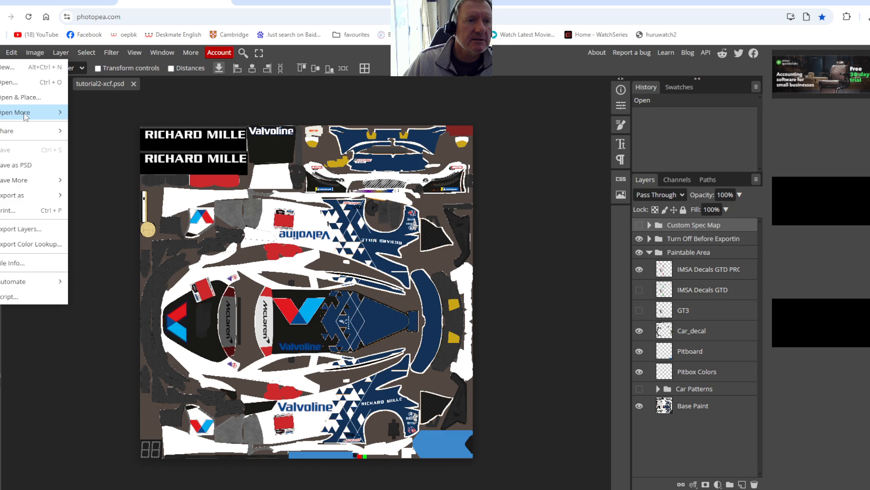
click(12, 82)
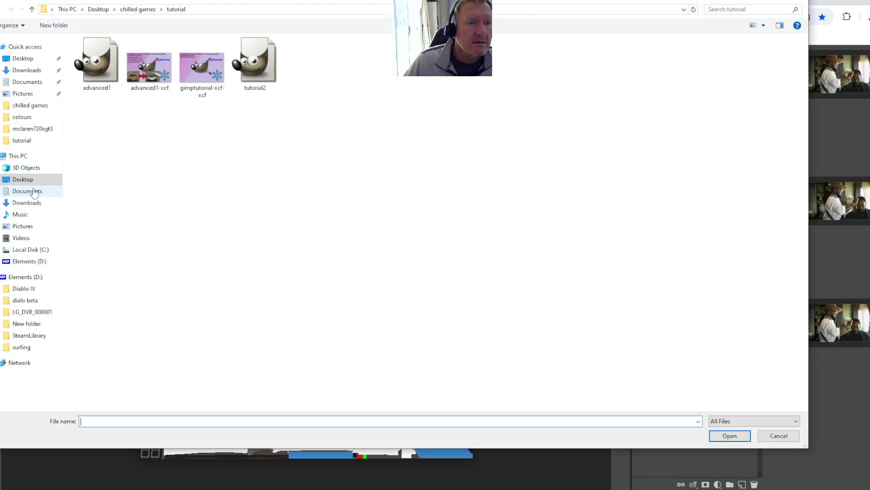
click(30, 203)
double_click(184, 67)
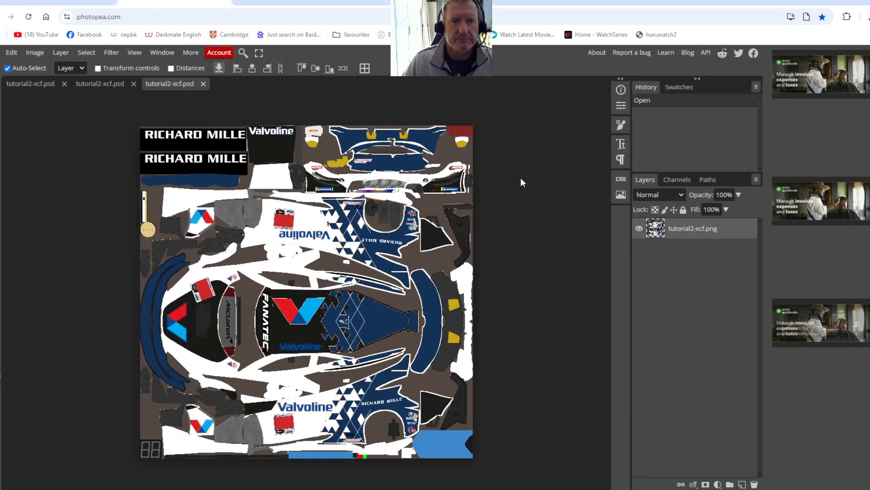
Export the livery as a 2048 × 2048 px PNG named tutorial2-xcf at 100% quality, then minimise GIMP
click(7, 53)
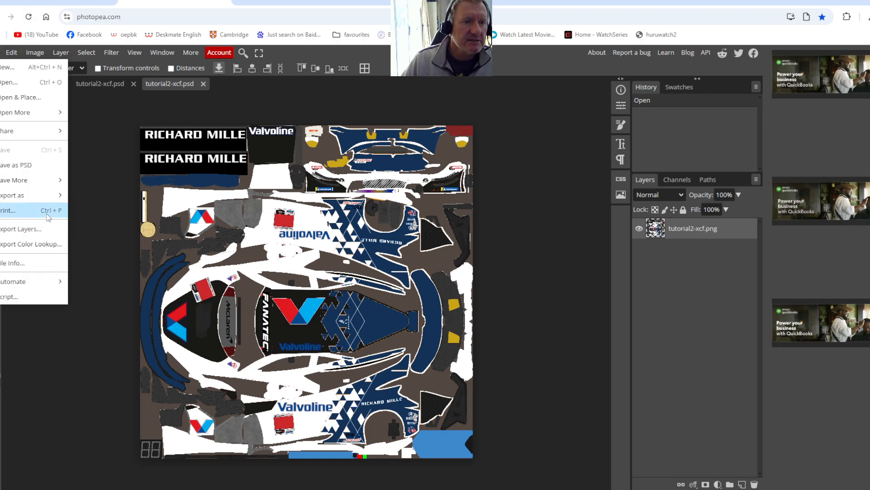
mouse_move(46, 195)
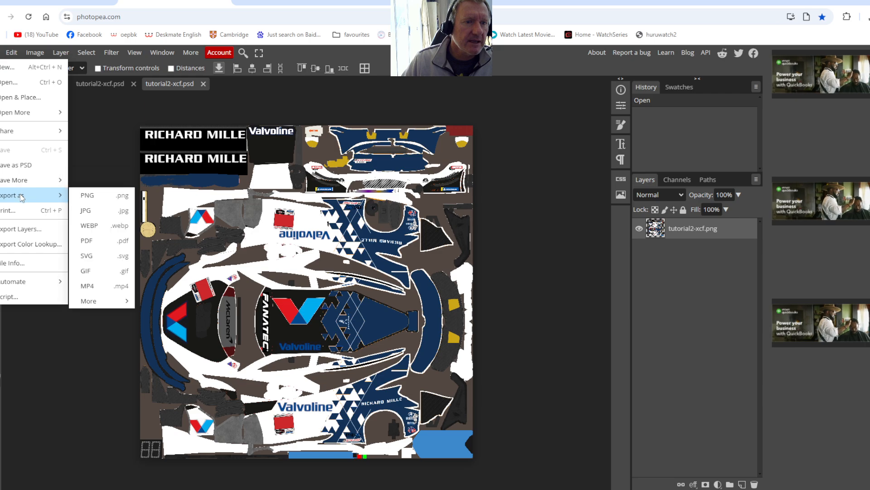
click(110, 199)
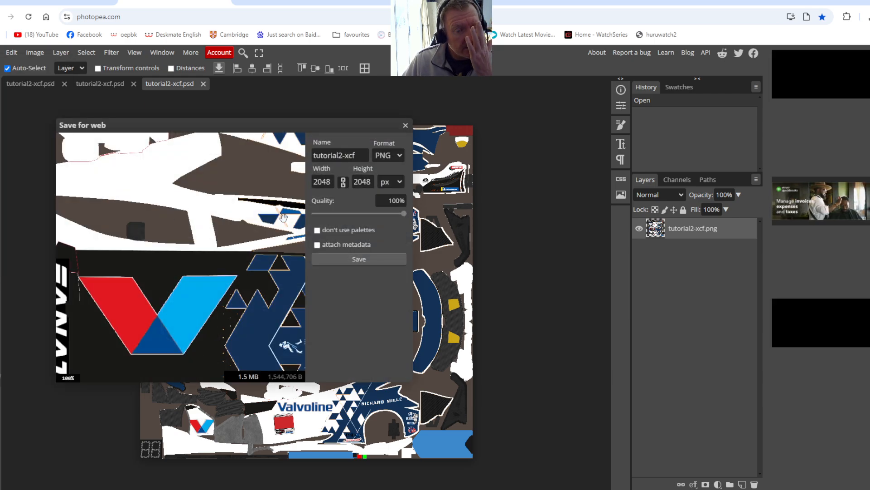
click(350, 257)
key(alt+Tab)
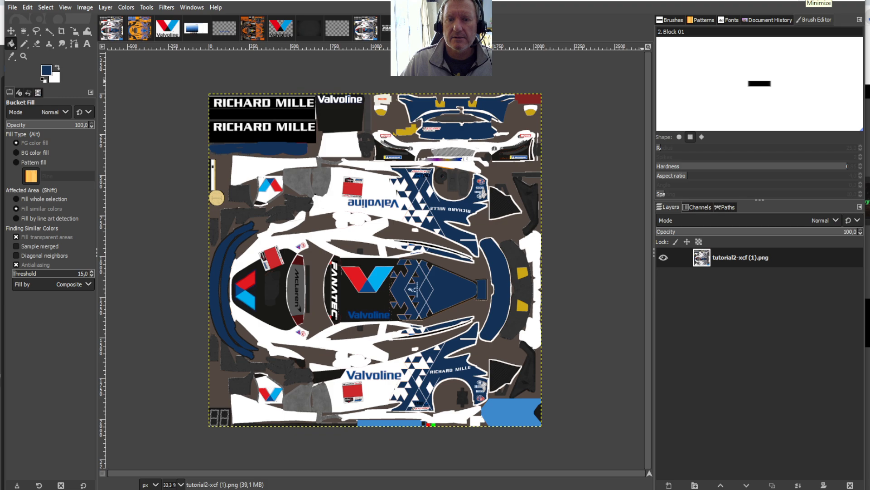
click(811, 1)
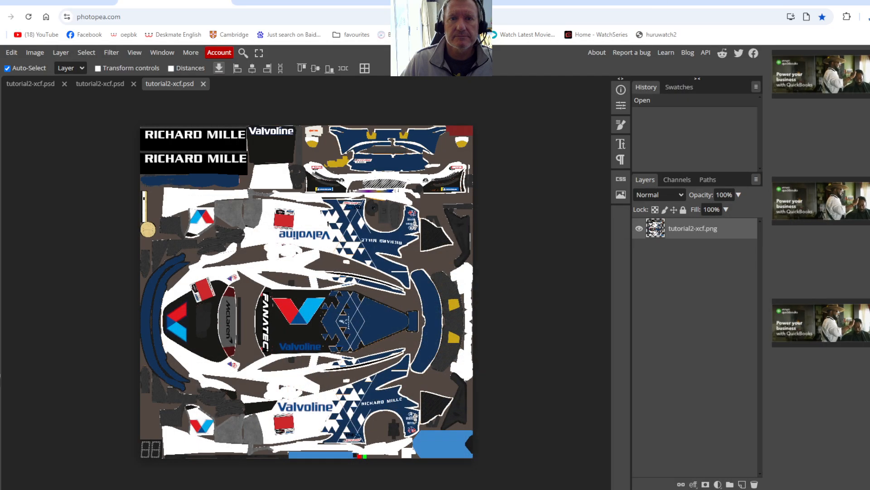
Go to the Trading Paints website and open the McLaren 720s GT3 EVO among the cars in My Paints
click(82, 2)
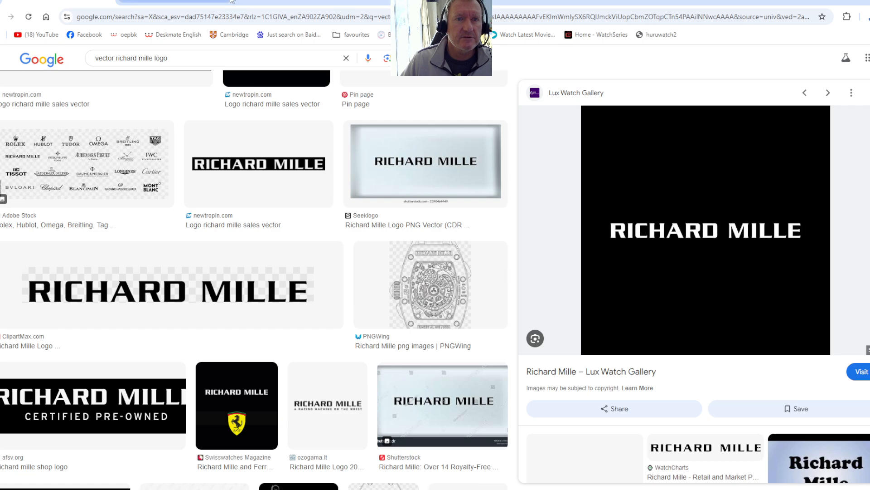
click(356, 39)
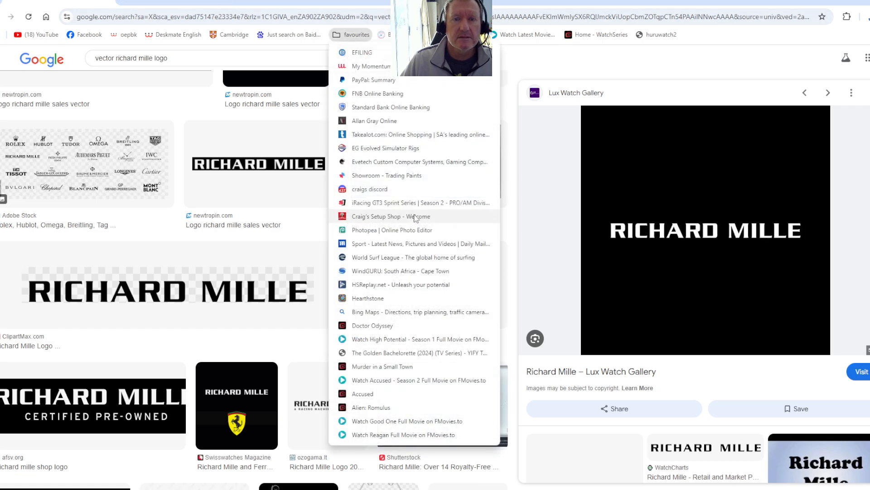
click(376, 182)
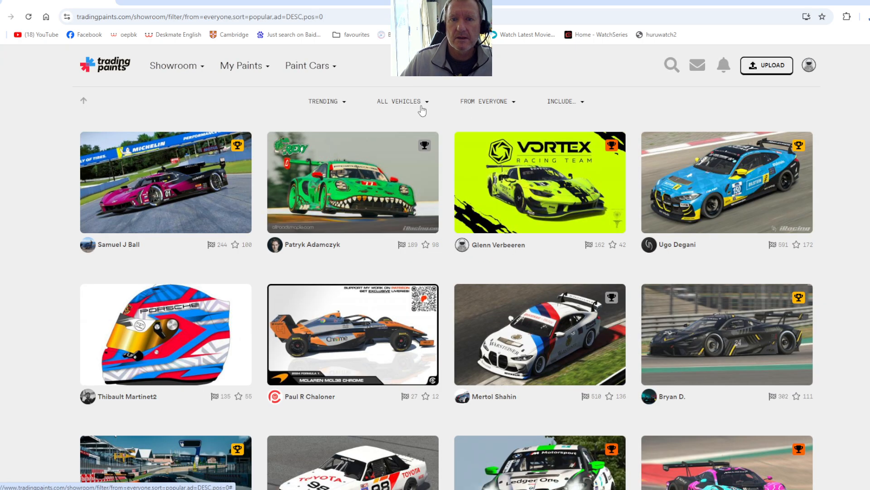
mouse_move(231, 68)
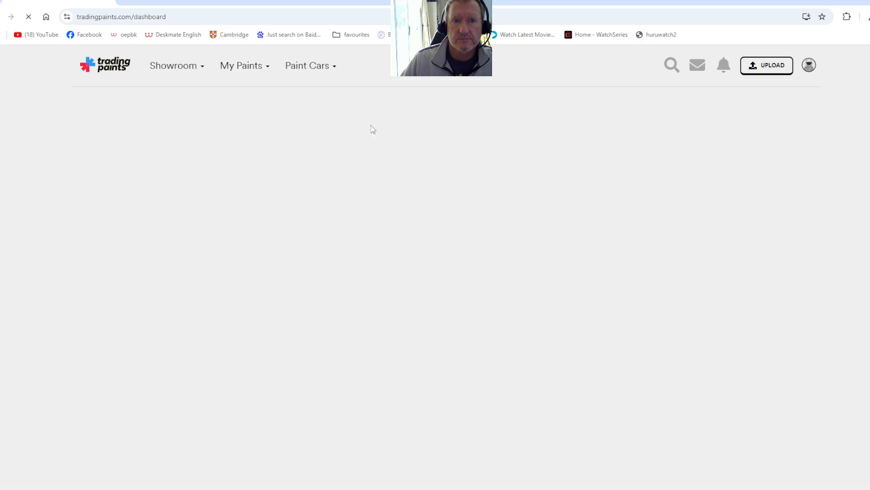
scroll(219, 259, down, 7)
scroll(220, 259, down, 15)
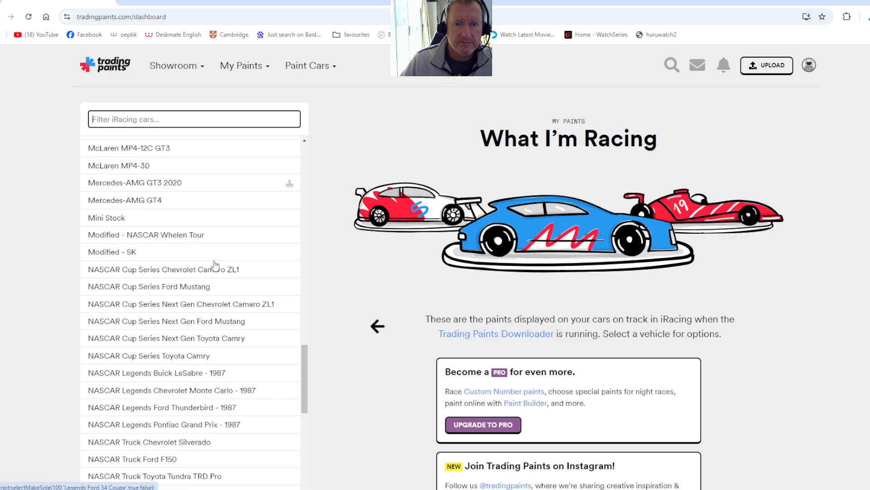
scroll(214, 266, up, 5)
click(197, 374)
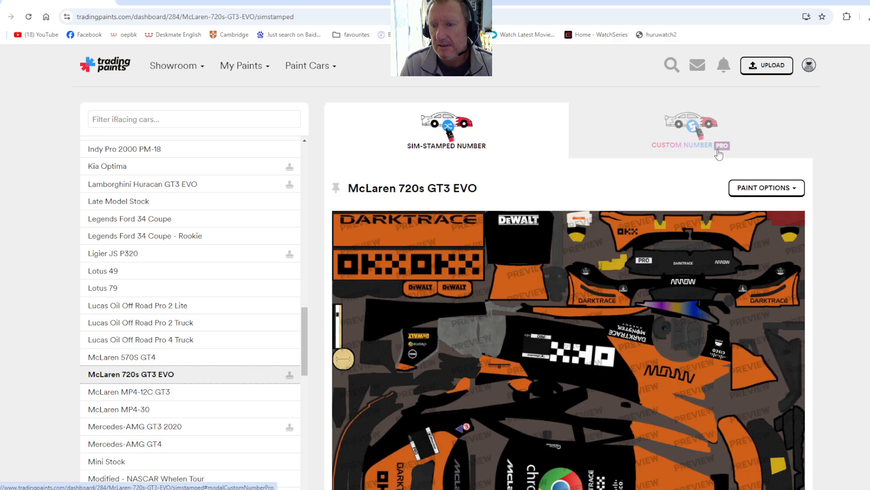
Upload tutorial2-xcf (1) from the Downloads folder as the McLaren's new sim-stamped paint and check its preview
click(765, 188)
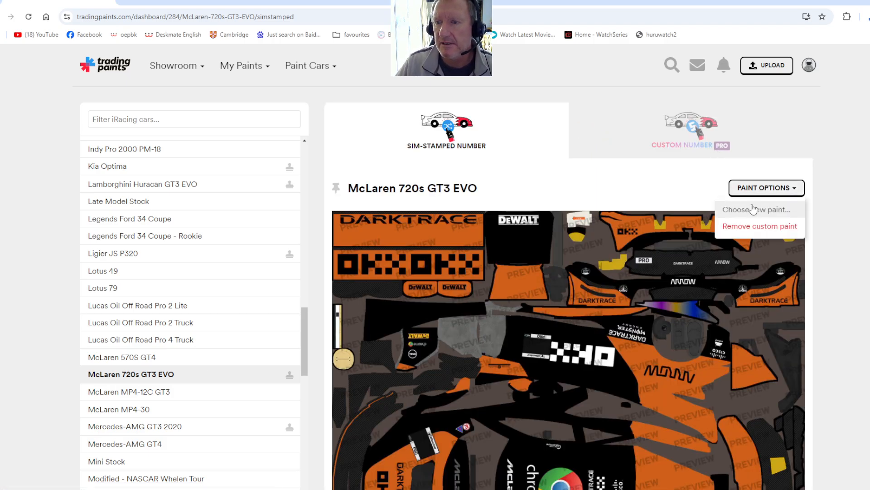
click(752, 210)
click(450, 178)
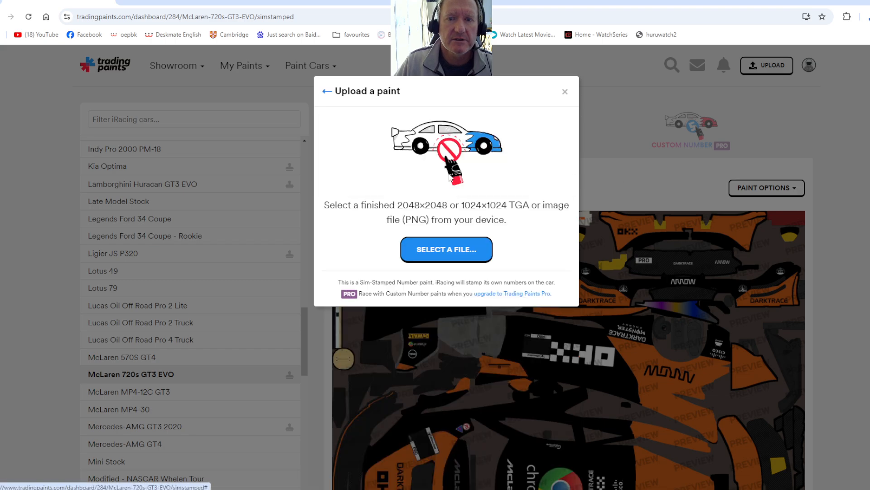
click(448, 247)
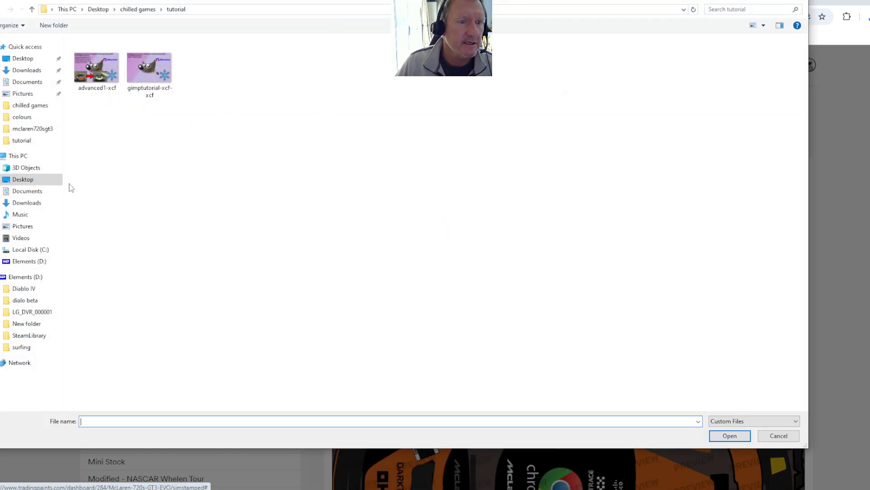
click(26, 203)
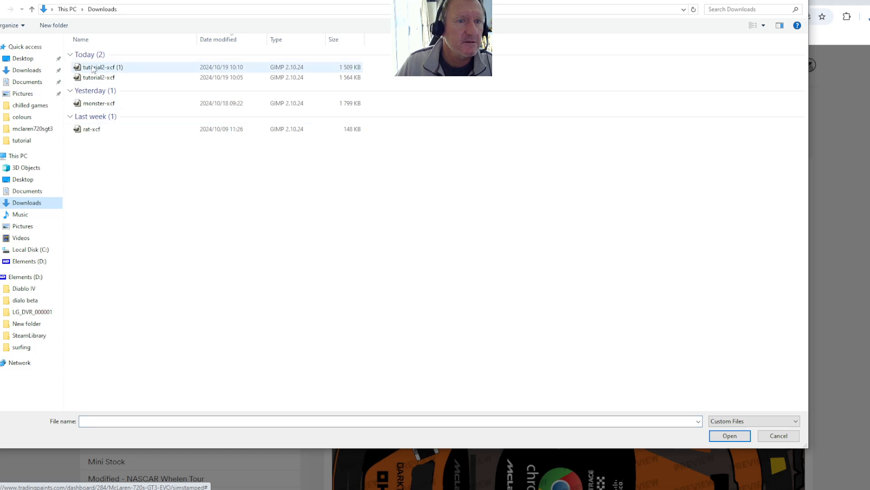
double_click(93, 68)
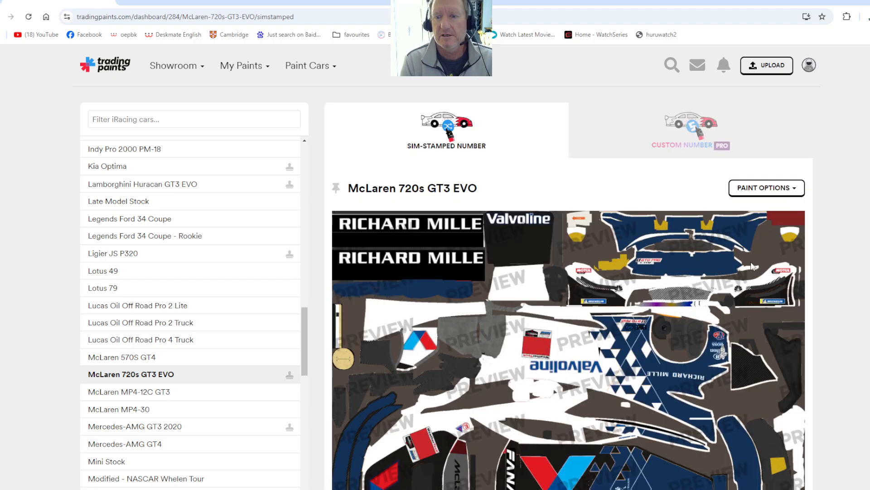
scroll(793, 241, down, 5)
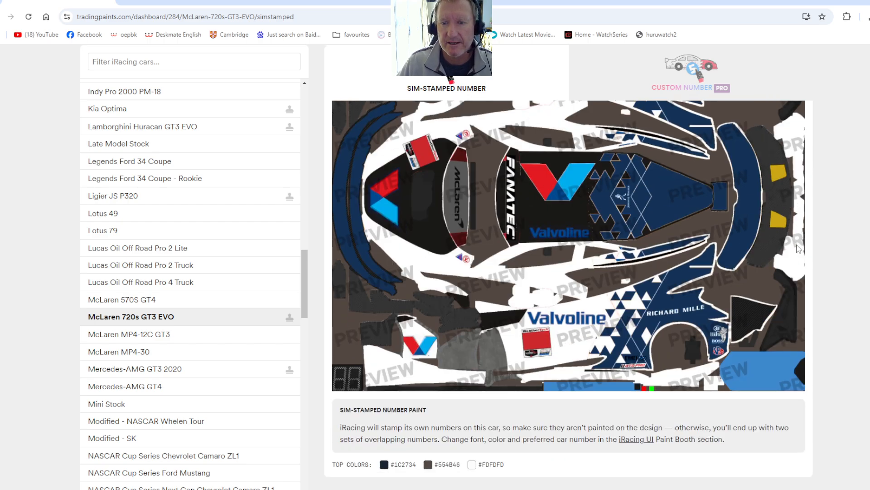
scroll(798, 248, up, 3)
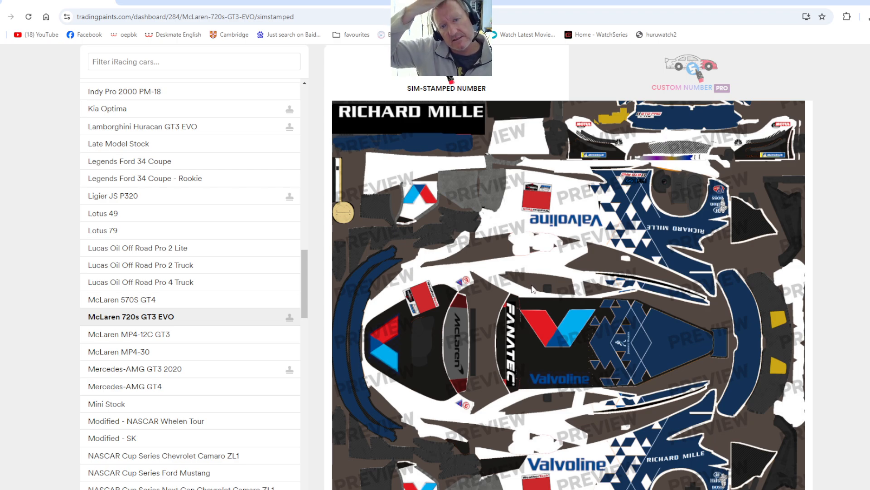
scroll(544, 272, up, 3)
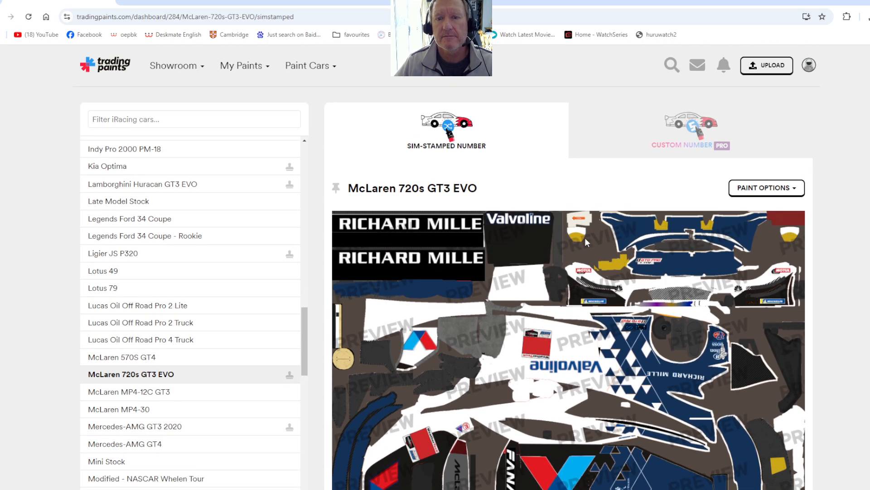
Switch to iRacing, launch a McLaren 720S GT3 EVO test drive at Lime Rock Park Grand Prix, and start the Trading Paints downloader
click(862, 3)
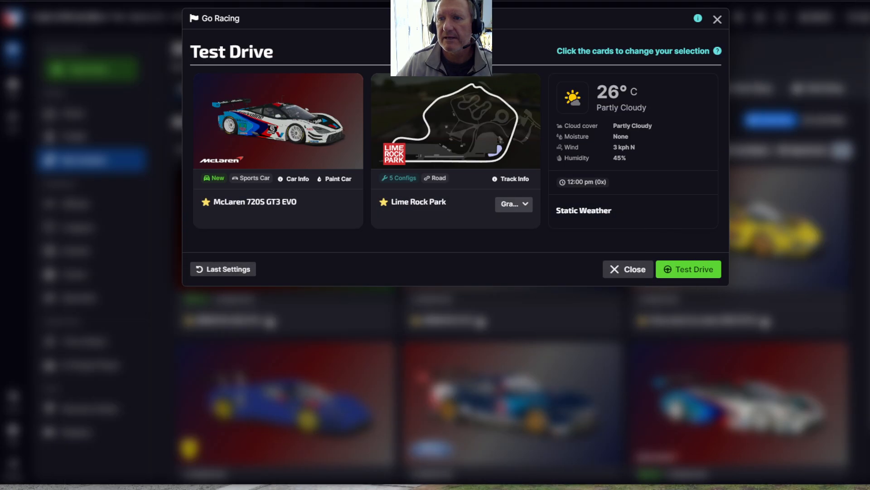
click(687, 270)
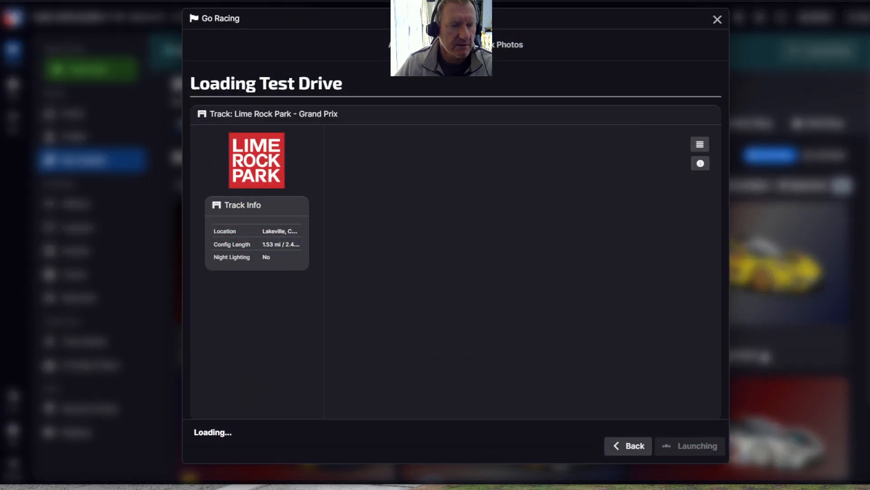
mouse_move(160, 489)
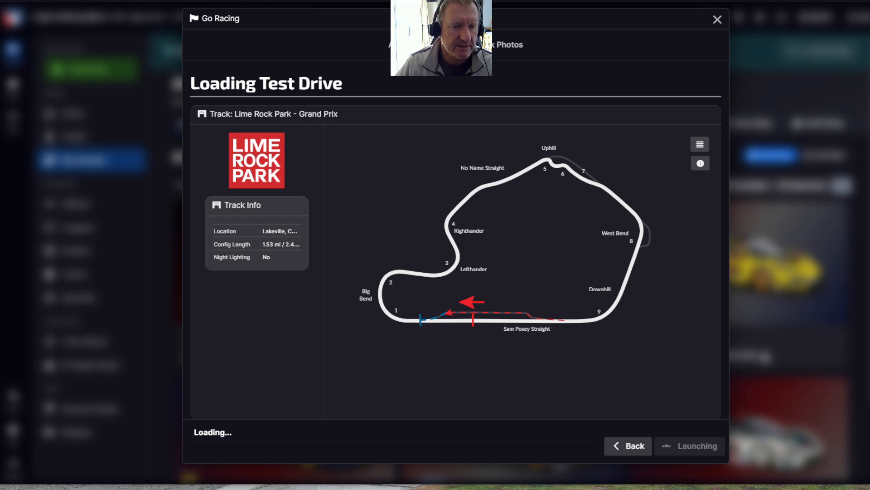
click(19, 489)
click(78, 416)
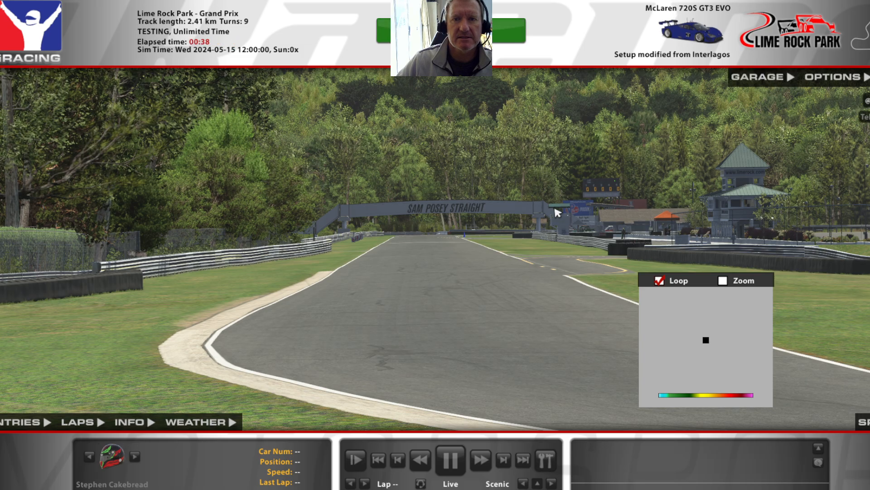
Get into the car on track, bring the Trading Paints window fully into view, and return to the simulator
click(458, 31)
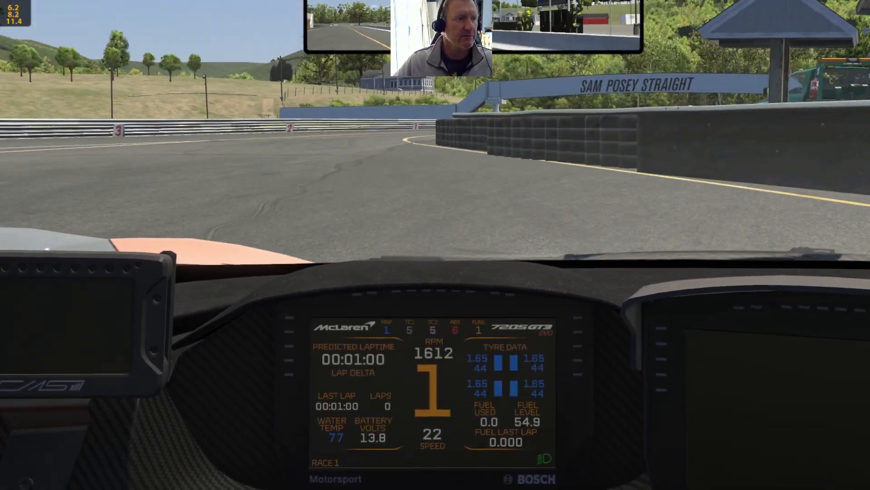
drag(0, 22, 108, 15)
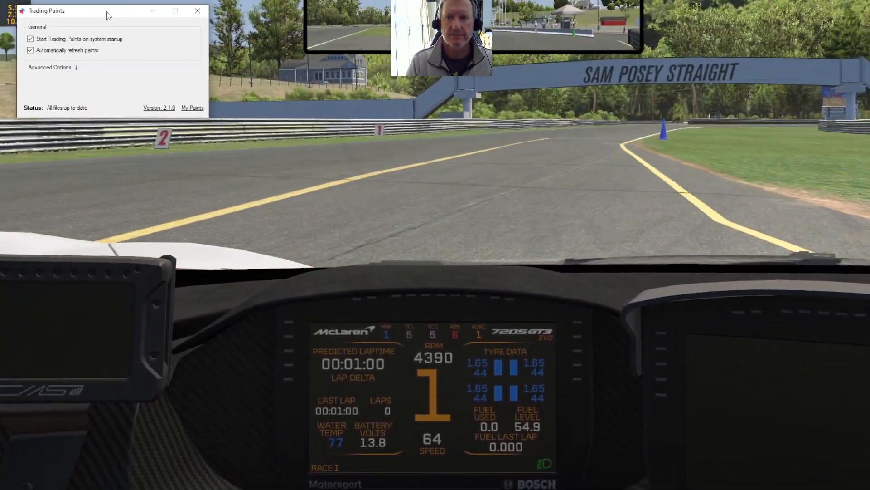
click(563, 151)
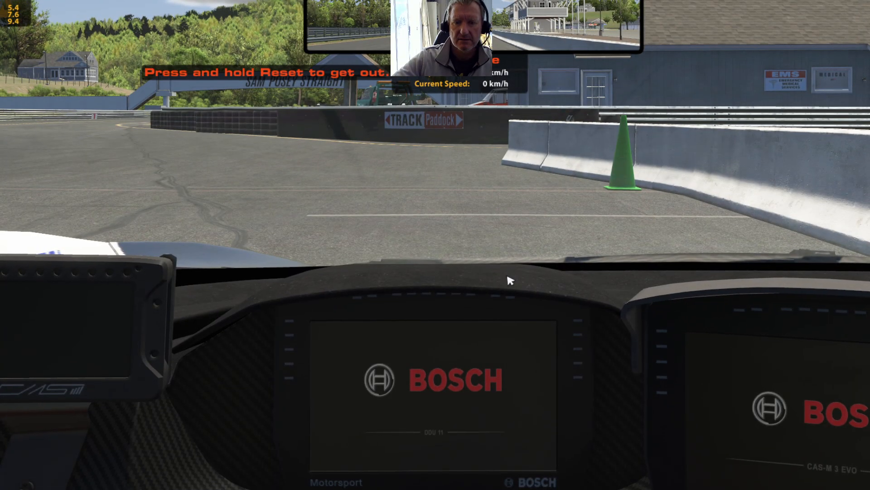
Leave the car, rewind the replay to where it stands beside the pit wall, and pause it
key(Escape)
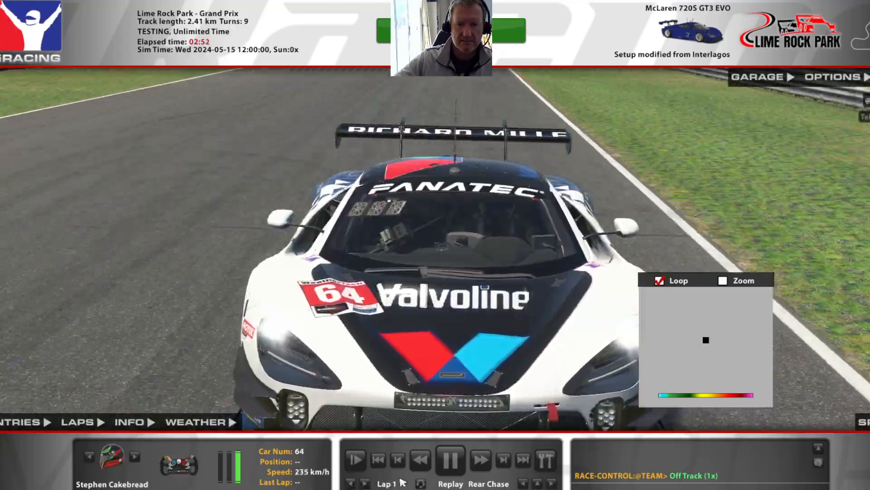
click(422, 462)
click(424, 464)
click(424, 464)
click(423, 464)
click(423, 464)
click(423, 464)
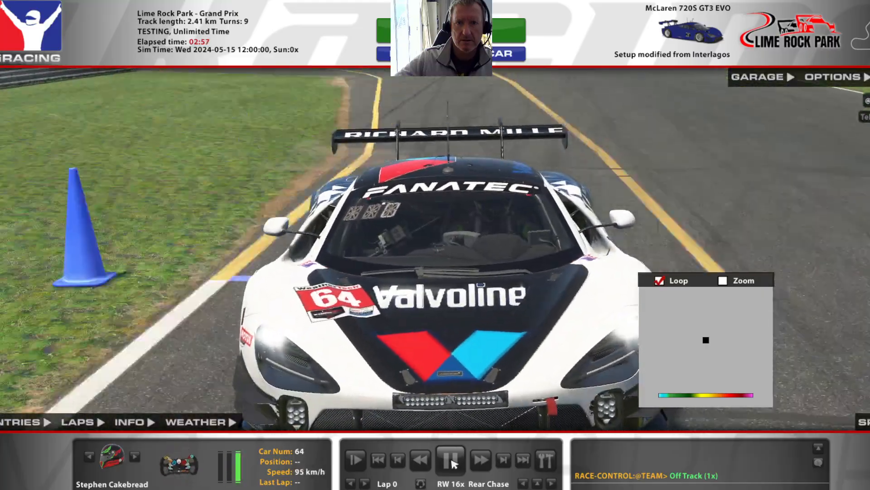
click(451, 461)
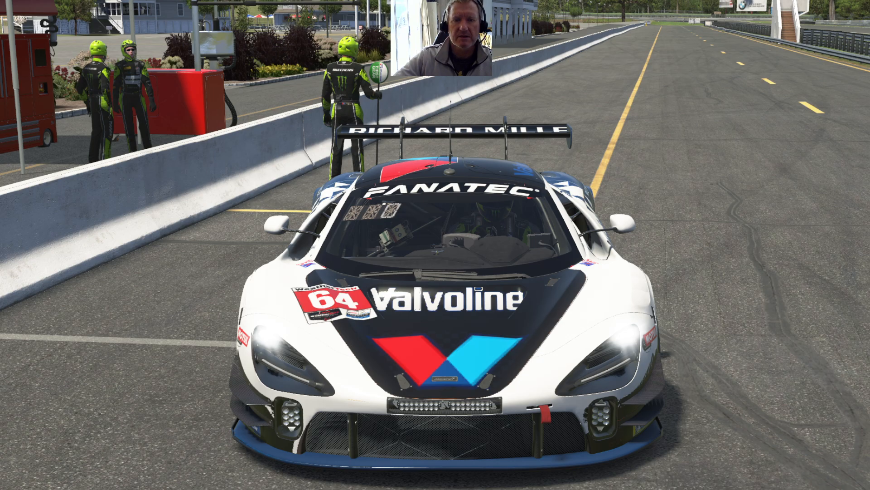
Bring back the replay controls and set the camera to Far Chase to inspect the livery from behind
key(space)
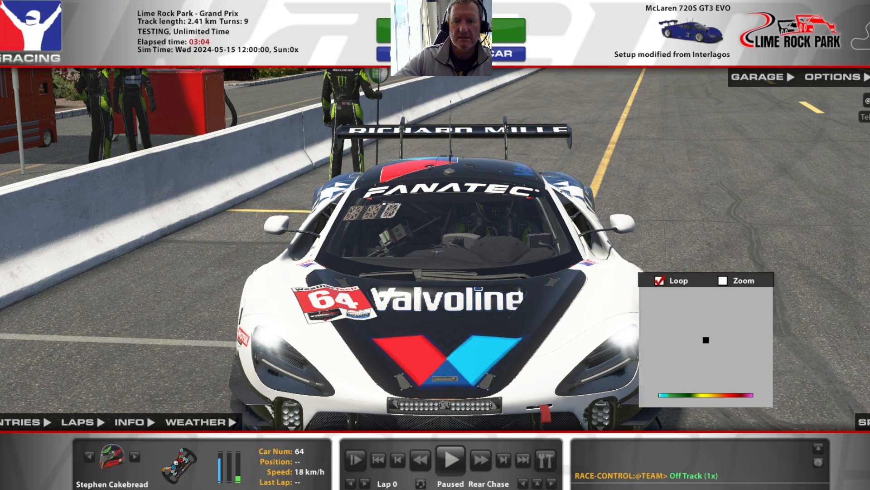
click(537, 483)
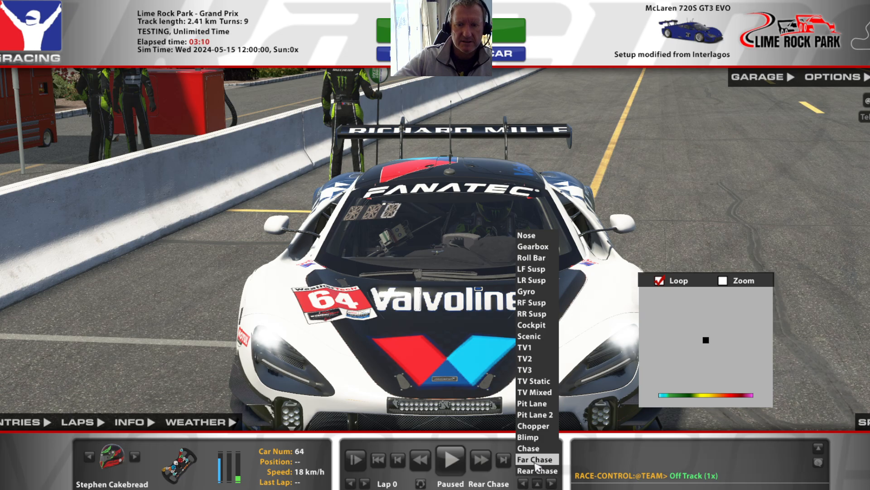
click(535, 462)
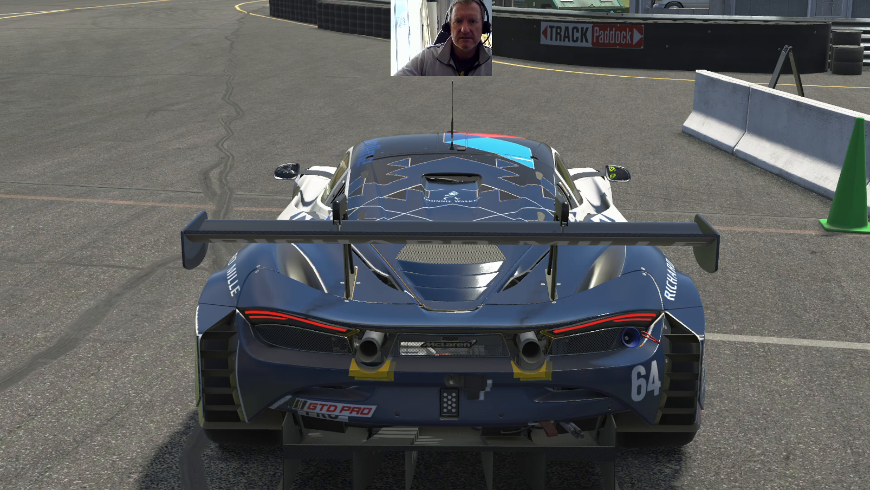
Set the replay camera to TV1, play the lap, and rewind to pause on a front three-quarter view of the car
mouse_move(484, 460)
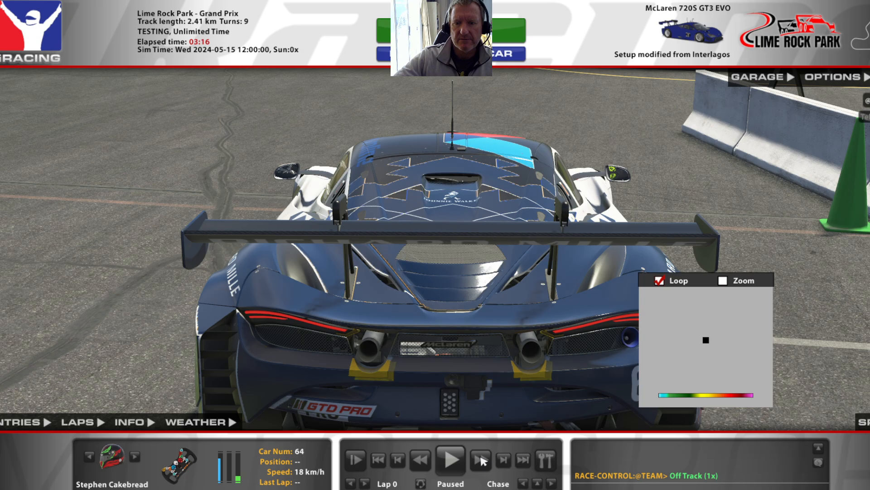
click(537, 483)
click(540, 350)
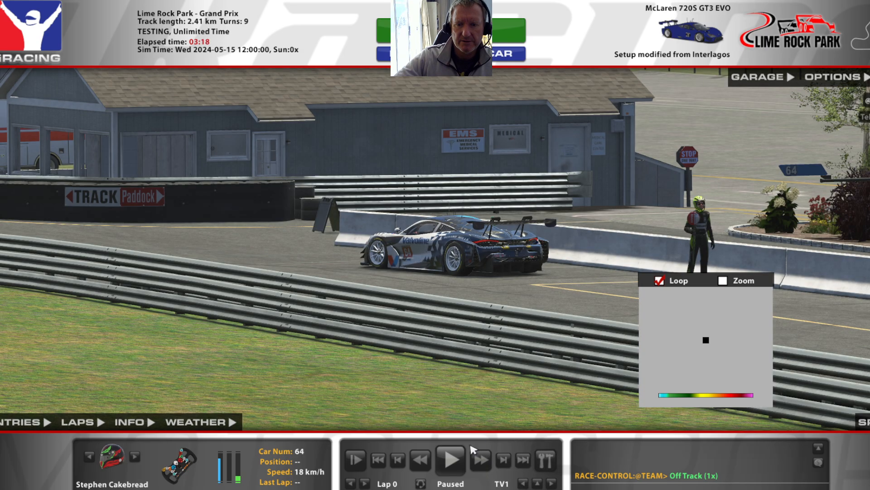
click(451, 459)
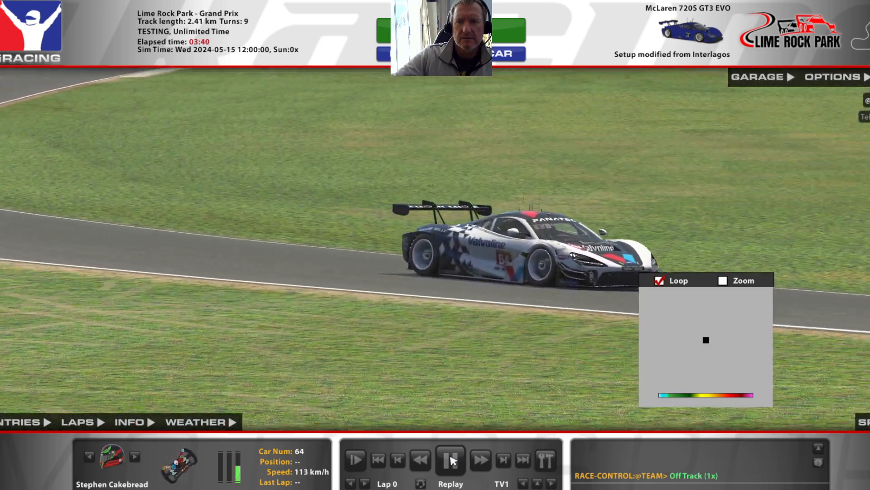
click(451, 461)
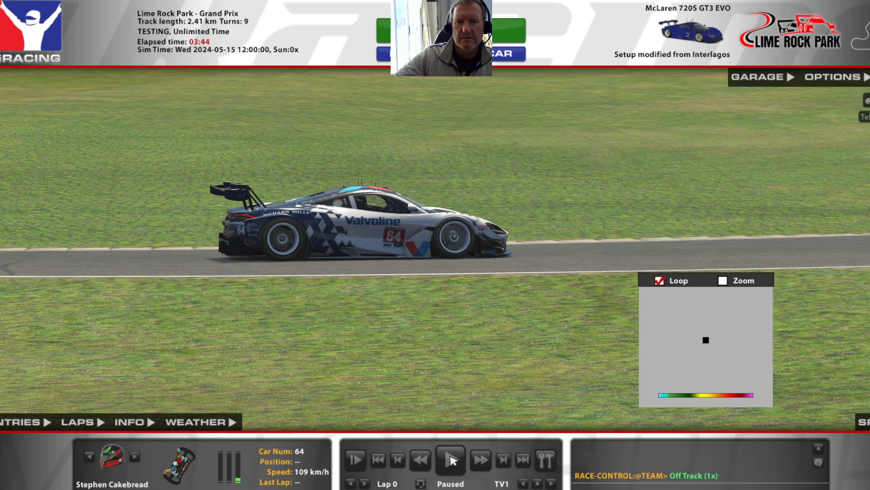
click(424, 459)
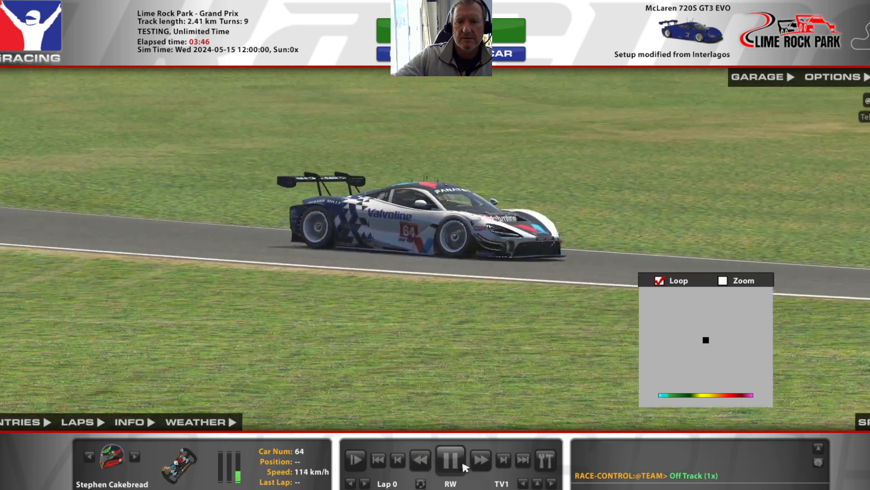
click(462, 463)
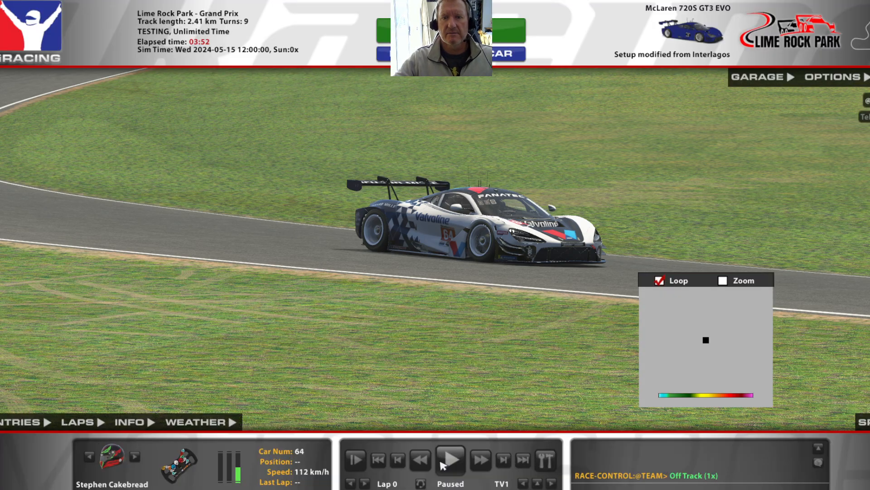
Play the replay on and pause it with the car's side in view beside the red kerb to inspect the side graphics
click(456, 460)
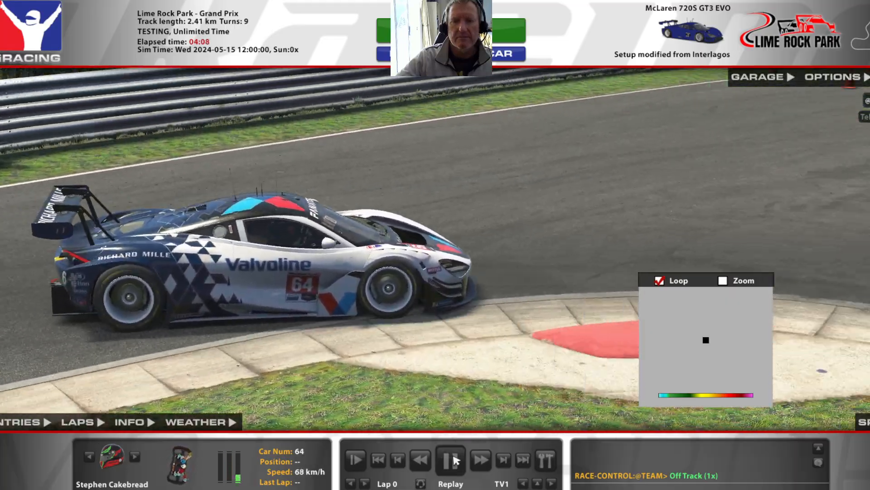
click(455, 460)
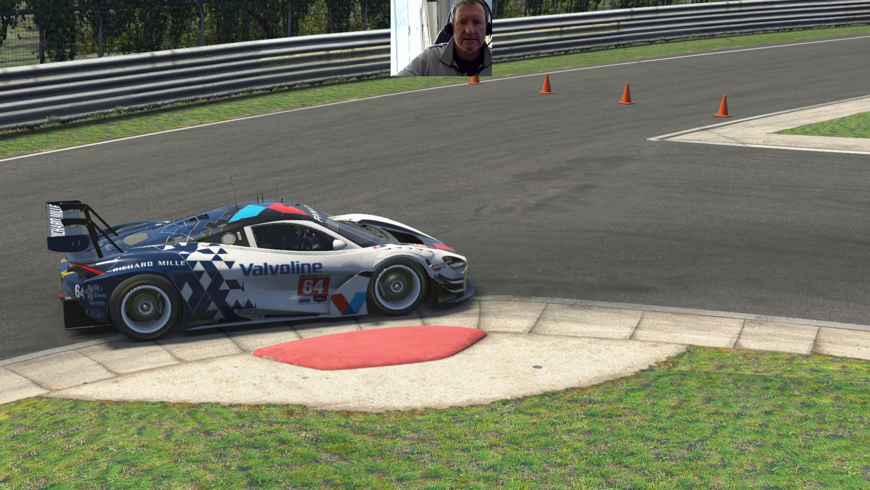
mouse_move(452, 460)
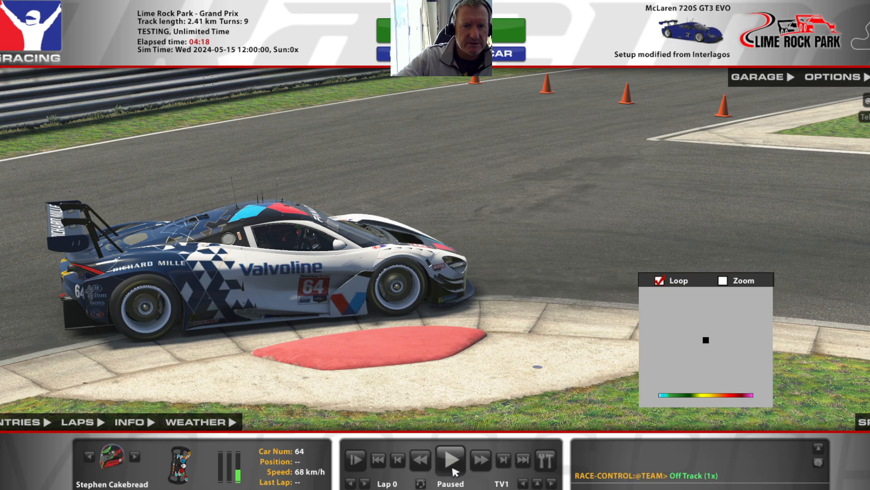
Resume the replay, rewind and pause it where the car's front faces the camera to inspect the bonnet, and play it on
click(454, 471)
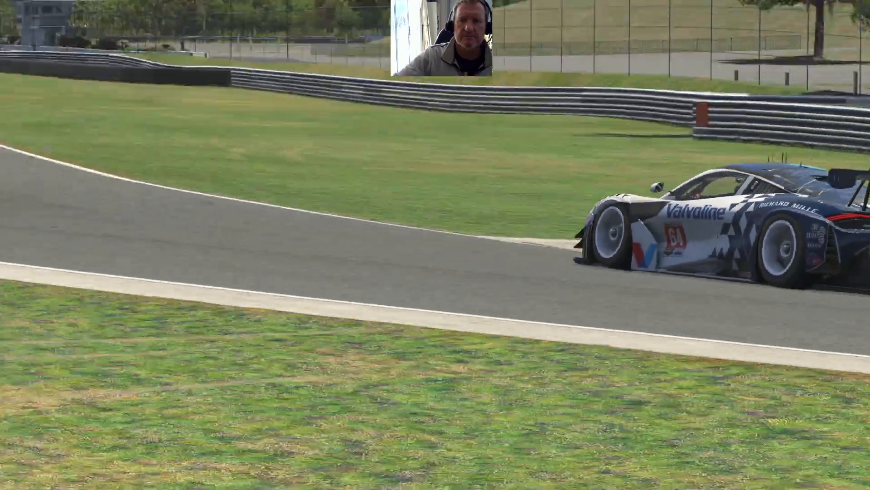
key(space)
click(427, 462)
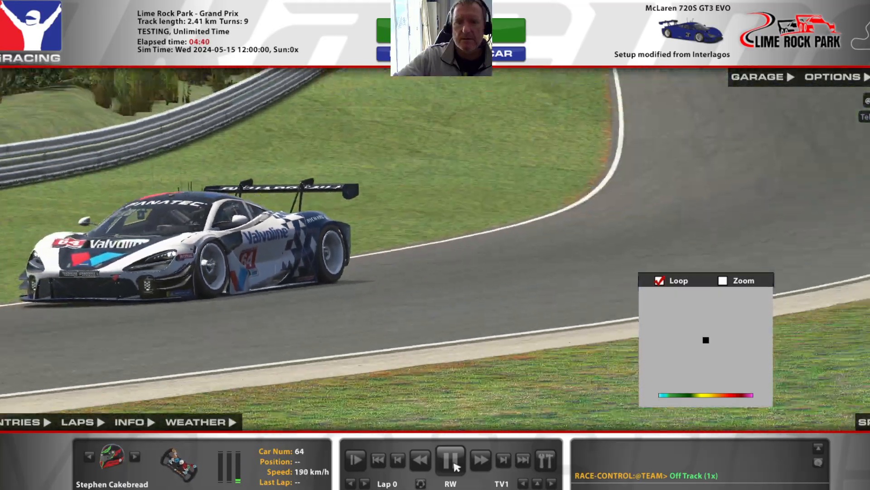
click(451, 459)
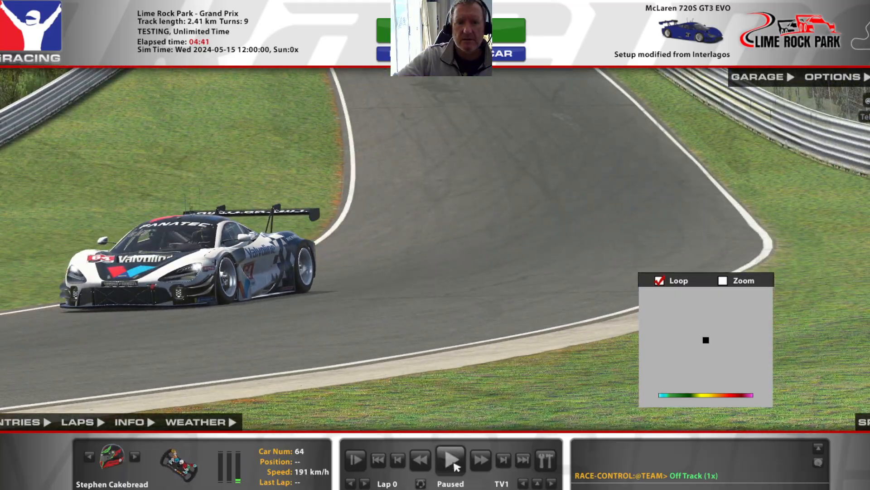
click(507, 467)
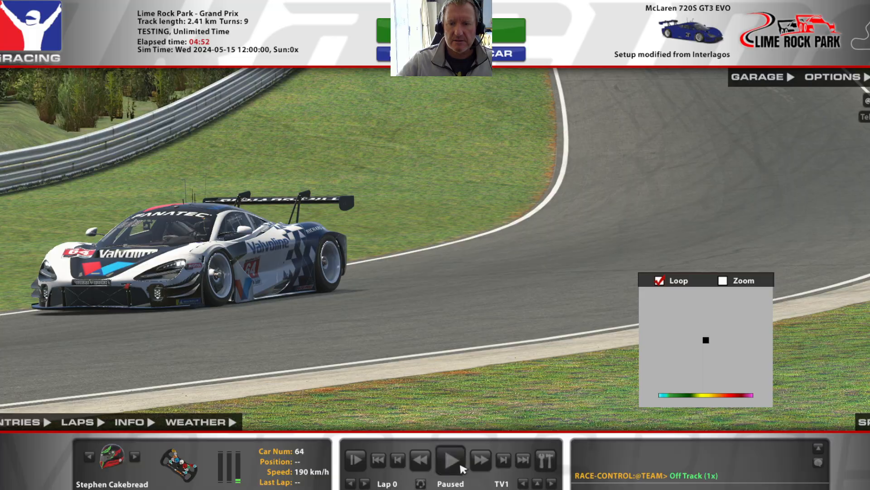
click(460, 468)
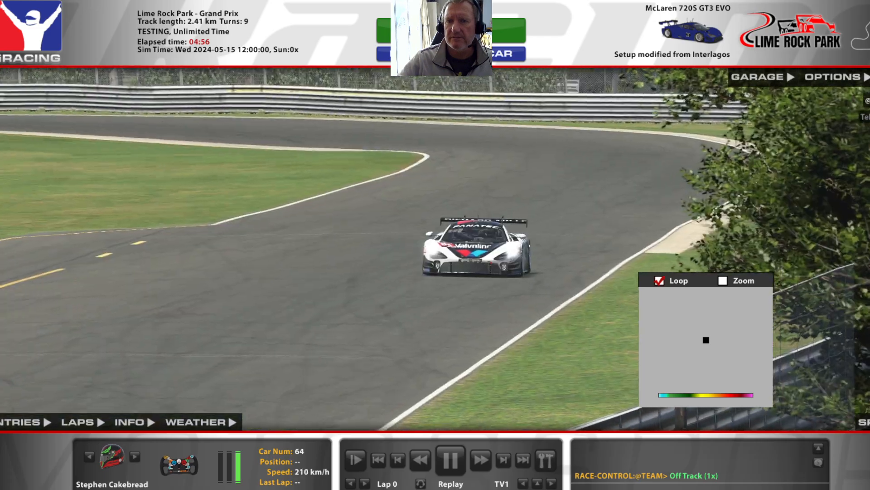
Quit the test session and close the Test Drive setup to return to the owned cars list
key(Escape)
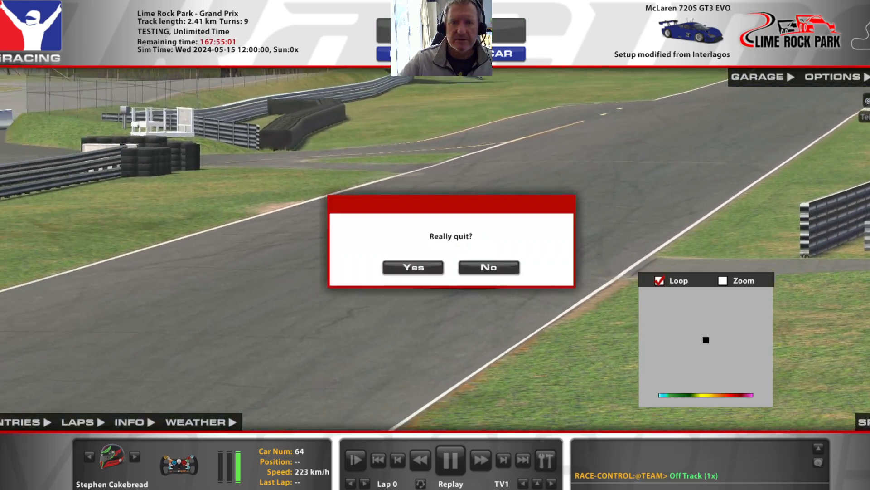
click(414, 265)
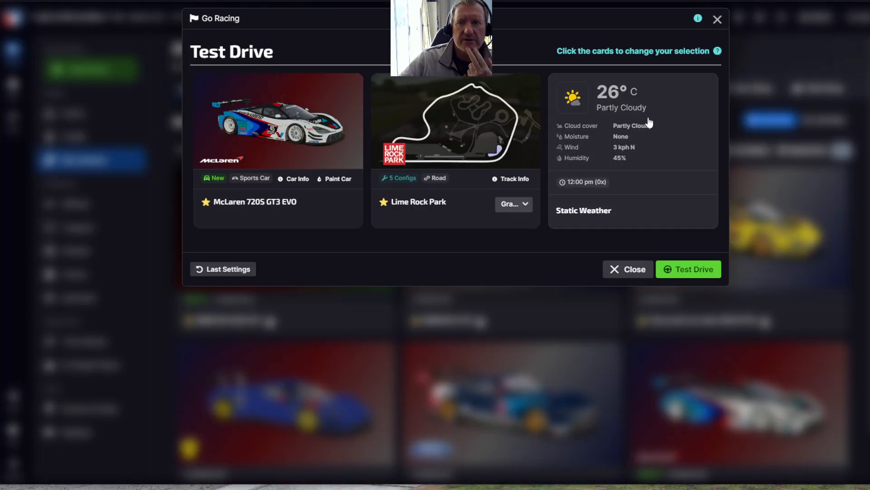
click(629, 271)
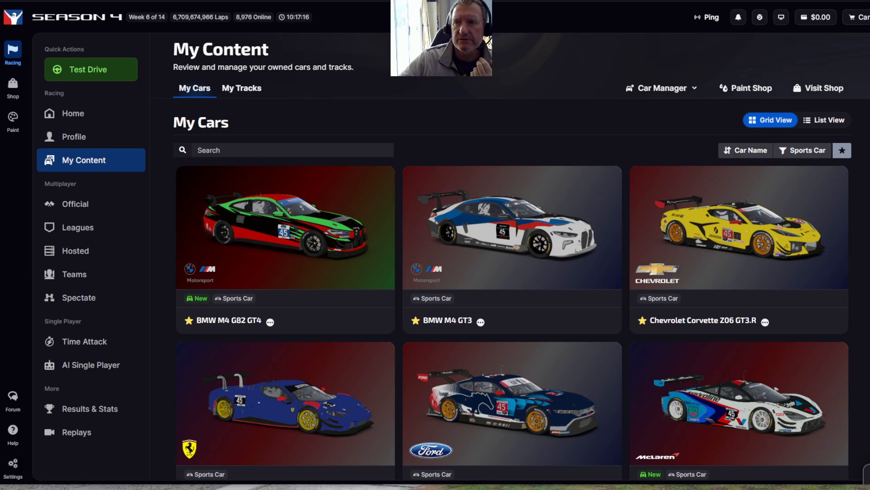